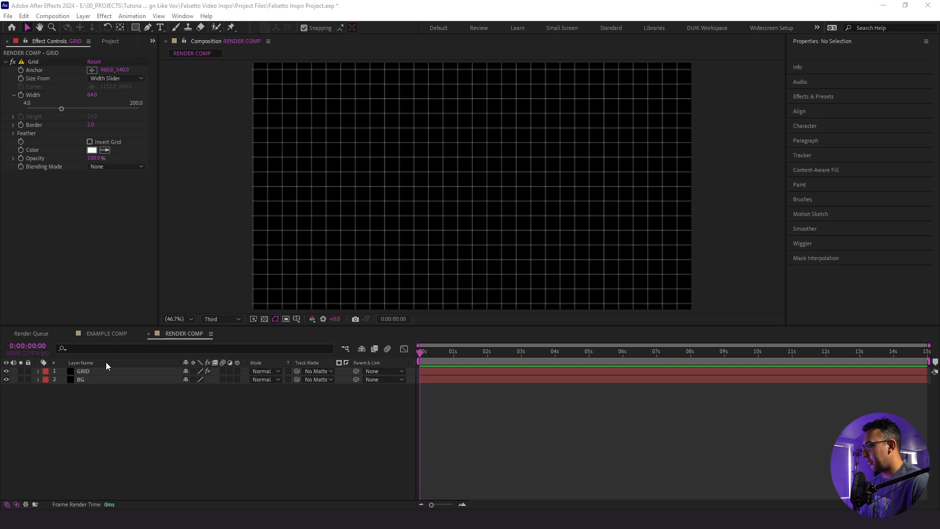
Add the expression posterizeTime(6) followed by wiggle(100,2) on a new line to the GRID layer's Position, and preview the motion
click(100, 371)
key(p)
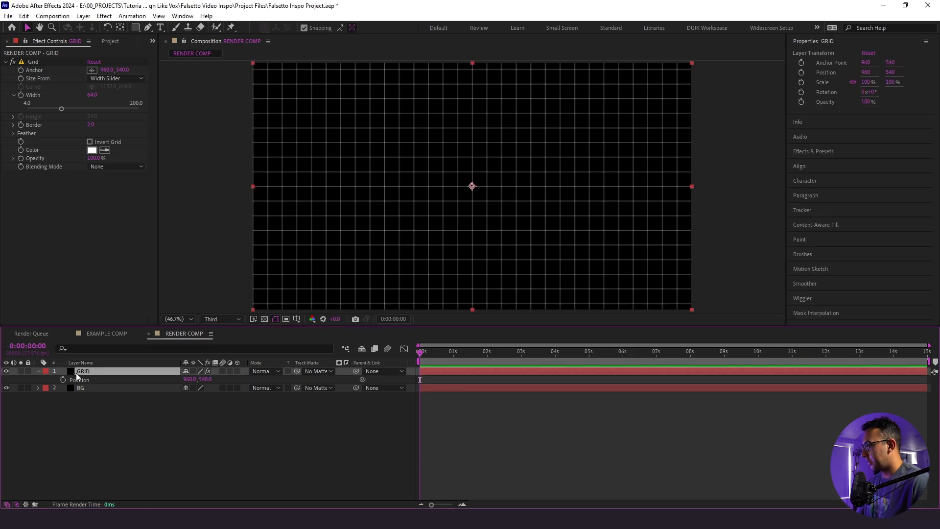
alt+click(62, 379)
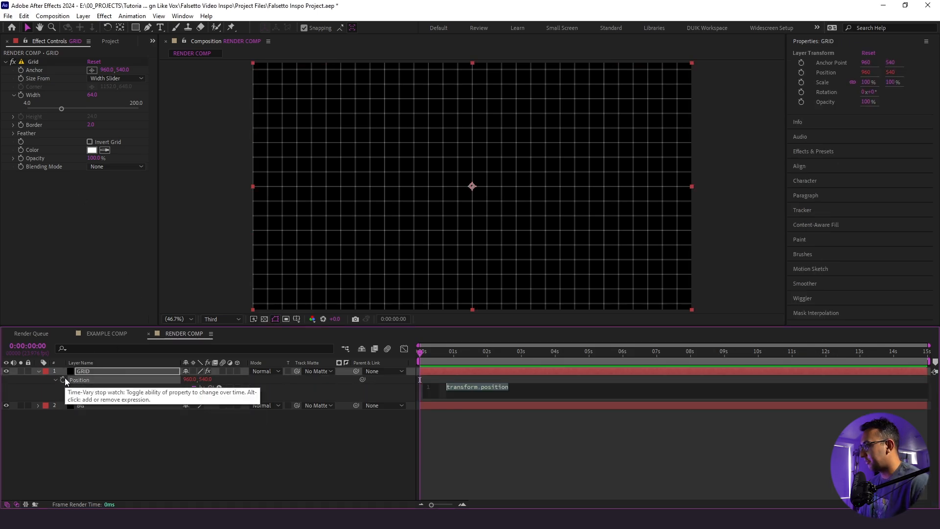
text(posterizeTime(8) wiggle(100,2))
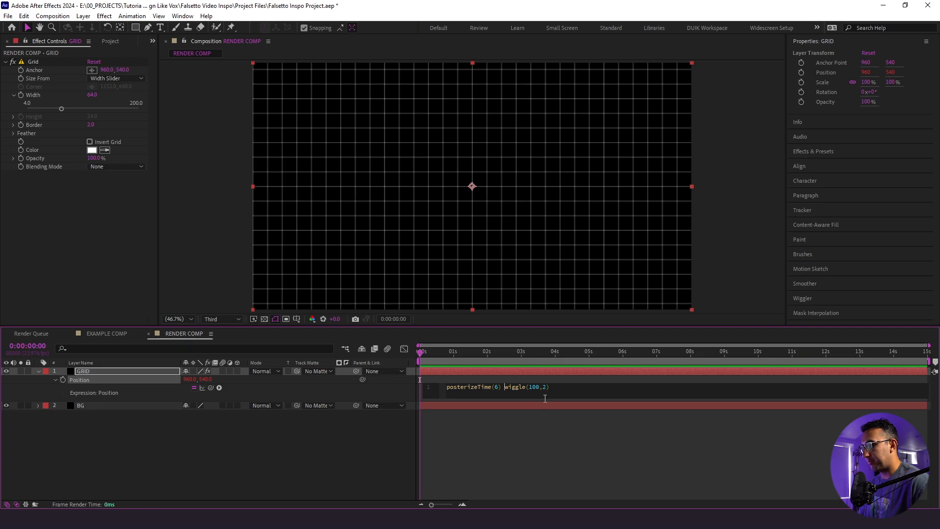
key(Return)
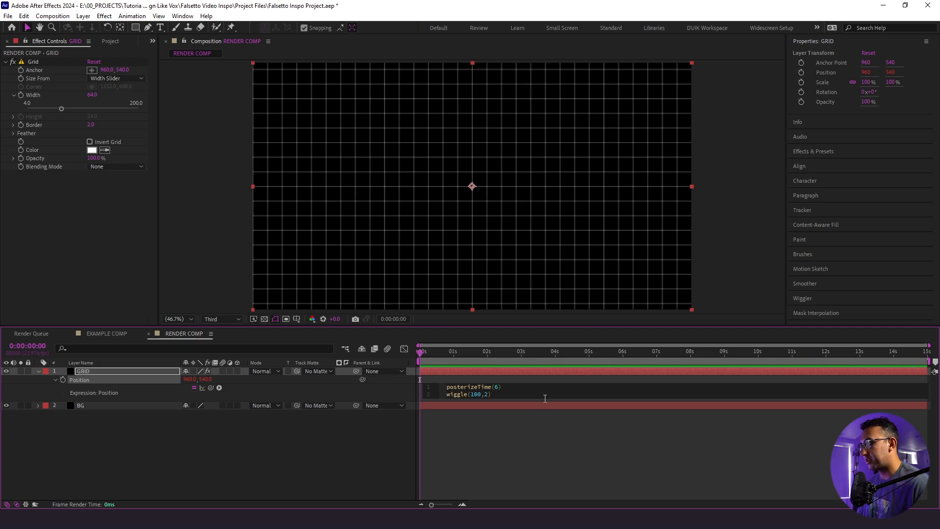
click(331, 470)
key(space)
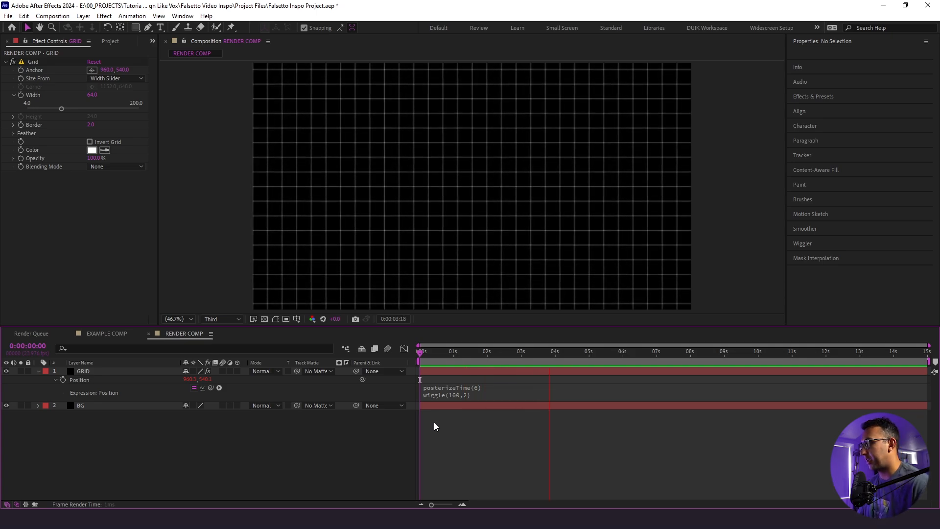
key(space)
click(441, 352)
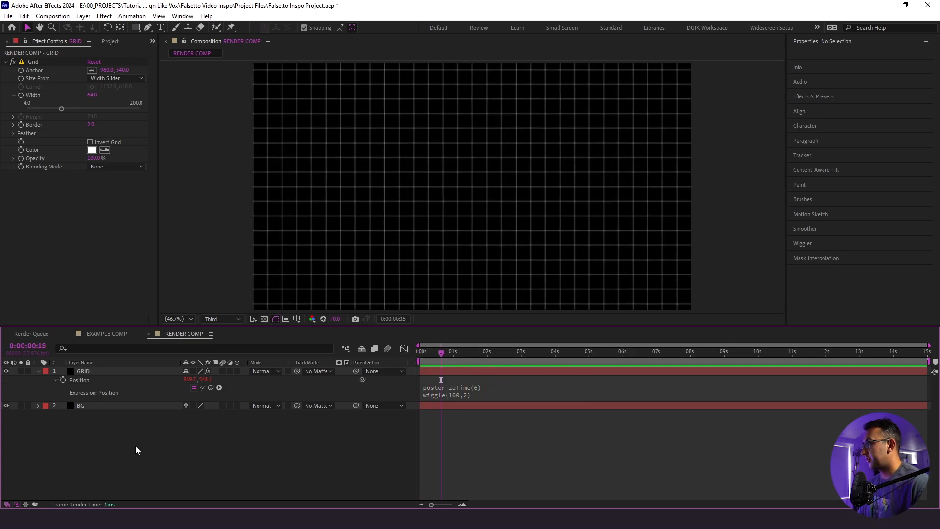
Pre-compose the GRID layer as "GRID PRE" with all attributes moved into it, and file the comp in the 00_WORKING folder
right_click(106, 370)
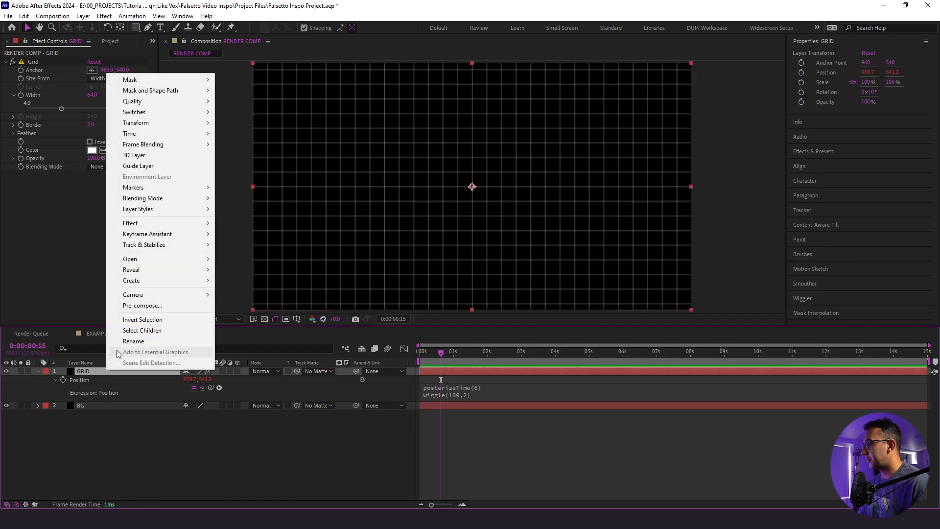
click(141, 305)
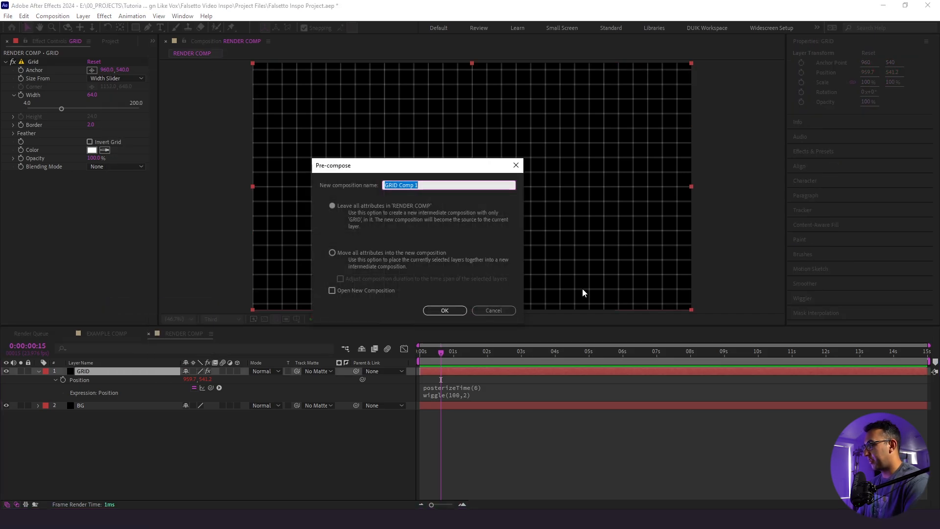
key(Caps_Lock)
text(GRID PRE)
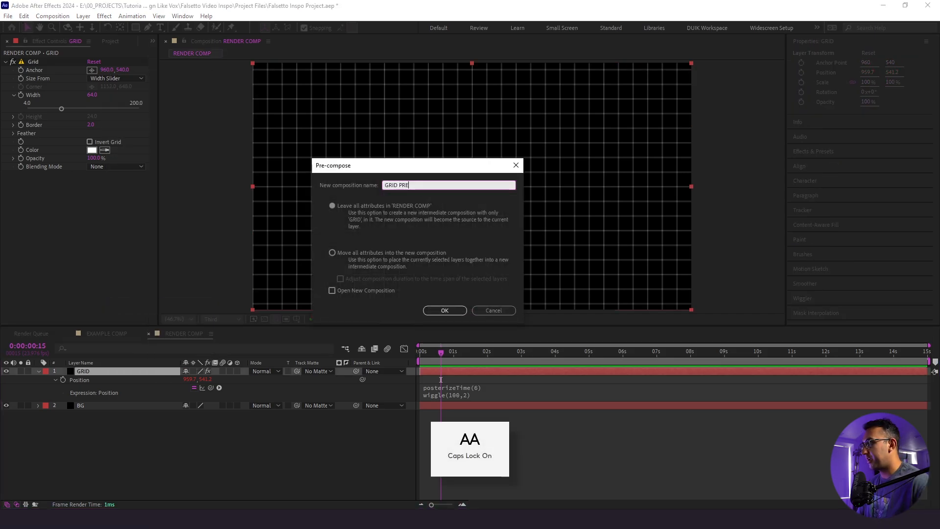
click(389, 279)
click(342, 254)
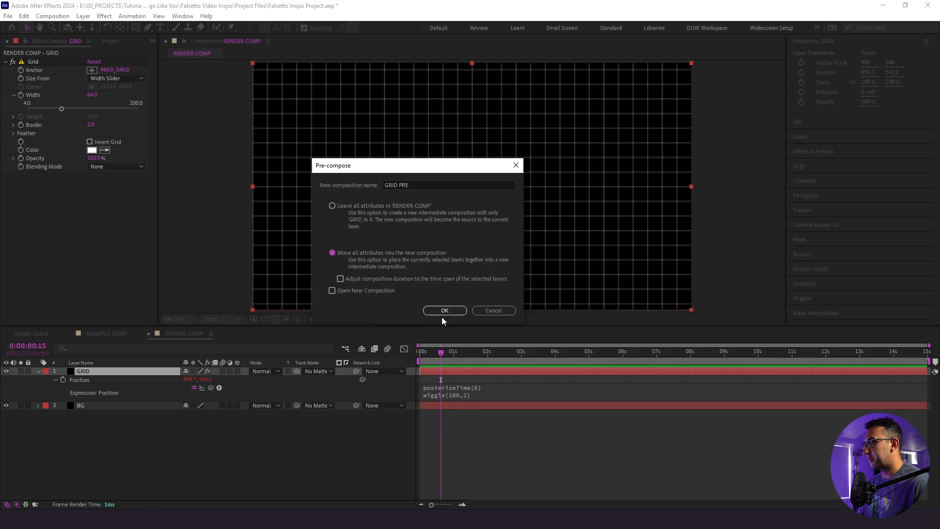
click(443, 311)
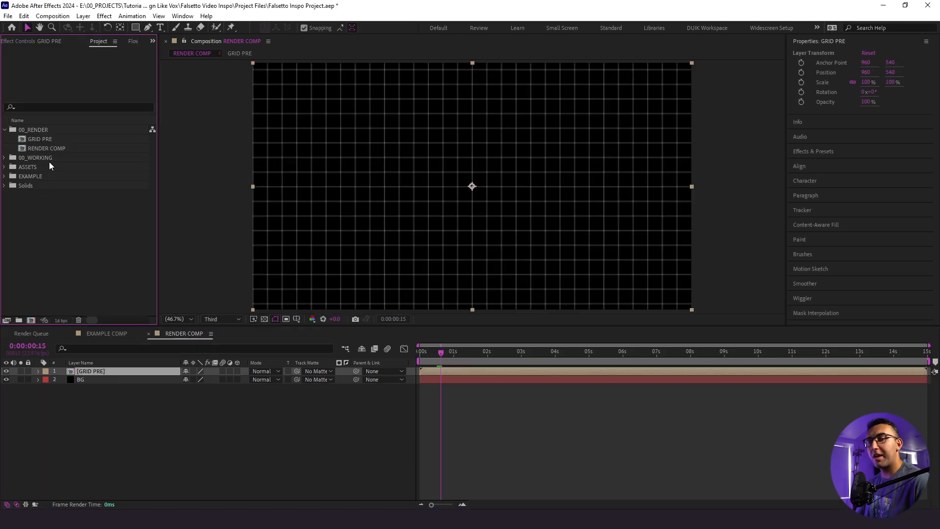
drag(43, 140, 45, 159)
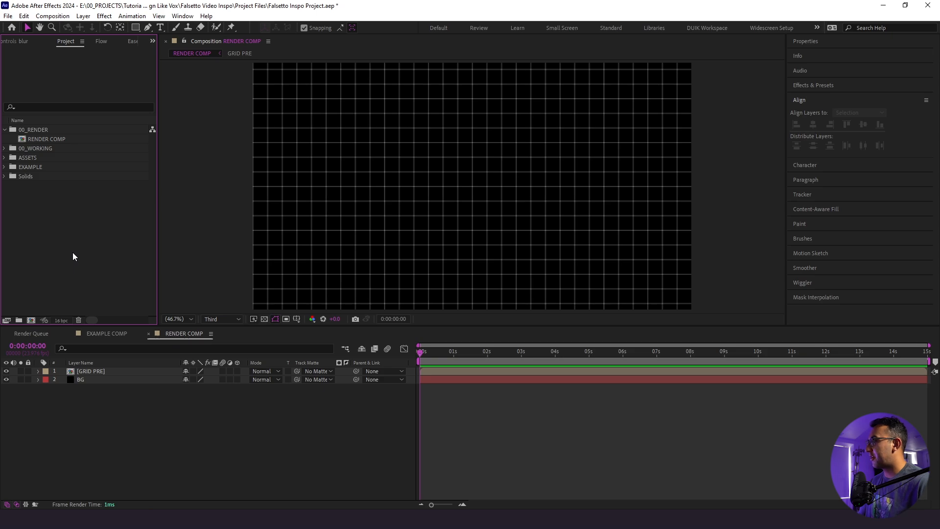
Place Astronaut.png from the ASSETS folder above the GRID PRE layer, centred in the frame with its anchor point at the composition centre
click(5, 157)
drag(34, 167, 127, 371)
drag(562, 193, 466, 200)
key(y)
drag(377, 186, 472, 186)
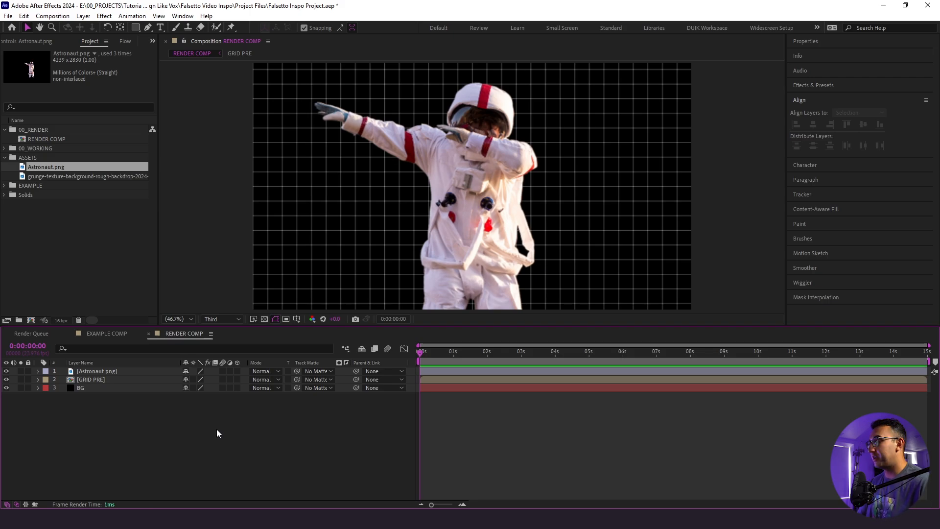
Add a two-node camera with the 50mm preset to the composition
click(83, 16)
mouse_move(98, 27)
click(271, 59)
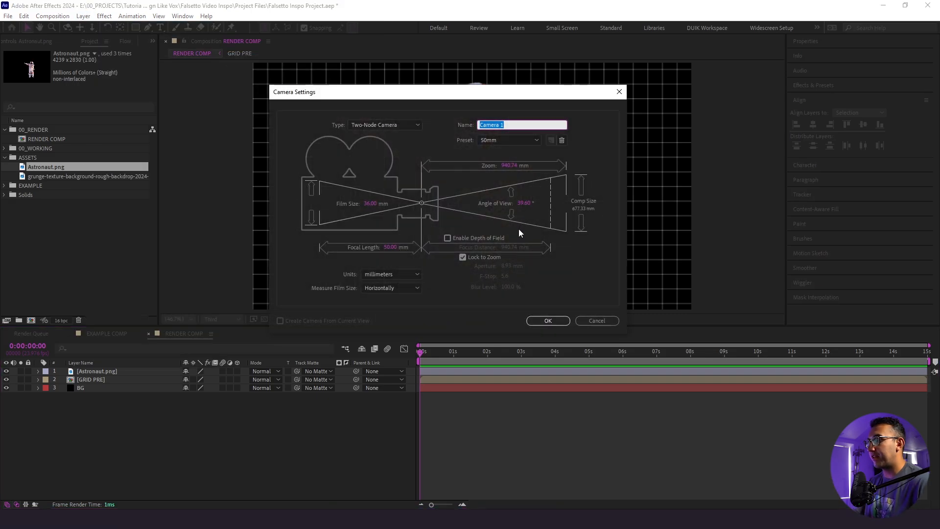
click(547, 320)
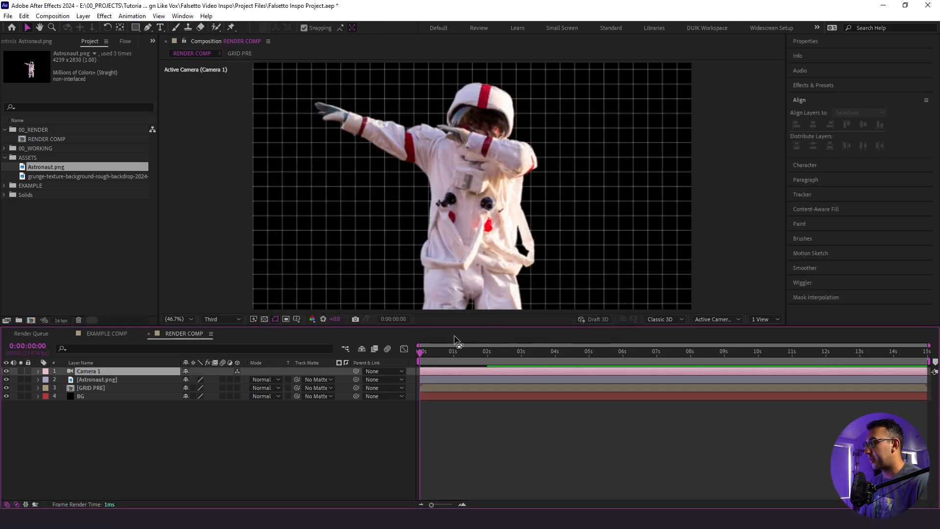
Add a null object as a 3D layer and parent Camera 1 to it
click(83, 16)
mouse_move(98, 27)
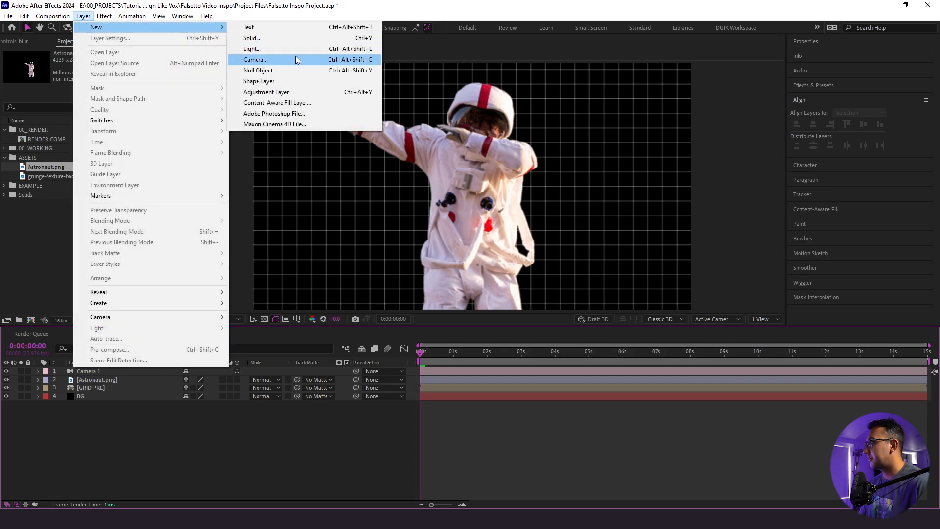
click(296, 71)
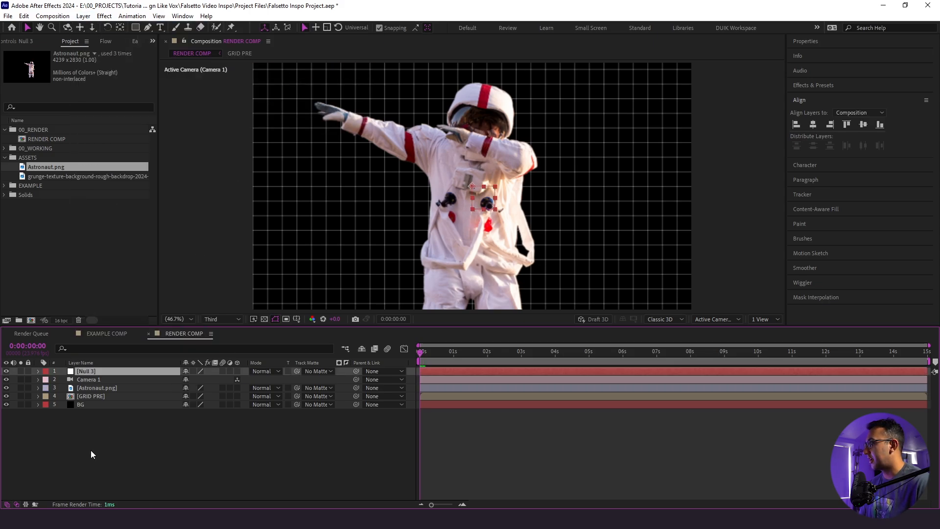
click(237, 371)
click(121, 381)
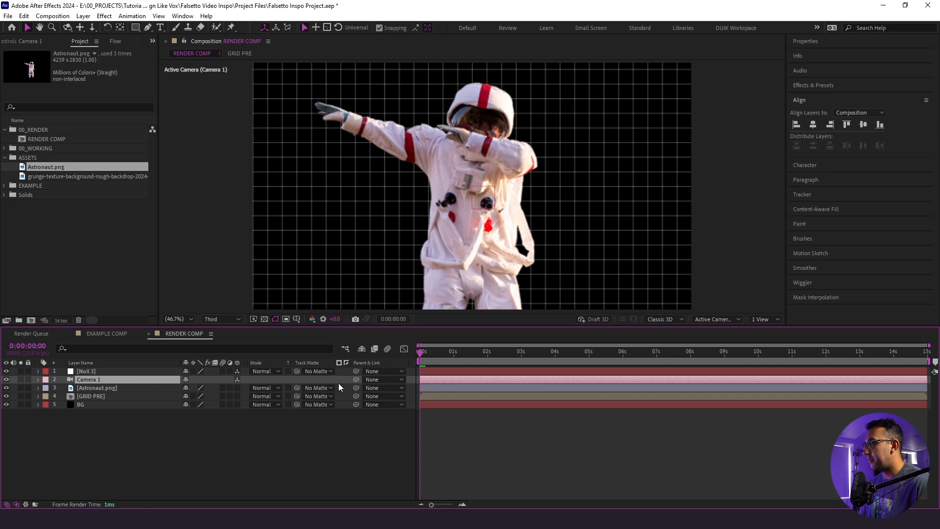
drag(353, 381, 125, 372)
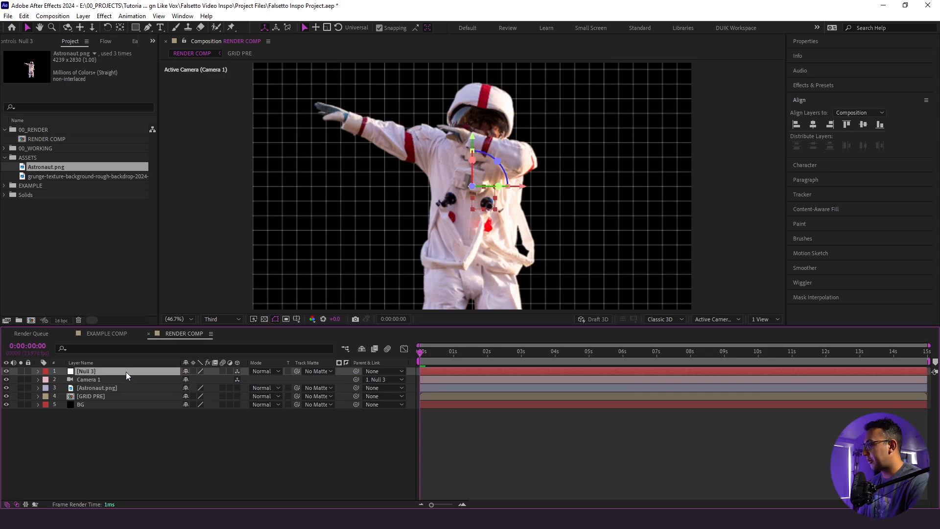
Rename the null object as "Camera Controller"
key(Return)
text(Camer)
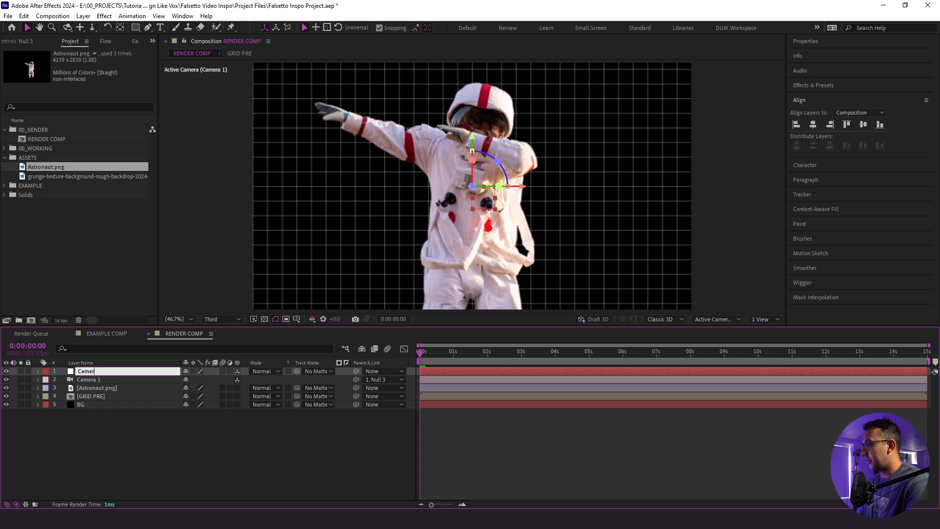
text(a Controller)
click(170, 433)
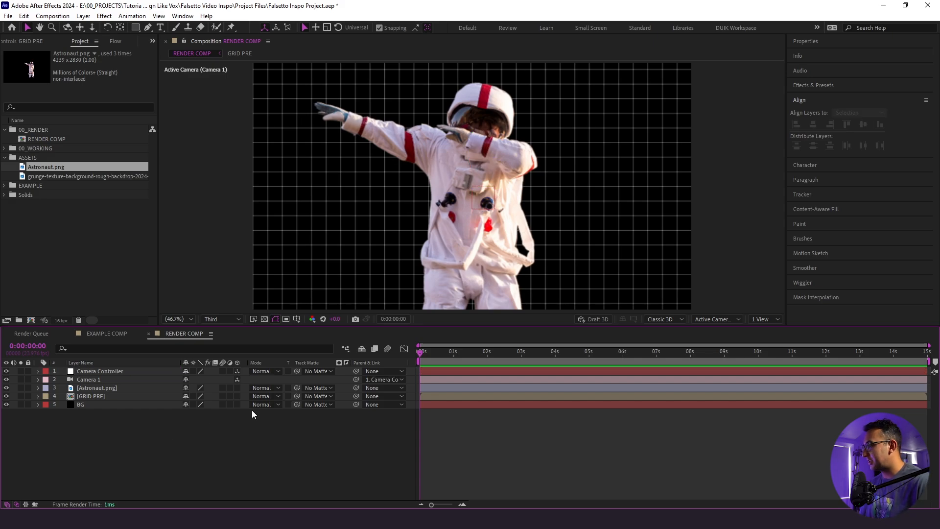
Make the Astronaut.png and GRID PRE layers 3D, and lock the BG layer
click(237, 387)
click(237, 396)
click(28, 404)
click(126, 397)
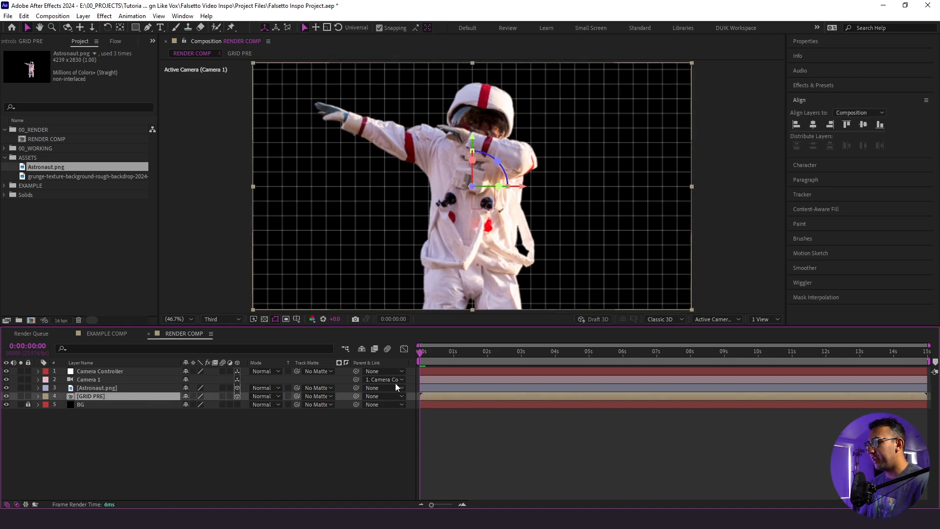
Show the composition in two views and set the GRID PRE layer's Z position to 8500
click(756, 321)
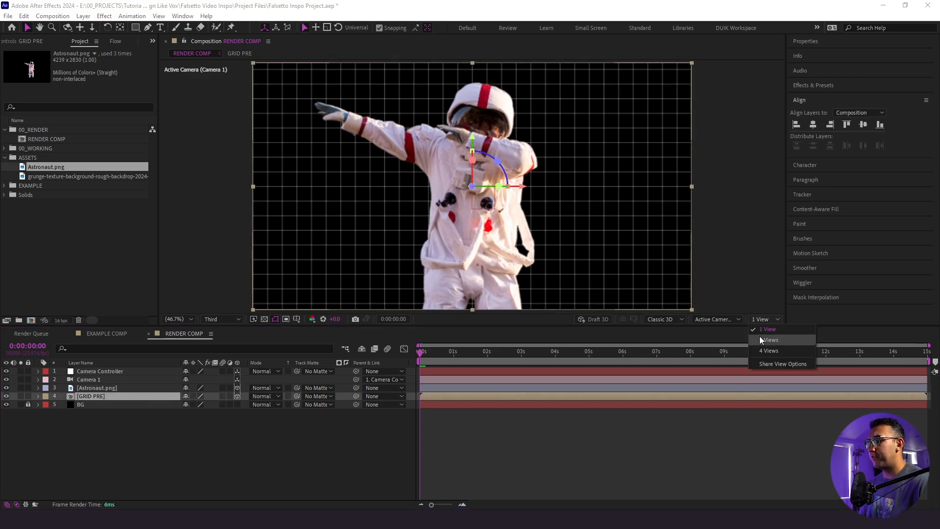
click(759, 341)
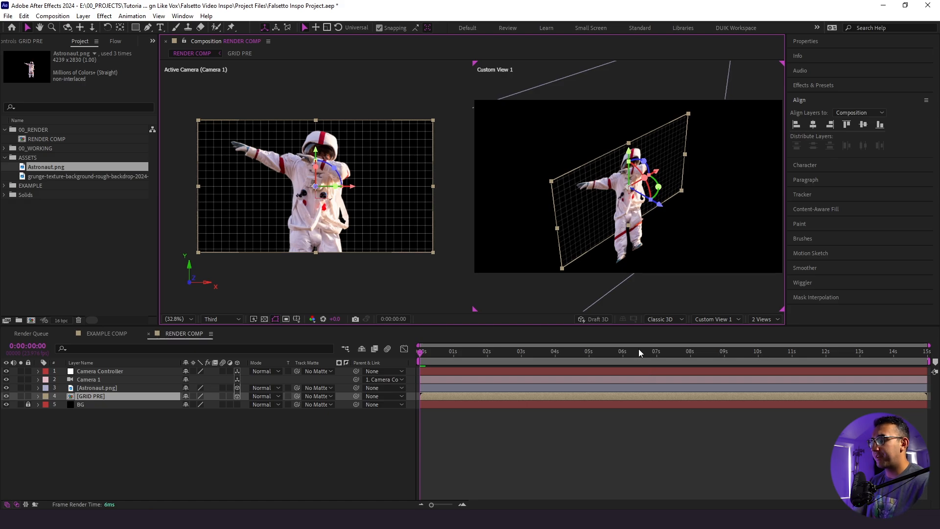
click(113, 420)
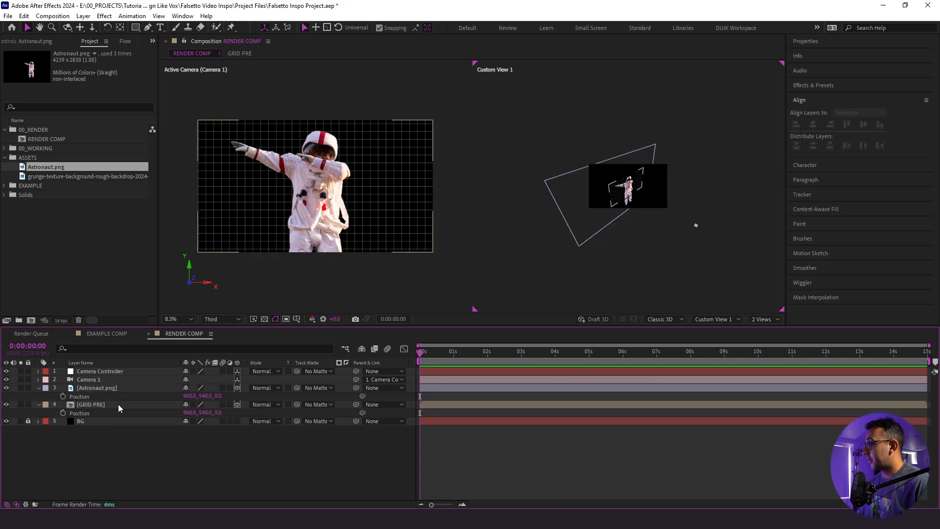
click(119, 405)
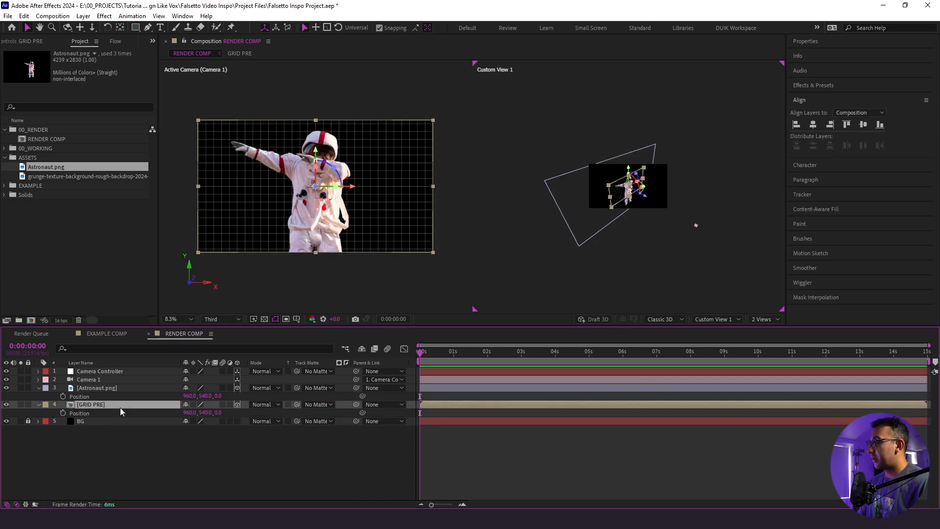
click(216, 412)
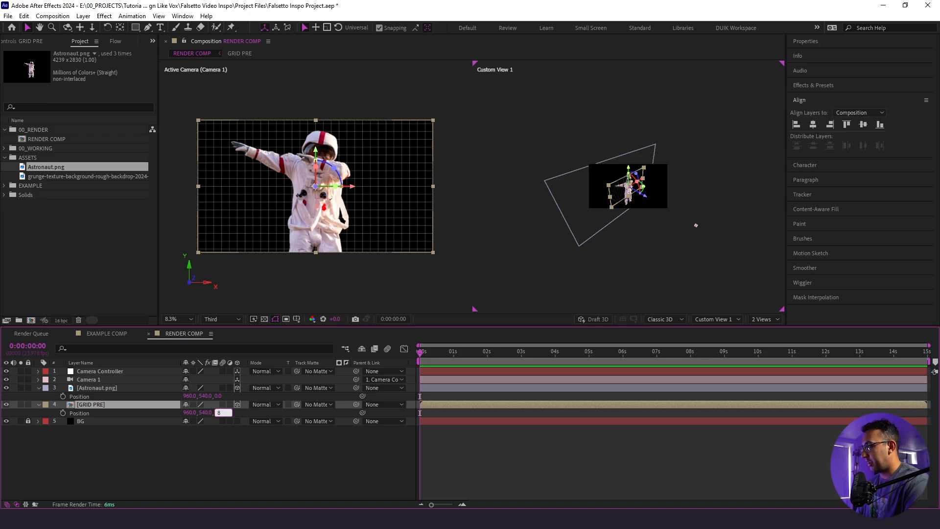
click(186, 463)
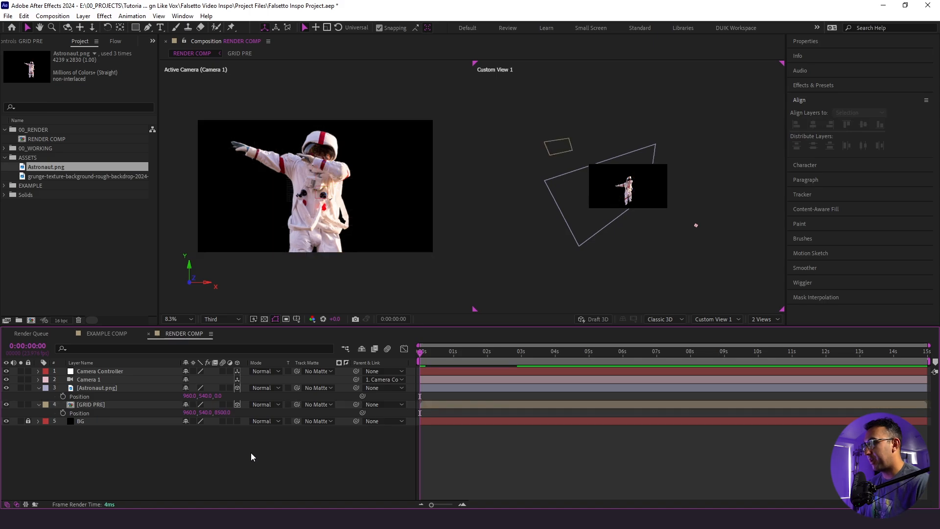
Return the composition viewer to one view and fit the frame to the available space
click(122, 404)
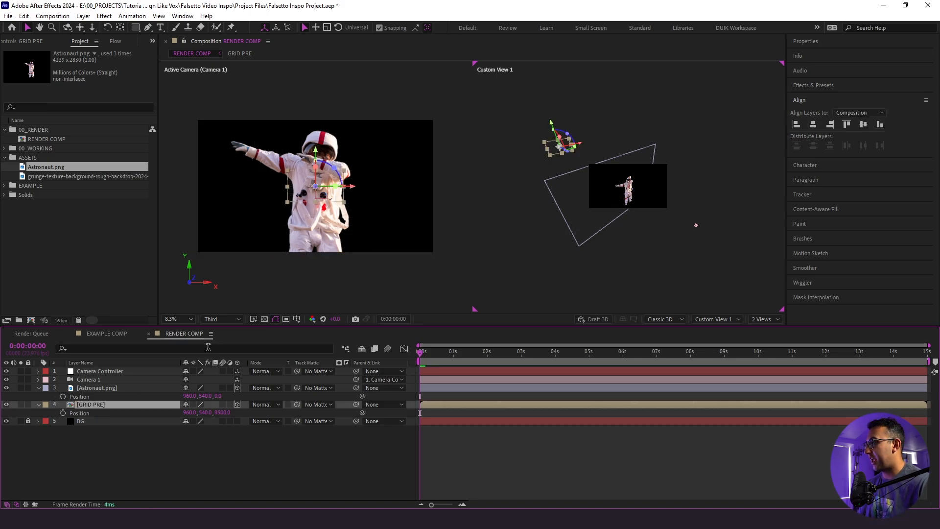
click(754, 321)
click(756, 328)
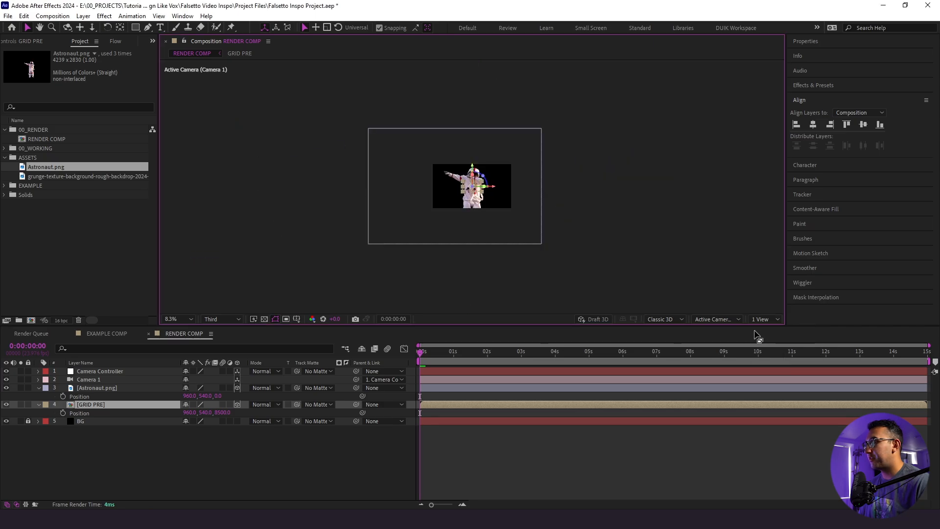
click(175, 319)
click(181, 328)
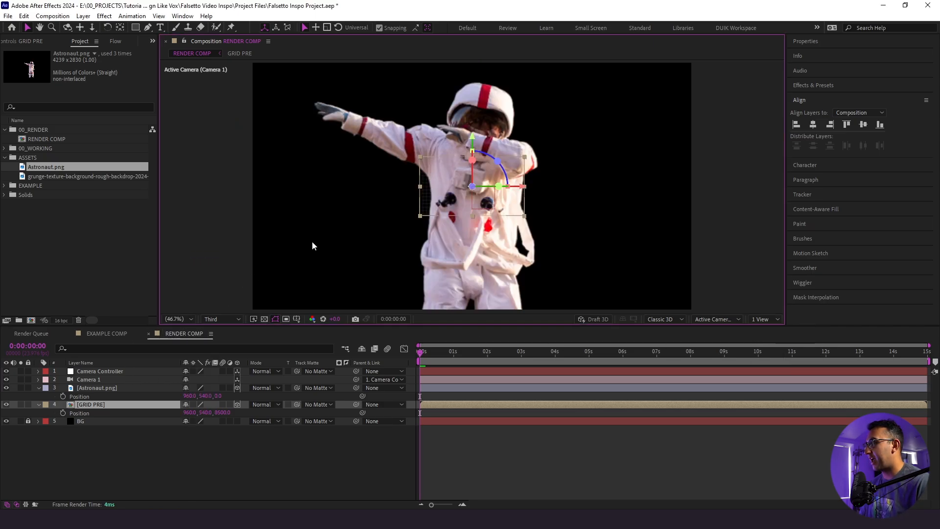
Scale the GRID PRE layer up to 307% behind the astronaut and preview the result
click(154, 461)
click(131, 404)
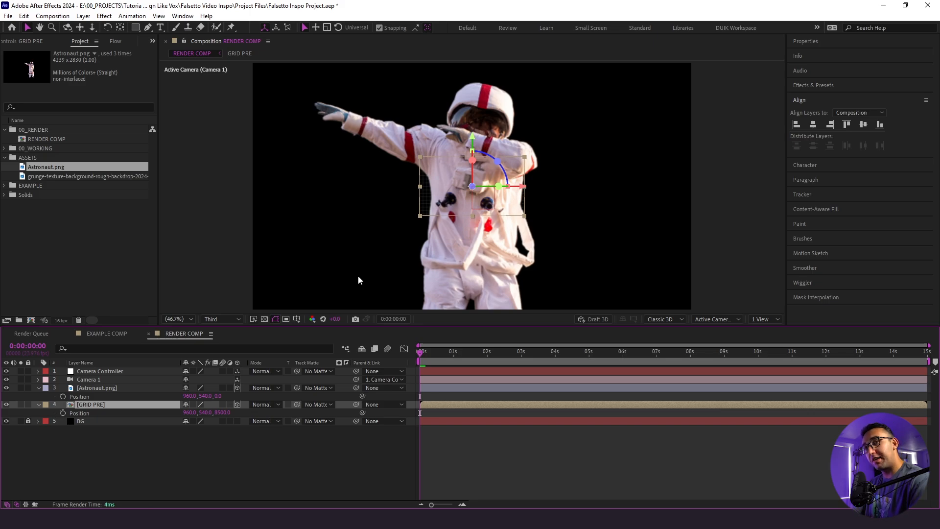
key(s)
drag(204, 412, 303, 411)
click(325, 430)
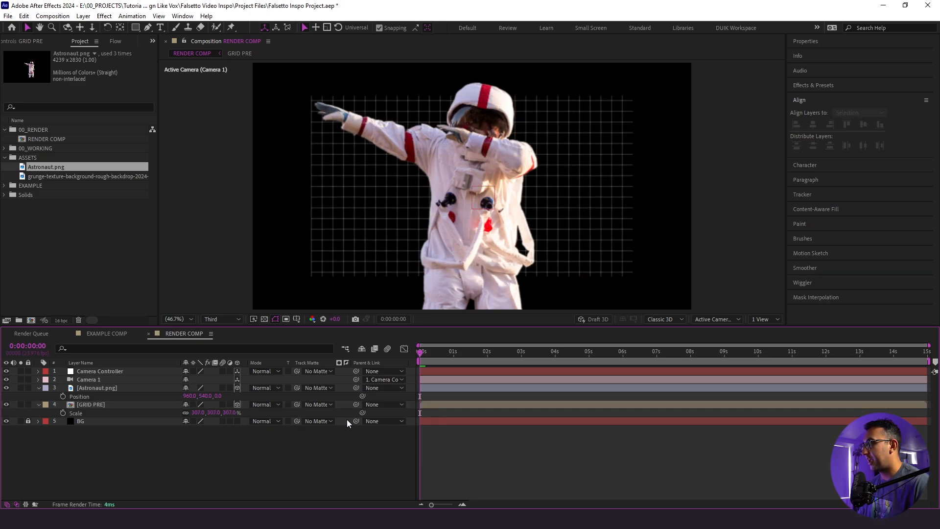
key(space)
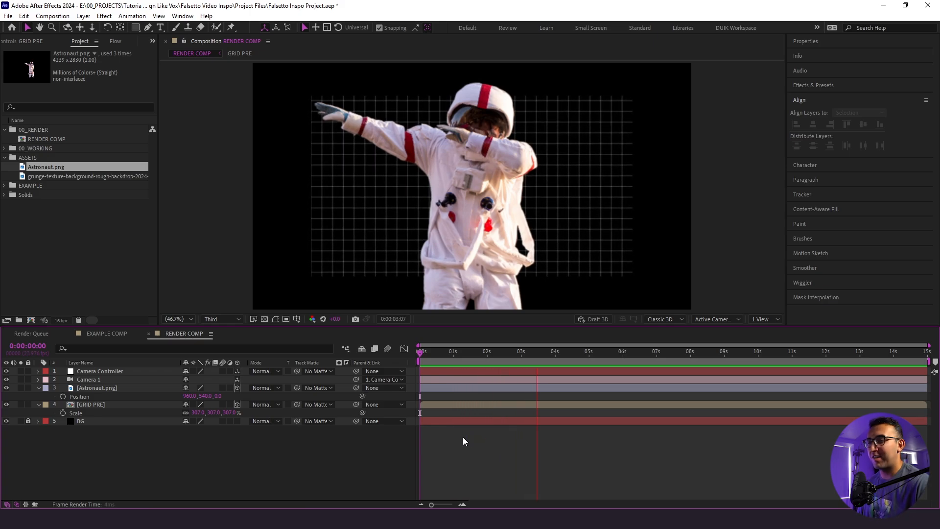
click(429, 351)
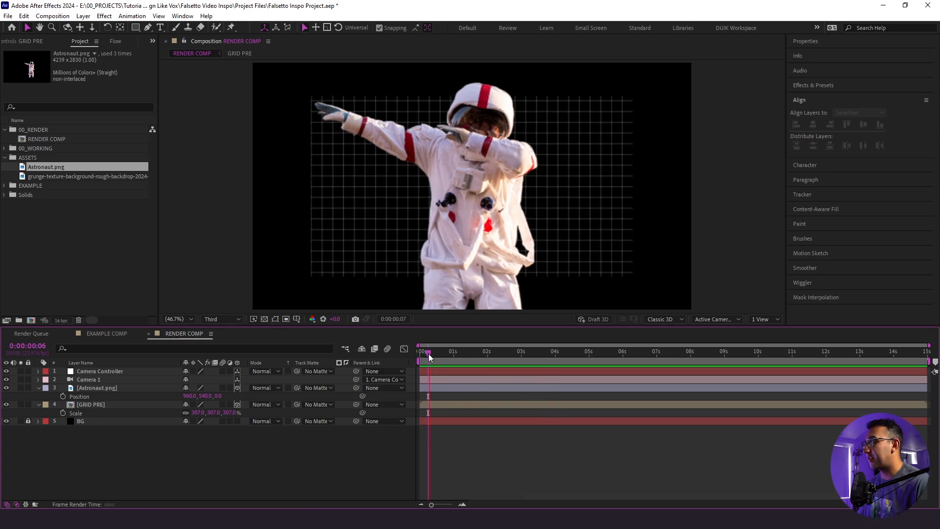
Reveal the Camera Controller's Position at the composition start and try shifting its X value to 900 to test the parallax
mouse_move(428, 354)
mouse_down()
mouse_move(436, 354)
mouse_move(415, 361)
mouse_up()
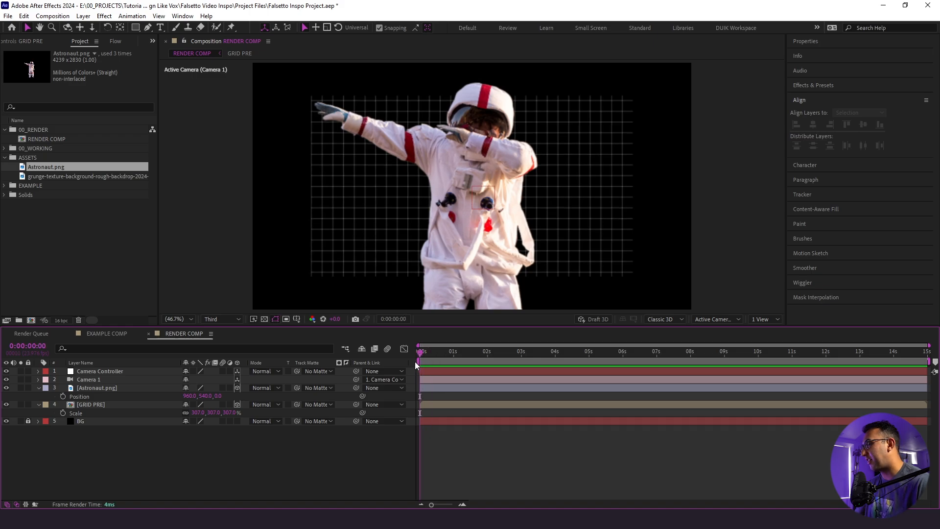
click(154, 371)
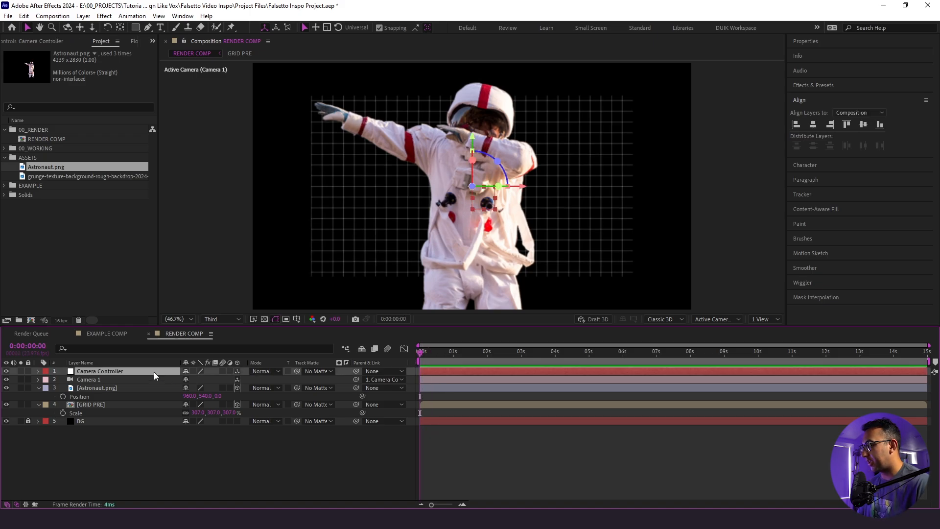
key(p)
drag(192, 382, 169, 385)
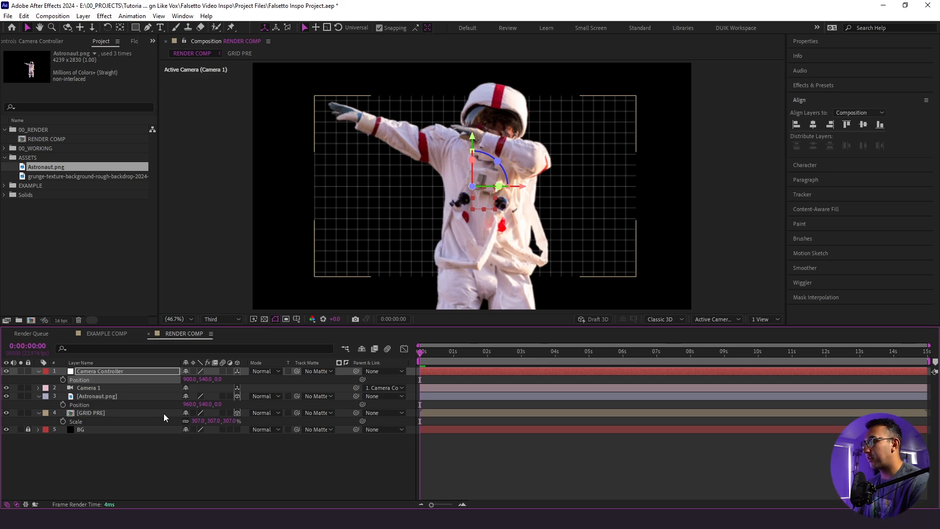
key(space)
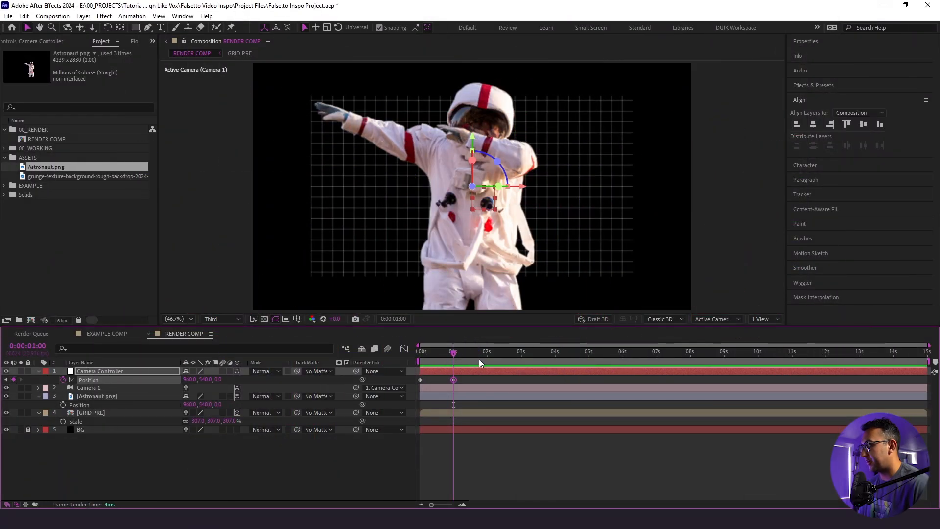
Set the Camera Controller's Position to 960, 411, 1024 at the composition start and preview the camera move
drag(454, 361, 419, 361)
drag(220, 380, 135, 391)
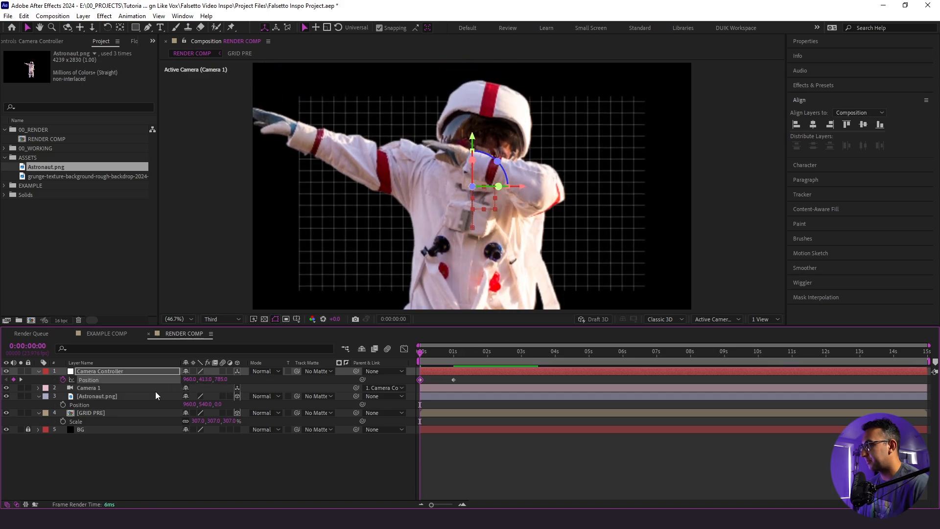
drag(220, 379, 310, 362)
drag(206, 379, 187, 388)
key(space)
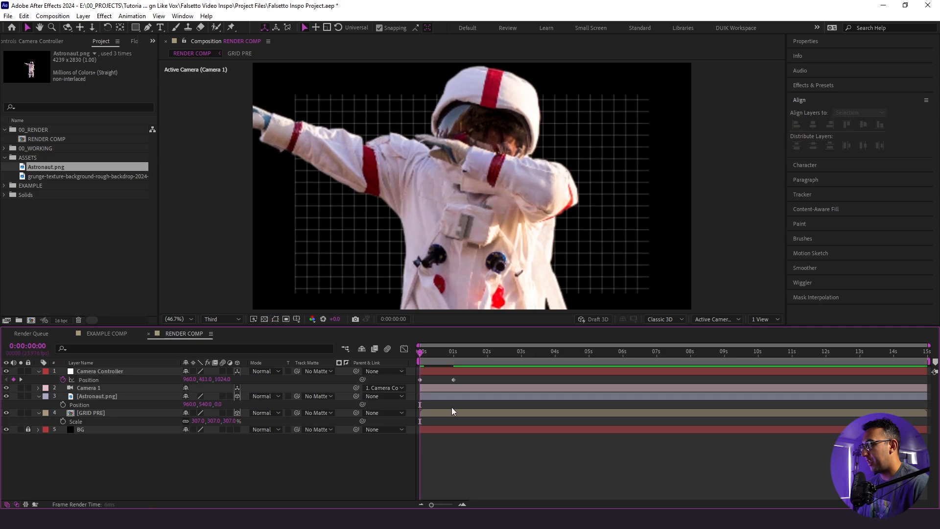
Apply Easy Ease Out to the Camera Controller's first Position keyframe and Easy Ease In to its one-second keyframe, then preview
right_click(420, 380)
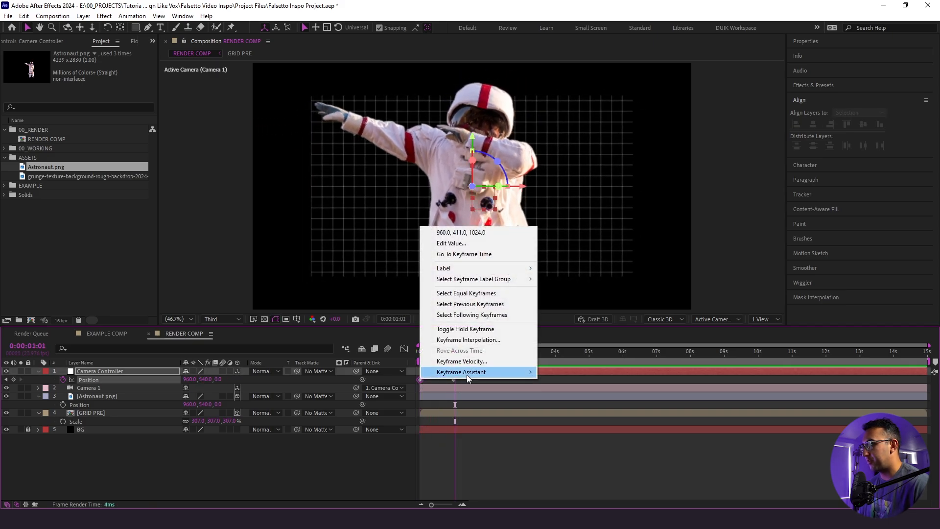
mouse_move(480, 374)
click(568, 426)
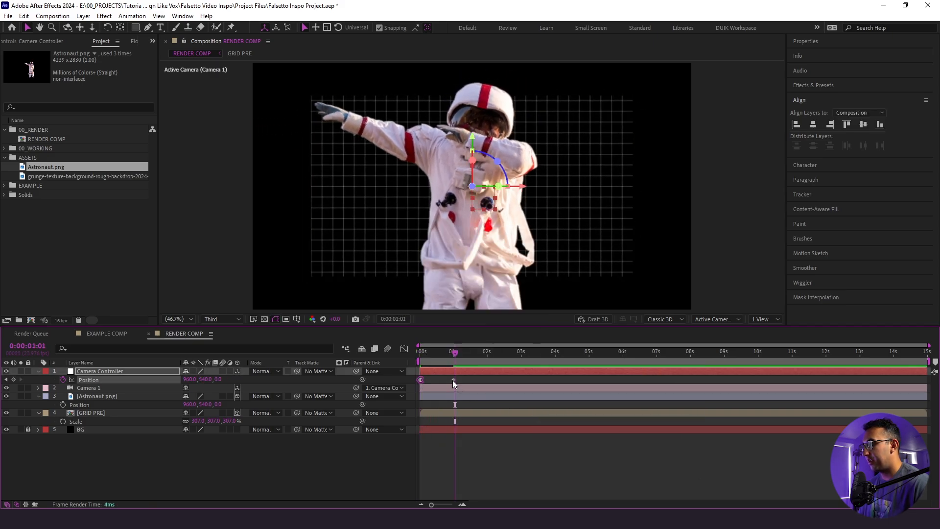
right_click(452, 380)
mouse_move(517, 373)
click(601, 417)
key(space)
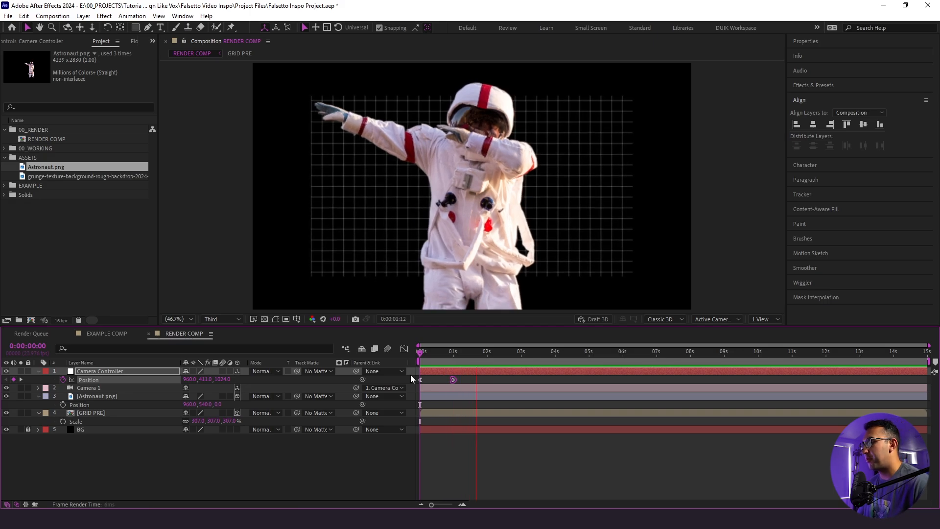
key(space)
Hold the Camera Controller's Position with a keyframe at 3 seconds and push it to 1194, 286, 1850 at 4 seconds
drag(513, 359, 521, 360)
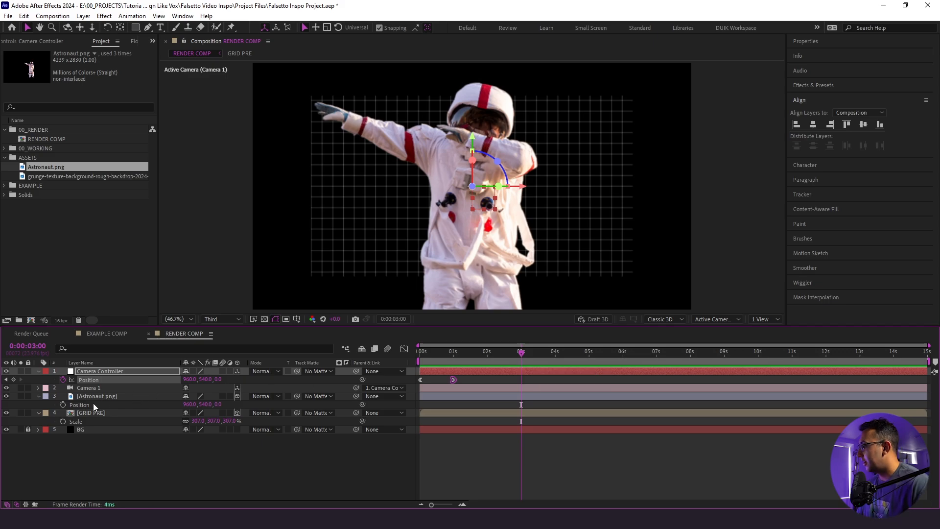
drag(536, 355, 555, 357)
drag(214, 379, 260, 405)
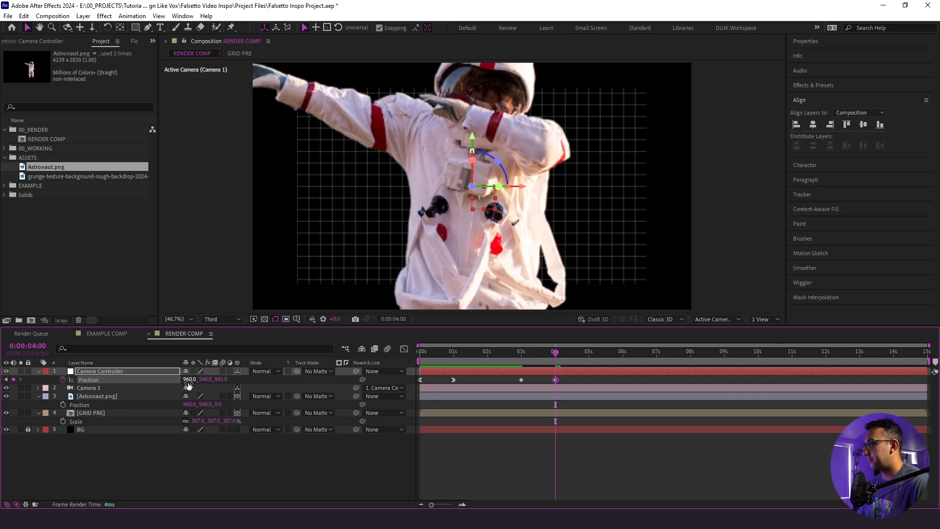
drag(188, 385, 425, 360)
drag(211, 380, 242, 381)
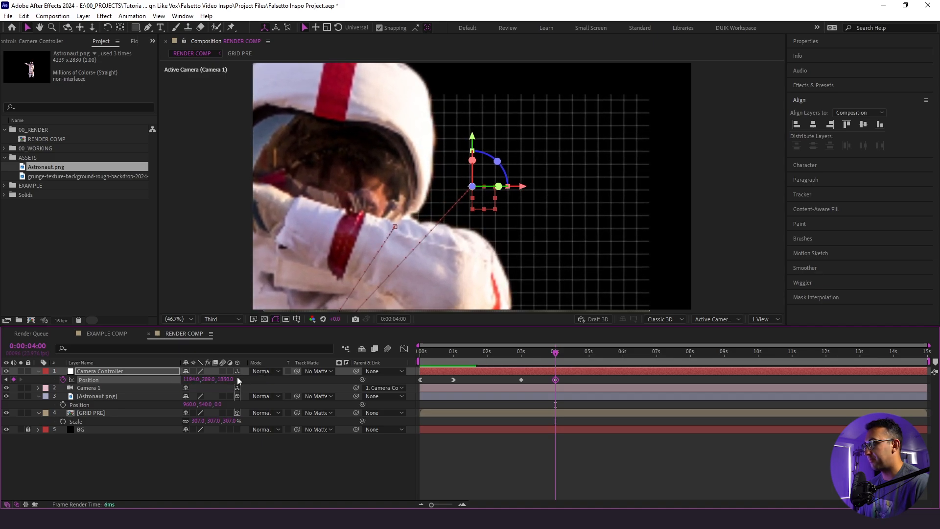
Apply Easy Ease Out to the 3-second Position keyframe and Easy Ease In to the 4-second one, then preview the animation
right_click(521, 380)
mouse_move(563, 372)
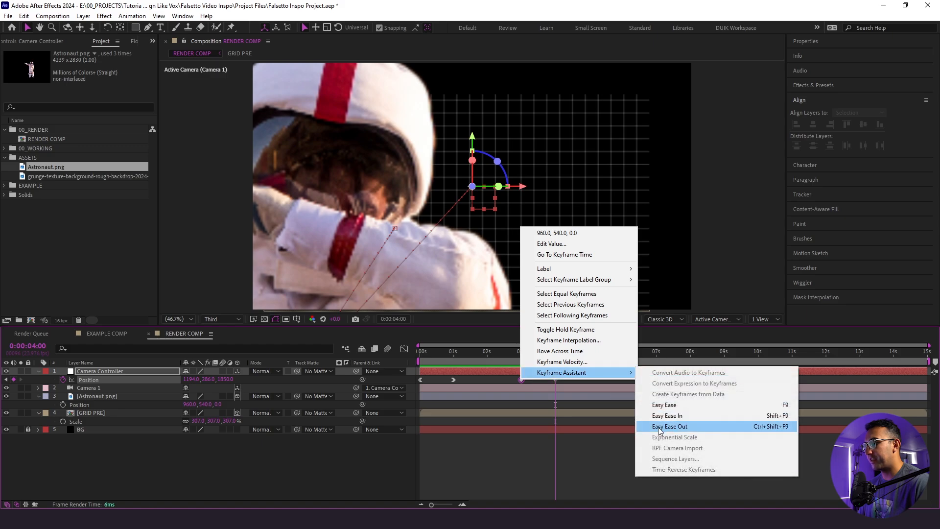
click(659, 426)
right_click(555, 380)
mouse_move(583, 372)
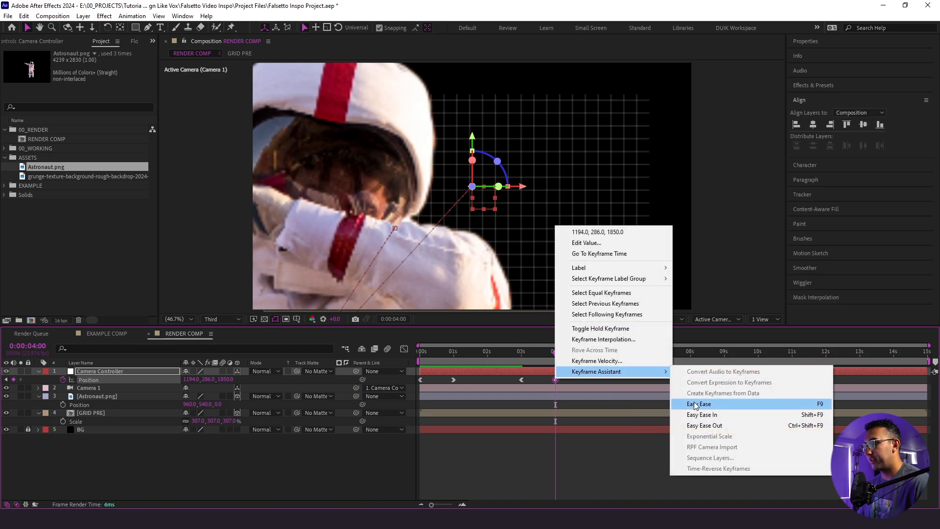
click(688, 415)
click(669, 425)
drag(431, 353, 399, 368)
key(space)
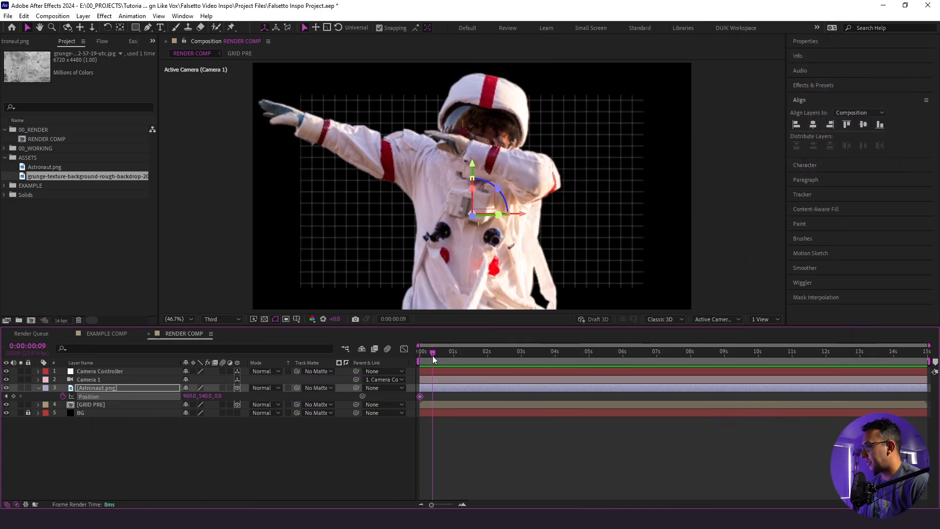
Add an Astronaut.png Position keyframe at frame 10 and set the Y position to 641 at frame 0
click(435, 359)
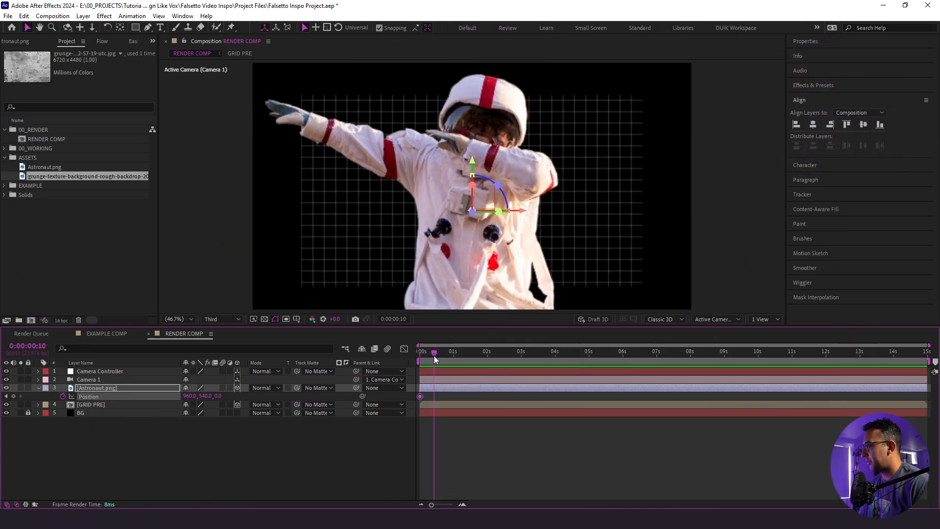
click(7, 396)
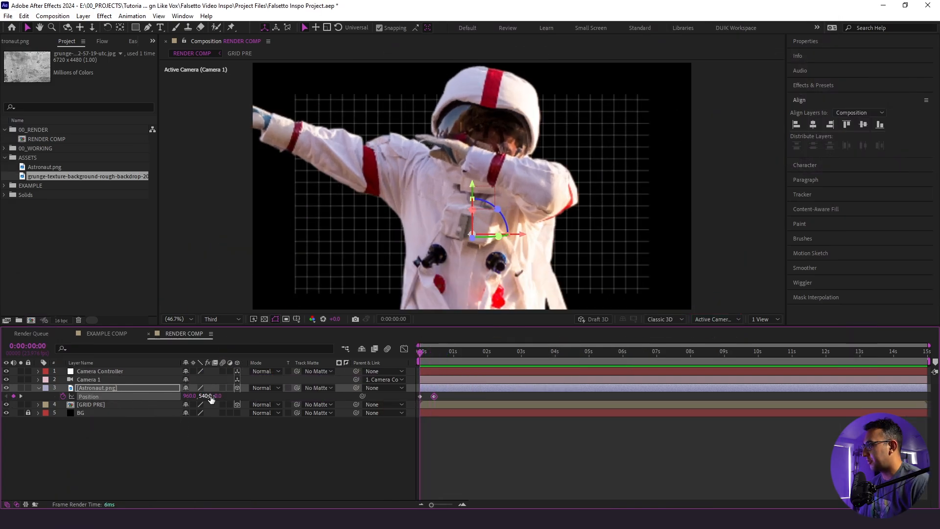
drag(204, 396, 262, 395)
Select both Astronaut.png Position keyframes and apply the Flow circ curve 0.88, 0.14, 0.12, 0.86
click(462, 505)
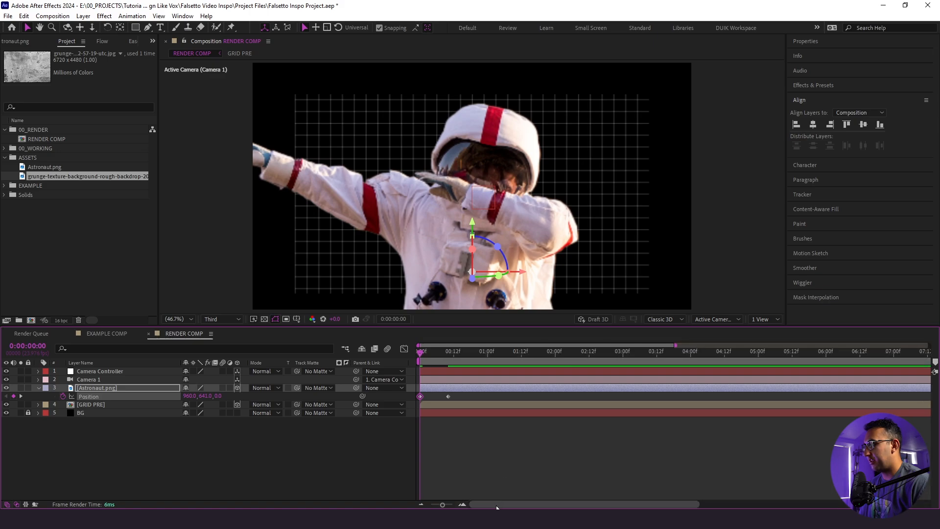
drag(458, 411, 407, 395)
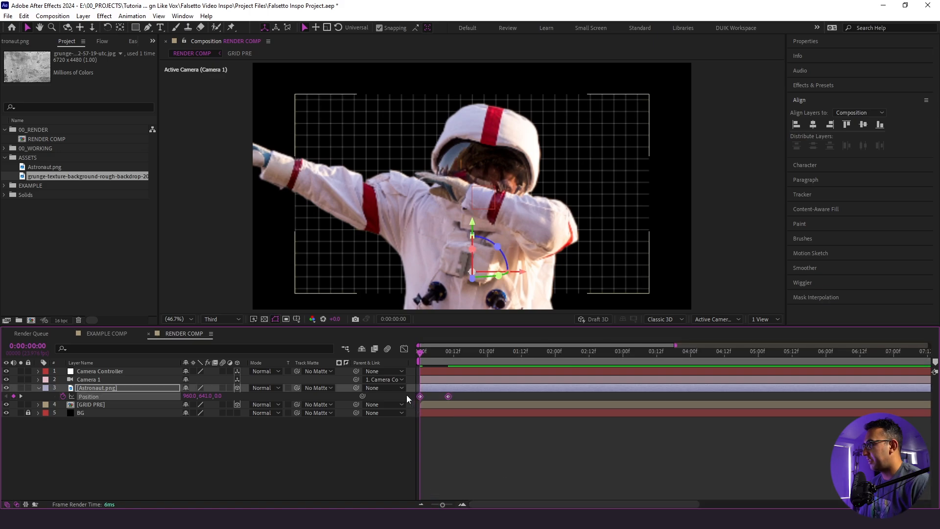
click(100, 41)
click(102, 139)
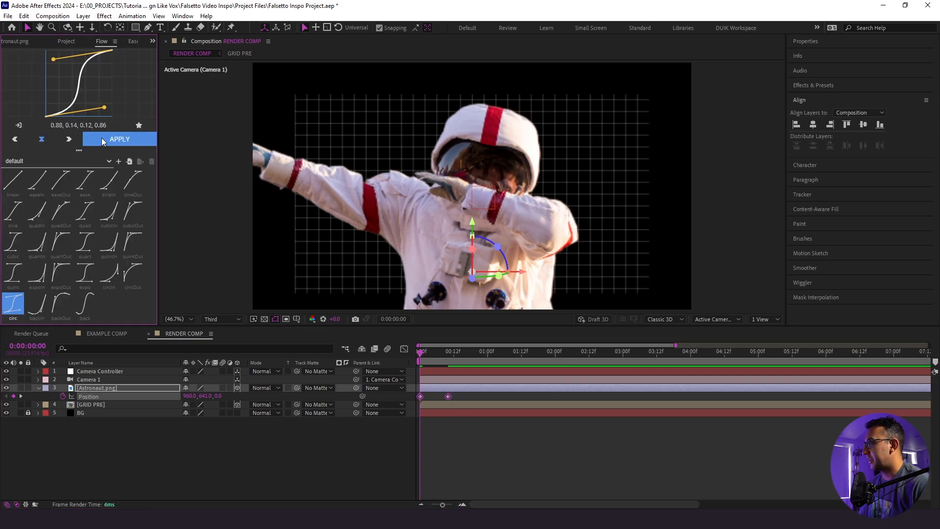
click(222, 454)
Trim the Astronaut.png layer to start a few frames after the composition begins and preview its entrance
click(424, 362)
drag(424, 361, 409, 378)
click(422, 387)
key(F2)
key(space)
key(space)
click(432, 352)
key(space)
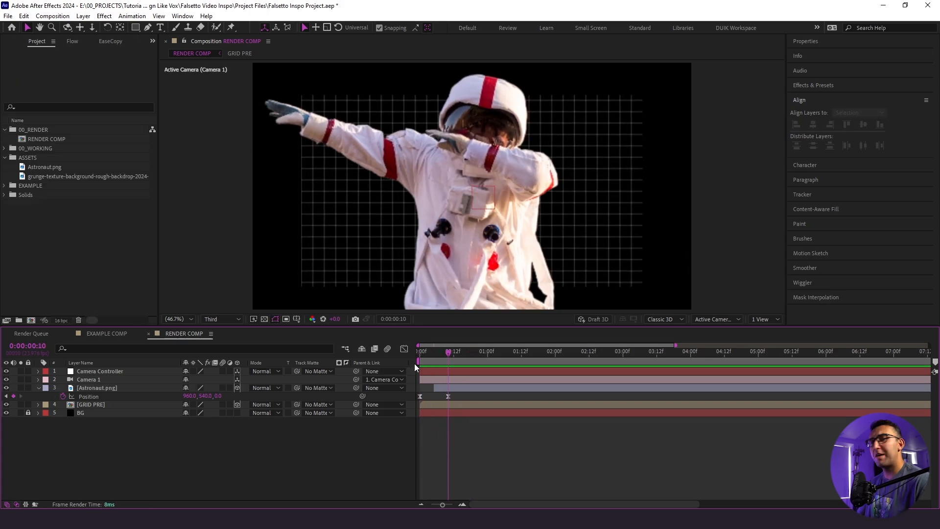
Create a new composition with a duration of 0:00:01:00 and add the grunge texture image to it
click(42, 178)
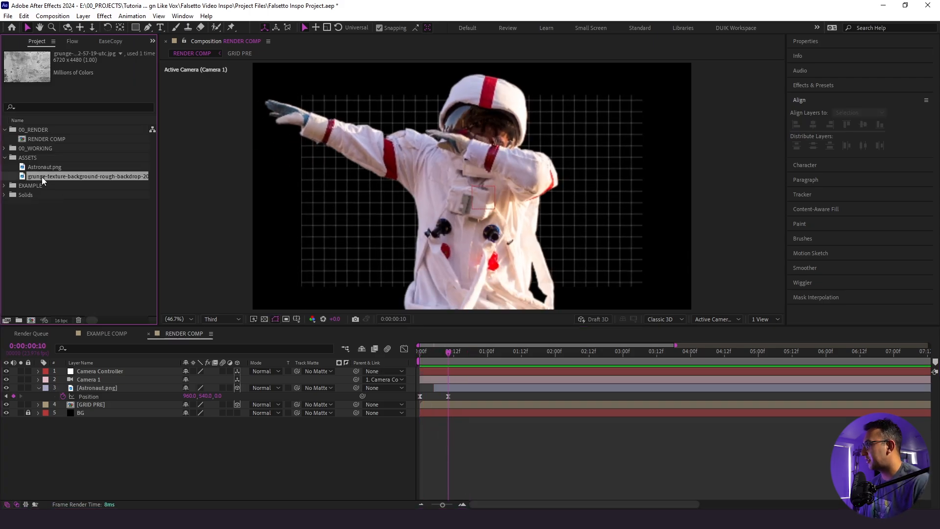
click(52, 16)
click(69, 27)
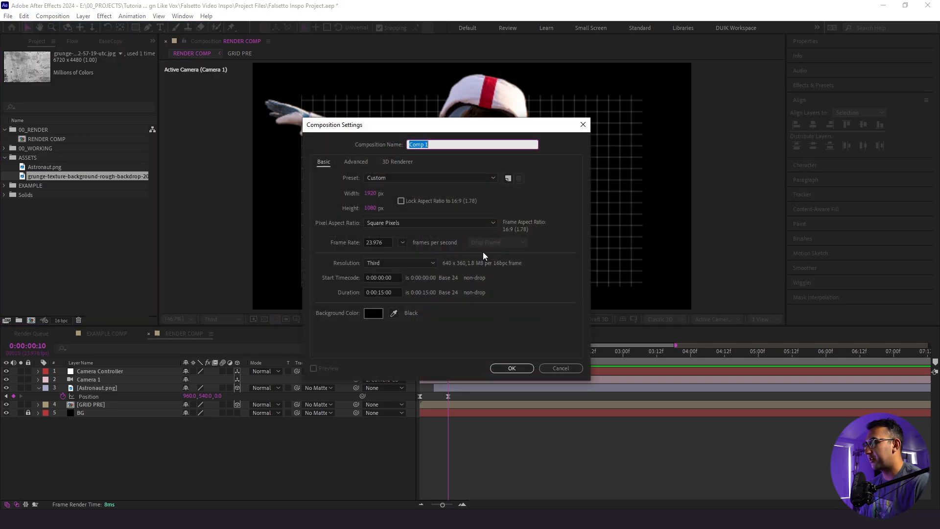
click(386, 292)
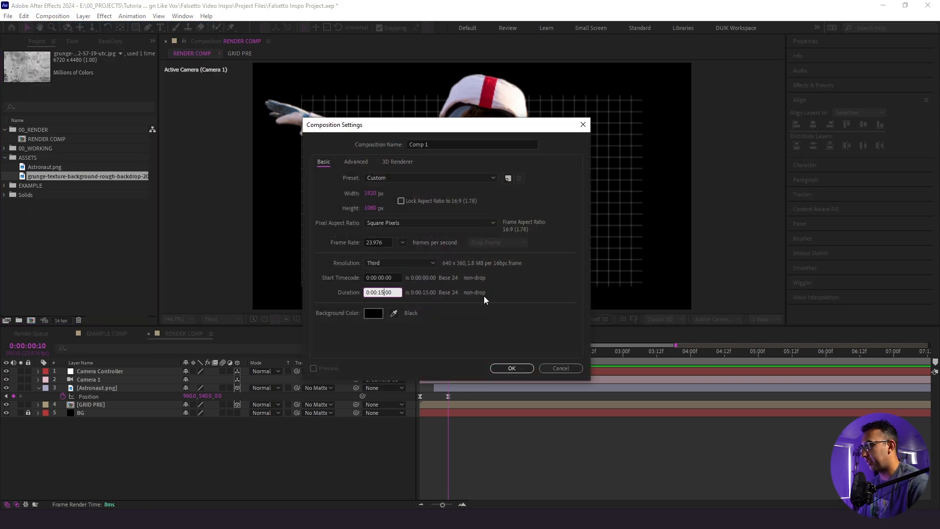
key(BackSpace)
text(0)
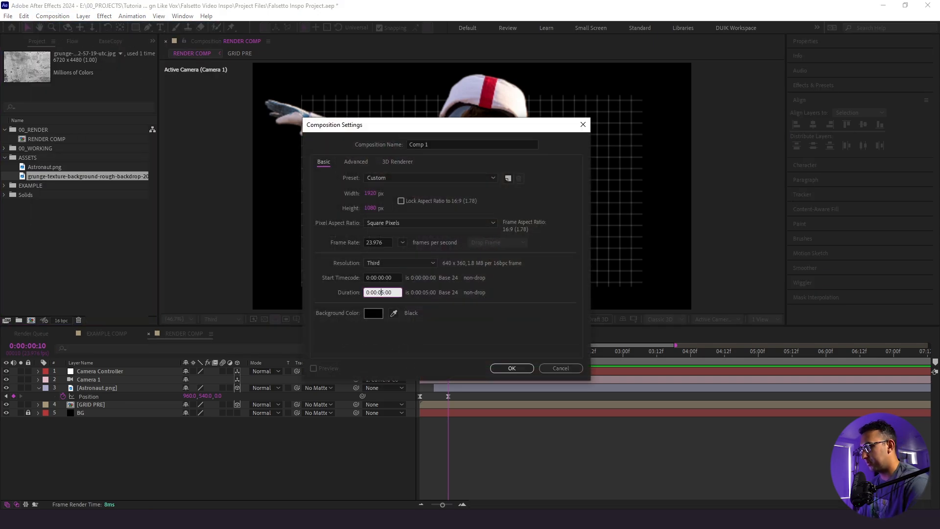
text(1)
key(Return)
drag(73, 186, 131, 406)
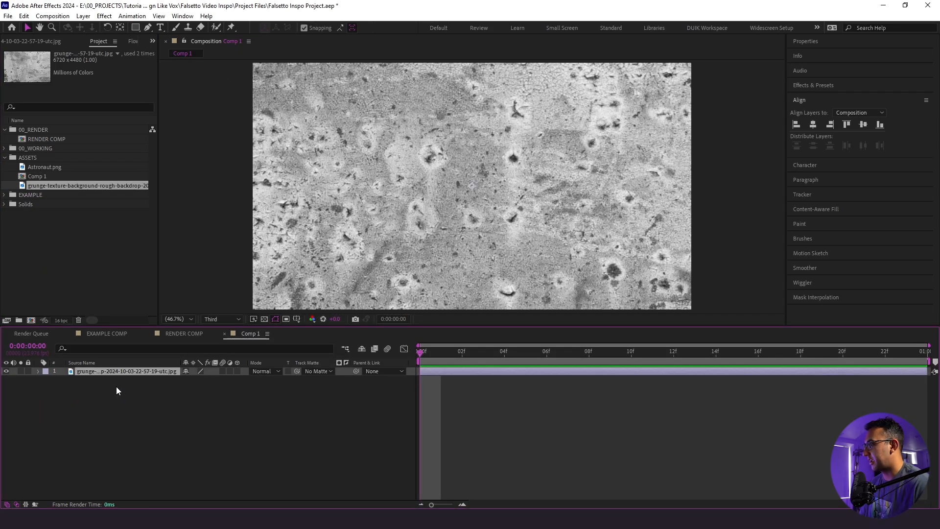
Reveal the grunge texture layer's Position, Scale and Rotation and enable keyframing for all three at frame 0
key(p)
key(shift+s)
key(shift+r)
click(62, 380)
click(62, 387)
click(63, 396)
At frame 8, reposition the grunge texture, scale it to 59% and rotate it 33°, keeping the frame covered
key(Page_Down)
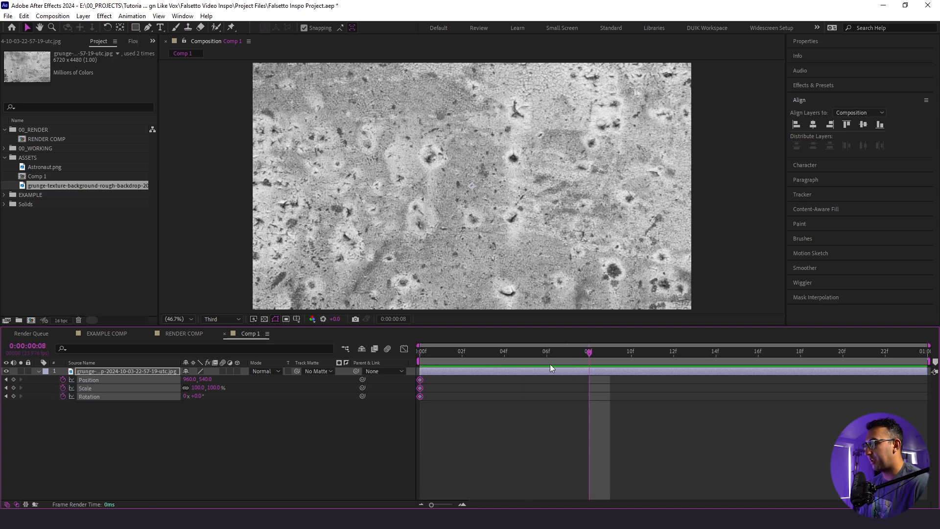
scroll(388, 211, down, 2)
drag(392, 200, 457, 249)
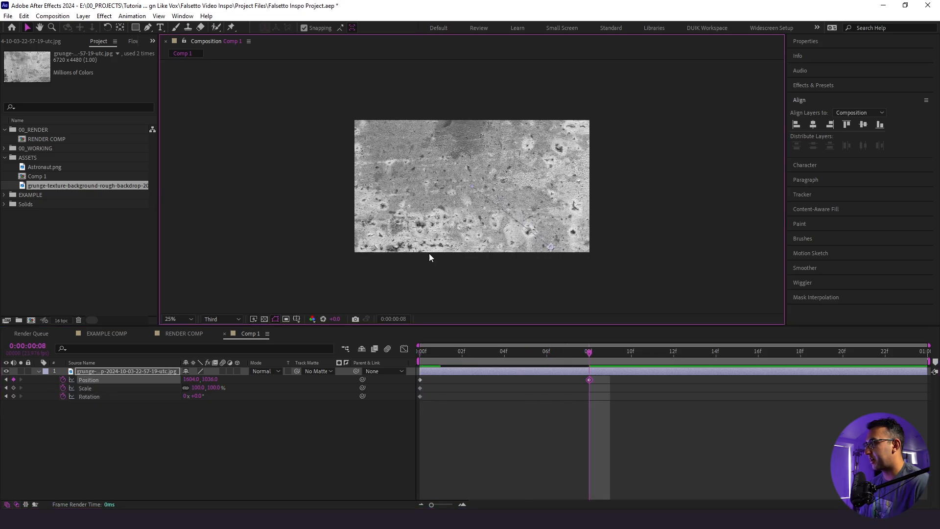
mouse_move(202, 387)
mouse_down()
mouse_move(182, 389)
mouse_move(216, 395)
mouse_up()
drag(381, 282, 370, 256)
At frame 16, reposition the grunge texture, scale it to 68% and rotate it to 116°
click(631, 402)
drag(455, 243, 358, 195)
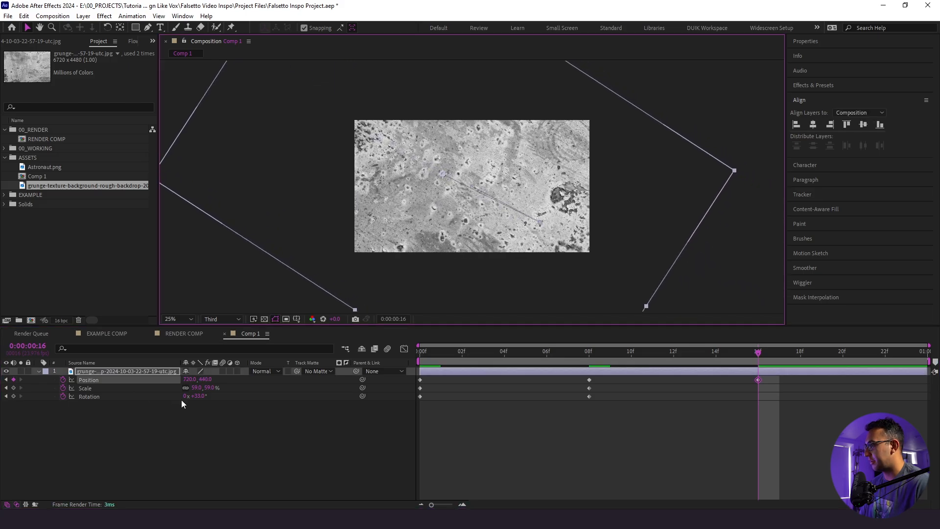
mouse_move(204, 396)
mouse_down()
mouse_move(225, 396)
mouse_move(185, 395)
mouse_move(198, 387)
mouse_up()
drag(357, 249, 453, 150)
click(733, 416)
Convert all the grunge texture's Position, Scale and Rotation keyframes to hold keyframes and preview the stepped animation
drag(794, 422, 422, 379)
right_click(421, 379)
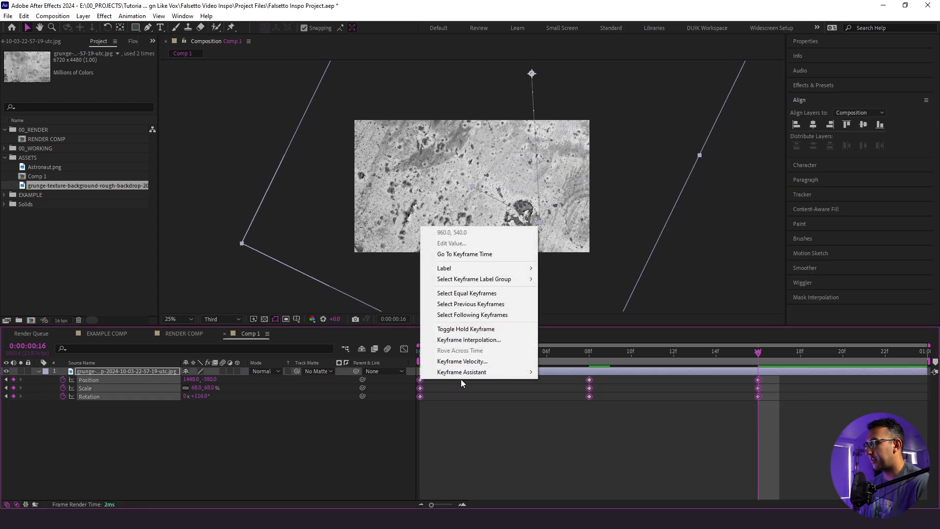
click(474, 329)
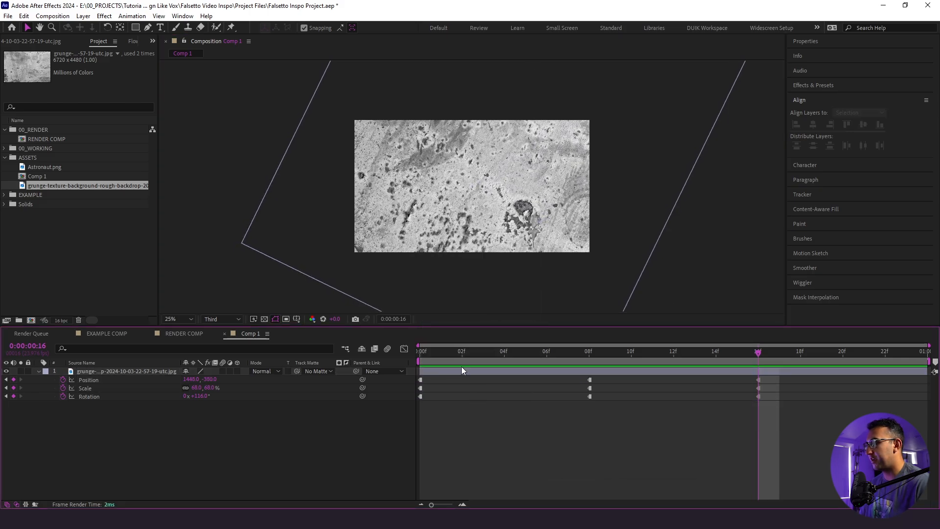
key(Home)
key(space)
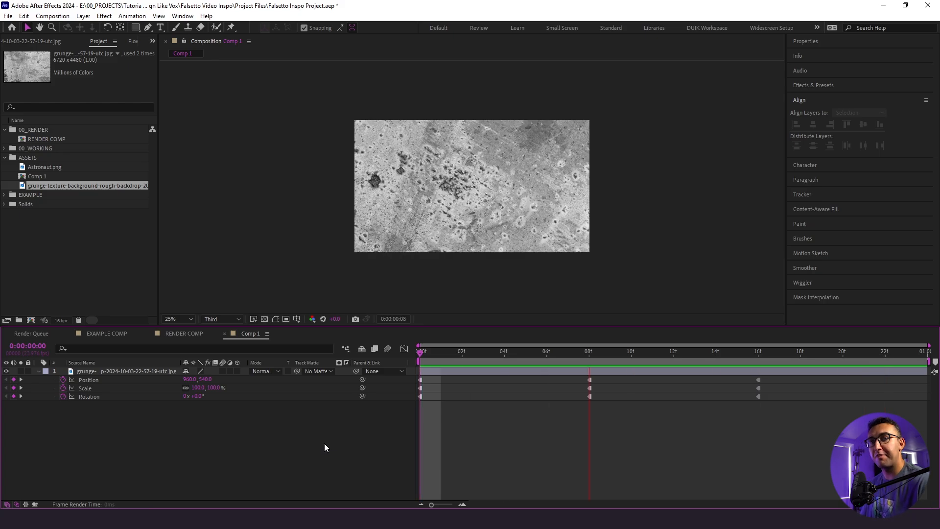
key(space)
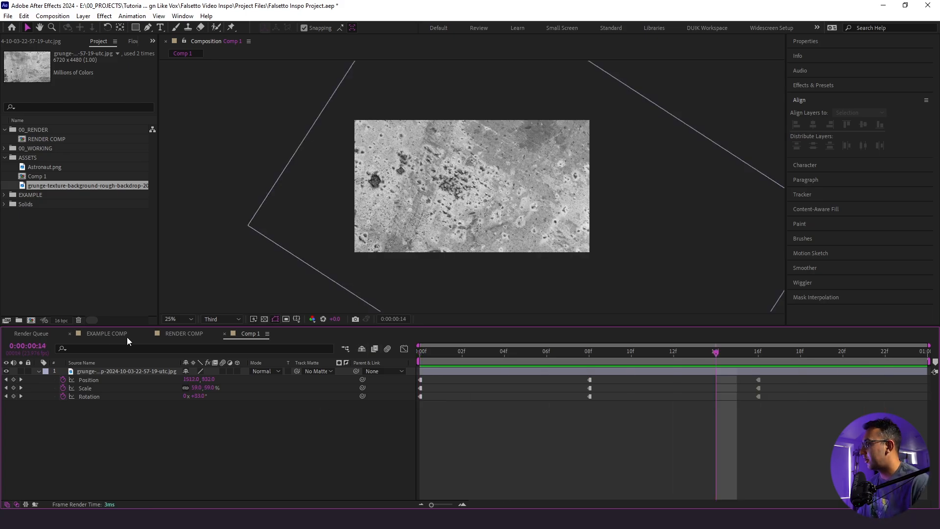
Return to RENDER COMP and rename Comp 1 in the project as Looping Texture
click(175, 338)
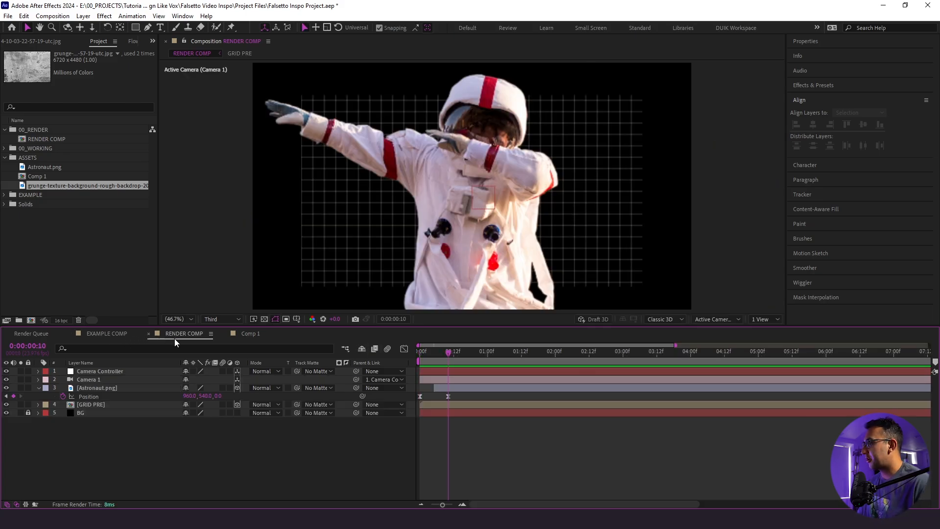
click(38, 179)
key(Return)
text(Loo)
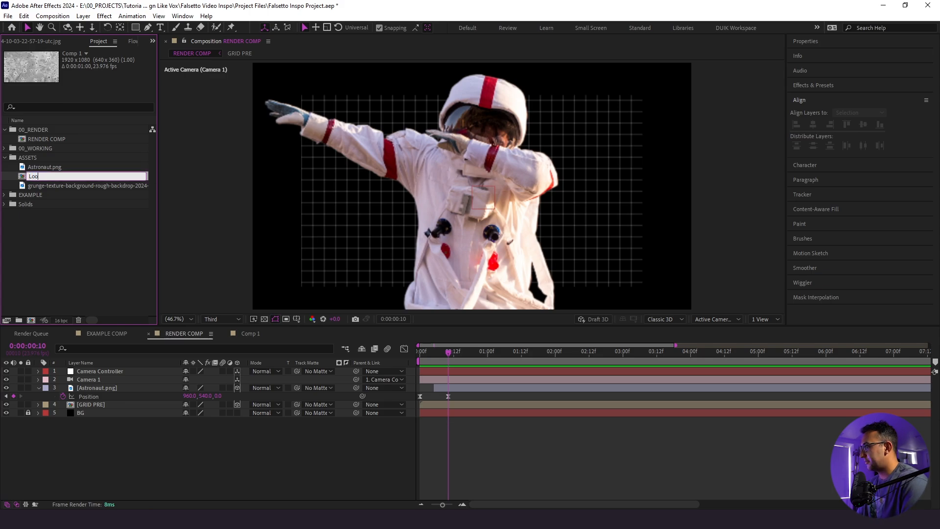
text(ping Texture)
key(Return)
Add the Looping Texture comp above the astronaut layer in RENDER COMP and file it in the 00_WORKING folder
drag(46, 185, 118, 384)
click(4, 157)
click(5, 148)
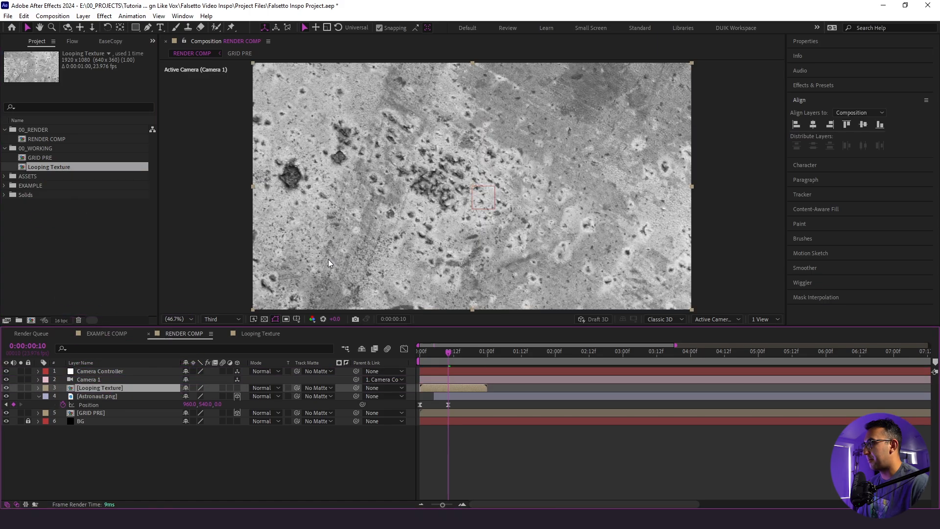
Parent the Looping Texture layer to Astronaut.png and make it a 3D layer
drag(356, 388, 157, 396)
click(237, 387)
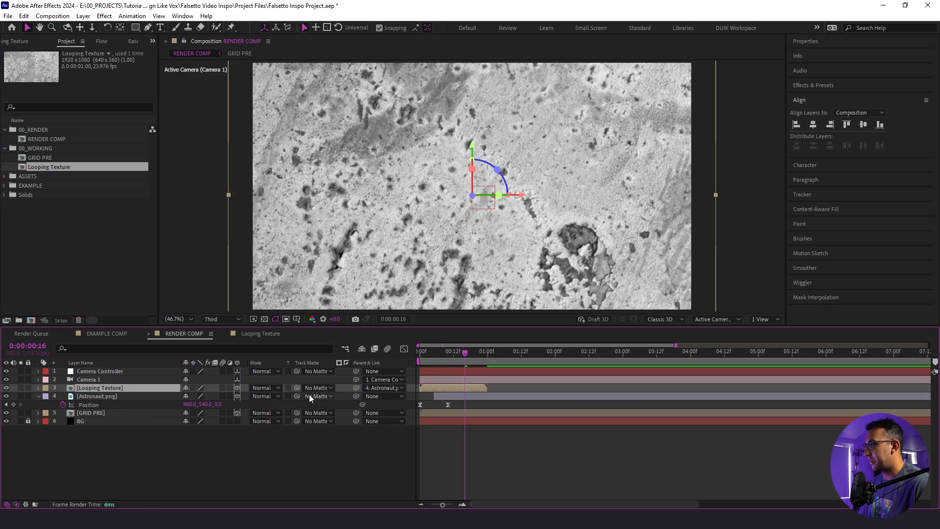
Use Astronaut.png as the Looping Texture's track matte and shift the texture to start with the astronaut at frame 5
drag(123, 392, 123, 395)
drag(444, 390, 457, 390)
drag(438, 354, 410, 378)
key(space)
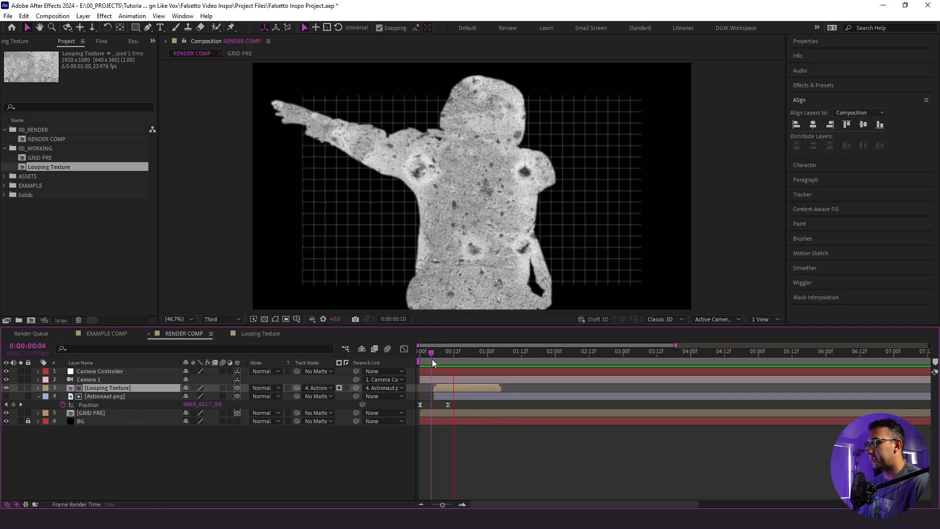
Scale the Looping Texture layer to 130% so it covers the whole astronaut
drag(432, 359, 479, 360)
scroll(502, 241, down, 2)
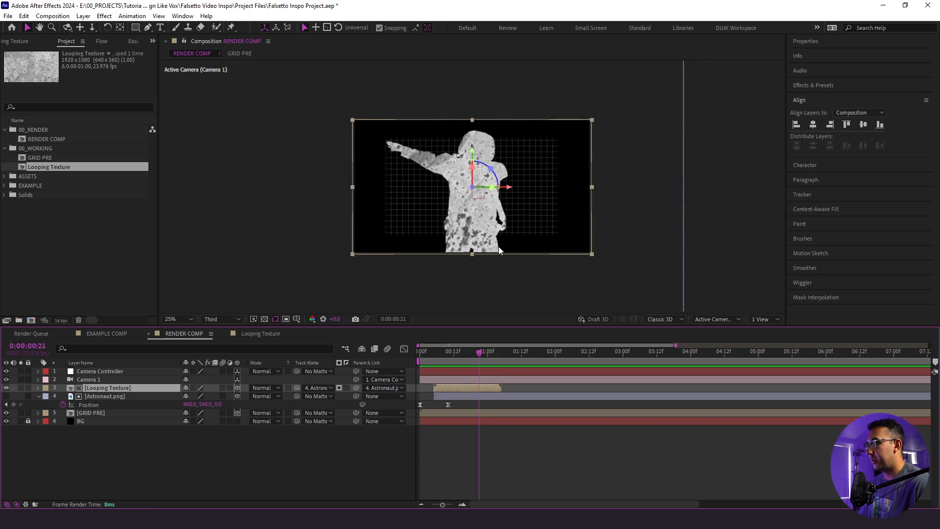
click(199, 468)
click(138, 387)
key(s)
drag(194, 397, 208, 396)
click(467, 354)
key(shift+slash)
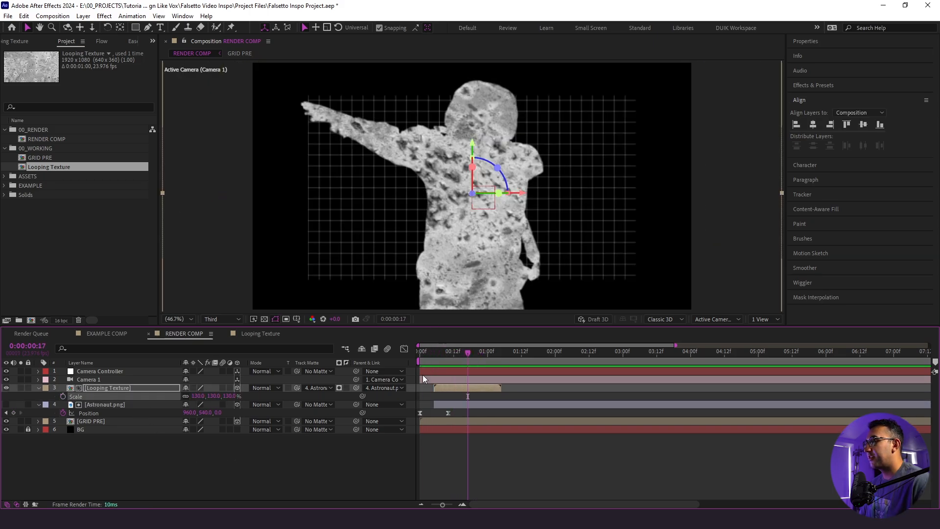
key(Page_Up)
key(Page_Up)
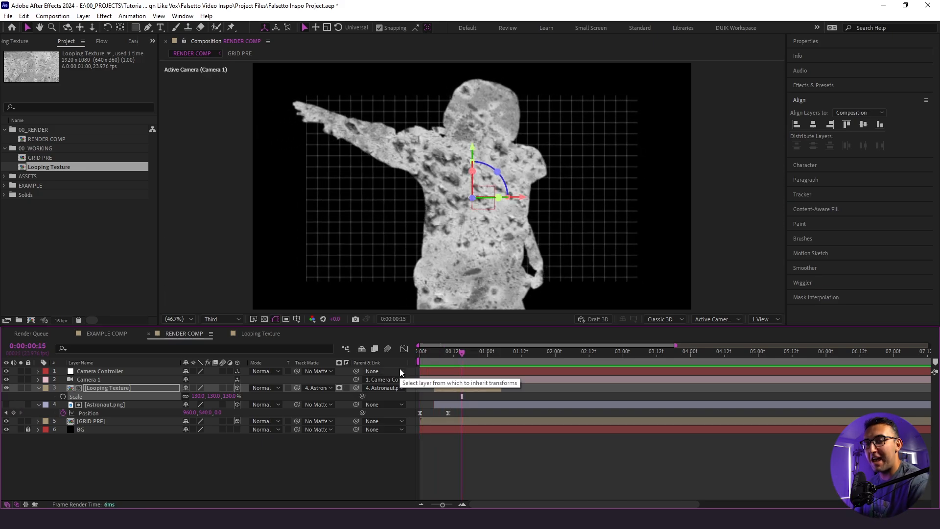
Duplicate the astronaut layer, place the copy above Looping Texture and make it visible
click(99, 405)
key(ctrl+d)
drag(99, 407, 67, 389)
click(6, 388)
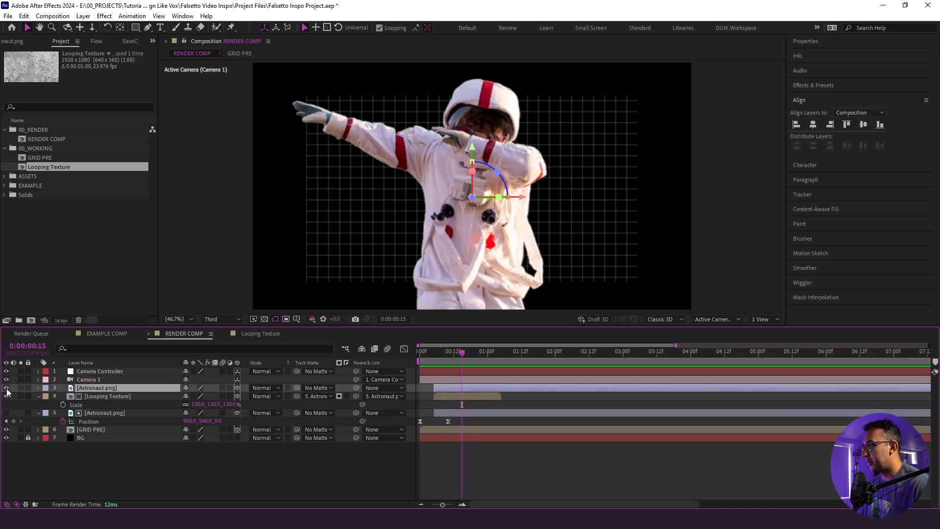
Preview the entrance, then draw a rectangular mask around the whole astronaut on the top copy at 0:00:01:00
click(434, 351)
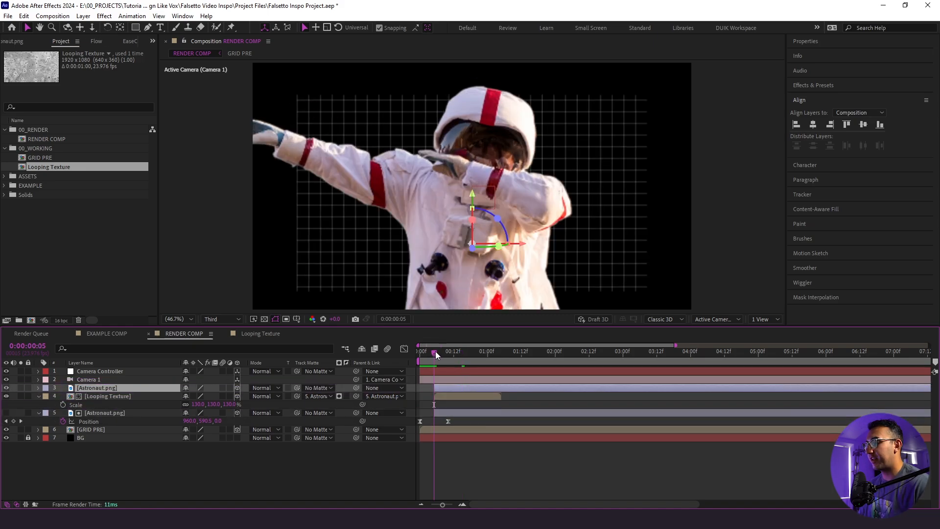
key(space)
key(space)
click(136, 28)
key(comma)
key(comma)
drag(523, 116, 381, 258)
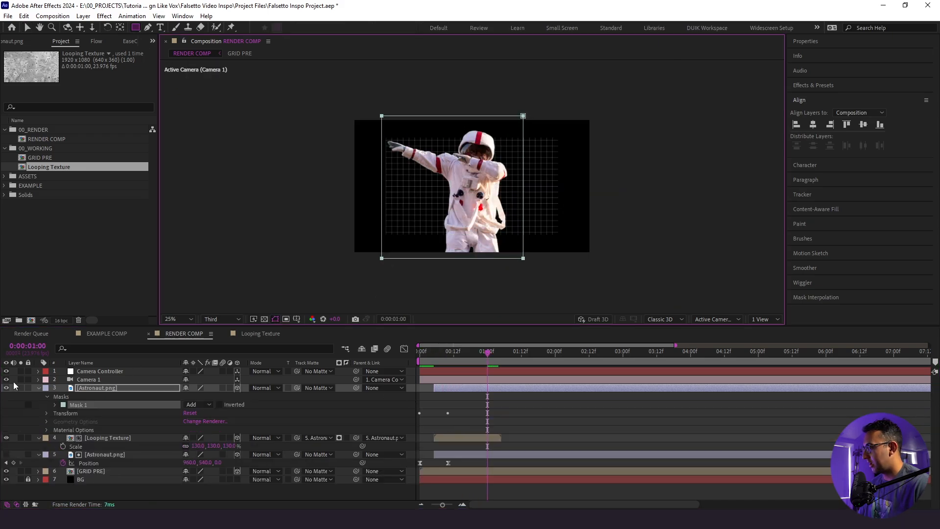
Keyframe the Mask Path at 0:00:01:00, then shift the mask partway down the astronaut at frame 22
key(m)
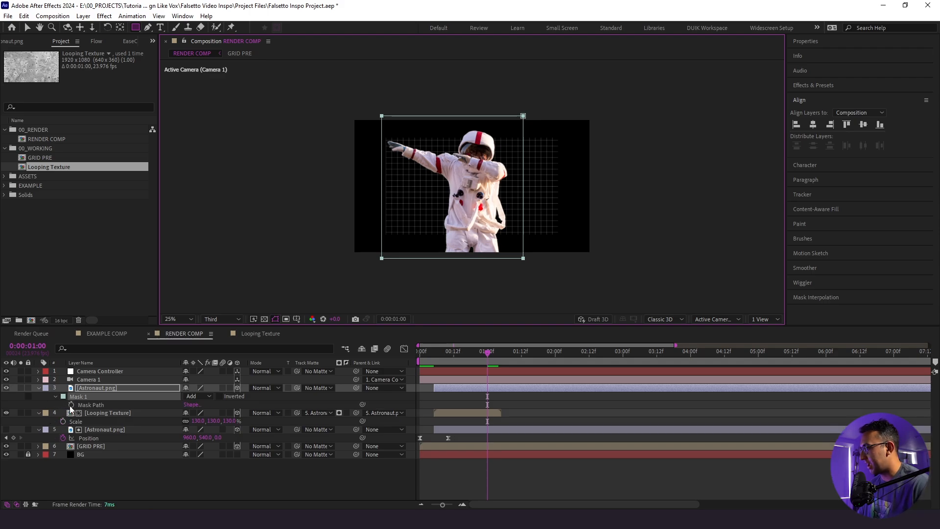
click(71, 405)
key(Page_Up)
key(Page_Up)
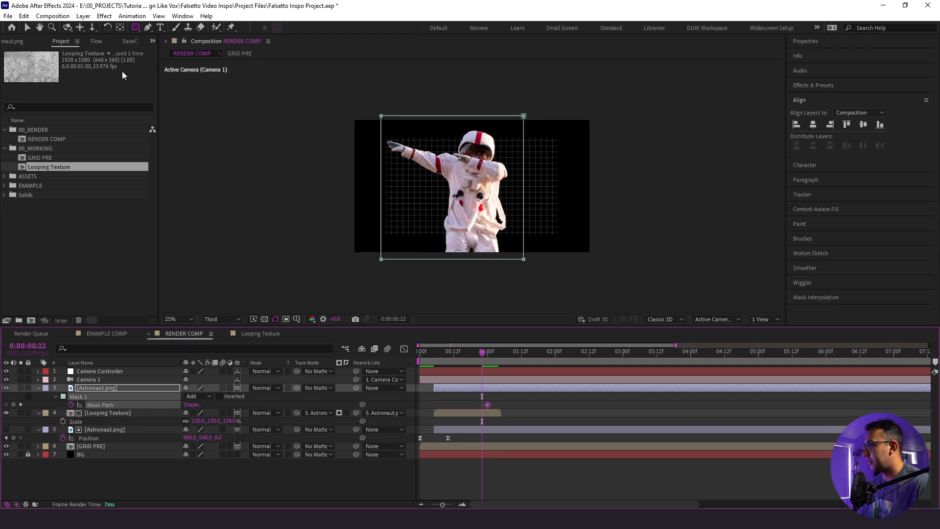
click(26, 28)
drag(384, 119, 380, 218)
Move the mask further down at frames 20 and 18 until it sits below the astronaut, then deselect everything
key(Page_Up)
key(Page_Up)
key(Page_Up)
key(Page_Up)
drag(376, 221, 375, 272)
key(F2)
Play back the masked transition from grunge texture to astronaut and inspect its timing
click(459, 357)
key(space)
key(space)
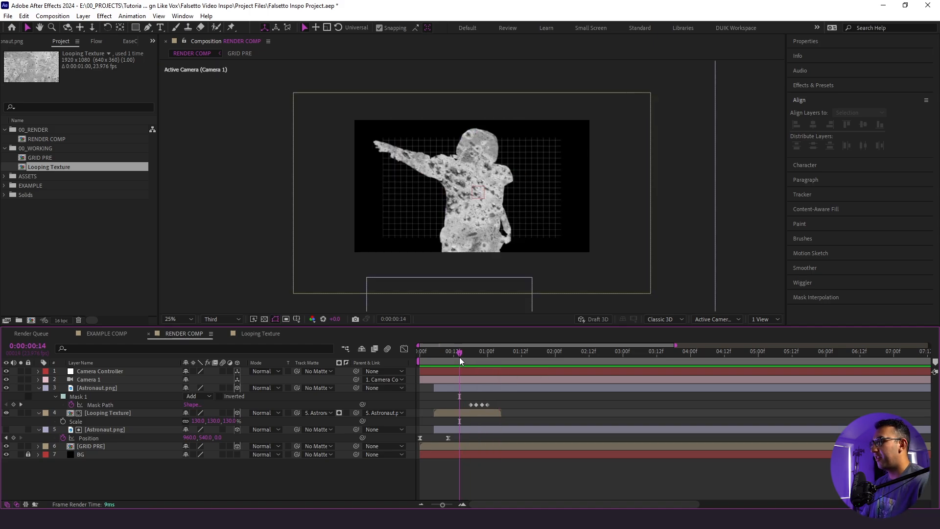
key(space)
key(space)
key(space)
click(187, 320)
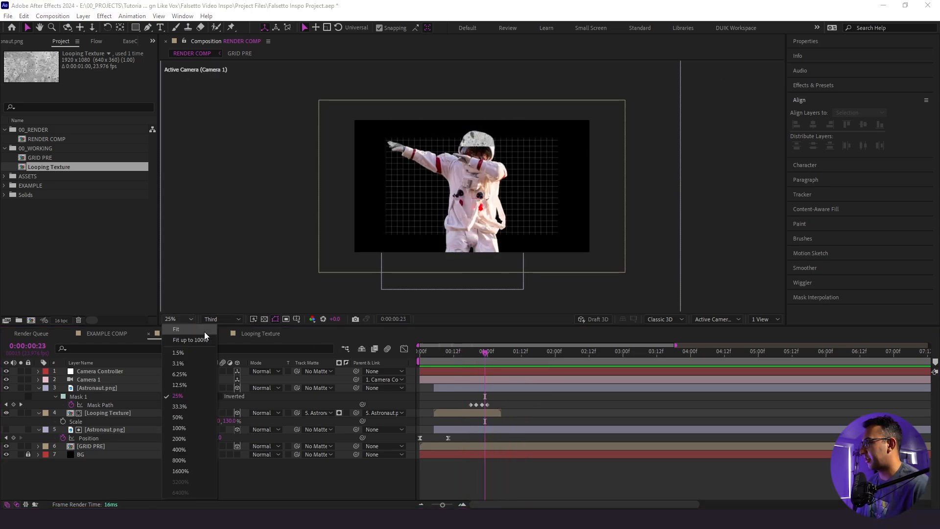
click(204, 331)
drag(473, 351, 465, 355)
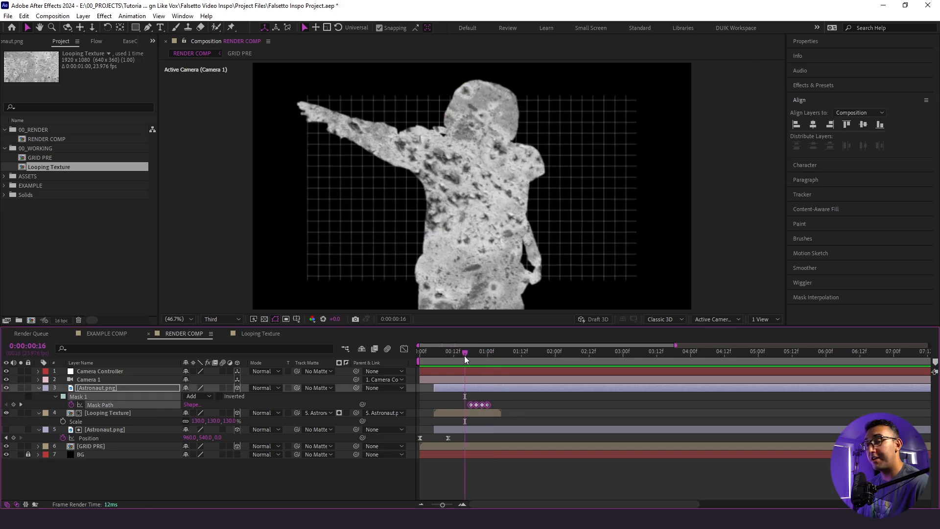
Convert all the astronaut's Mask Path keyframes to hold keyframes and preview the stepped reveal
drag(499, 404, 460, 405)
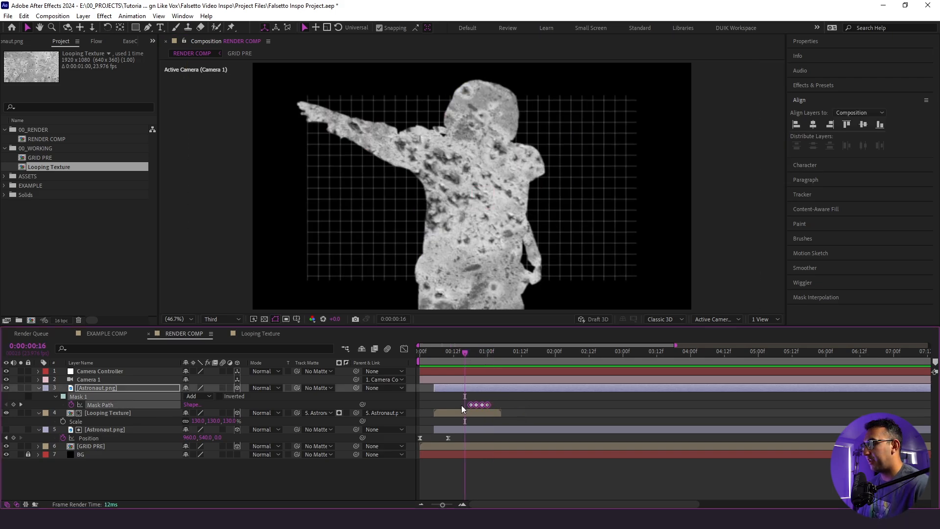
right_click(469, 405)
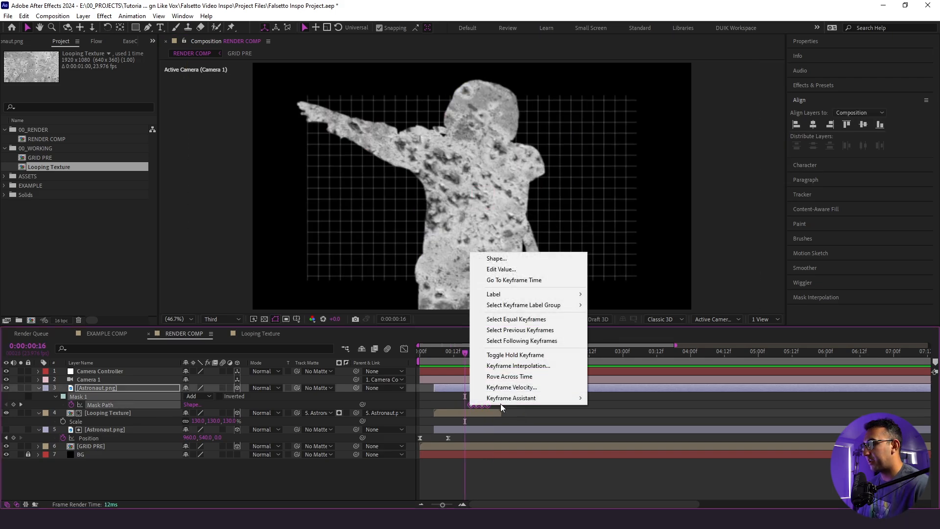
click(519, 356)
key(space)
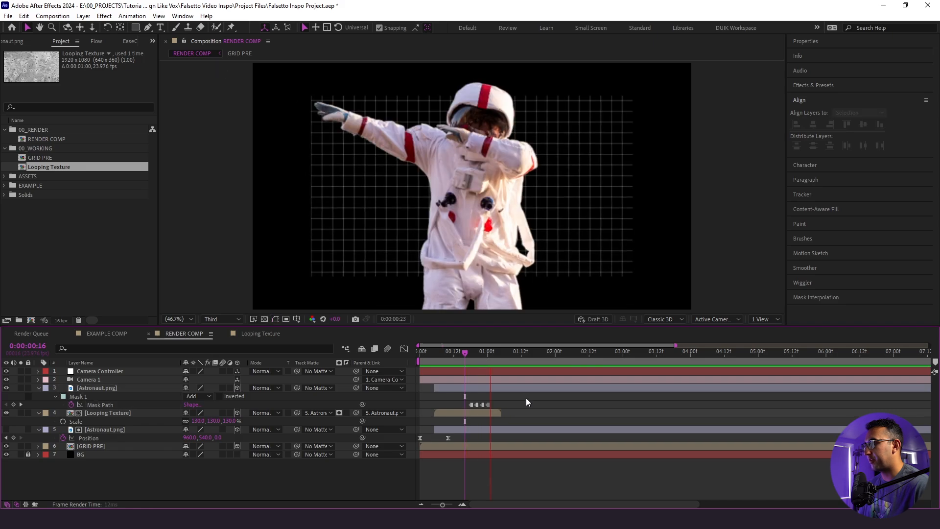
Shift the Mask Path keyframes earlier so they run from frame 7 to frame 13, and preview the reveal
click(471, 354)
drag(508, 400, 439, 406)
drag(469, 360, 411, 362)
key(space)
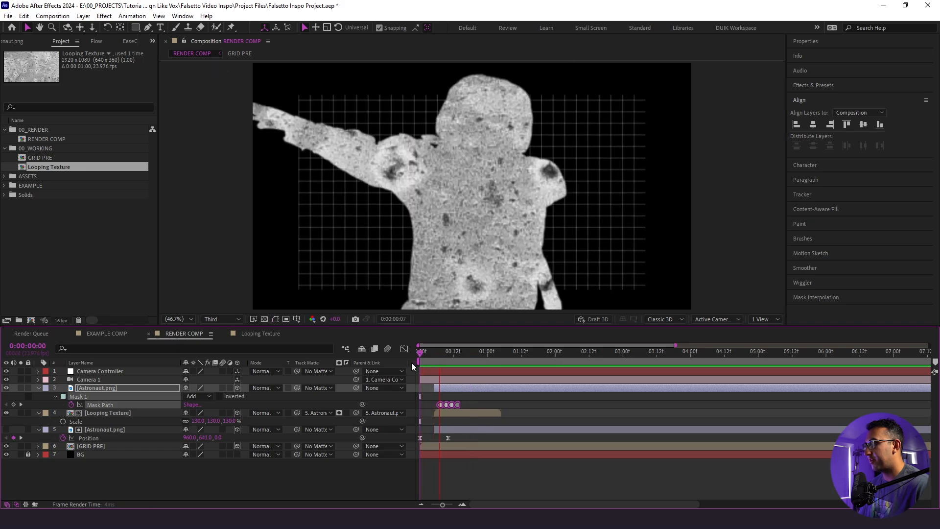
key(space)
click(426, 354)
key(space)
click(427, 352)
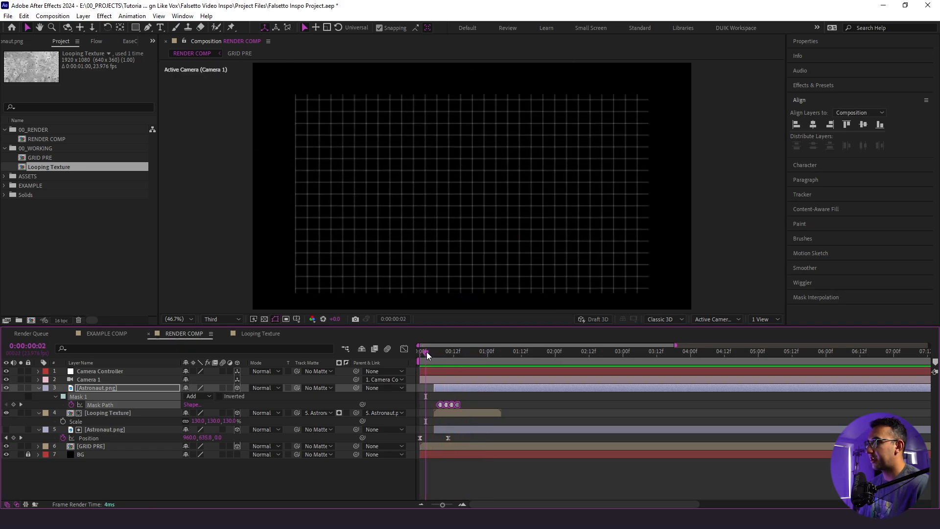
drag(427, 352, 415, 356)
key(space)
key(space)
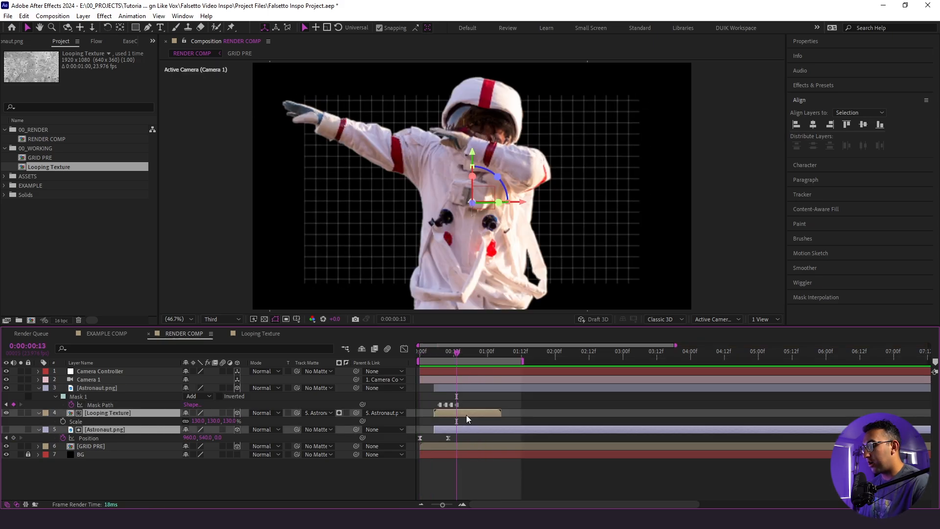
Trim the Looping Texture and its matte astronaut layer to end at frame 13, and preview the animation
key(alt+bracketright)
click(445, 352)
key(space)
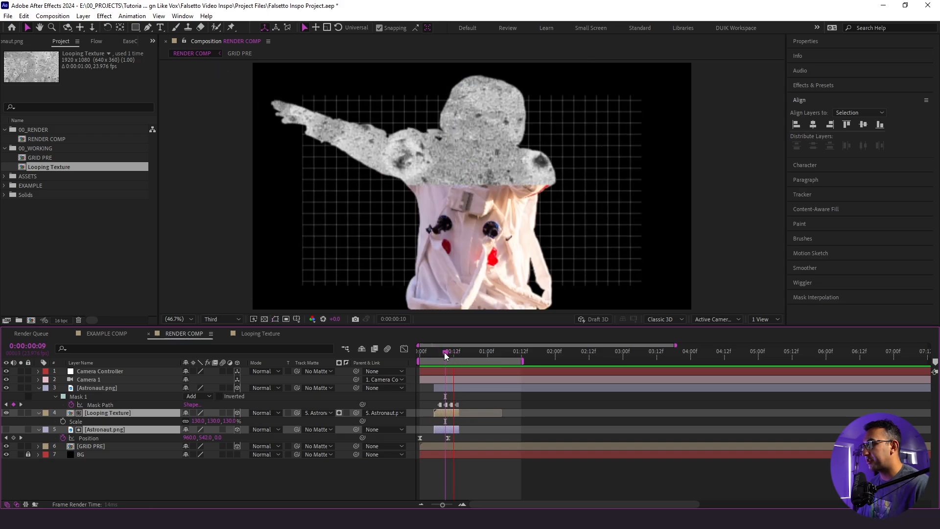
click(436, 356)
key(space)
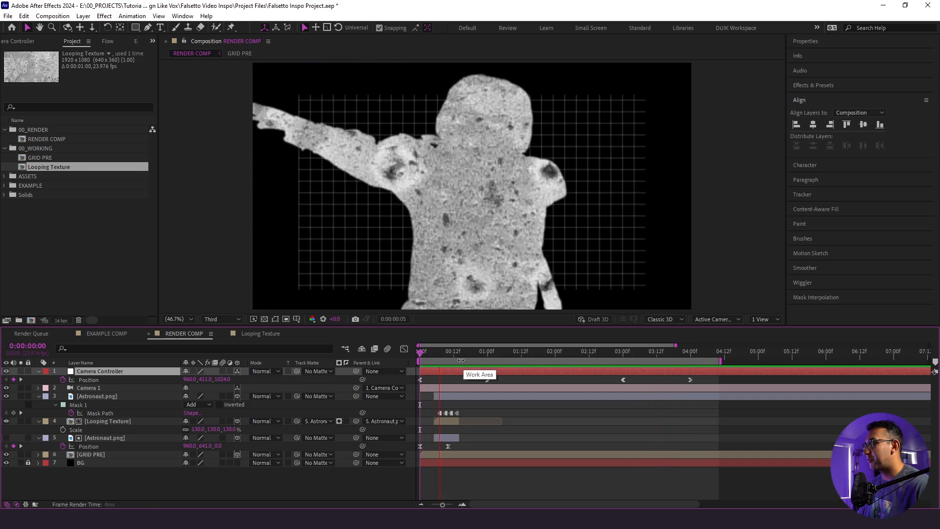
key(space)
Collapse all layers and draw a circle about 105 px wide on the astronaut's chest as a new shape layer
drag(139, 30, 165, 49)
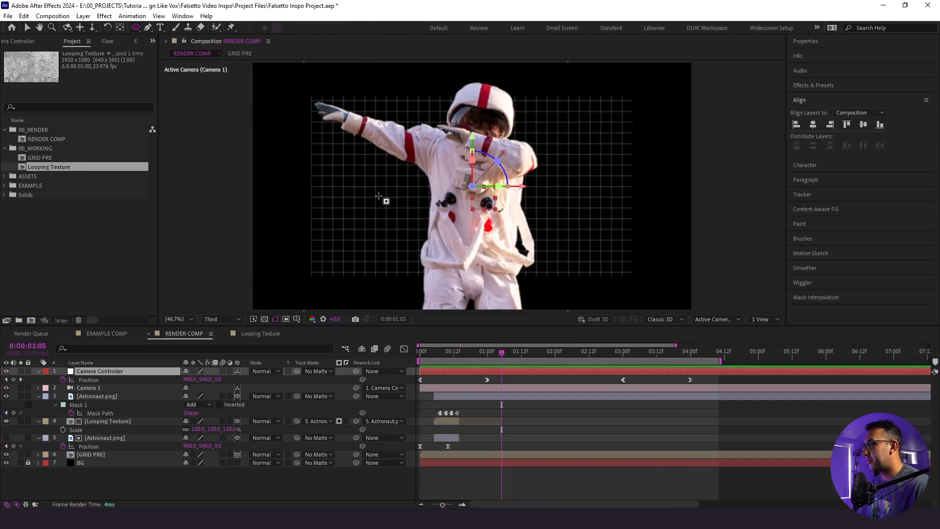
key(ctrl+a)
click(37, 372)
click(80, 458)
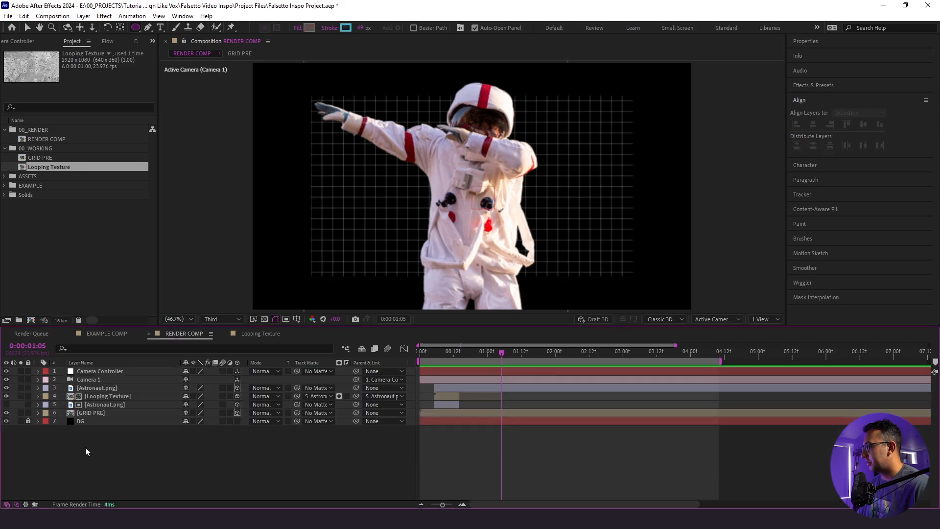
drag(457, 160, 483, 186)
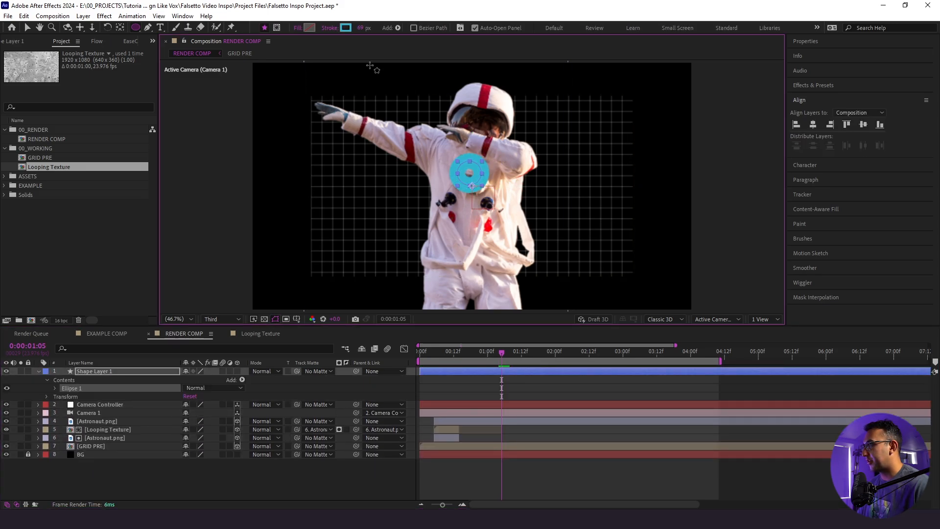
Remove the circle's stroke and set its fill colour to yellow #FFF04A
click(326, 28)
click(460, 273)
click(494, 328)
click(309, 28)
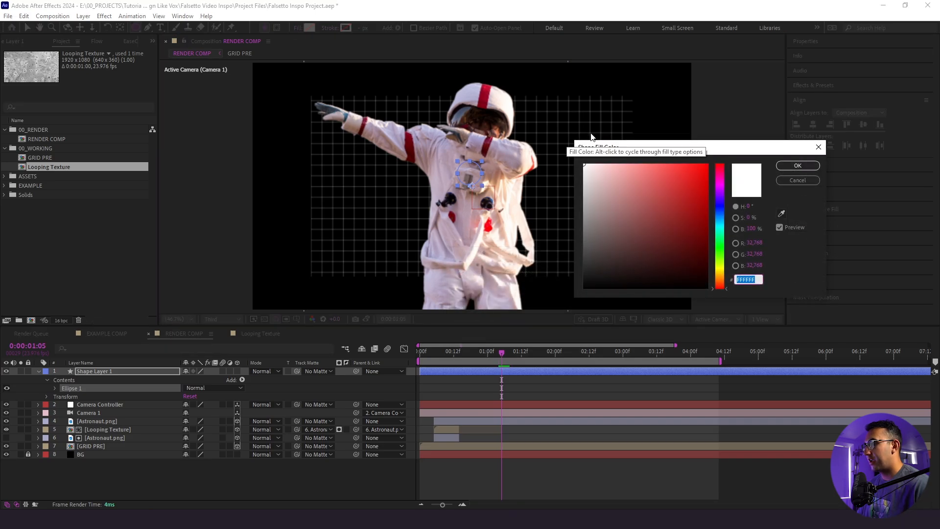
drag(716, 239, 715, 269)
drag(714, 271, 714, 273)
drag(676, 178, 658, 154)
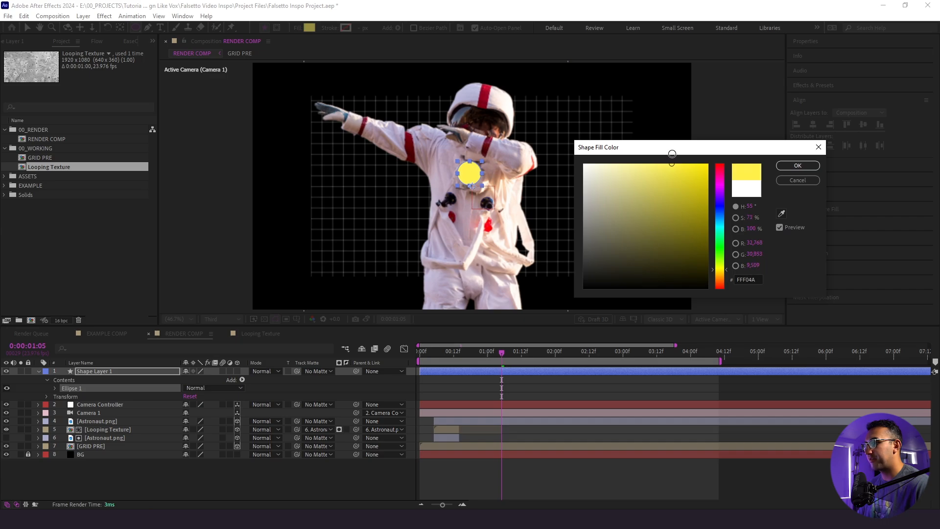
click(798, 166)
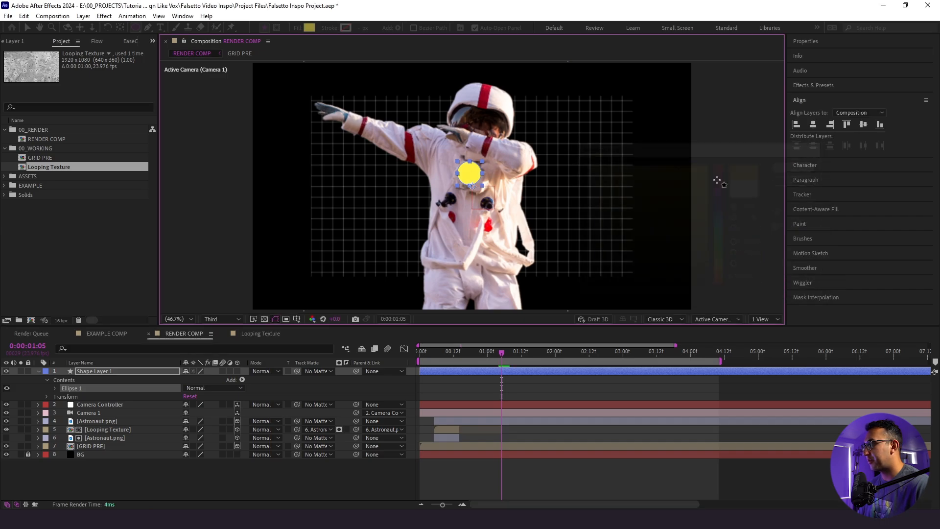
Rename the circle's shape layer as Blob
click(138, 372)
key(Return)
text(B)
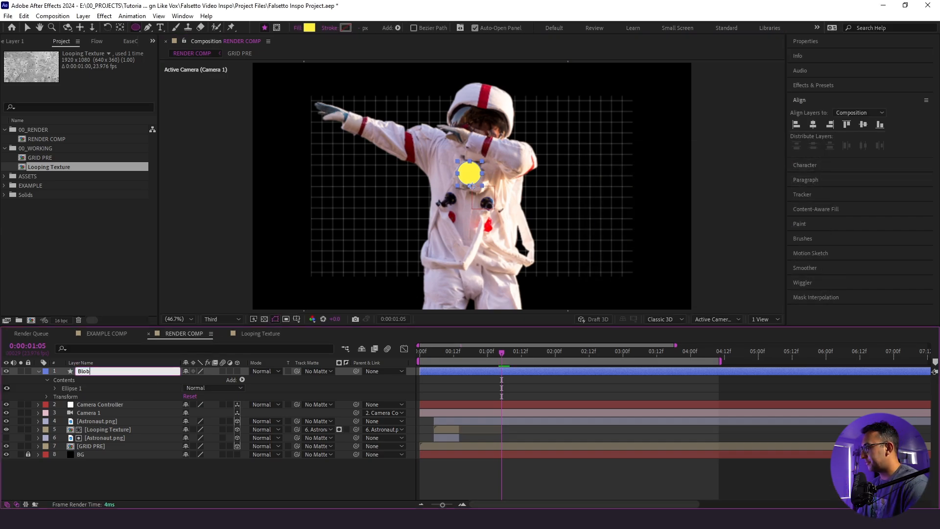
text(lob)
key(Return)
Make the Blob layer 3D and place it between Camera 1 and the top astronaut layer
click(237, 371)
drag(138, 372, 126, 434)
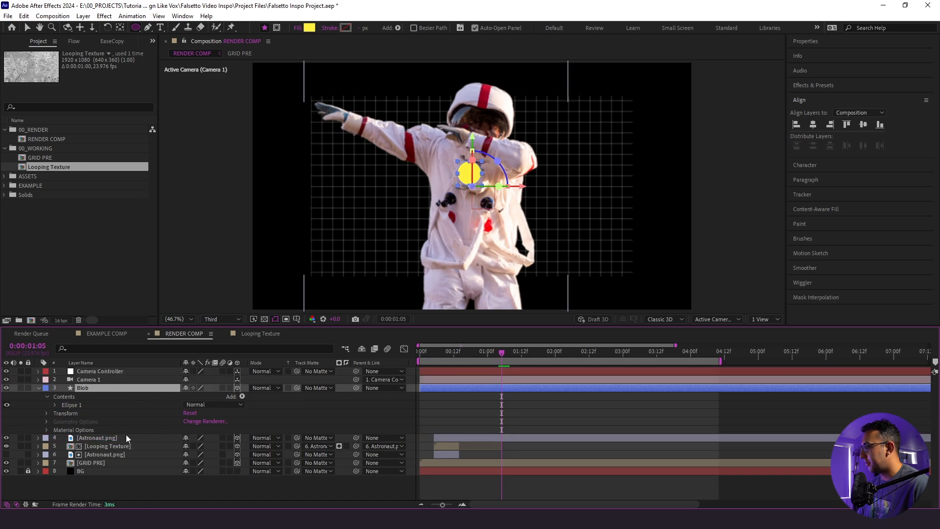
Move the Blob beside the astronaut to X 540, Y 613 and go to frame 0
key(v)
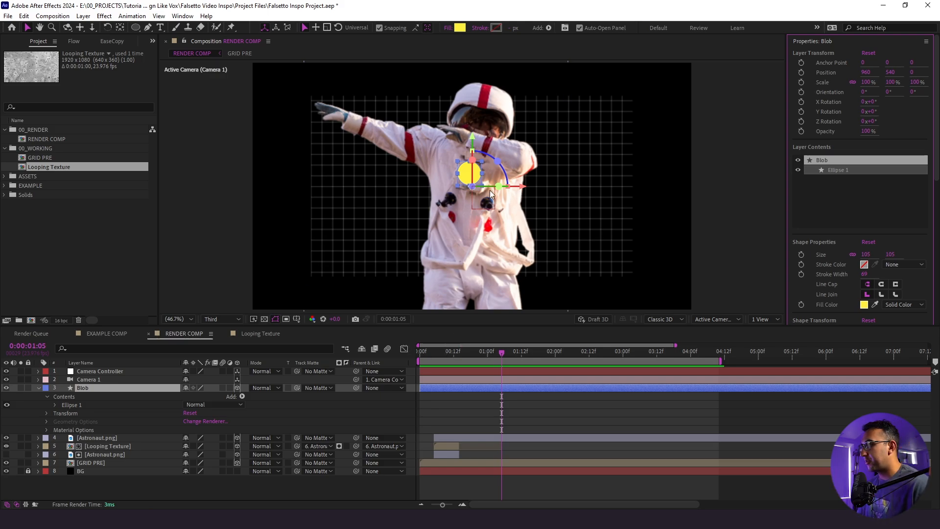
drag(520, 189, 415, 191)
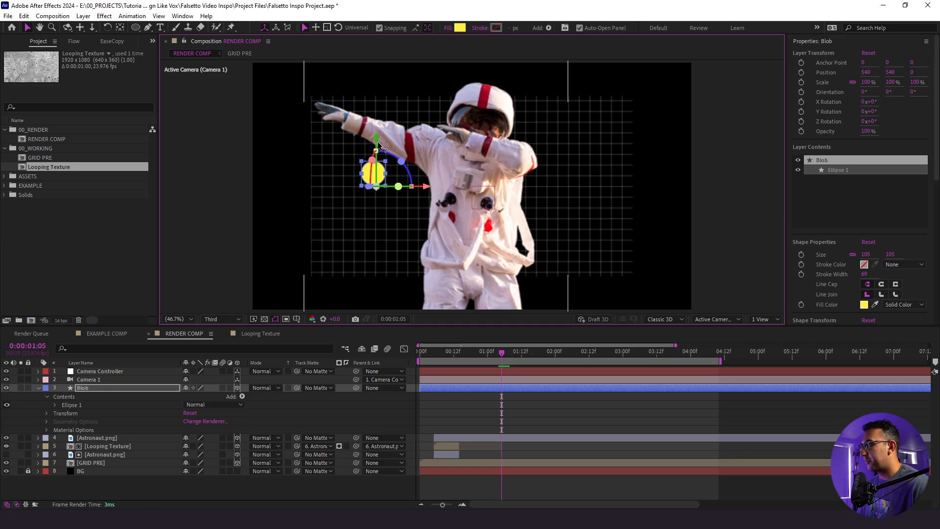
click(429, 353)
drag(429, 353, 416, 354)
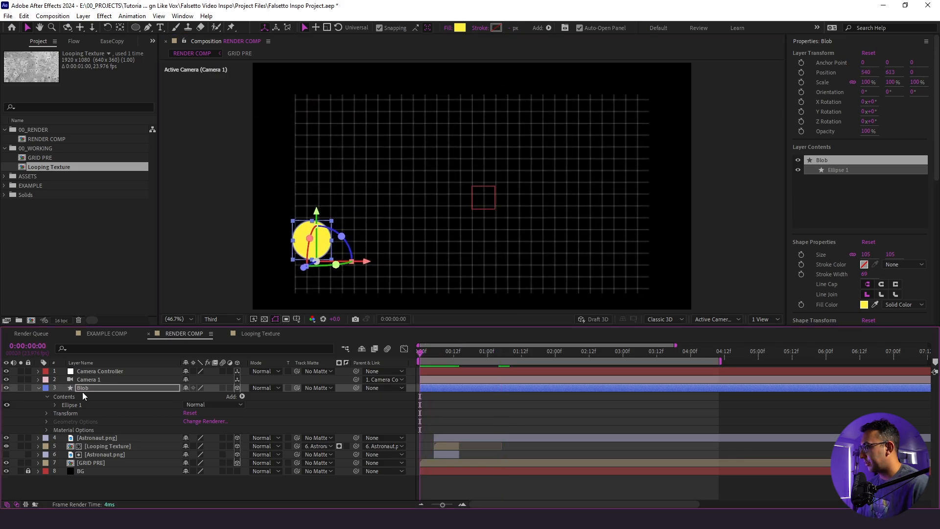
Keyframe the Blob's position at frame 0, and again over the astronaut's chest at X 1010, Y 540
key(p)
click(63, 396)
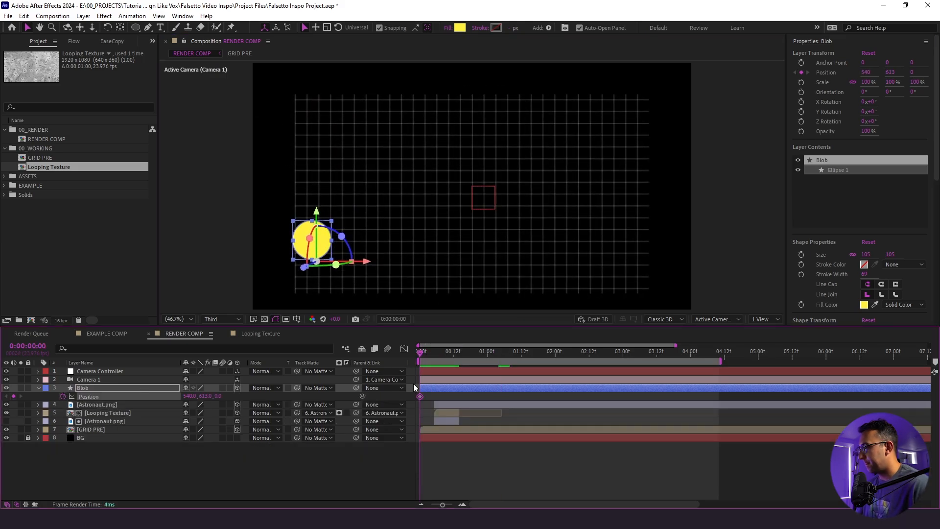
drag(425, 352, 473, 355)
drag(419, 210, 520, 209)
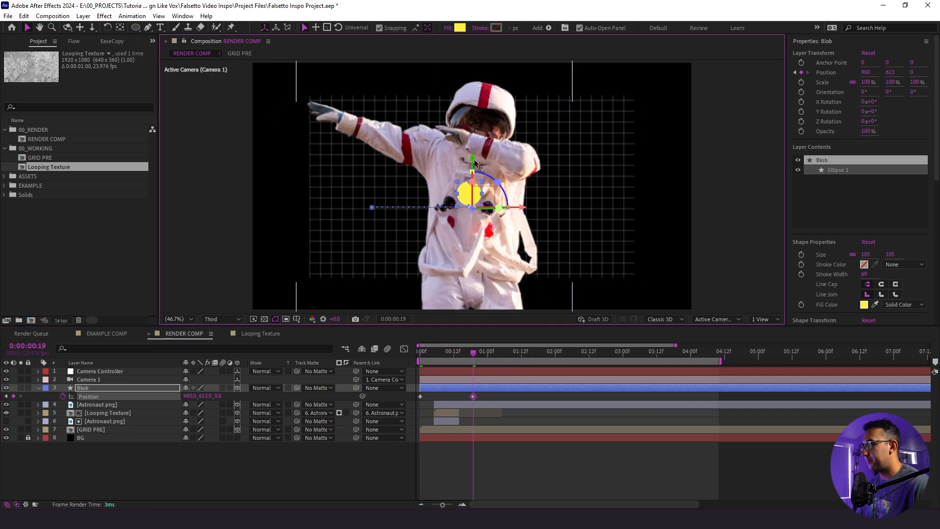
drag(475, 163, 474, 140)
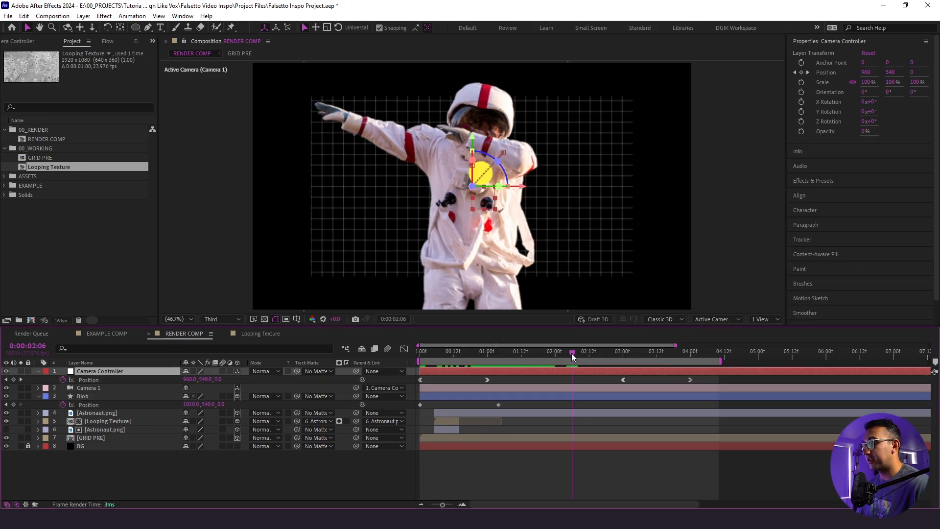
At 0:00:04:00, keyframe the Blob beside the astronaut's helmet at X 1250, Y 340 and preview the motion
drag(572, 354, 691, 365)
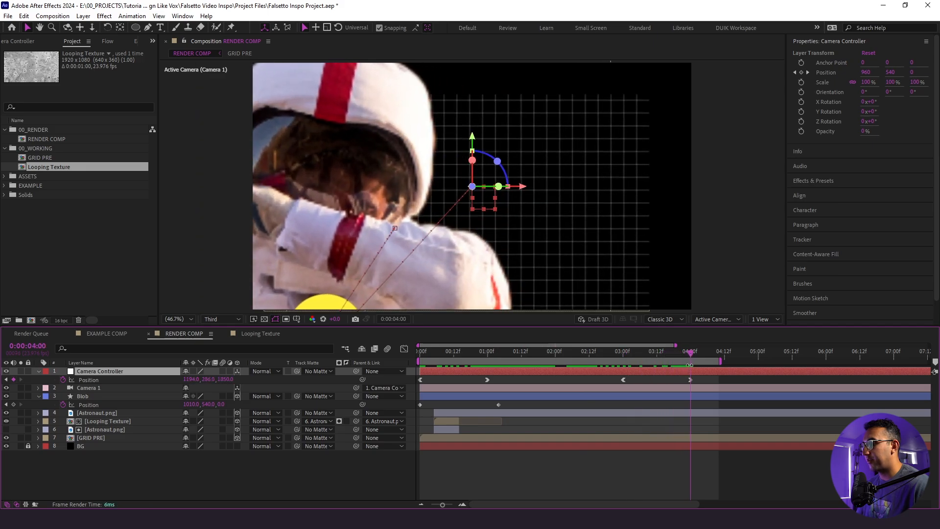
scroll(369, 278, down, 2)
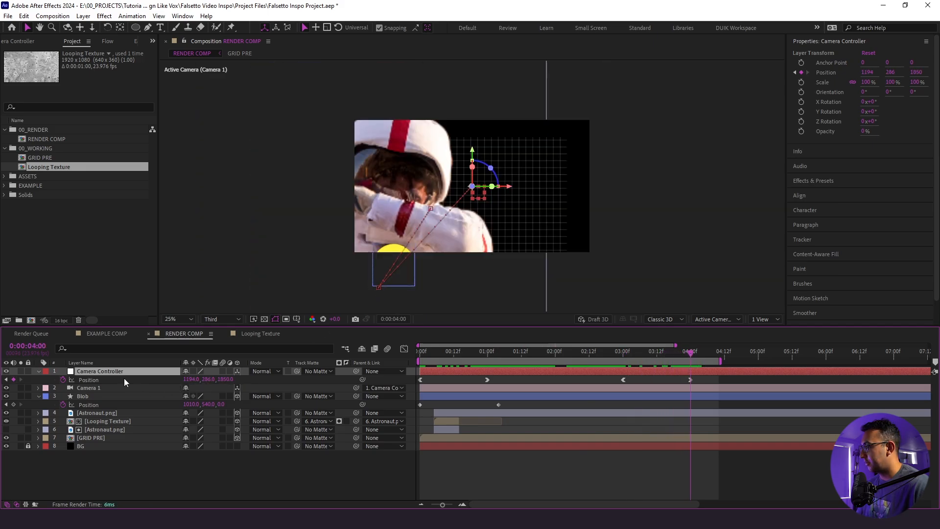
click(116, 395)
key(shift+Right)
key(shift+Right)
key(shift+Right)
key(shift+Right)
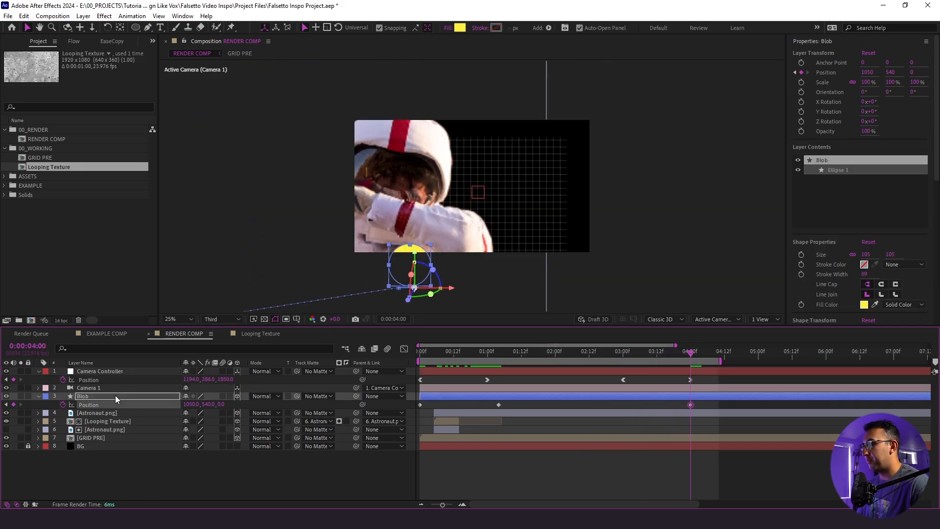
key(shift+Up)
key(shift+Up)
key(shift+Up)
key(shift+Up)
key(shift+Up)
key(shift+Up)
key(shift+Right)
key(shift+Right)
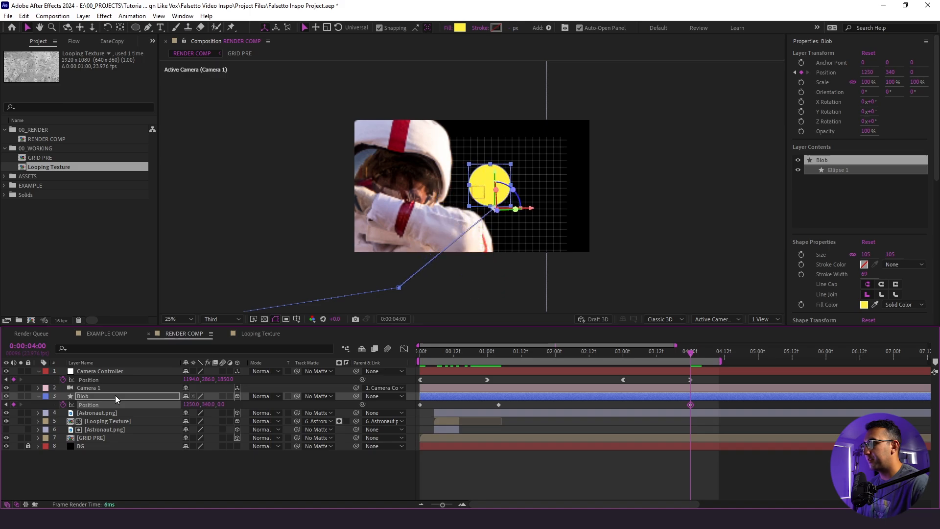
key(Home)
key(space)
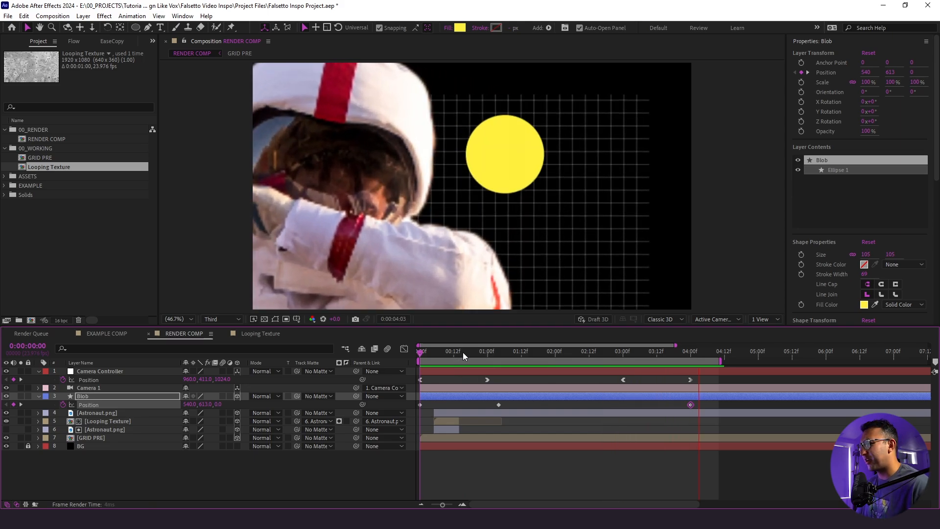
key(space)
key(Home)
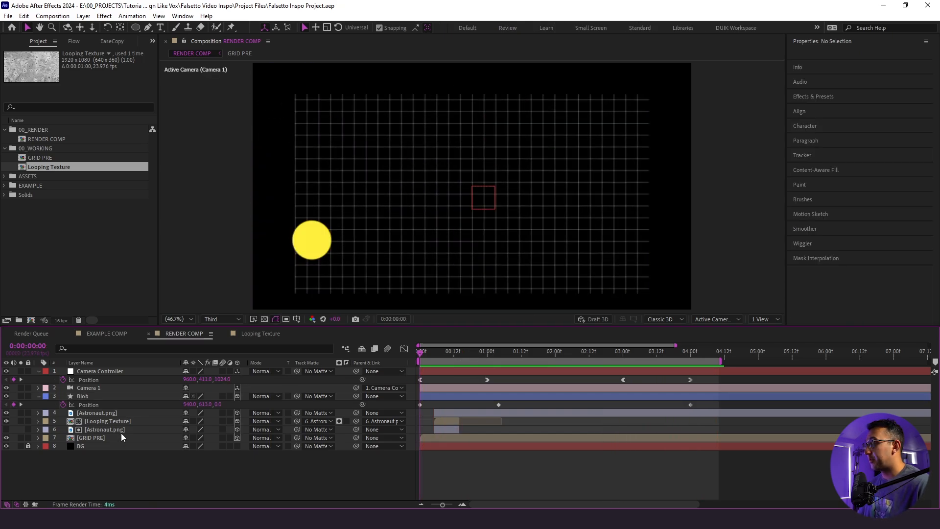
Apply Easy Ease to all of the Blob's position keyframes and play back the eased motion
click(122, 407)
key(F9)
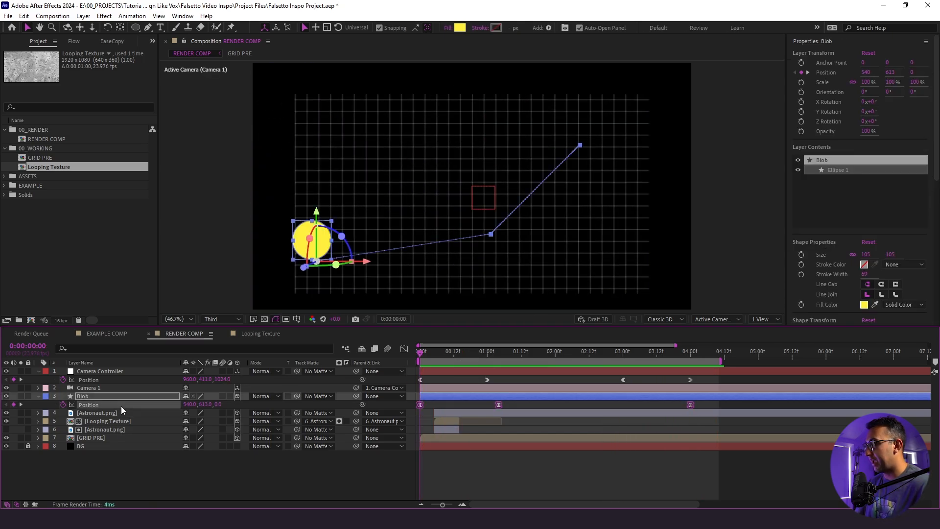
click(474, 355)
key(space)
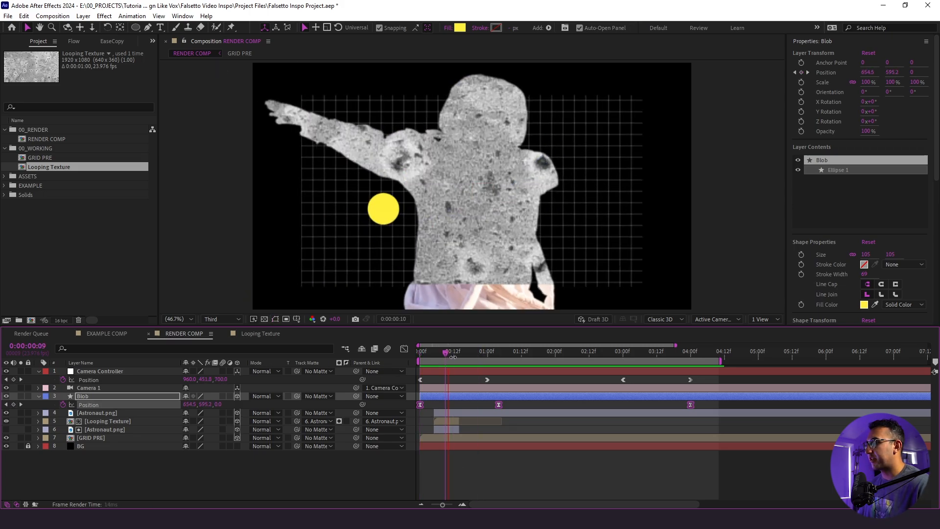
key(space)
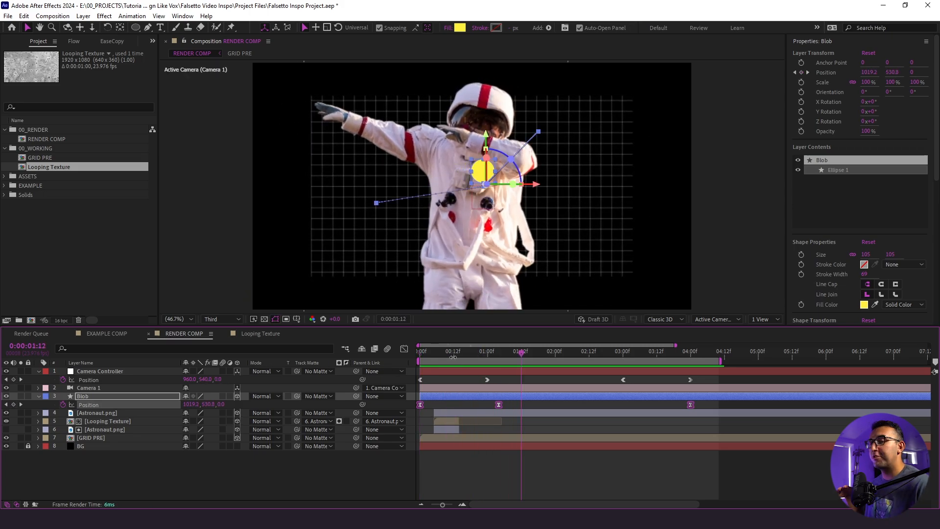
Raise the speed of the Blob's middle position keyframe at 0:00:01:04 in the speed graph so it keeps drifting
click(514, 471)
click(499, 356)
click(154, 404)
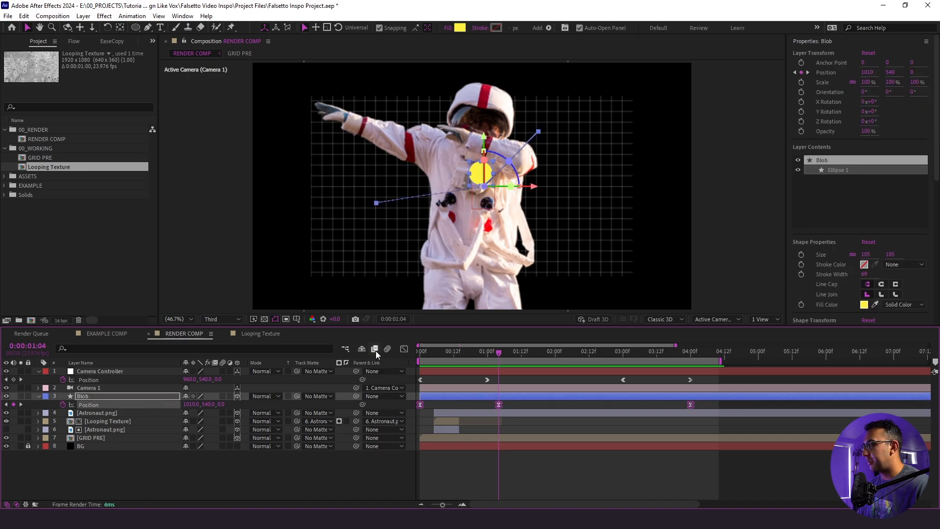
click(404, 349)
drag(482, 482, 499, 453)
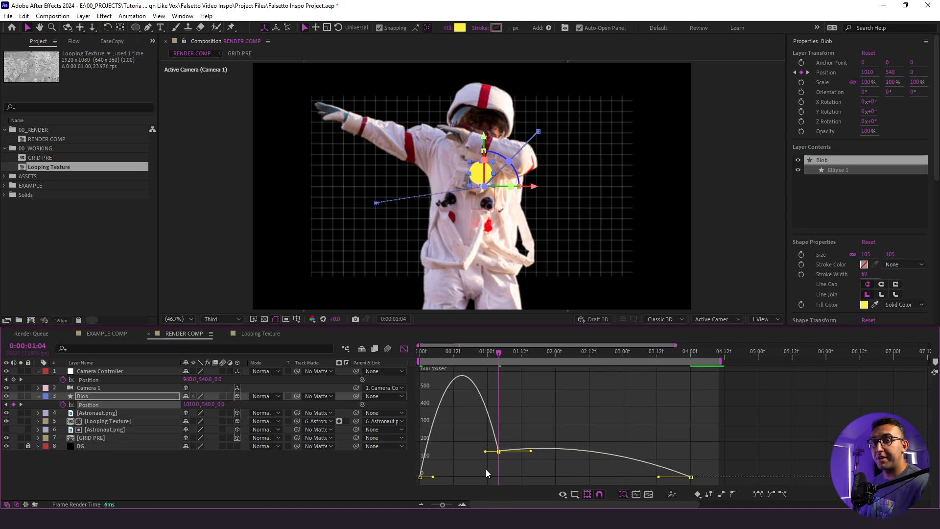
mouse_move(467, 368)
mouse_down()
mouse_move(469, 357)
mouse_move(460, 362)
mouse_up()
key(space)
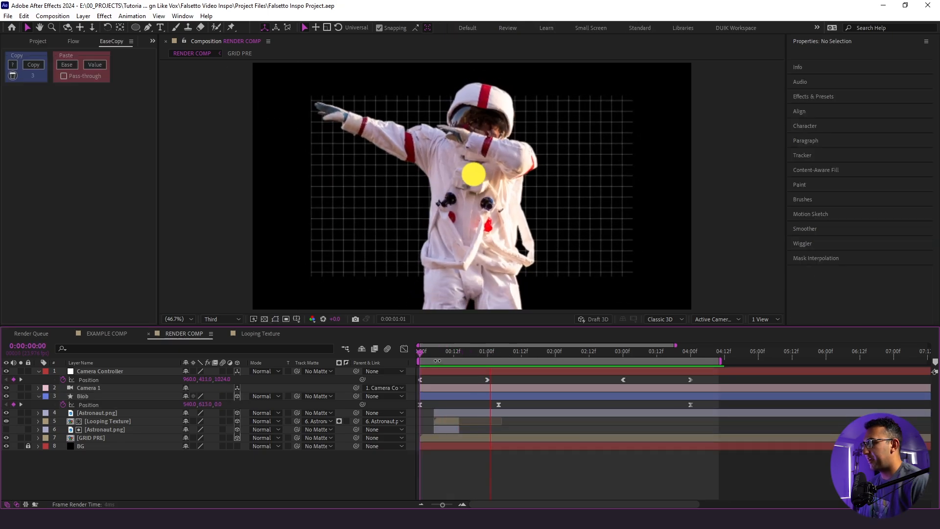
click(440, 355)
Curve the Blob's motion path with the Pen tool at the middle keyframe and its ends, and preview it
drag(439, 354, 499, 364)
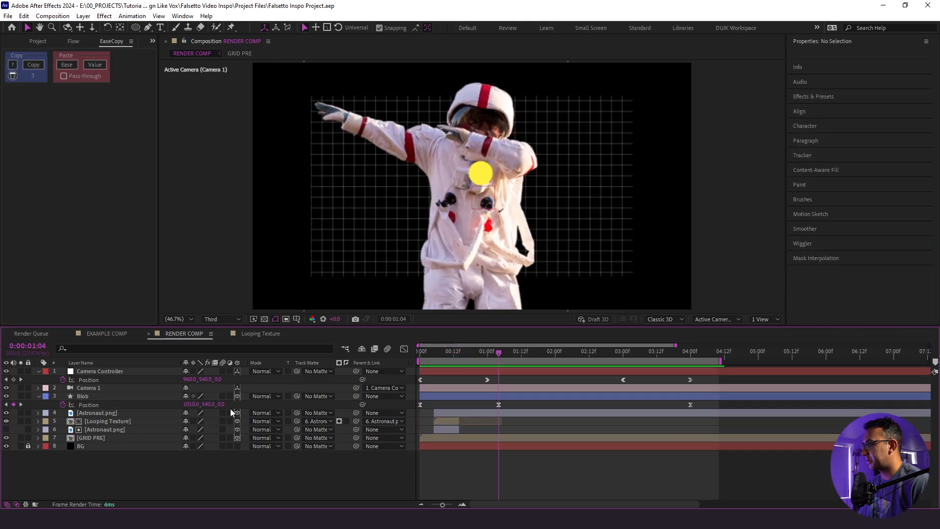
click(134, 404)
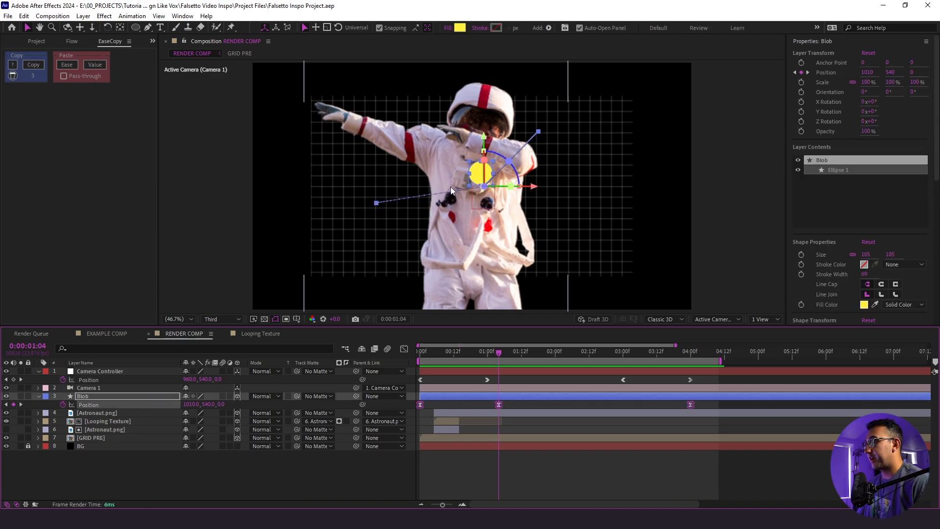
click(148, 27)
scroll(488, 191, up, 3)
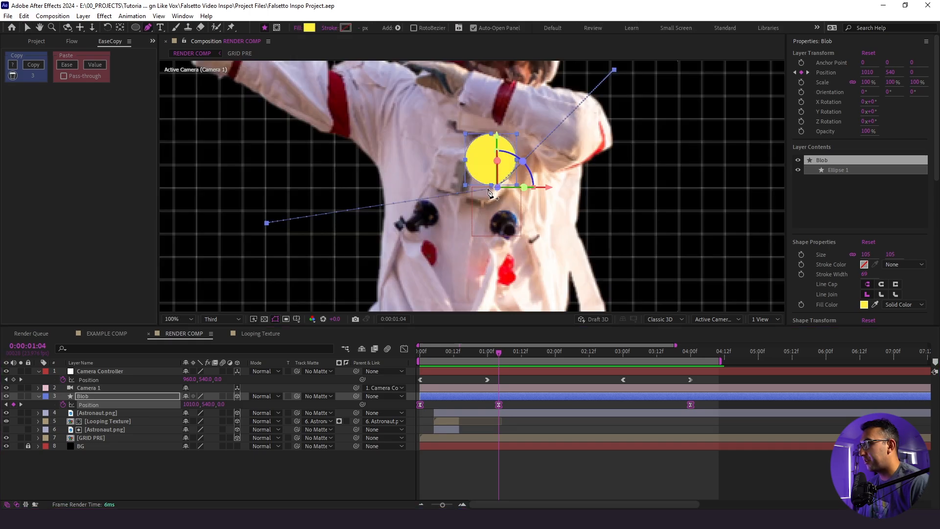
drag(496, 189, 379, 250)
drag(553, 162, 568, 138)
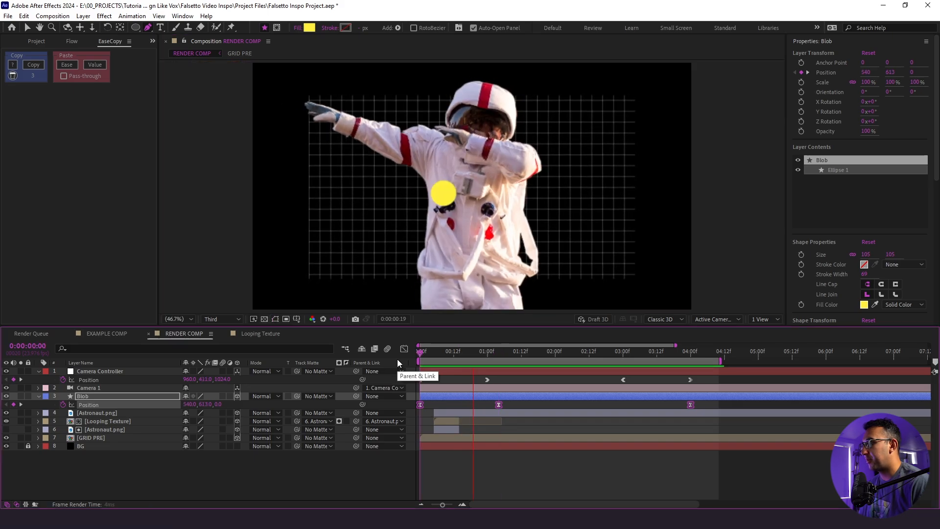
click(443, 352)
drag(426, 362, 414, 357)
key(space)
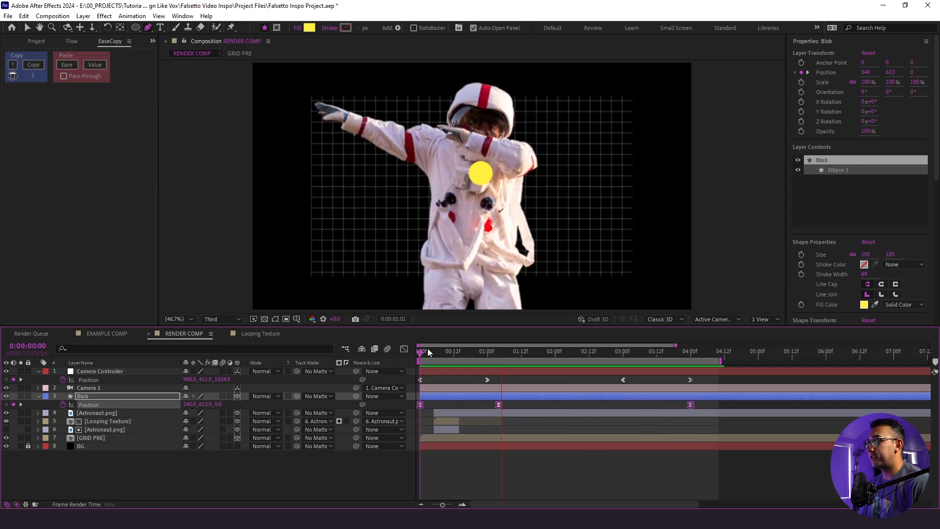
key(space)
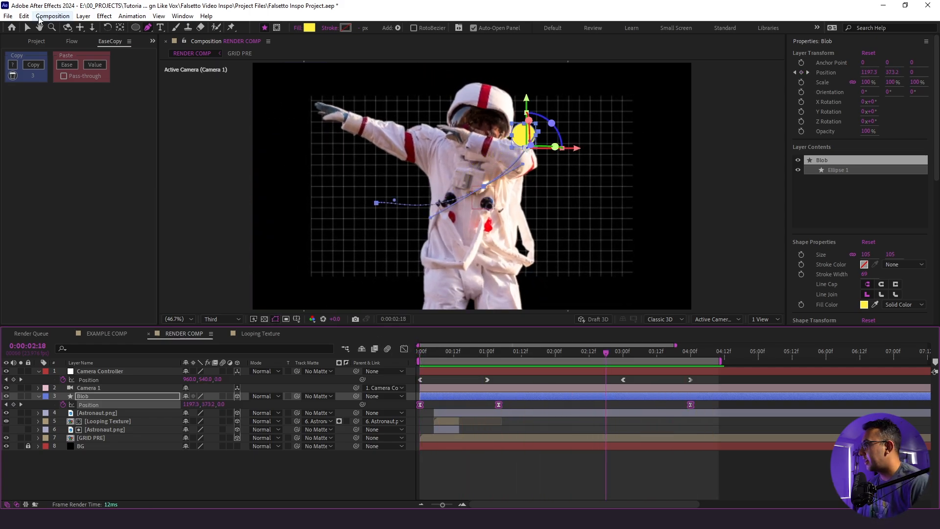
key(v)
Trim the start of the Blob layer to 0:00:00:05, in line with the astronaut's first frame
drag(454, 354, 435, 365)
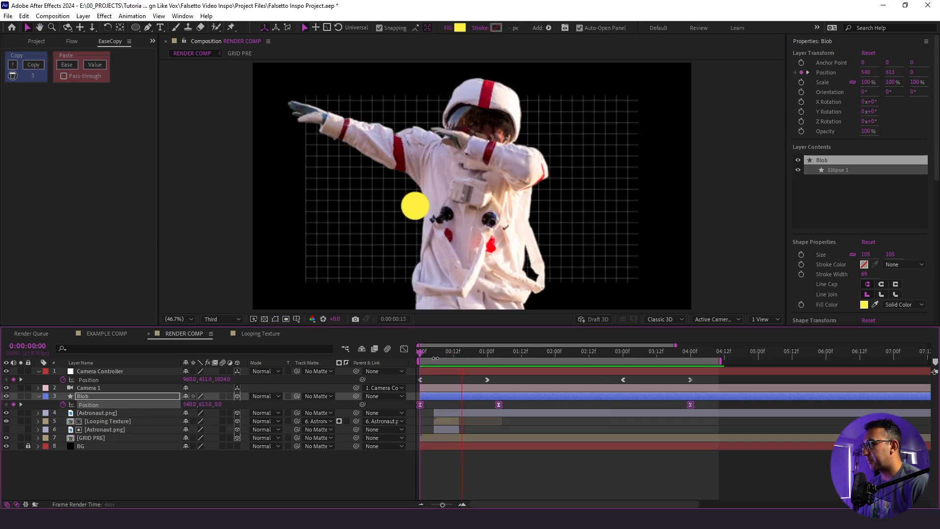
key(space)
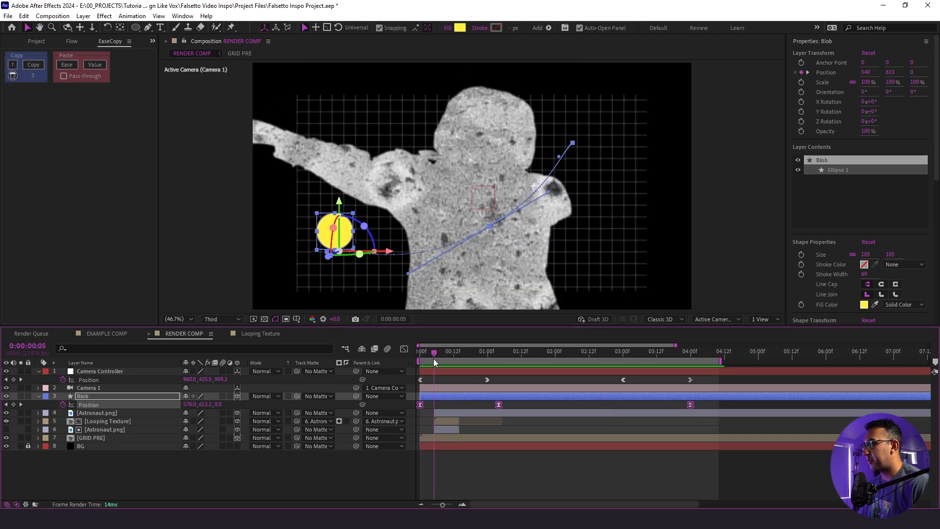
click(451, 403)
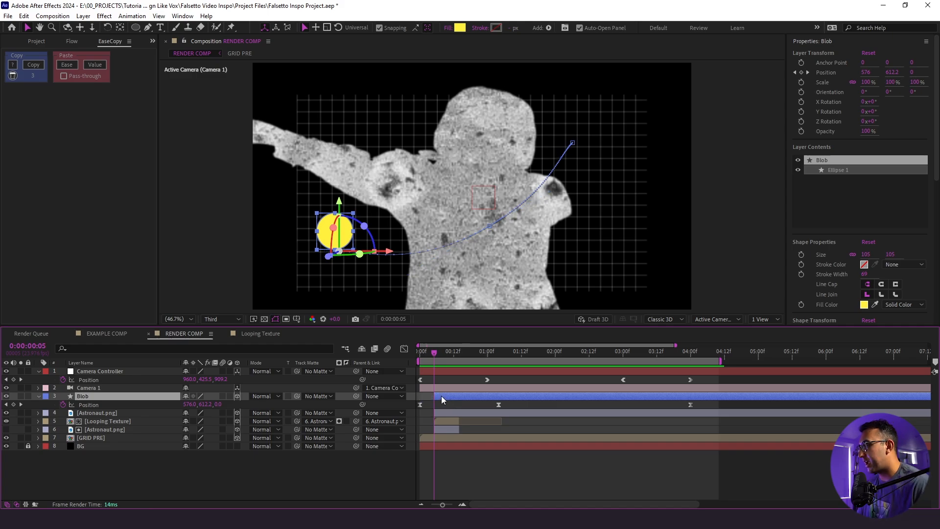
drag(486, 350, 409, 386)
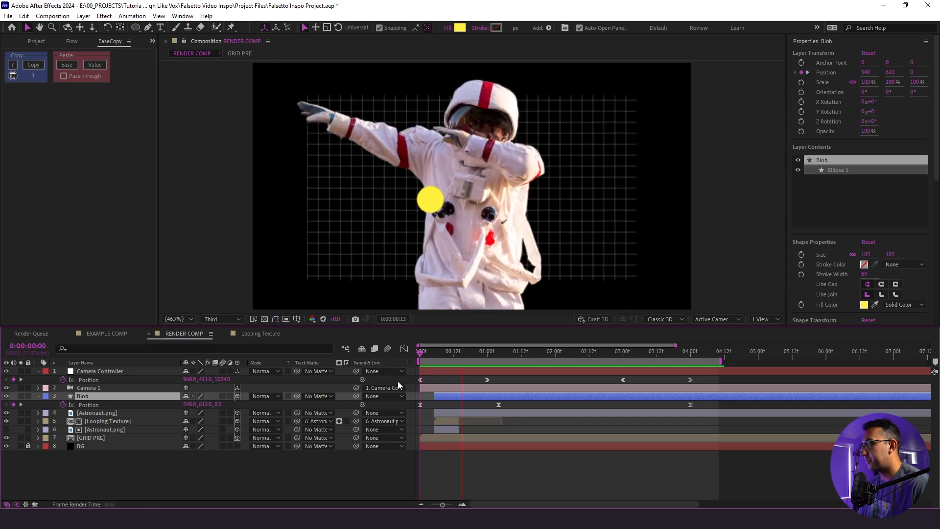
Apply the Turbulent Displace effect to the Blob layer
click(468, 352)
click(495, 402)
click(494, 398)
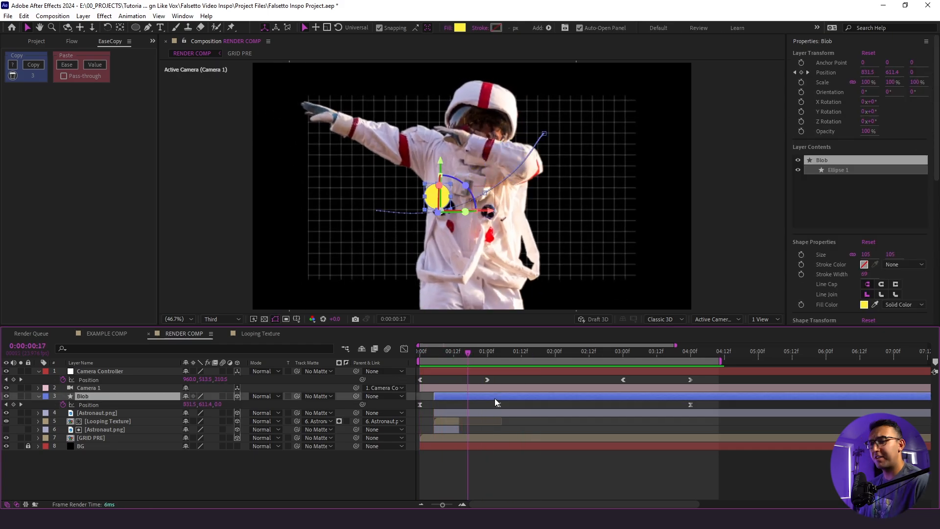
key(ctrl+space)
text(tu)
key(Return)
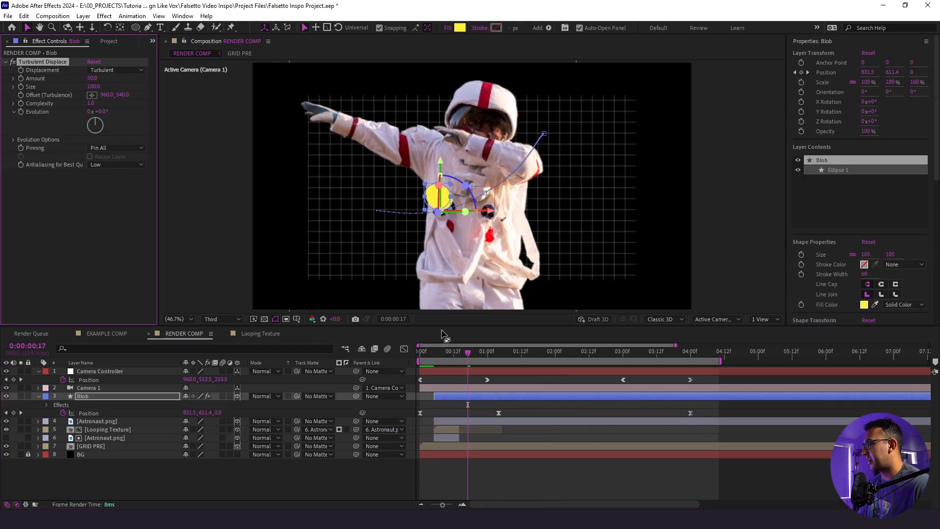
Set the Turbulent Displace Amount to 20 and Size to 50 on the Blob
click(92, 79)
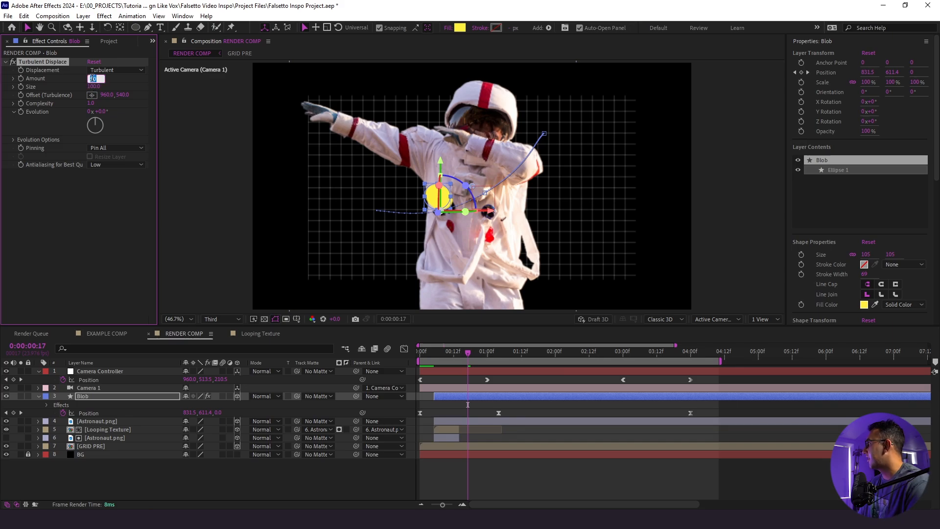
click(93, 86)
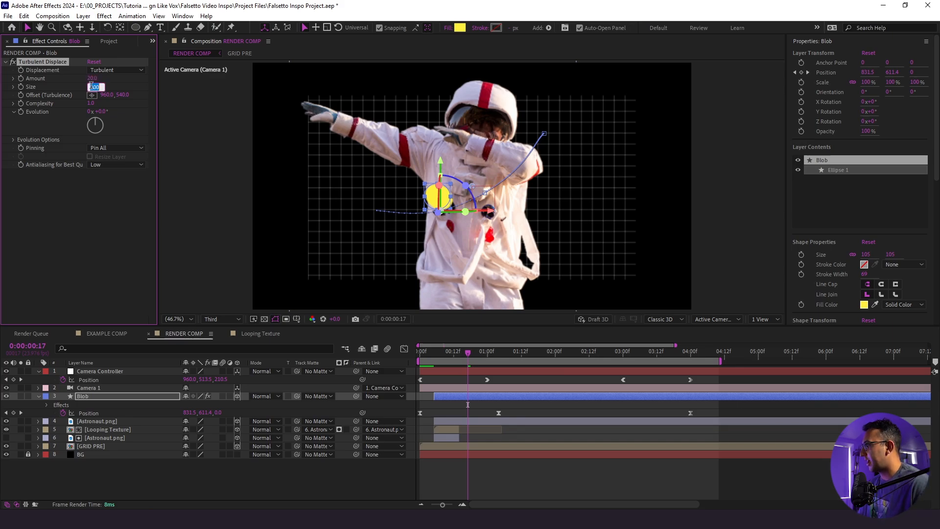
key(Return)
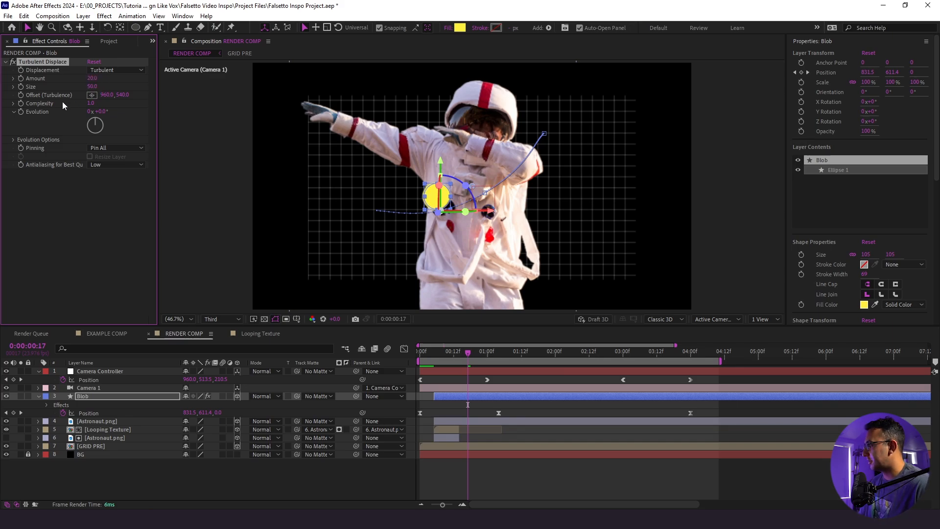
Drive the Turbulent Displace Evolution with the expression time*200 and preview the wobbling Blob
alt+click(21, 112)
text(time*200)
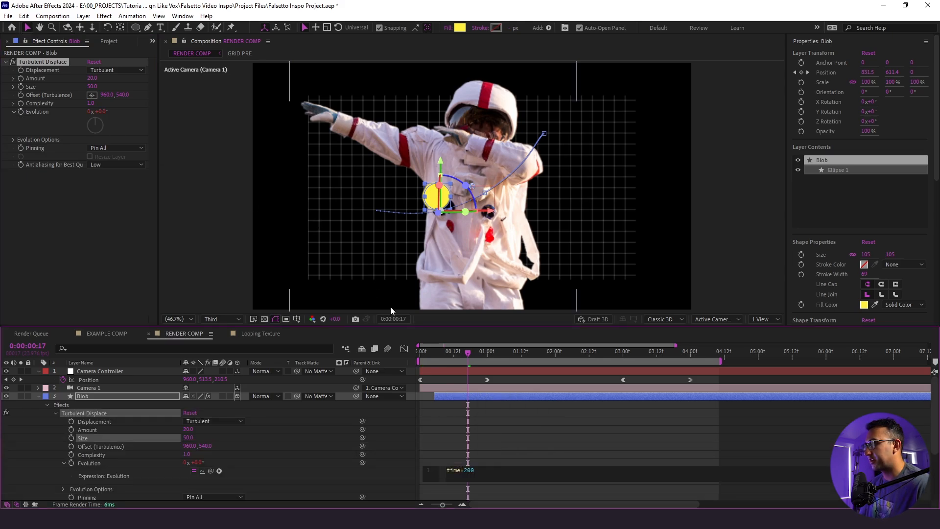
click(497, 396)
key(space)
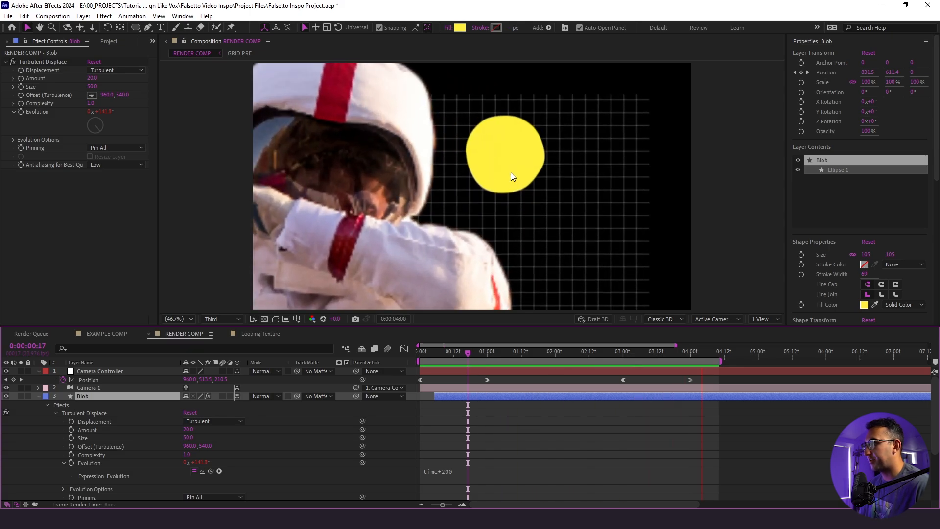
key(space)
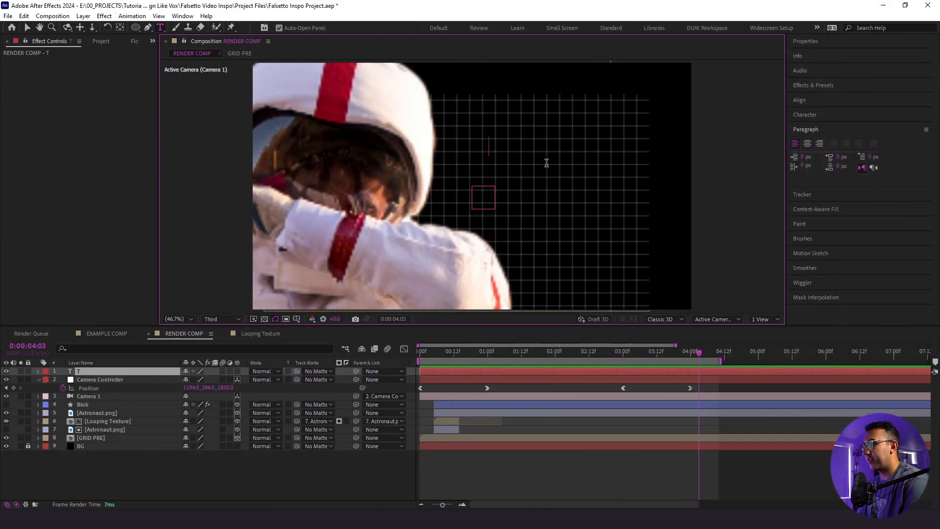
Enter the title text on three lines: "The first dab EVER", "on space creates" and "world peace."
text(The Firs)
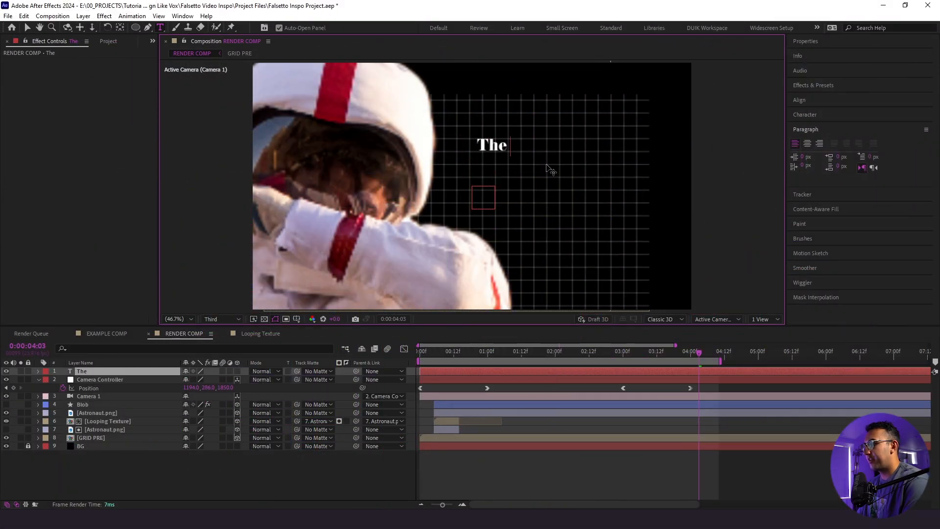
key(BackSpace)
key(BackSpace)
key(BackSpace)
key(BackSpace)
text(first)
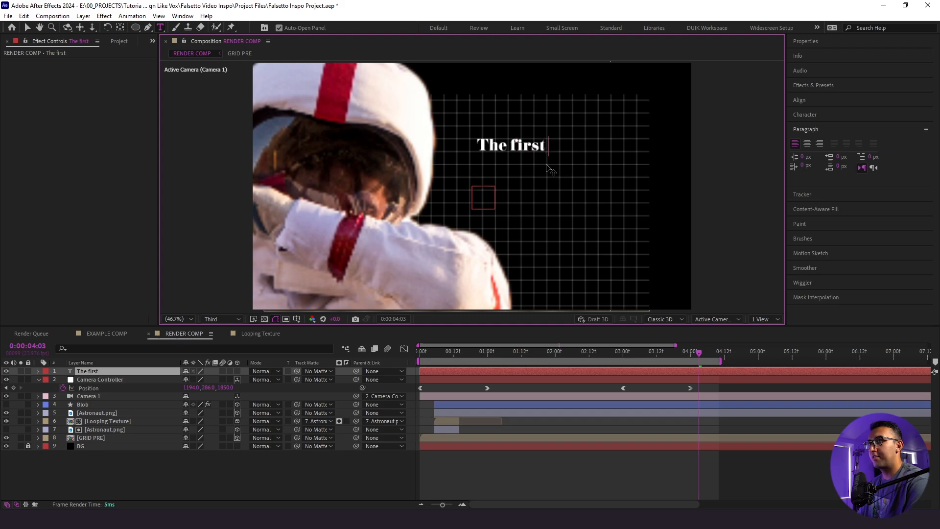
text( dab)
key(Caps_Lock)
text(EVER)
key(Caps_Lock)
key(Return)
text(on space create)
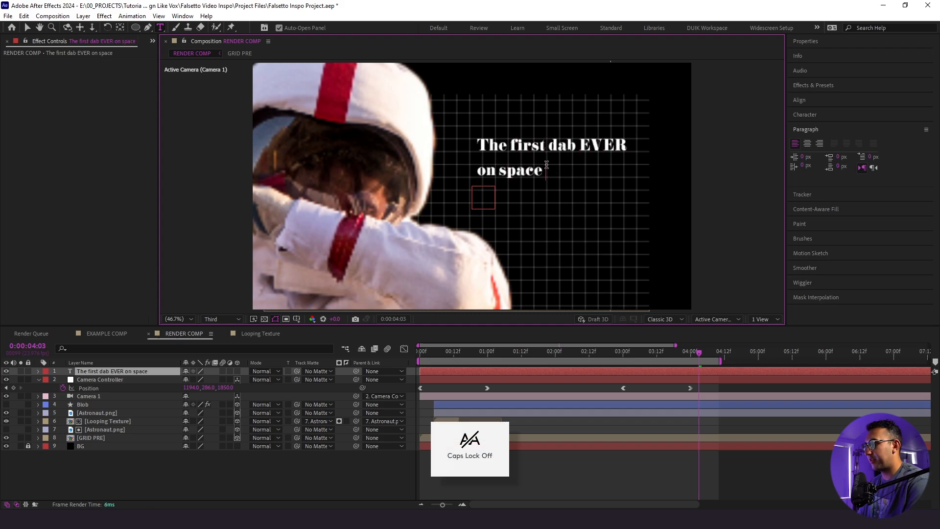
text(s)
key(Return)
text(world peace)
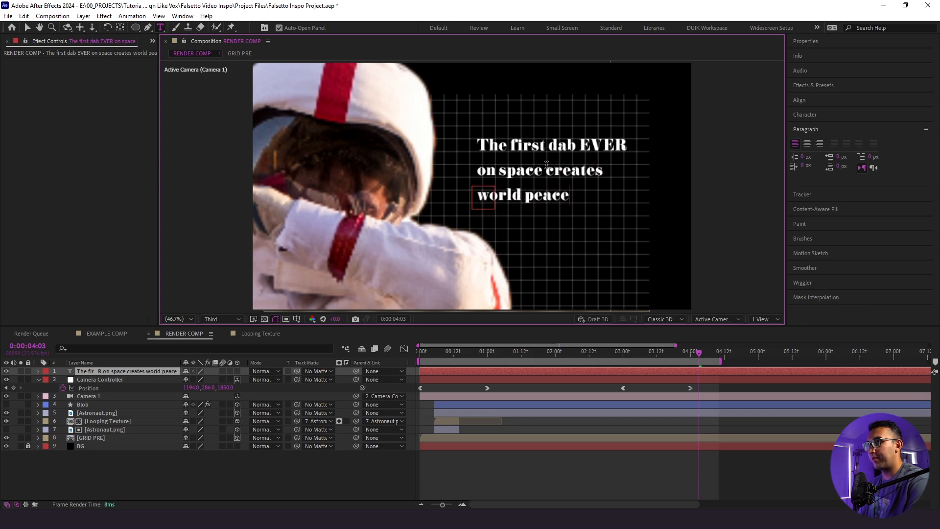
text(.)
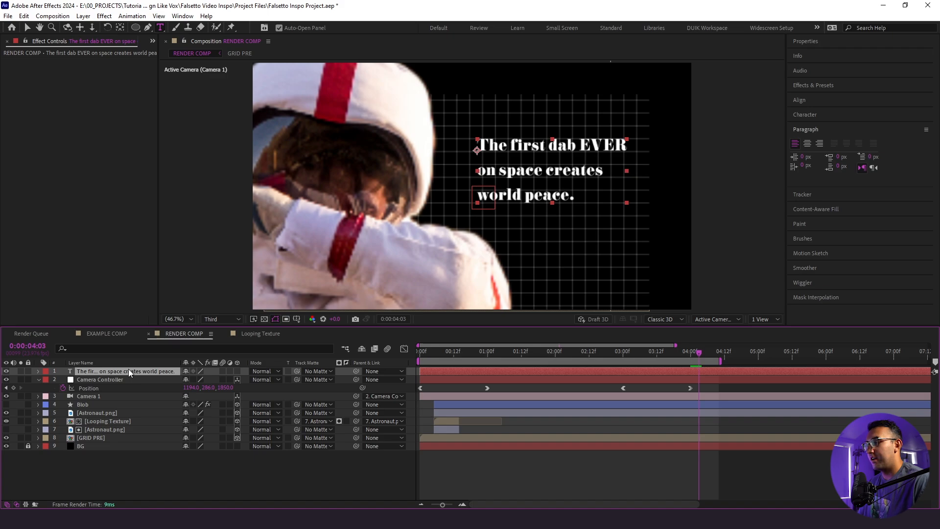
Tighten the line spacing of the entire three-line title
double_click(128, 371)
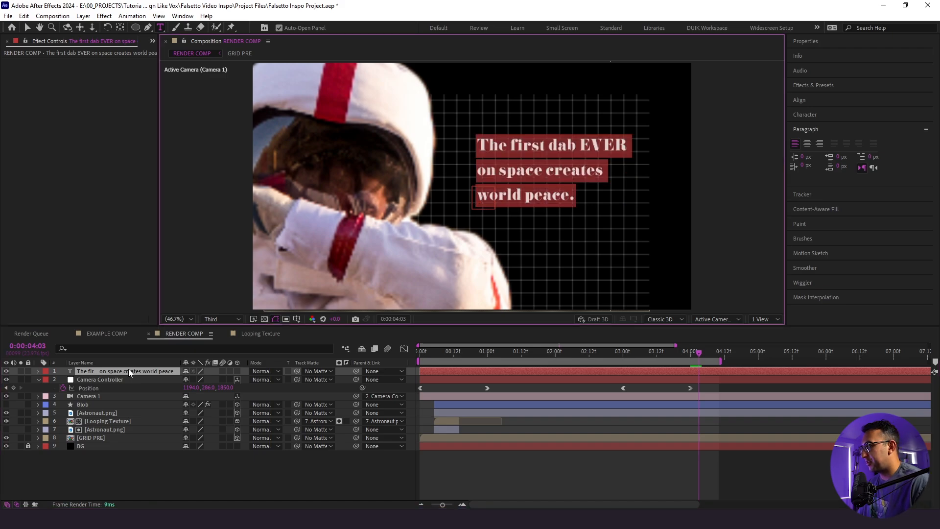
key(alt+Up)
key(alt+Up)
key(alt+Up)
key(alt+Up)
key(alt+Up)
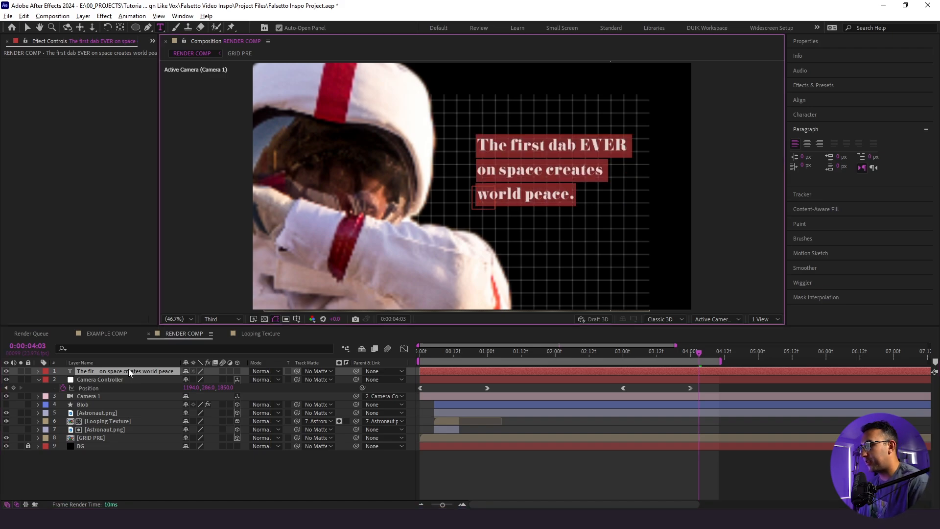
key(alt+Up)
key(alt+Up)
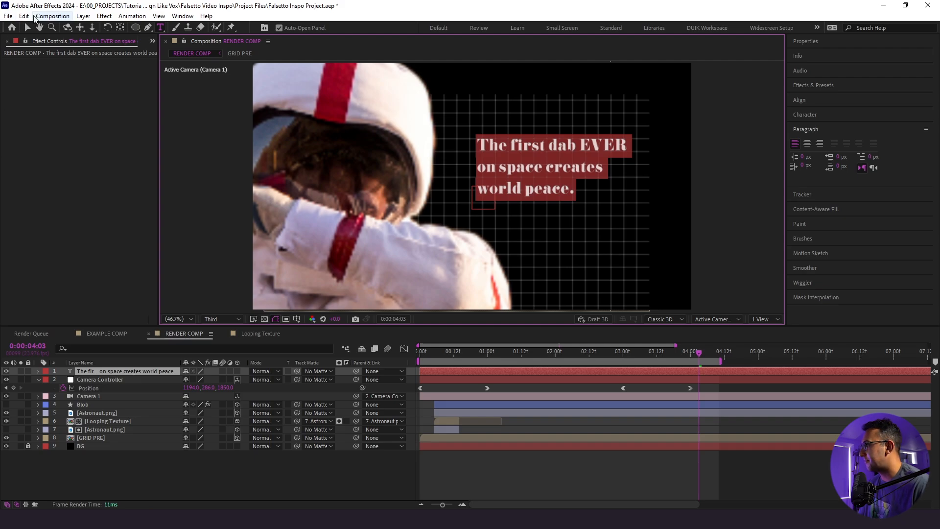
Shift the title slightly downward over the grid and turn its layer into a 3D layer
click(27, 28)
drag(561, 168, 560, 174)
click(149, 373)
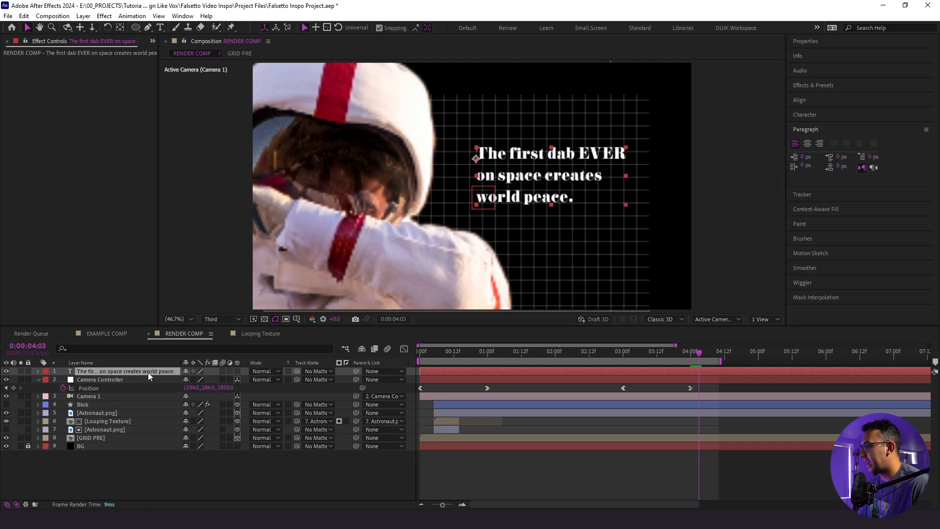
click(237, 372)
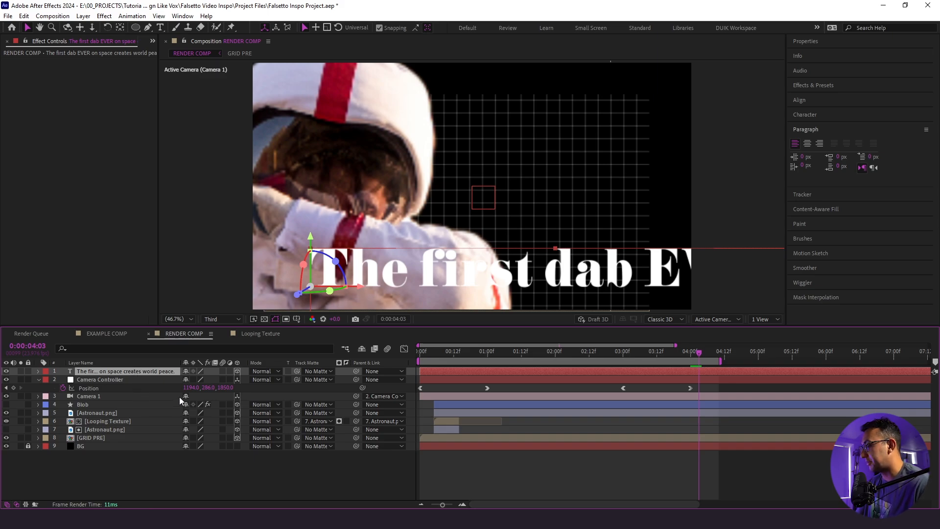
Place the 3D title beside the astronaut at Position 1263.4, 216.5, 1185.0, scale it to 77%, and check it against the camera move
drag(468, 357, 589, 346)
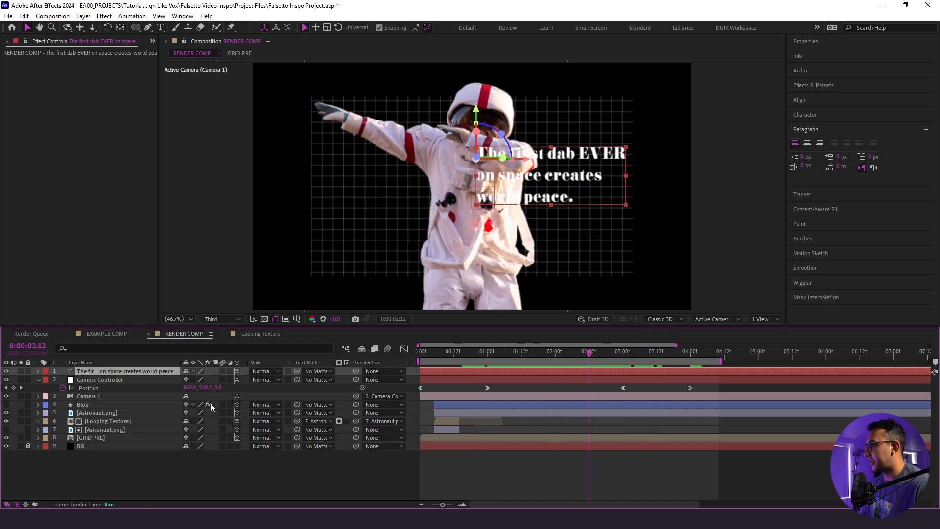
click(626, 351)
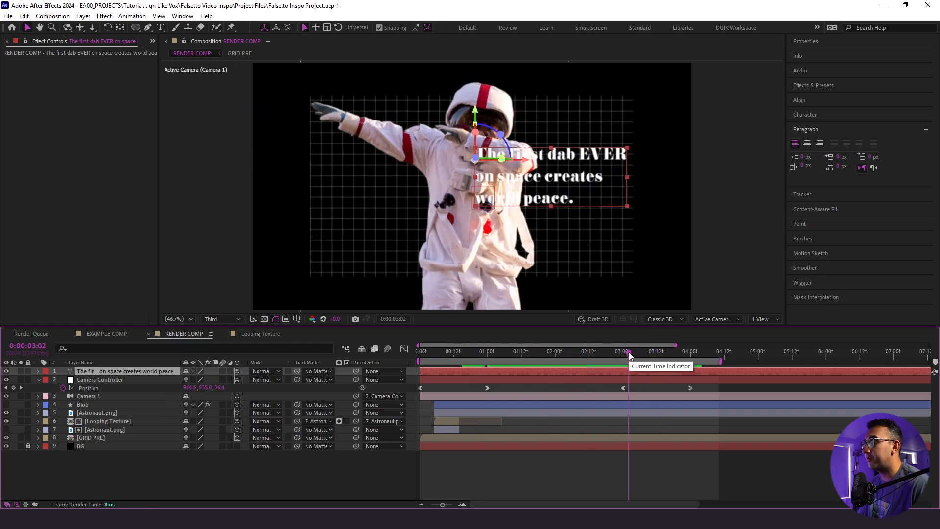
drag(629, 352, 650, 352)
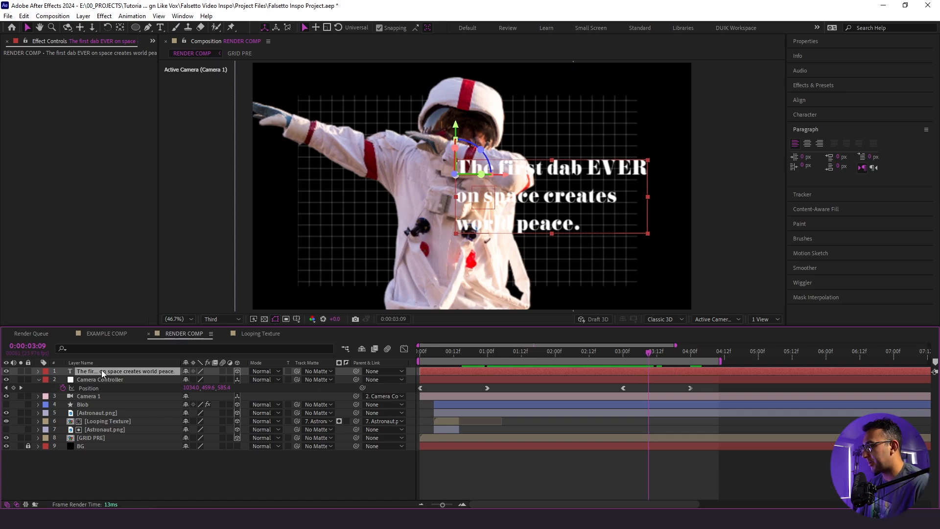
key(p)
drag(219, 379, 582, 180)
drag(530, 131, 529, 98)
key(k)
key(shift+s)
drag(204, 388, 185, 393)
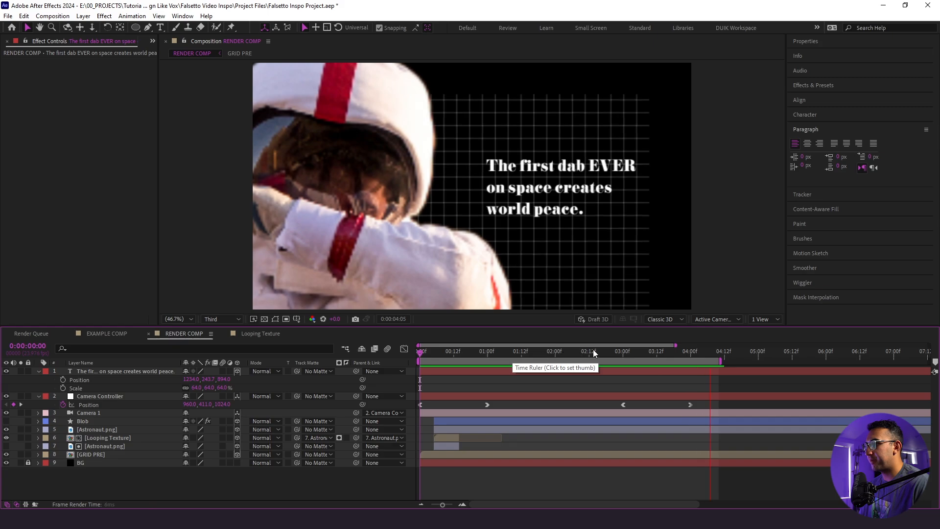
key(space)
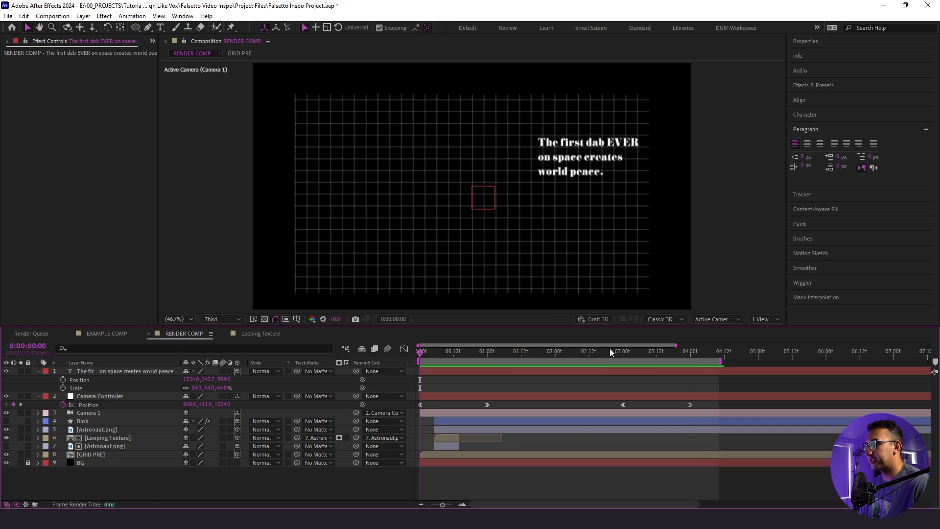
drag(623, 348, 651, 350)
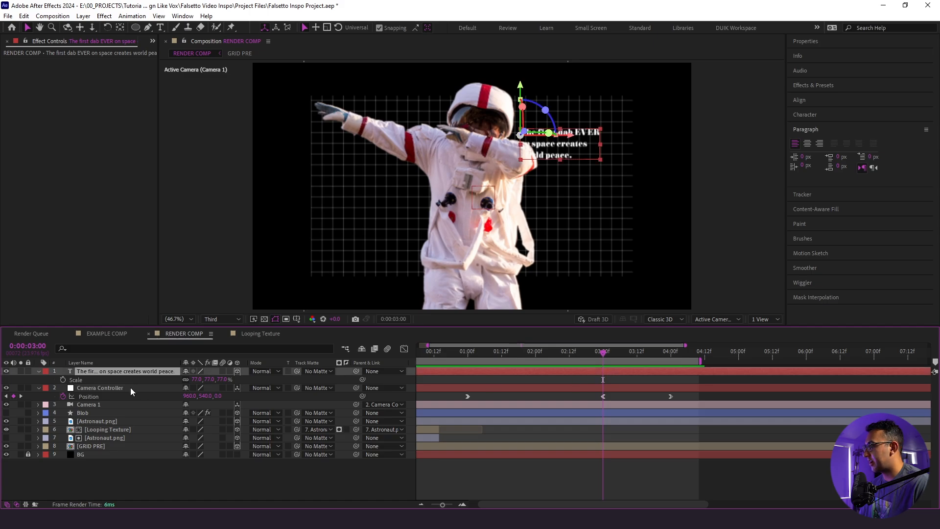
Move the title layer between Camera 1 and Blob, and add an Opacity text animator set to 0%
drag(82, 374, 98, 405)
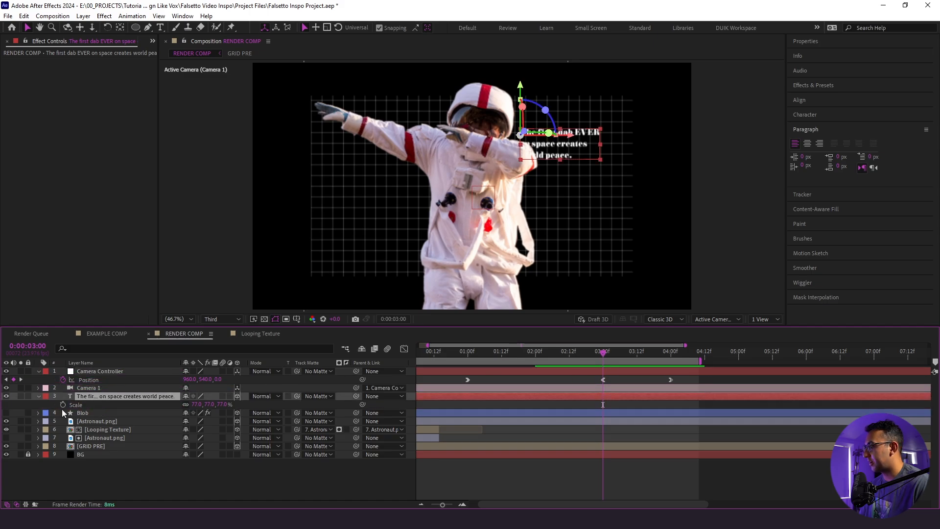
click(41, 396)
click(242, 405)
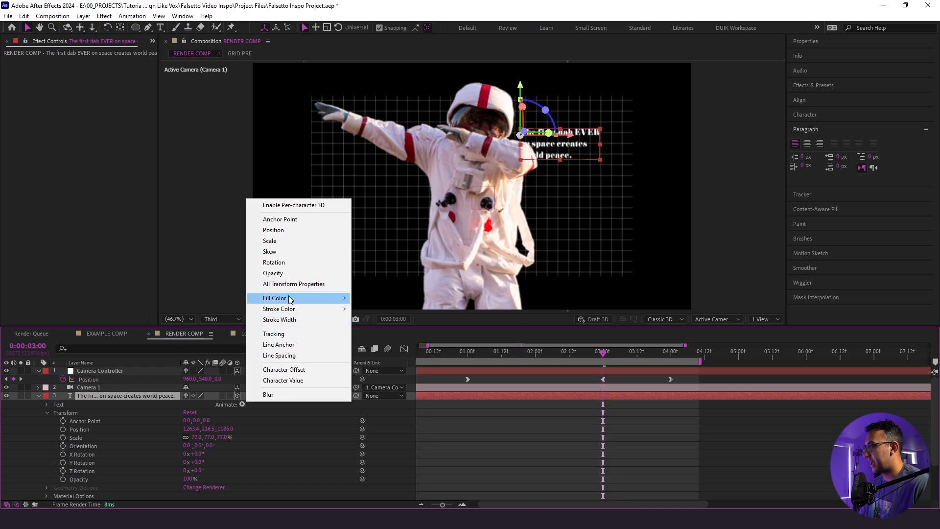
click(292, 273)
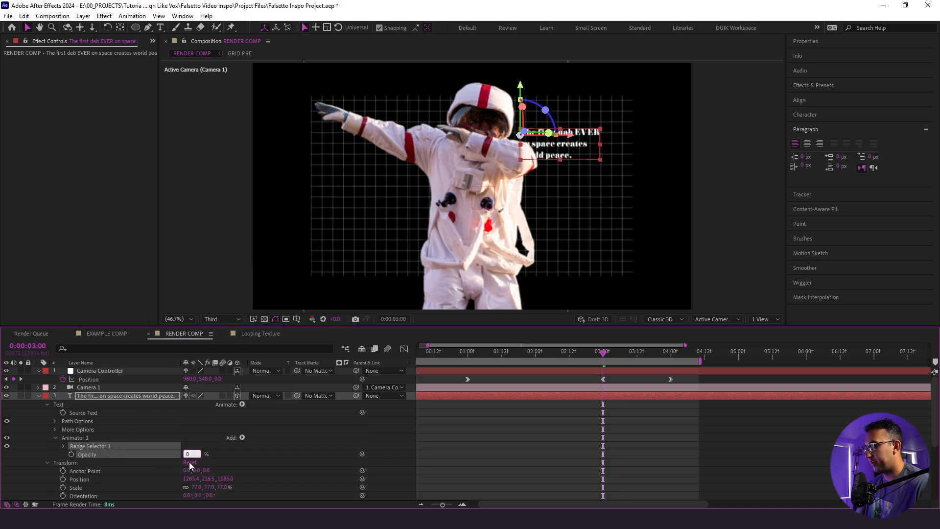
key(Return)
Keyframe the title's Range Selector Start from 0% at 0:00:03:00 to 100% at 0:00:04:00 and preview the text reveal
click(64, 445)
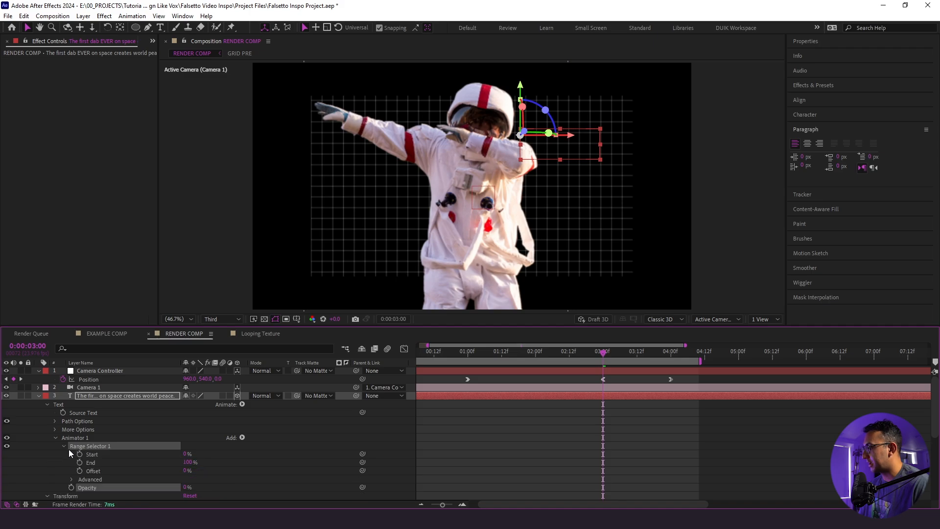
click(79, 455)
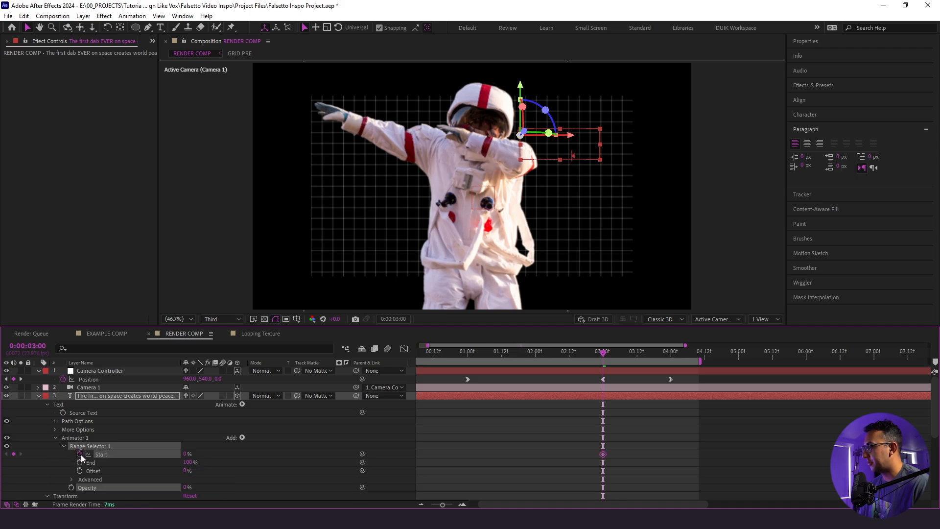
click(662, 467)
key(space)
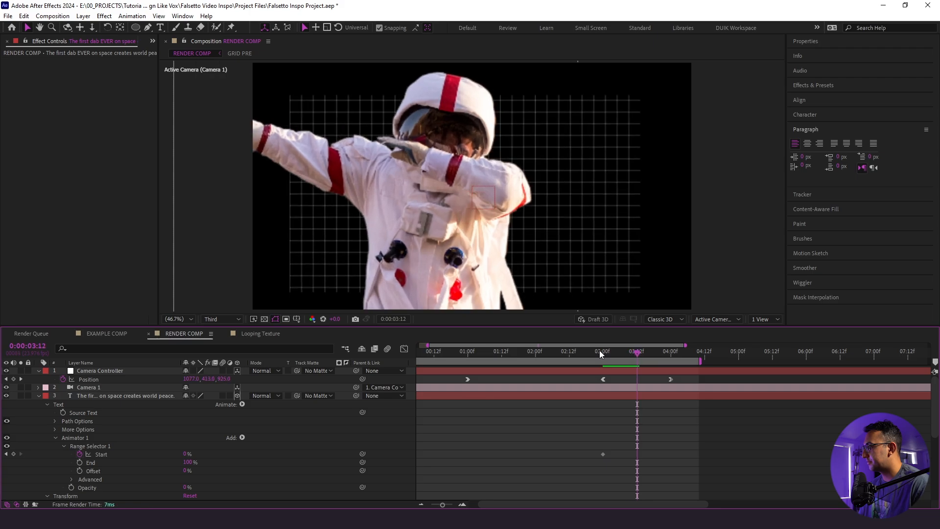
click(645, 352)
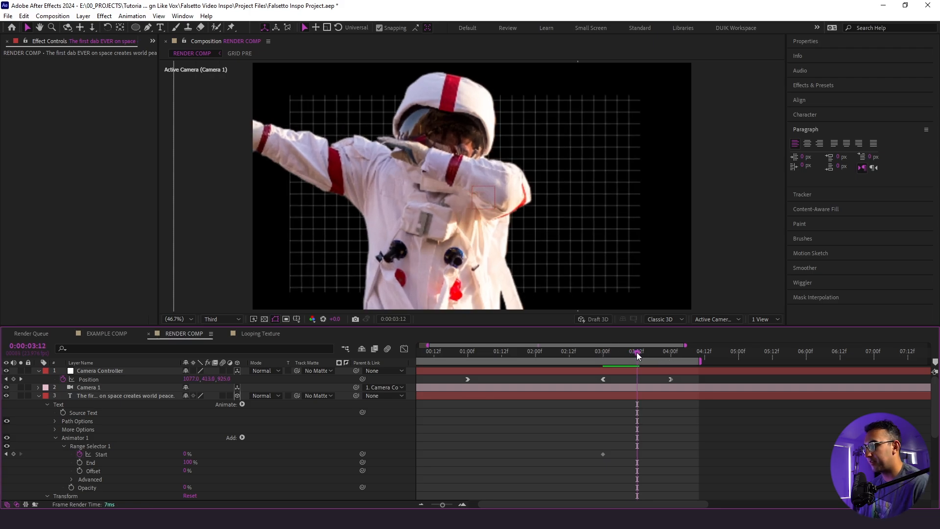
drag(645, 351, 664, 351)
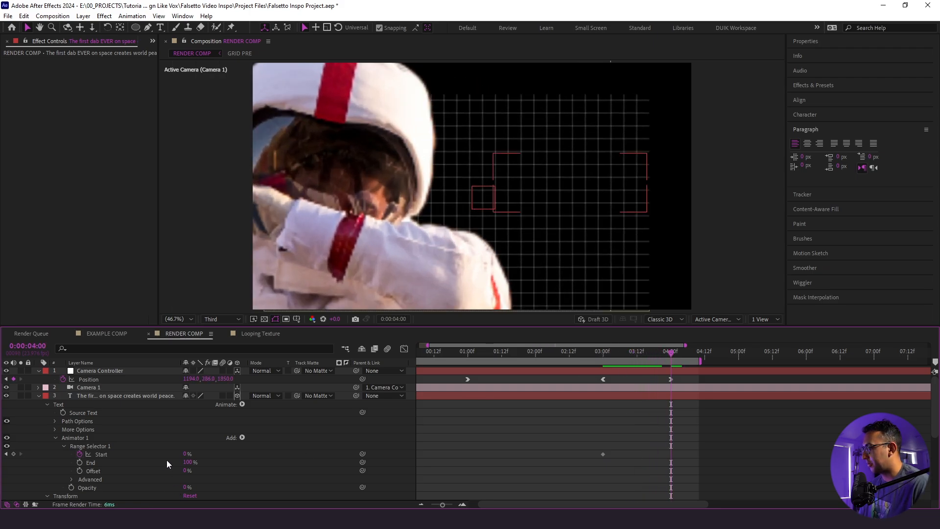
drag(185, 454, 240, 454)
click(549, 421)
click(585, 354)
key(space)
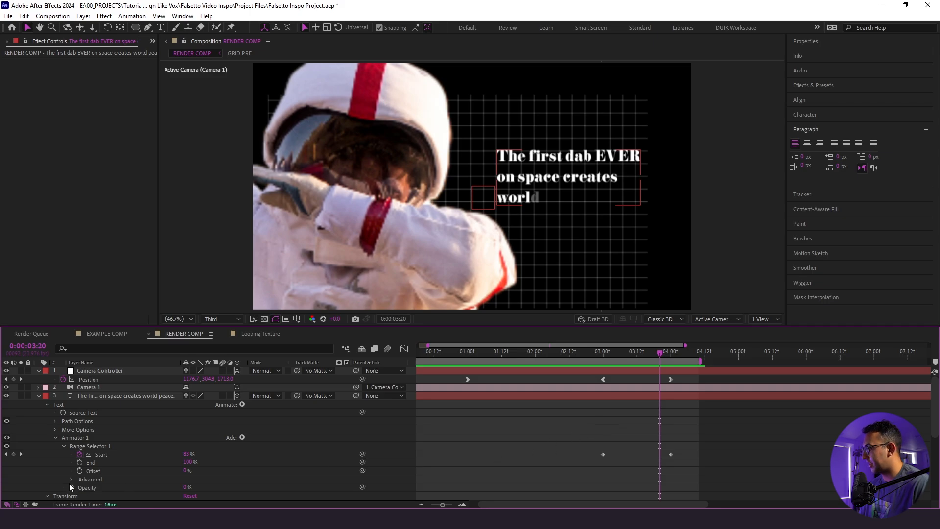
Set the Range Selector's advanced Smoothness to 0% and preview the title reveal
click(71, 479)
scroll(71, 479, down, 2)
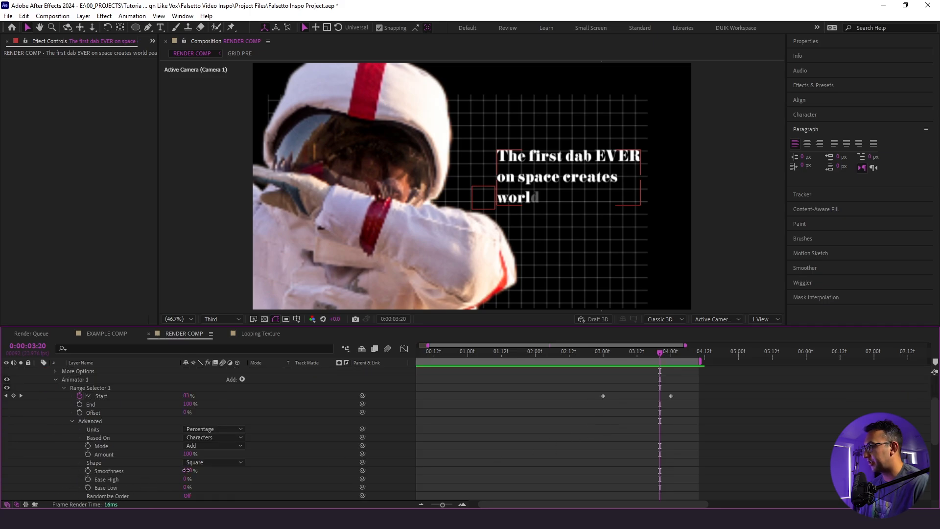
text(0)
key(Return)
click(596, 349)
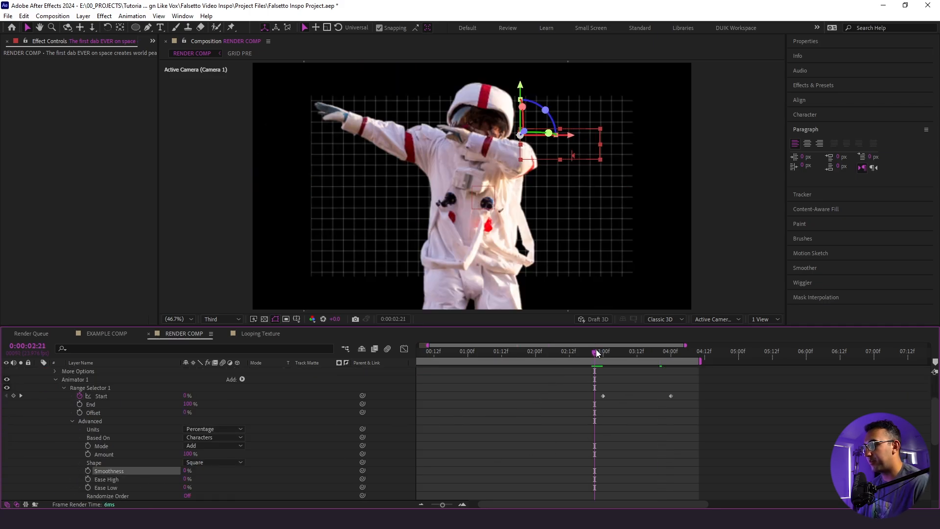
key(space)
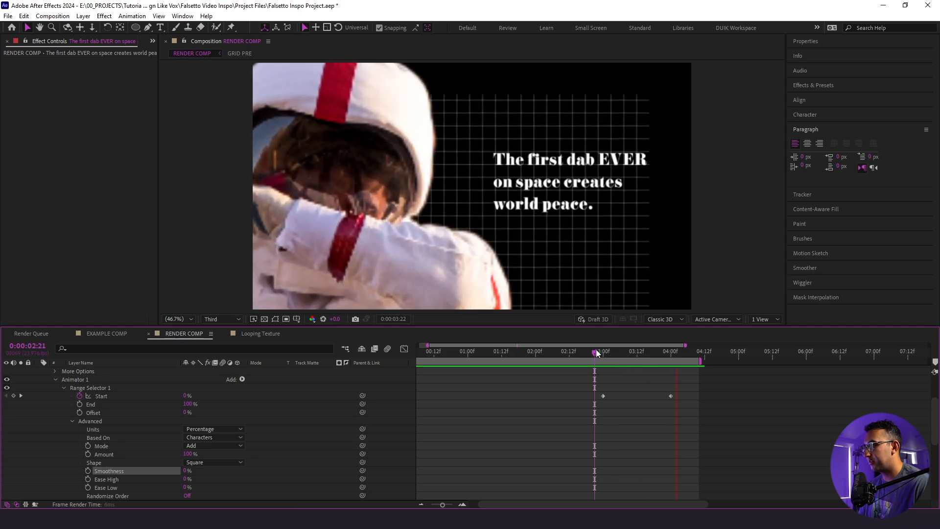
Base the title's Range Selector on Words and preview the word-by-word reveal
click(214, 437)
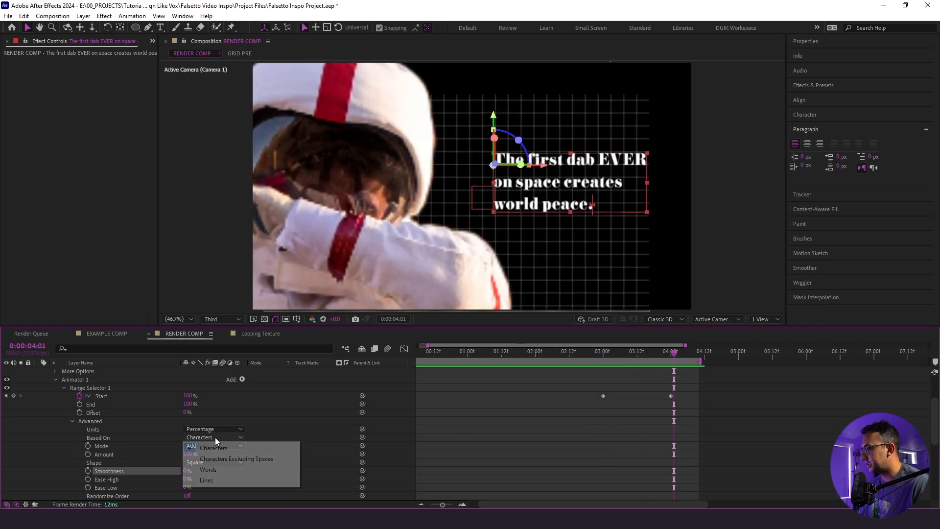
click(210, 470)
click(604, 353)
click(592, 354)
key(space)
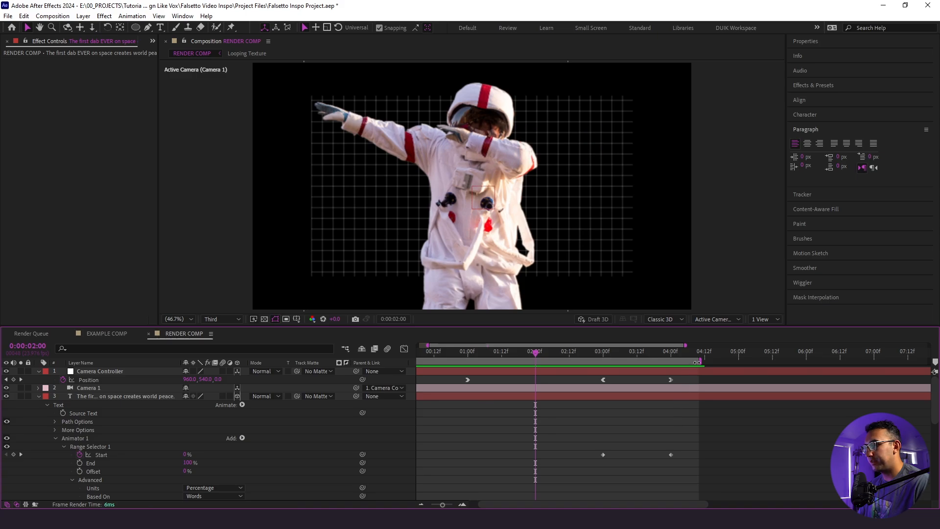
Extend the work area to about 5 seconds, move the last Start keyframe to about 0:00:04:15, and preview the slower reveal
drag(703, 361, 741, 361)
drag(703, 439, 604, 457)
click(676, 449)
drag(671, 454, 713, 454)
click(772, 446)
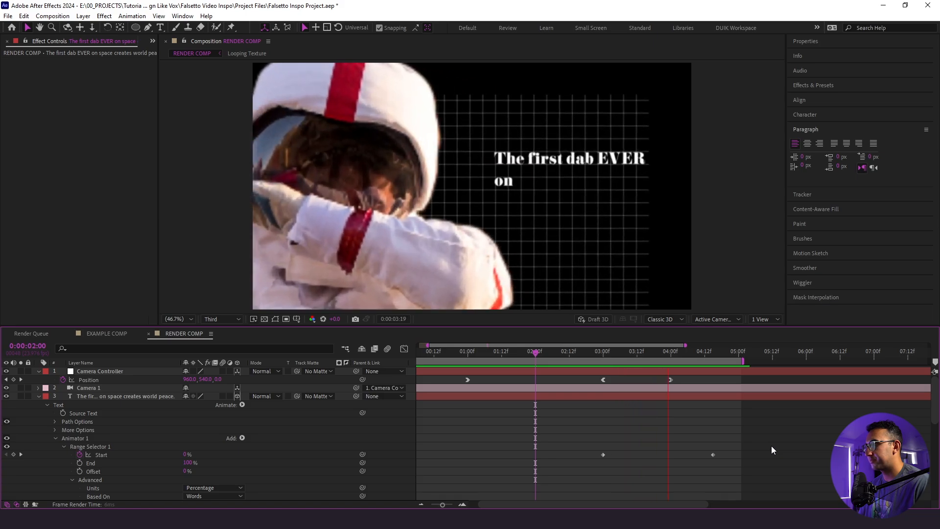
key(space)
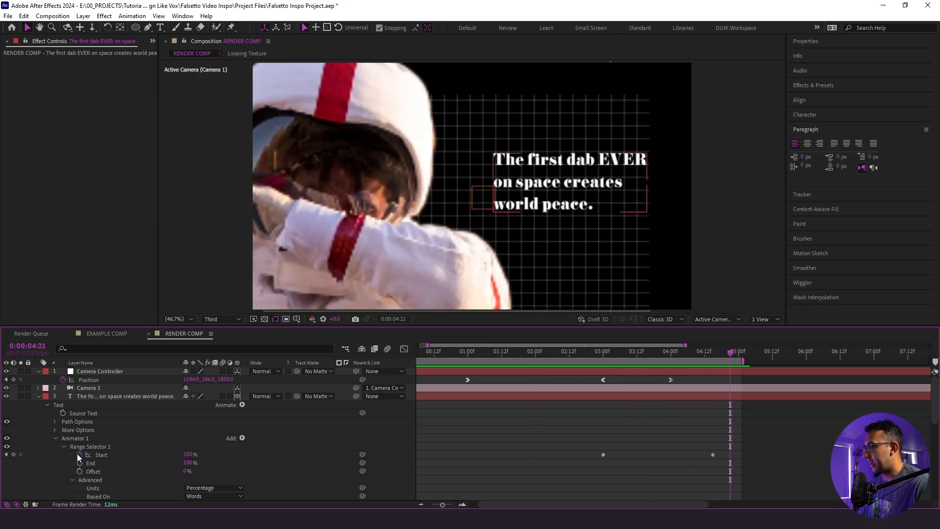
Collapse the title and Camera Controller properties, show the Blob layer, preview the composition, and select Blob
click(103, 456)
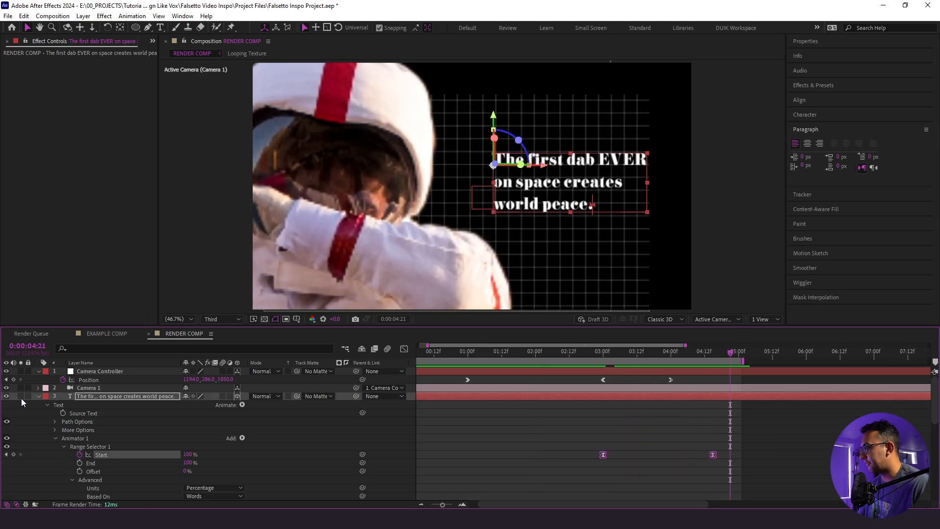
click(39, 397)
click(37, 372)
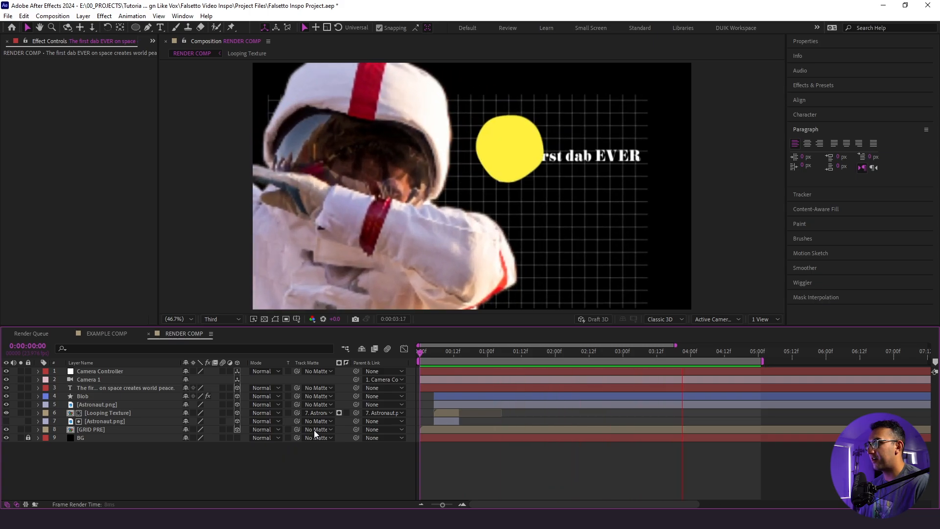
click(98, 395)
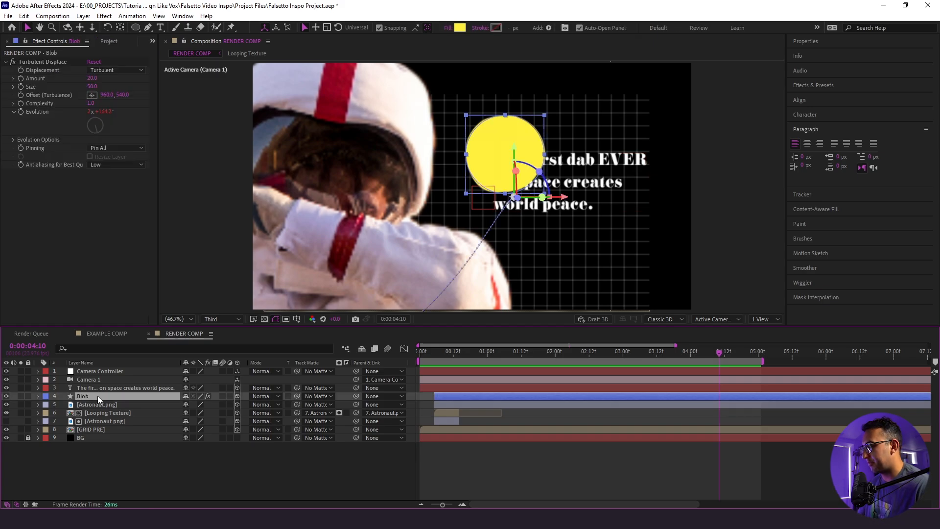
Show Blob's Position and try adding an extra Position keyframe at 0:00:02:11
key(p)
click(588, 360)
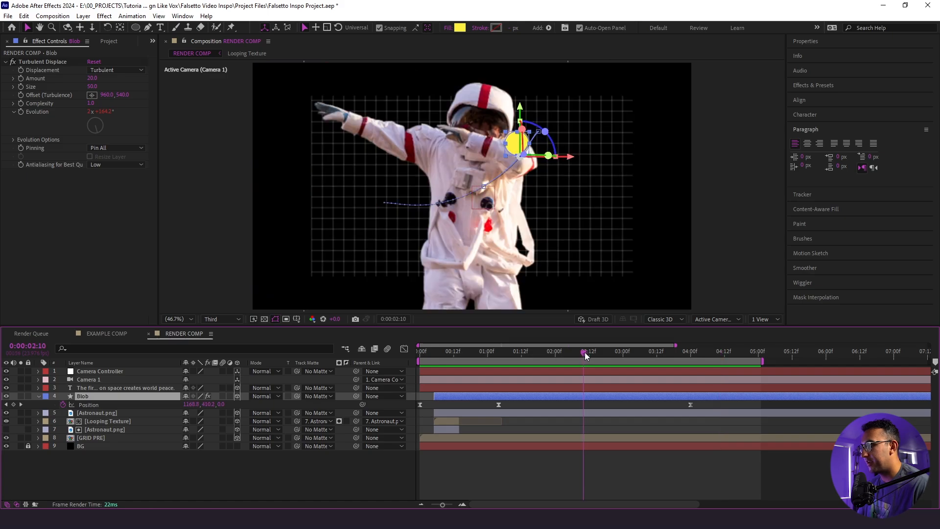
drag(221, 404, 564, 454)
click(564, 454)
drag(521, 353, 500, 367)
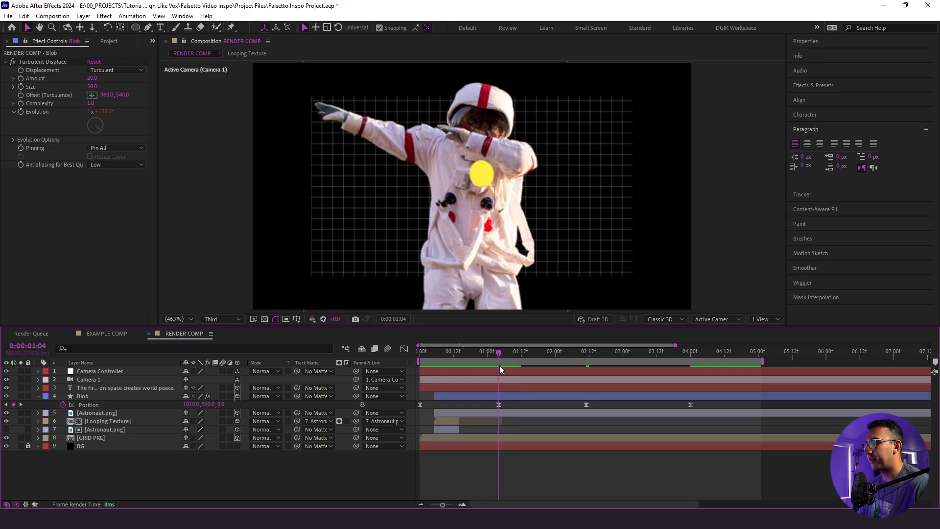
key(ctrl+z)
key(ctrl+z)
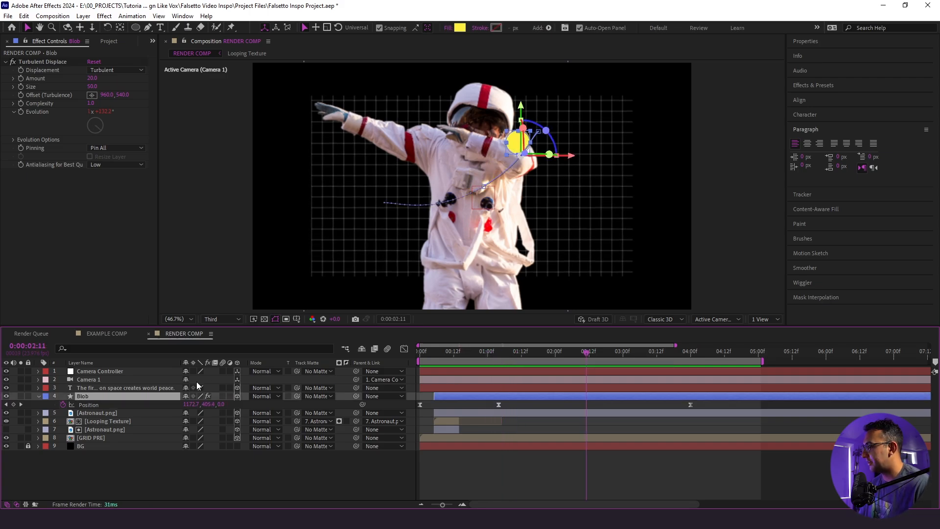
Keyframe Blob's Scale at 100% at 0:00:02:03 and at 38% at 0:00:04:00
key(shift+s)
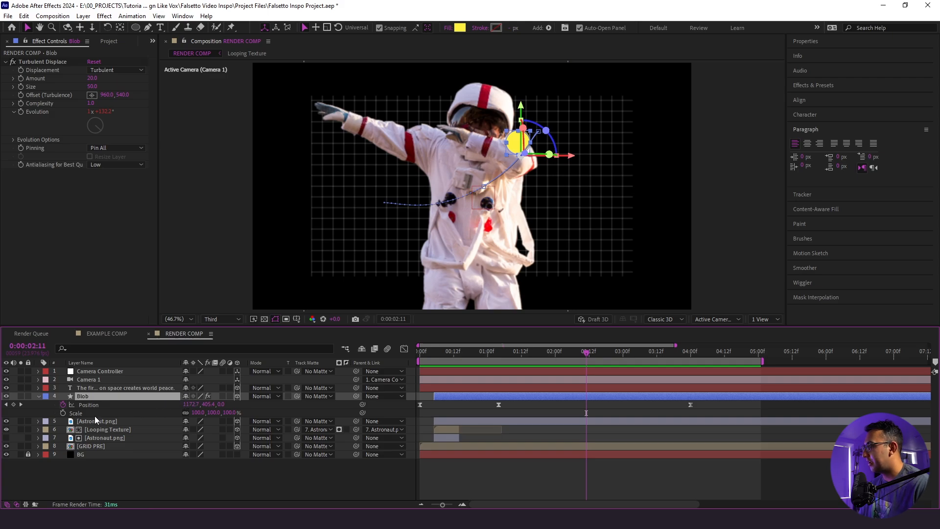
drag(586, 359, 563, 361)
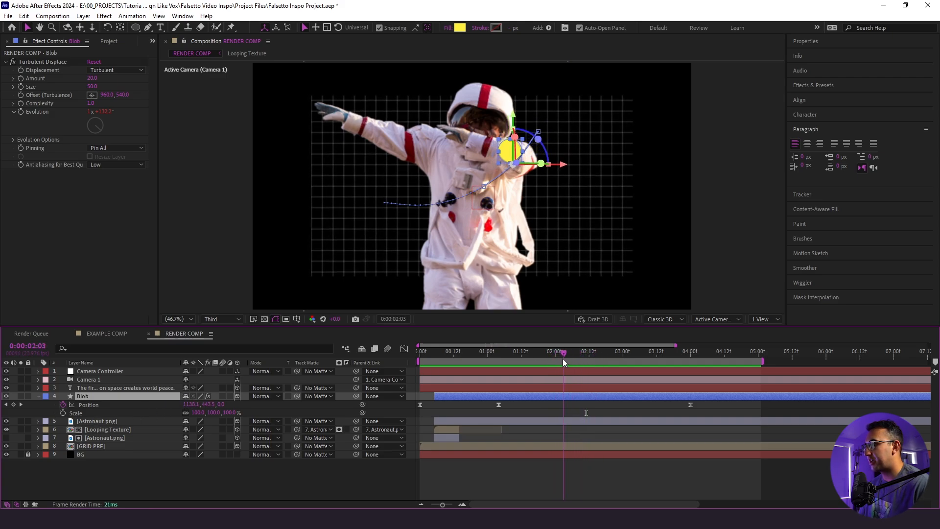
click(63, 413)
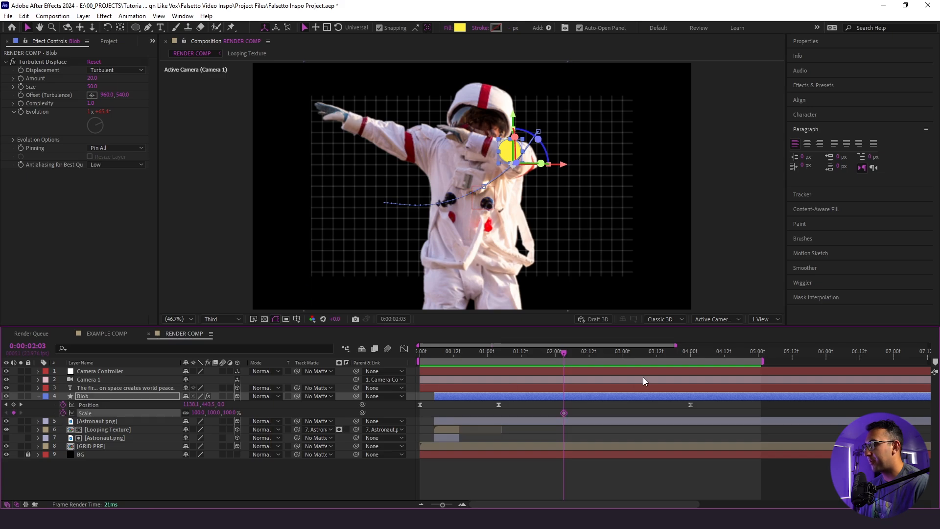
drag(645, 356, 686, 357)
mouse_move(231, 415)
mouse_down()
mouse_move(215, 421)
mouse_move(228, 425)
mouse_up()
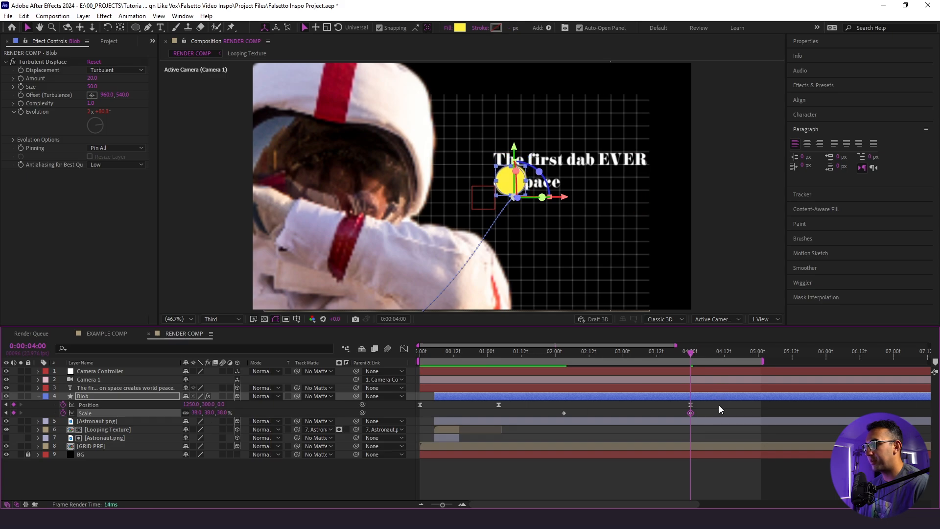
Move Blob to about 1198, 272 beside the title at 0:00:04:00 and ease its Scale keyframes
click(698, 396)
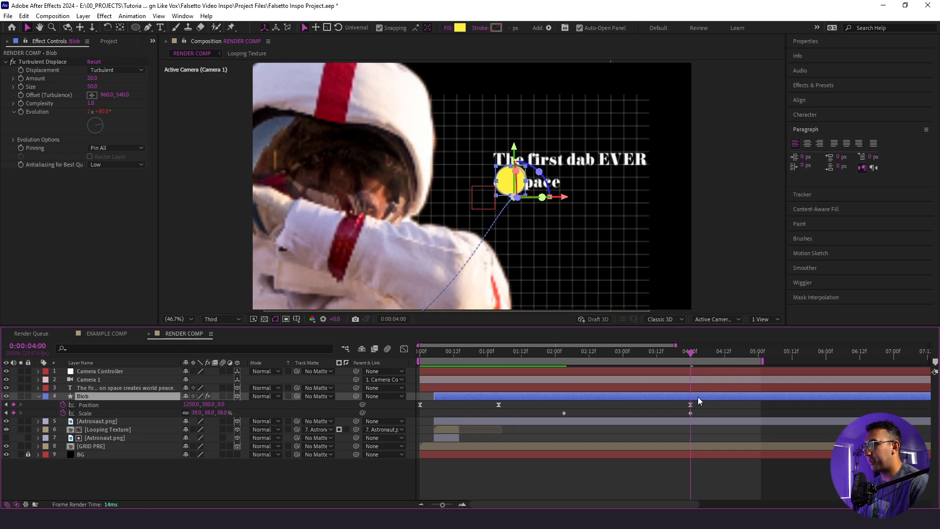
key(shift+Left)
key(shift+Left)
key(shift+Left)
key(shift+Left)
key(shift+Left)
key(shift+Left)
key(shift+Up)
key(shift+Up)
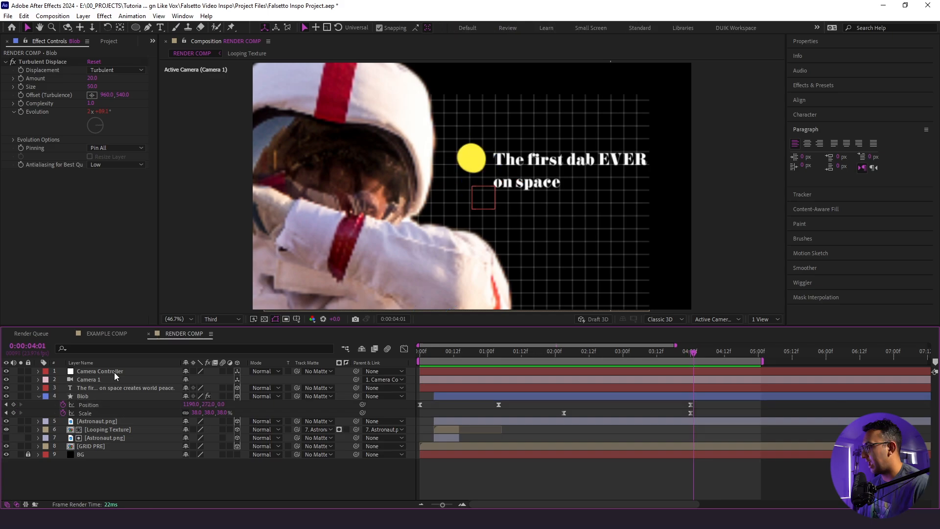
Align Blob's first Scale keyframe with the Camera Controller's Position keyframe at 0:00:03:00 and preview the animation
click(102, 371)
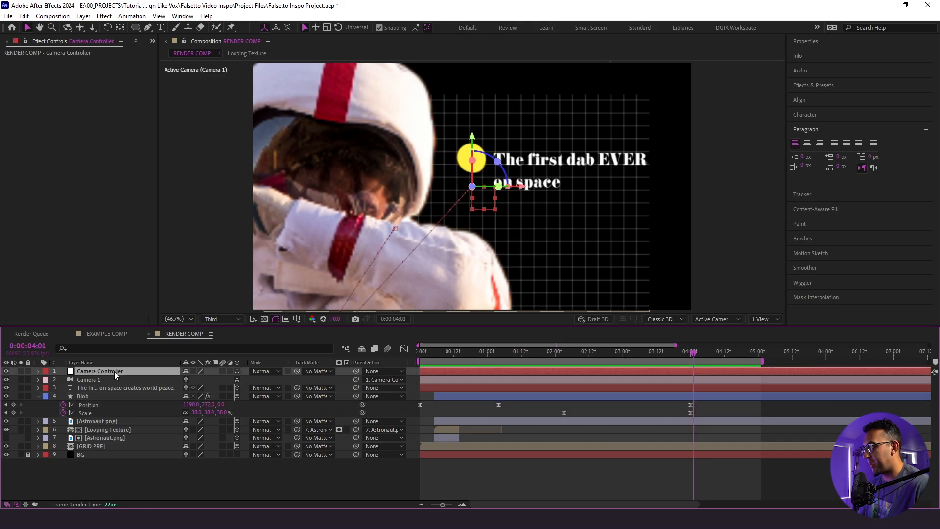
key(p)
drag(563, 421, 623, 422)
click(586, 359)
key(space)
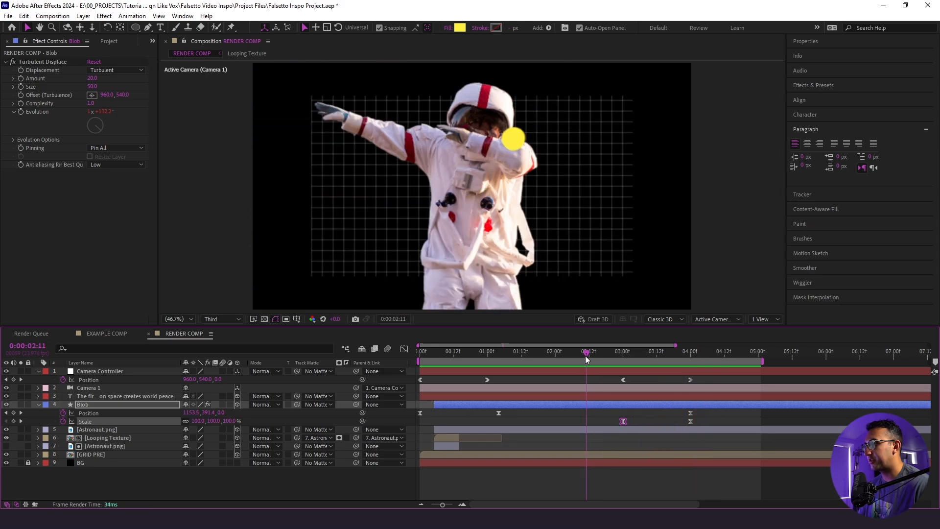
key(space)
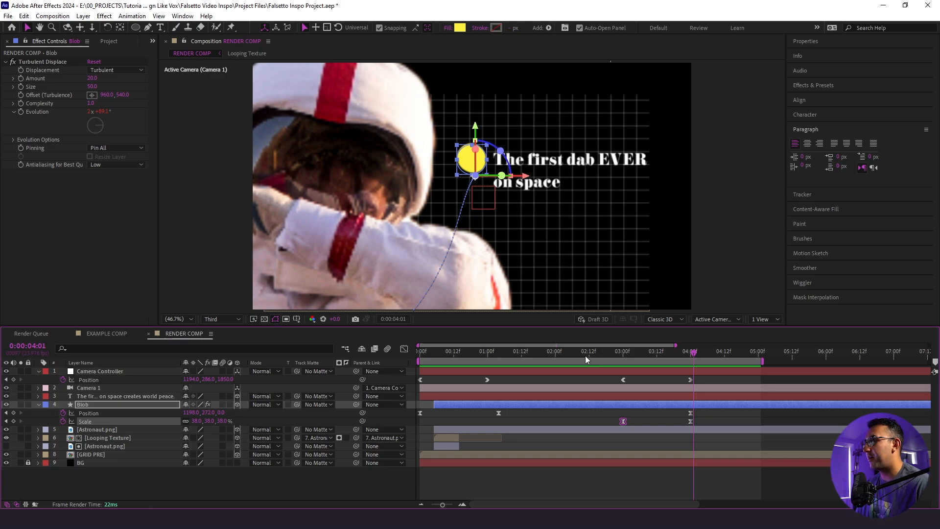
click(588, 356)
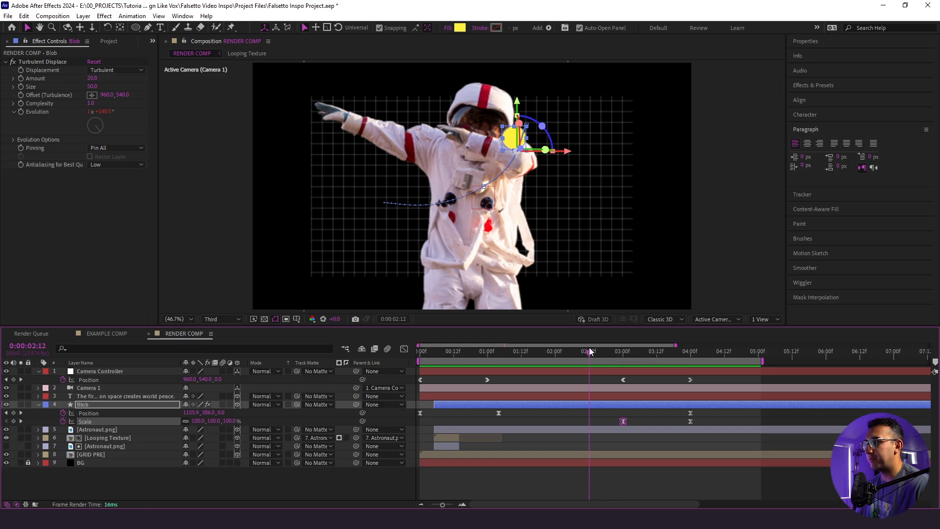
key(space)
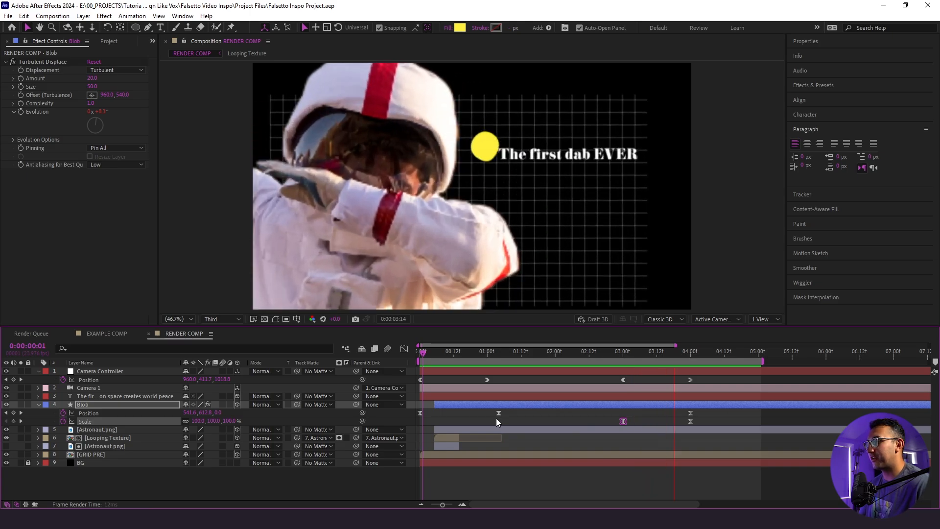
key(space)
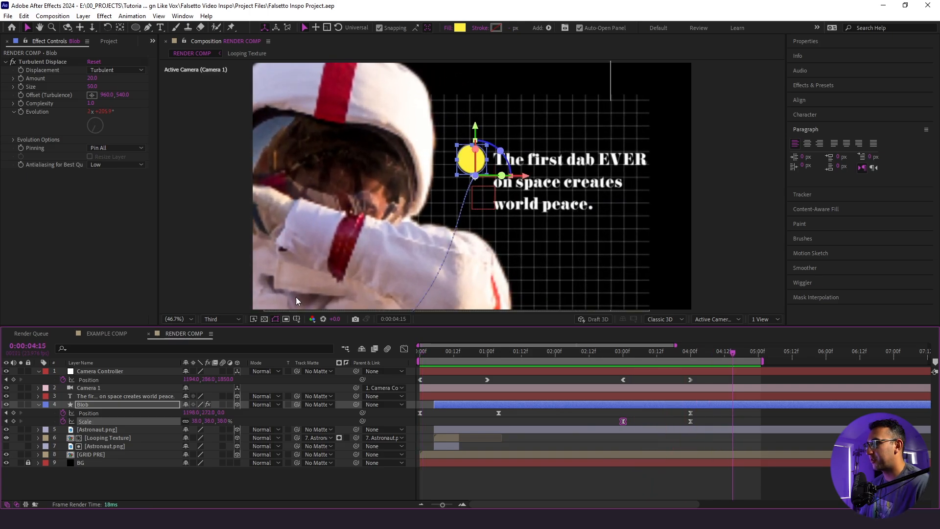
Collapse all open layer properties and deselect every layer
key(ctrl+a)
click(38, 406)
click(73, 466)
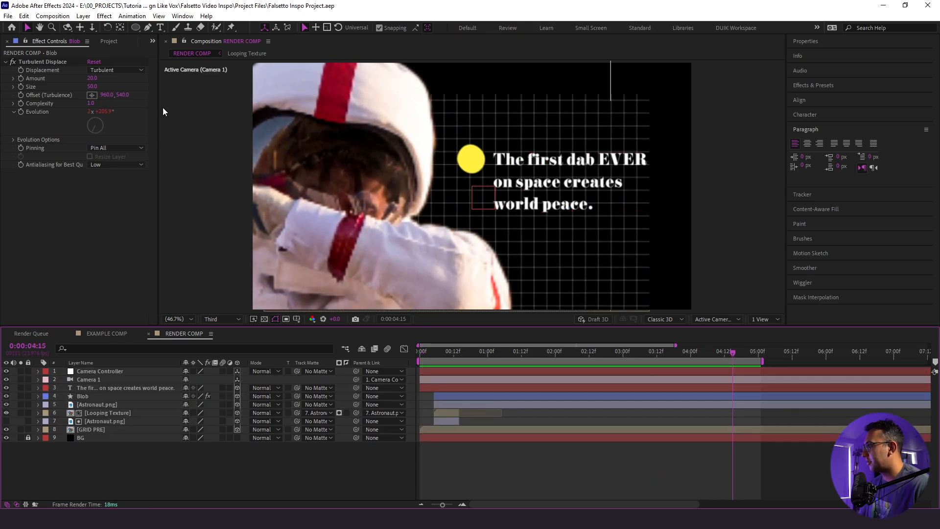
Set up the Pen tool with no fill and a 10 px stroke in the blob's yellow
click(148, 27)
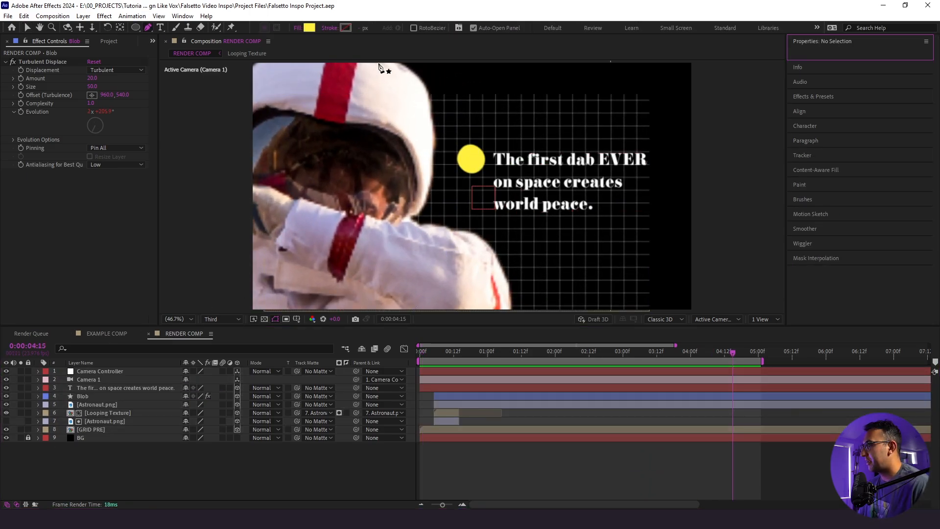
click(345, 28)
click(780, 212)
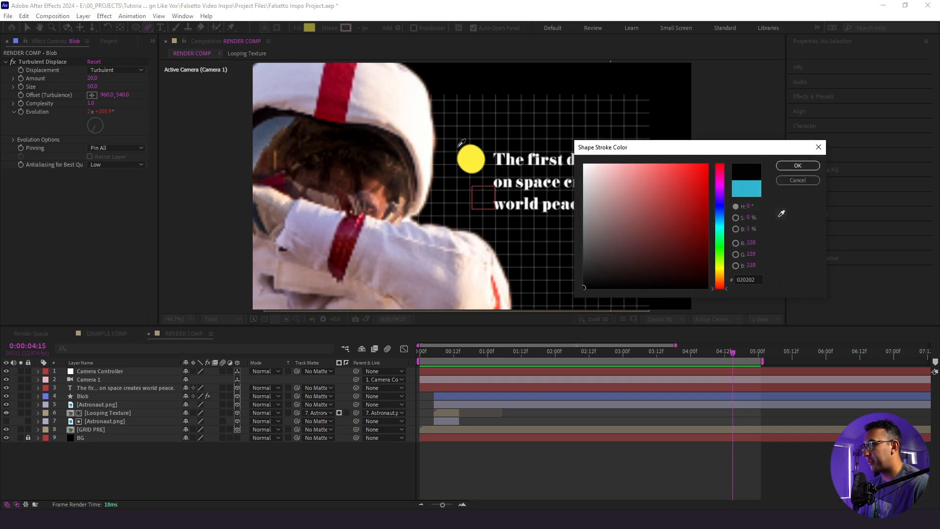
click(818, 148)
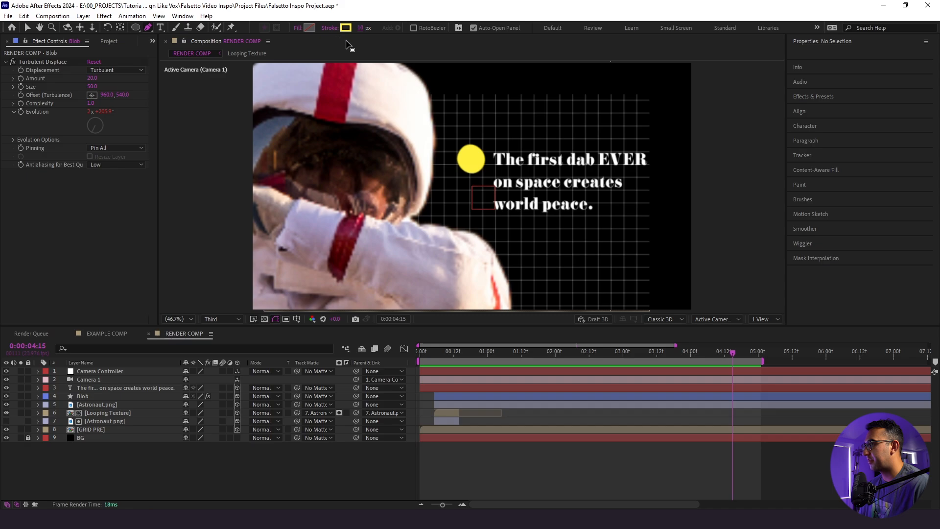
Draw a loose hand-drawn loop around the words "first dab" in the title, overlapping its ends beneath them
scroll(593, 171, up, 3)
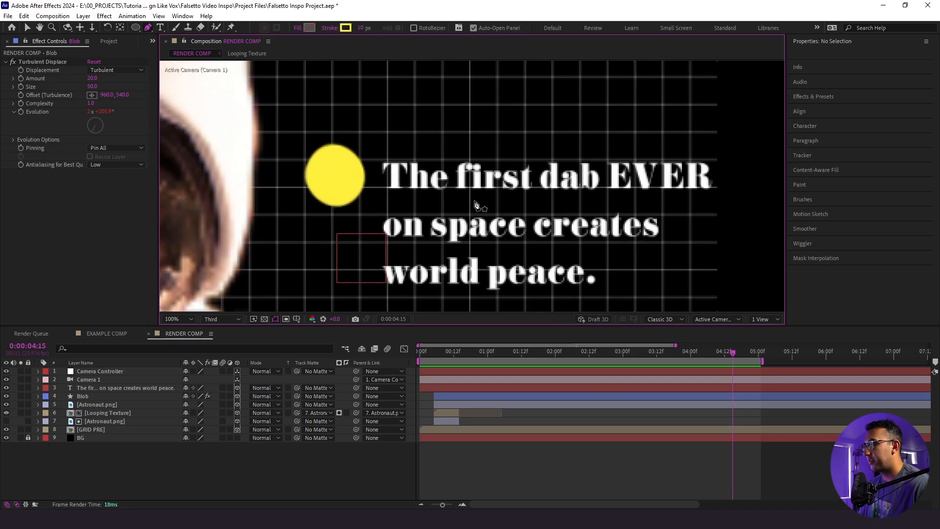
click(495, 206)
drag(586, 204, 602, 196)
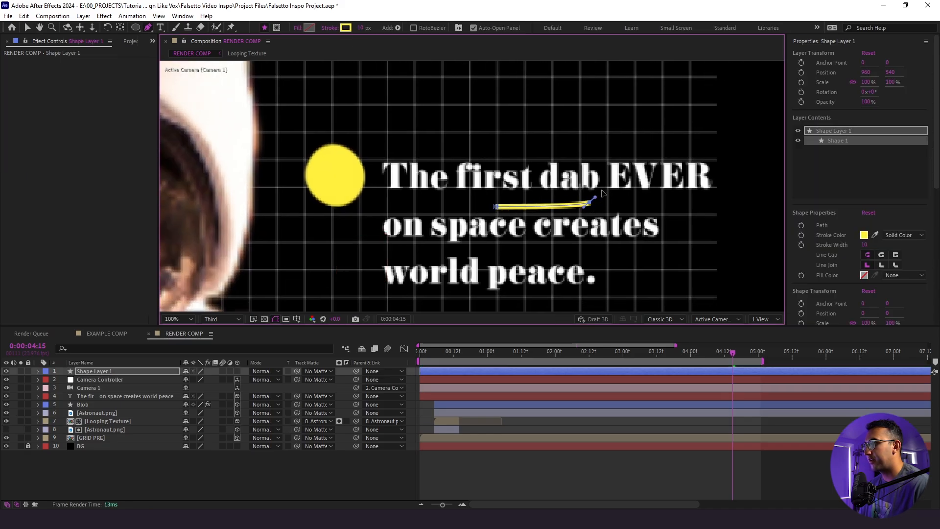
mouse_move(541, 146)
mouse_down()
mouse_move(457, 158)
mouse_move(460, 202)
mouse_up()
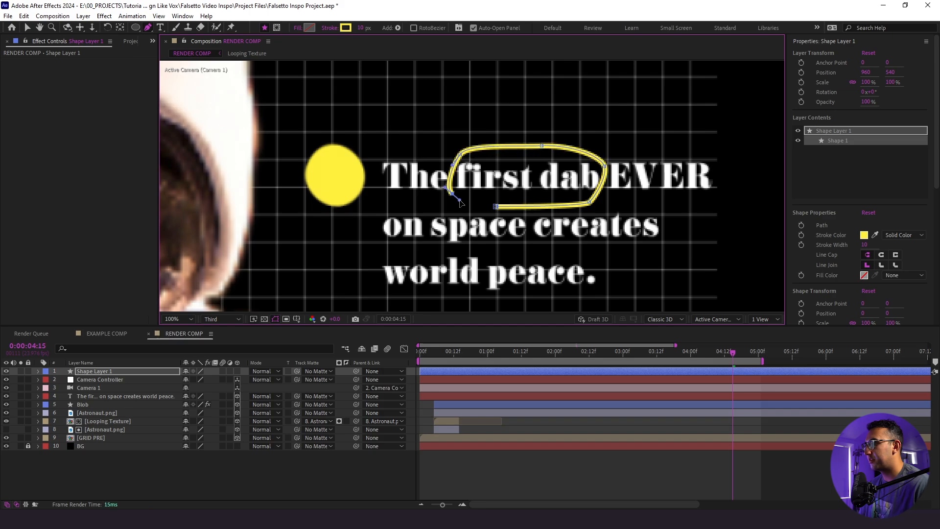
drag(535, 198, 549, 203)
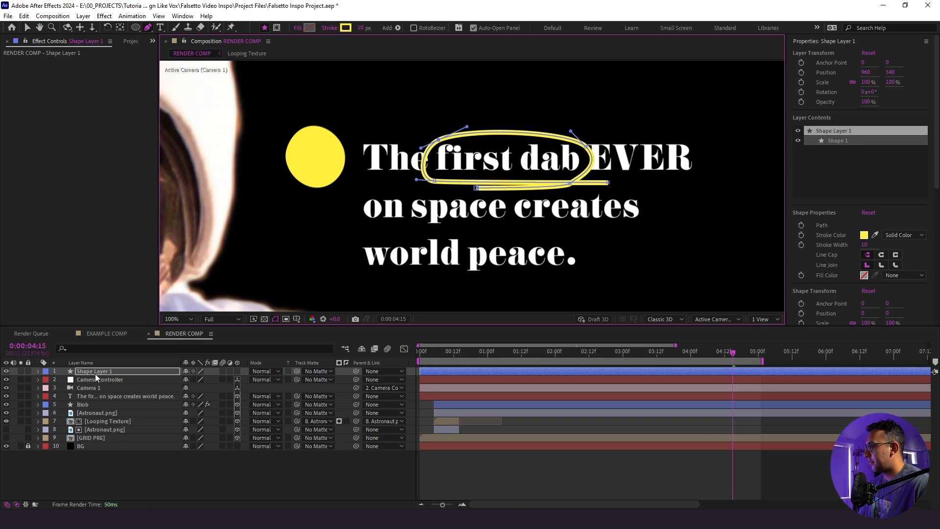
Rename the new shape layer as Circle
click(95, 374)
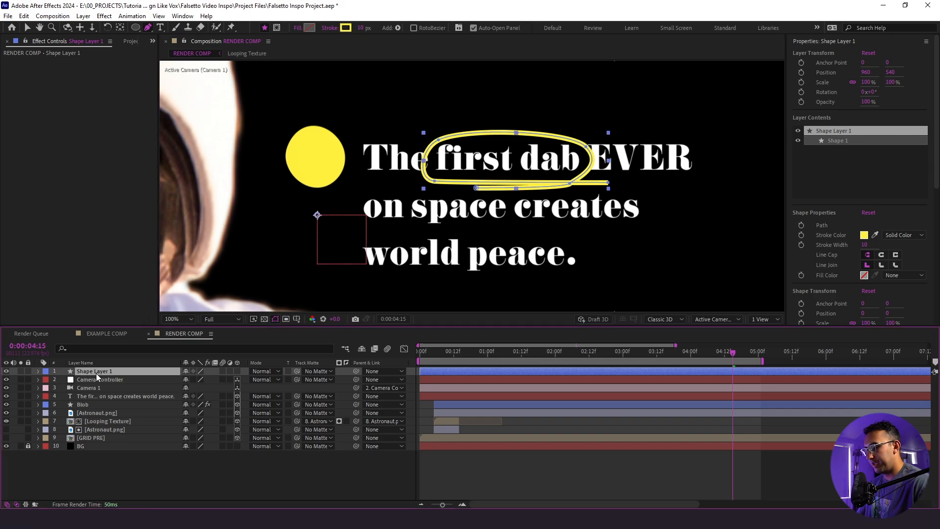
key(Return)
text(Circle)
key(Return)
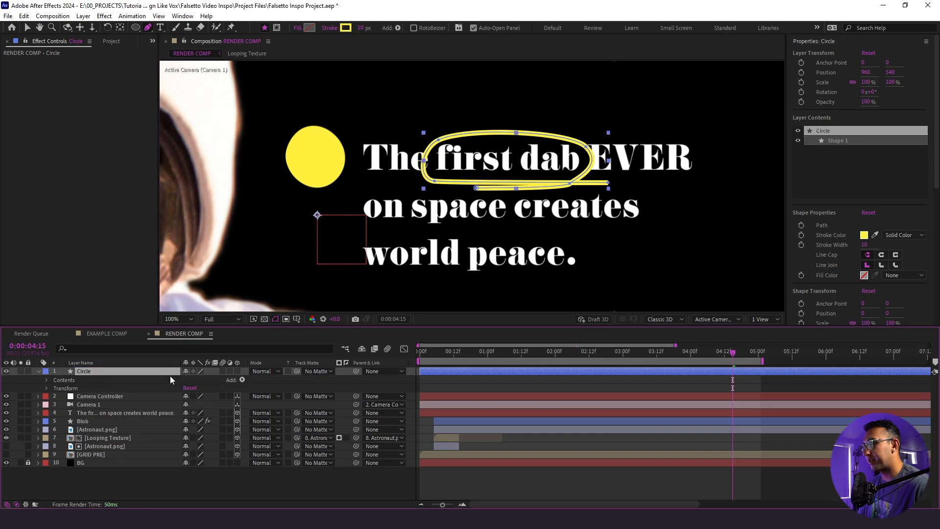
Taper the Circle layer's stroke with a Start Length of 8% and an End Length of 11%
click(47, 379)
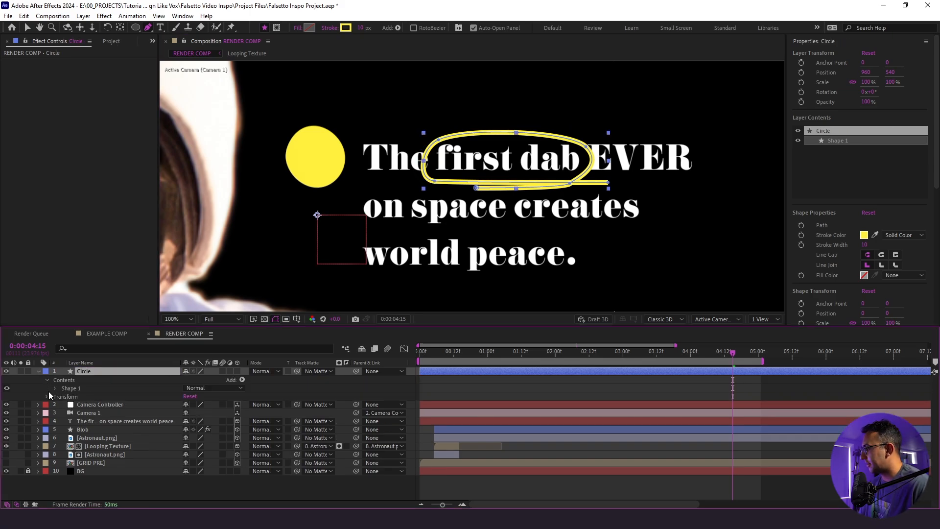
click(55, 388)
click(63, 405)
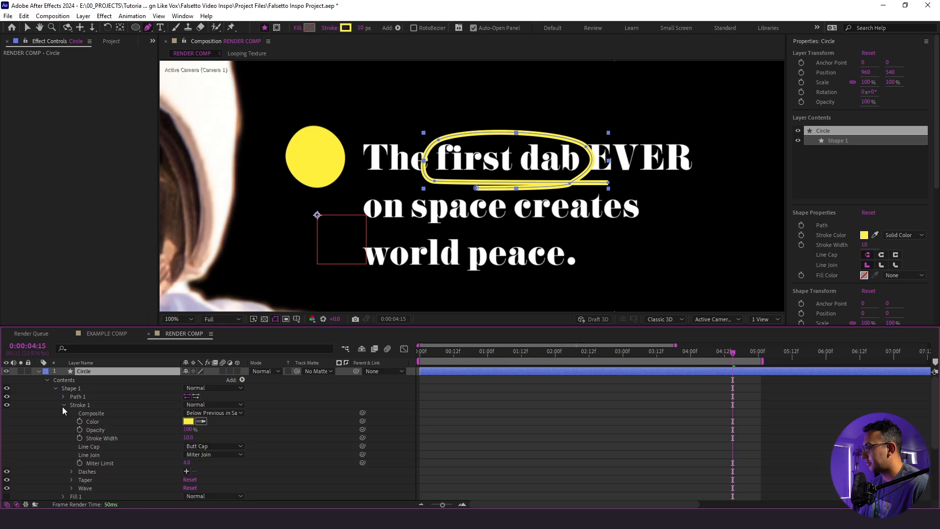
click(71, 480)
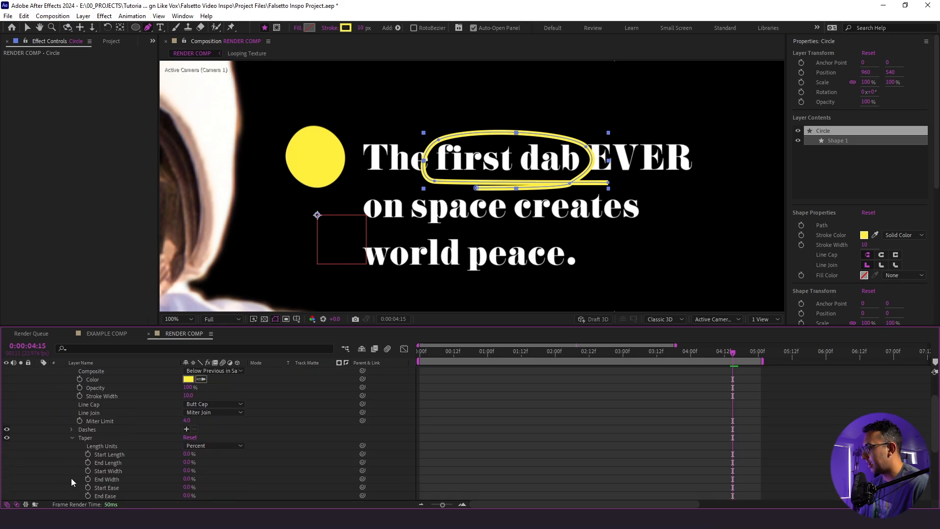
mouse_move(186, 461)
mouse_down()
mouse_move(203, 460)
mouse_move(191, 464)
mouse_up()
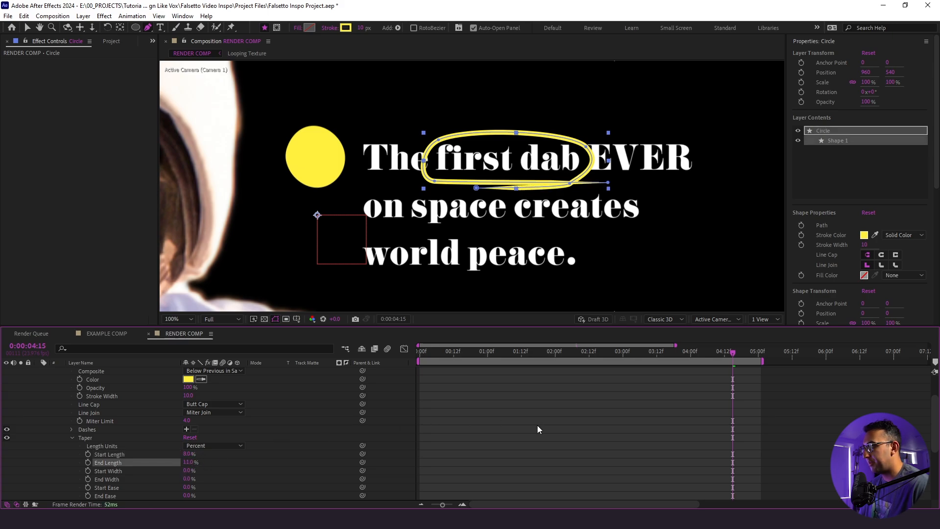
Add Trim Paths to the Circle layer and keyframe its End at 0% at 0:00:03:05
click(519, 424)
scroll(226, 413, up, 2)
click(241, 380)
click(275, 326)
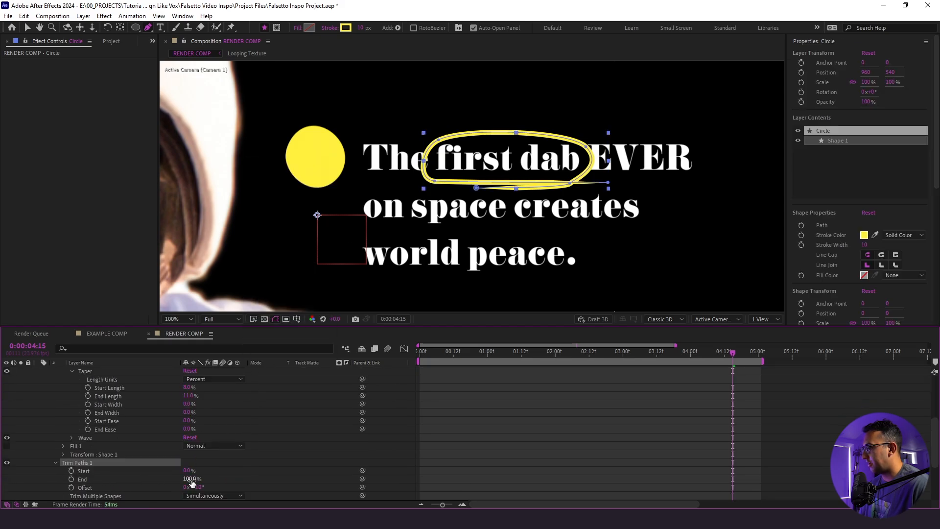
text(0)
key(Return)
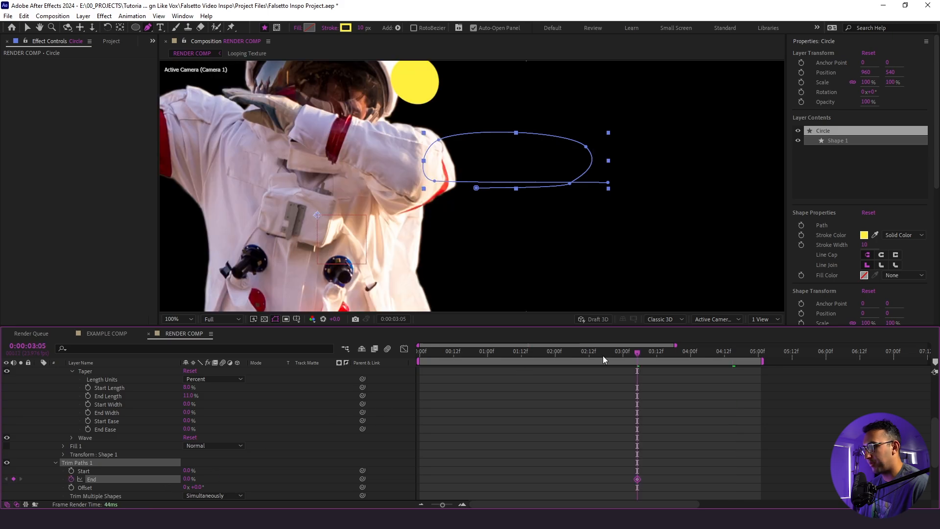
Keyframe the Trim Paths End at 100% at about 0:00:03:19 and preview the circle drawing on
drag(646, 355, 676, 353)
drag(188, 479, 405, 459)
click(631, 410)
click(642, 352)
key(space)
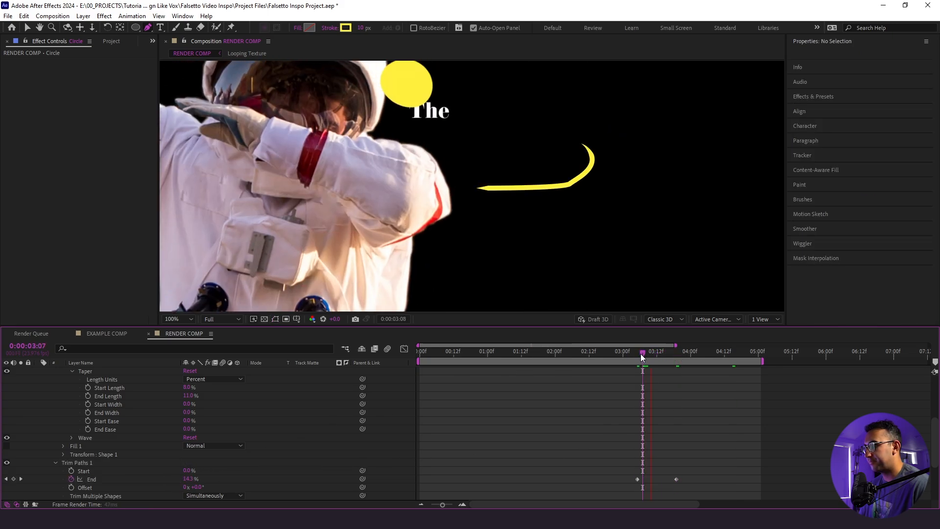
drag(641, 353, 626, 358)
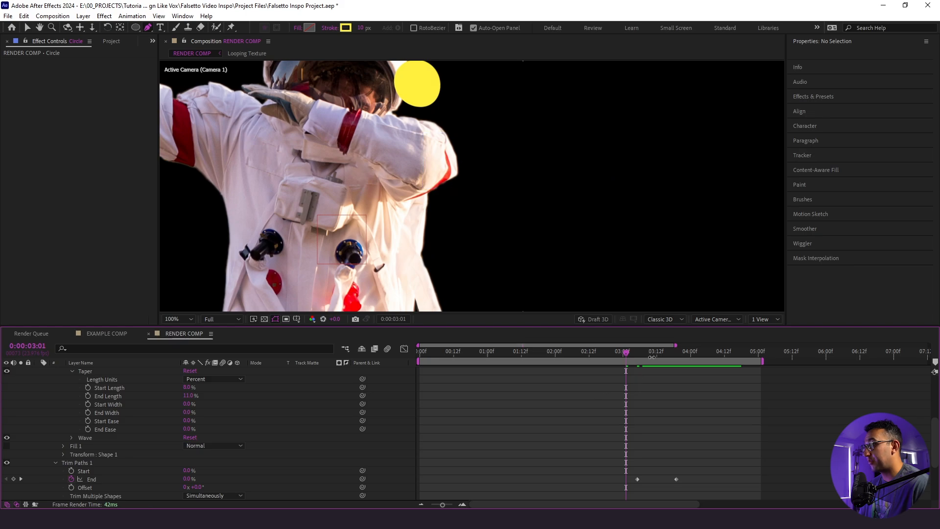
key(space)
Turn the Circle layer into a 3D layer
scroll(132, 402, up, 5)
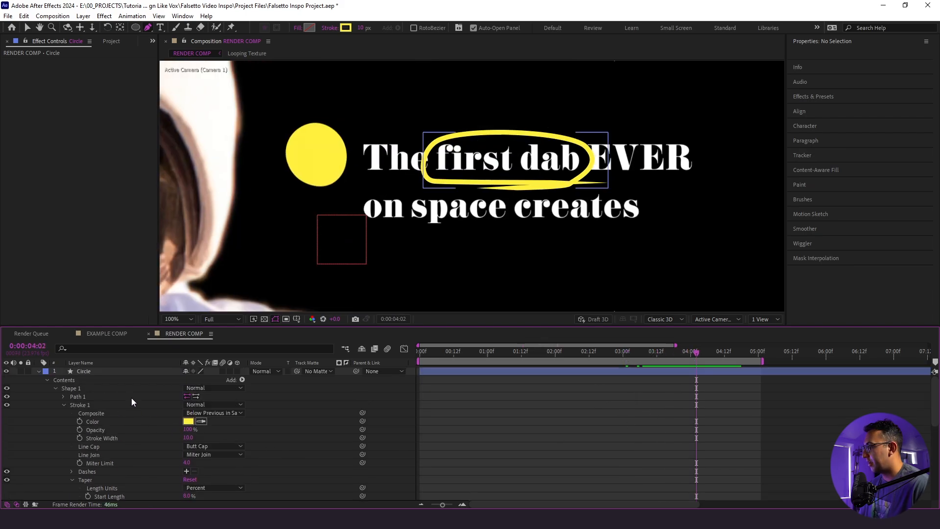
click(127, 371)
click(237, 371)
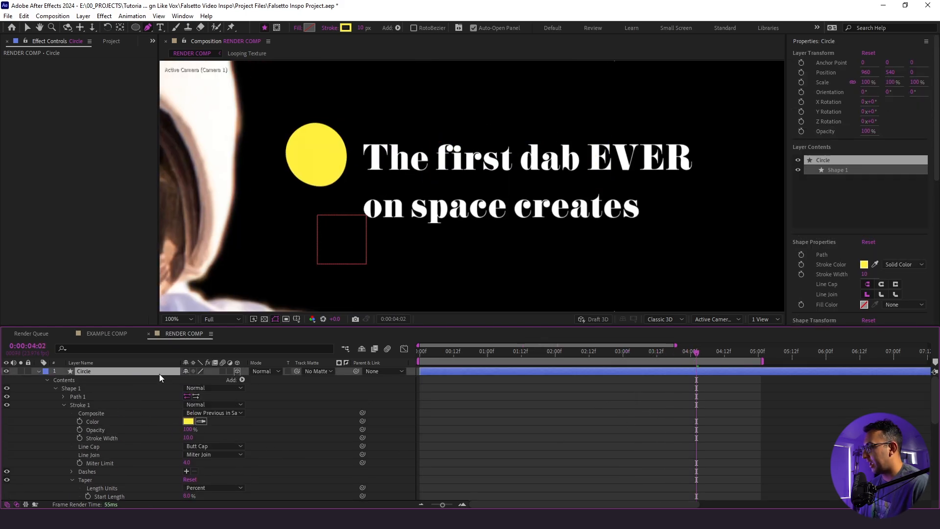
Copy the title text layer's Position onto the Circle layer, placing it at 1263.4, 216.5, 1185
key(p)
click(127, 404)
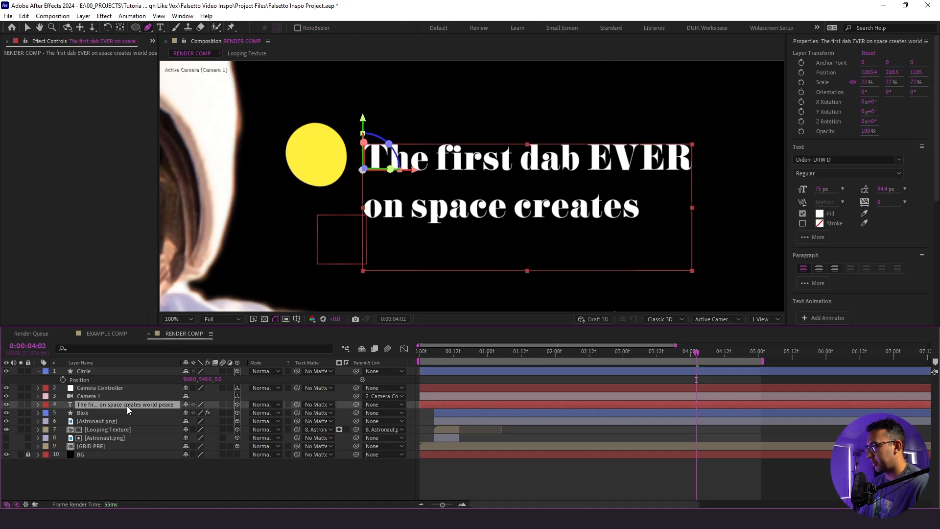
key(p)
click(129, 414)
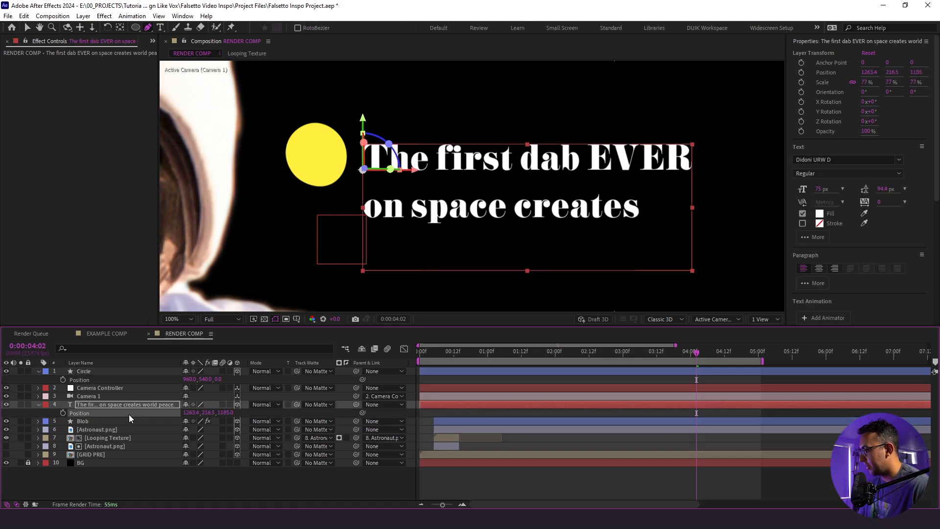
click(107, 379)
key(ctrl+v)
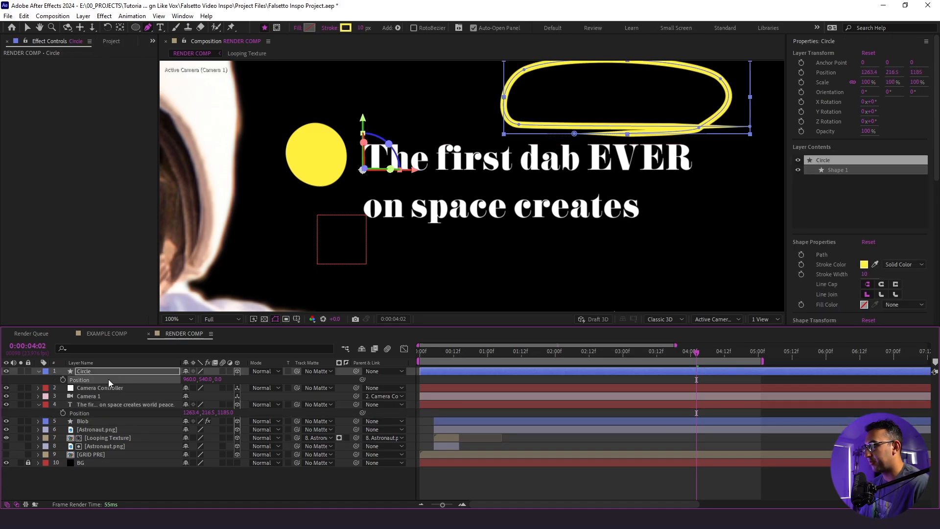
Move the circle over the words "first dab" and scale it to 72%
key(v)
scroll(392, 129, down, 1)
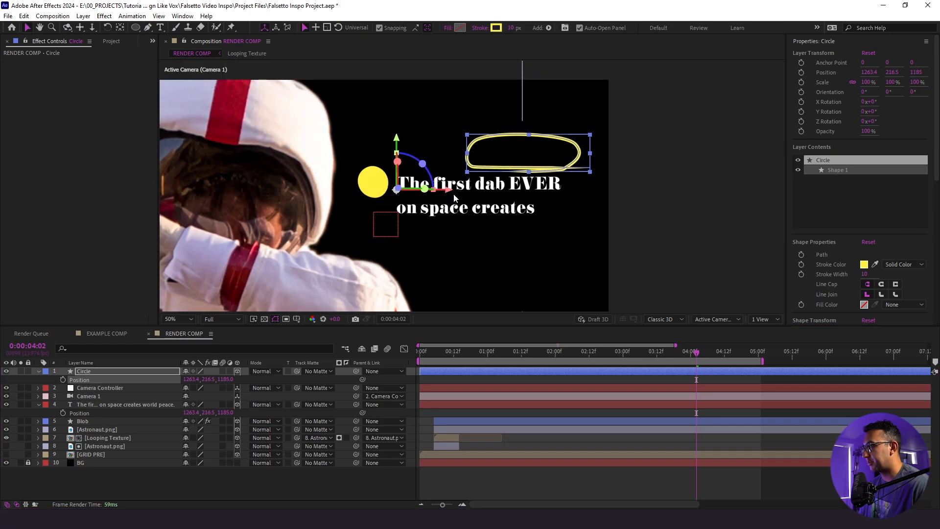
drag(431, 194, 362, 193)
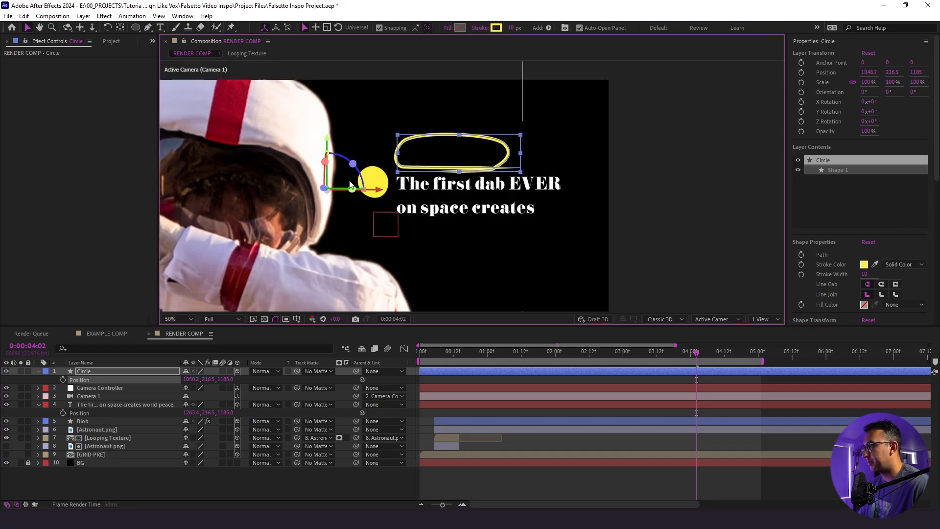
drag(325, 145, 328, 167)
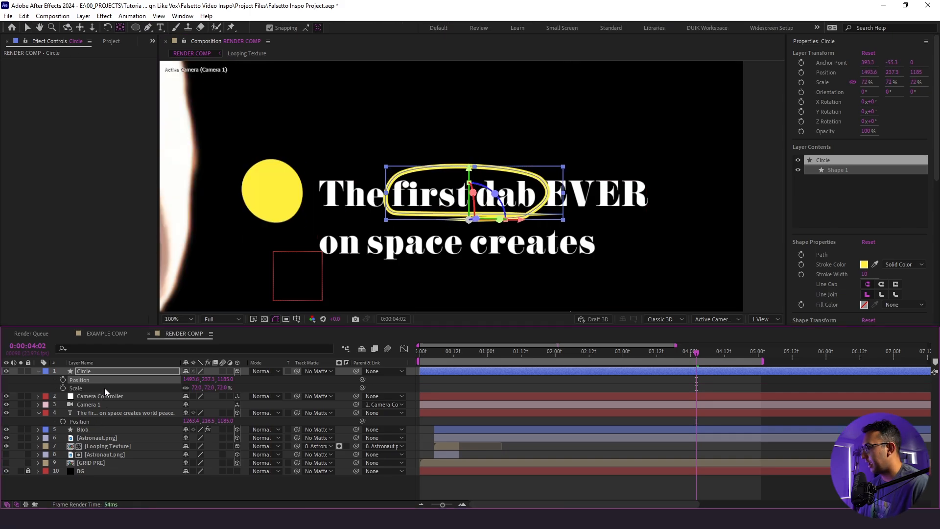
Pull the two ends of the circle's path outward beneath "first dab" and preview it drawing on
click(105, 405)
click(109, 373)
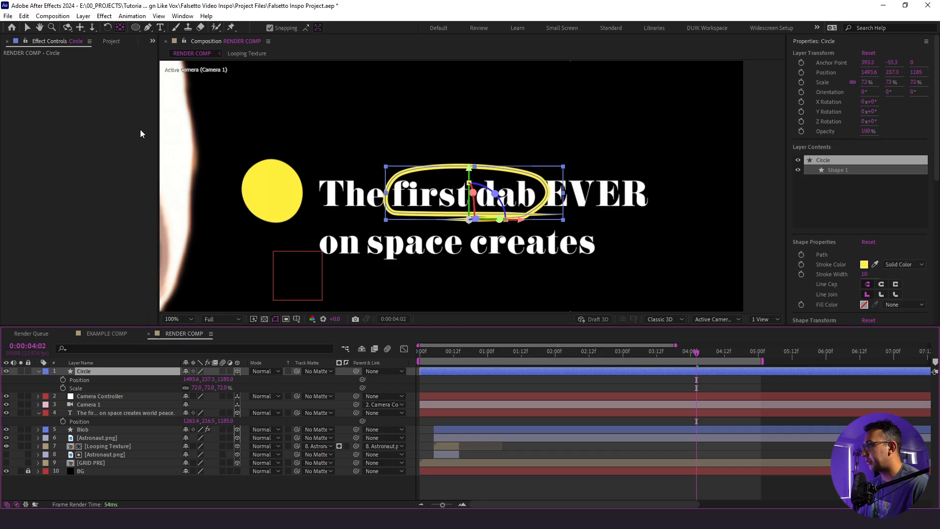
click(148, 28)
drag(437, 220, 432, 232)
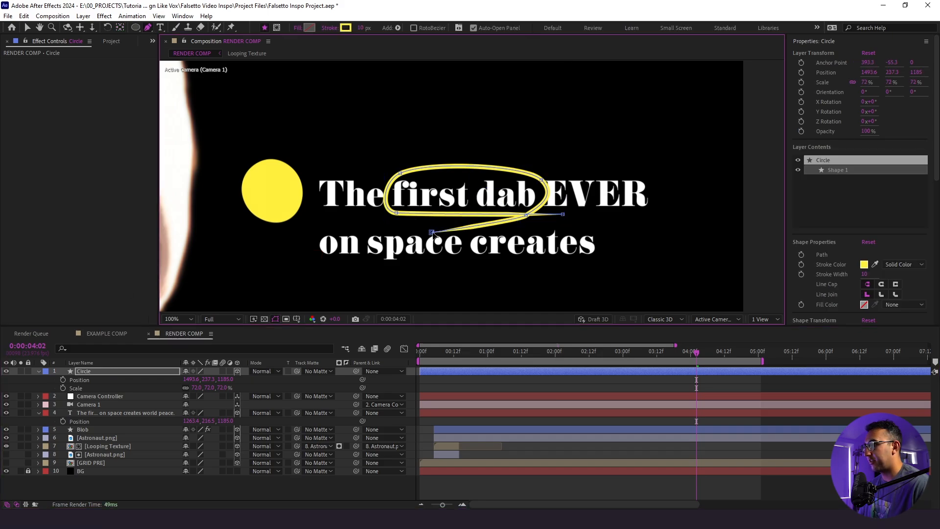
drag(584, 216, 616, 221)
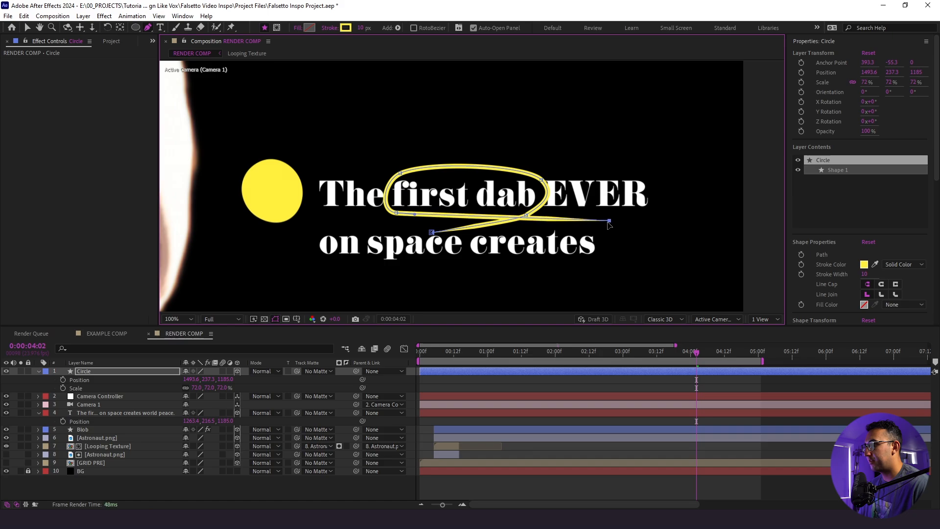
click(545, 387)
click(617, 351)
key(space)
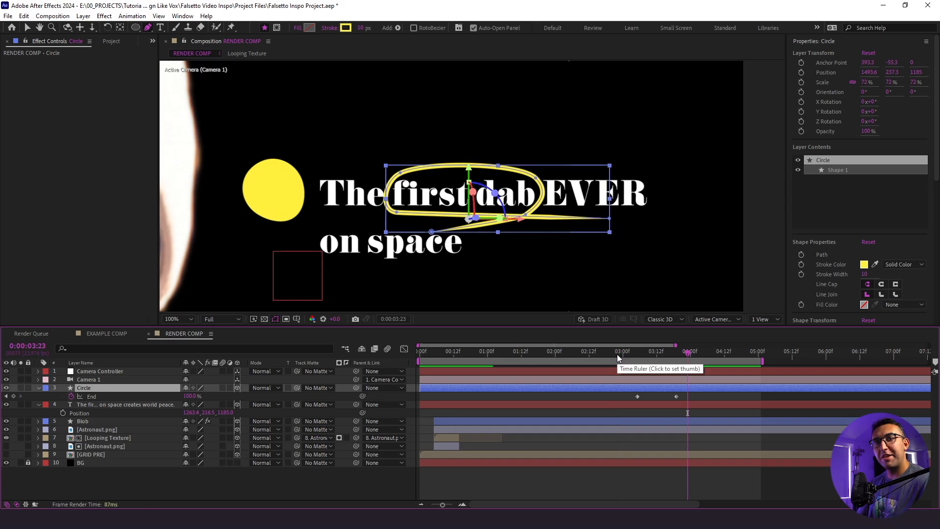
key(space)
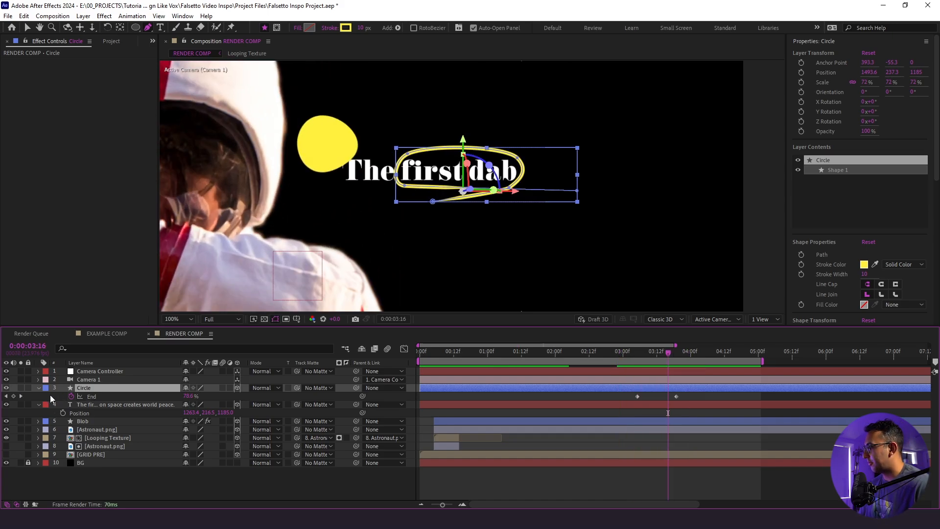
Keyframe the Circle's Trim Paths Start from 0% at 0:00:03:16 so the stroke wipes off by about 0:00:04:01
click(39, 388)
click(38, 388)
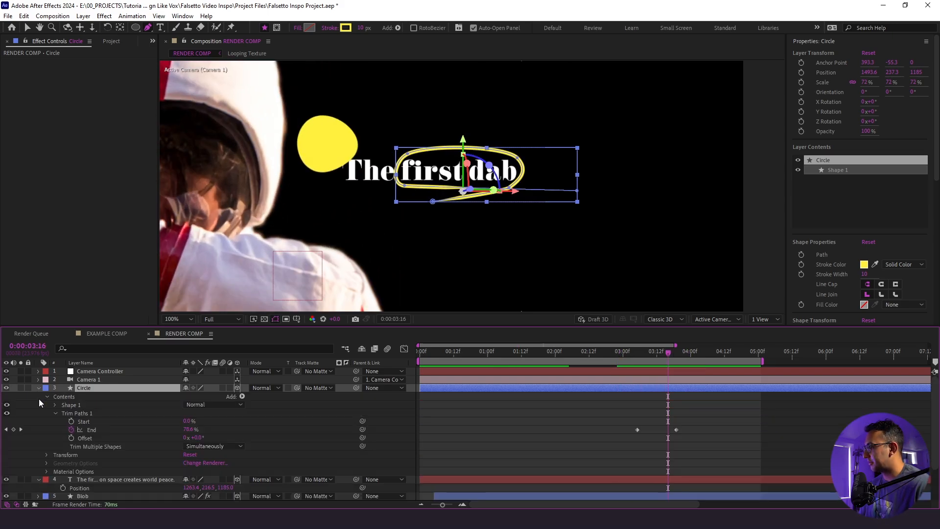
click(72, 422)
drag(675, 355, 693, 355)
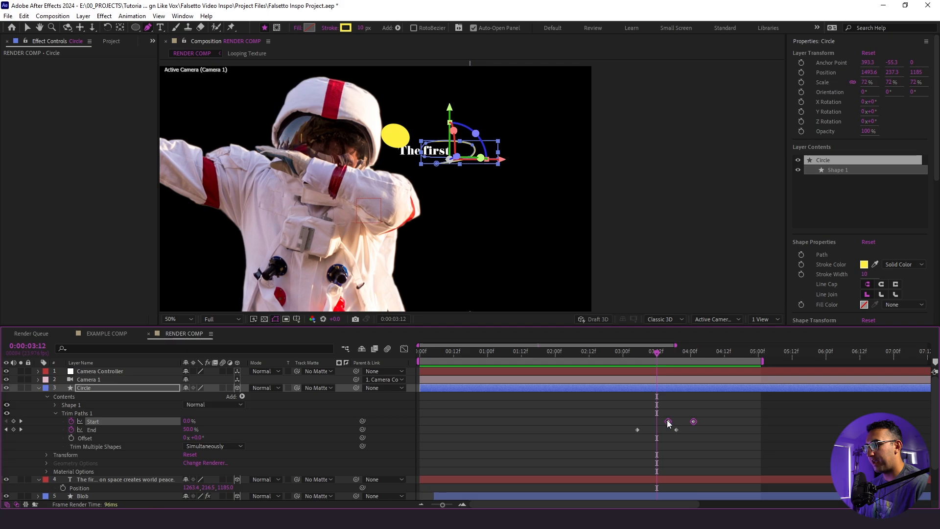
Apply Easy Ease to the Trim Paths Start and End keyframes, adjust their spacing and preview the animation
drag(667, 422, 609, 441)
key(F9)
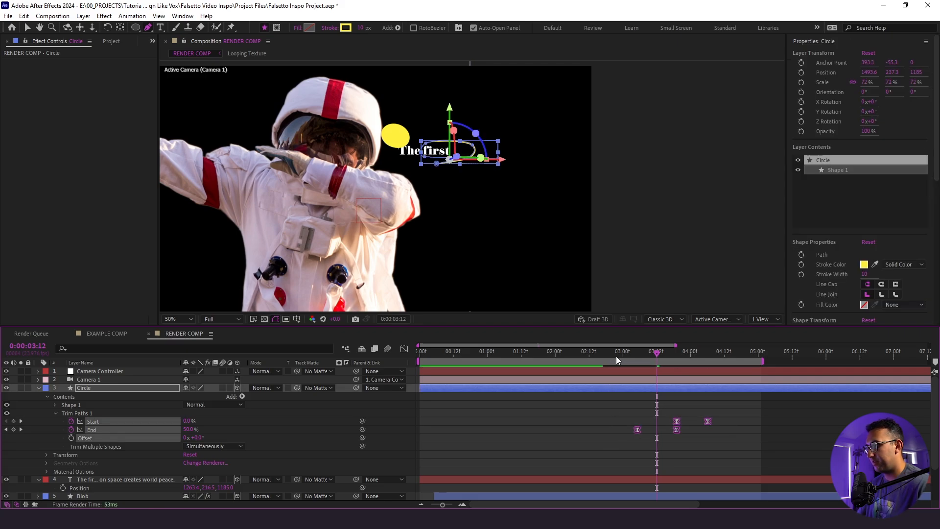
click(615, 360)
key(space)
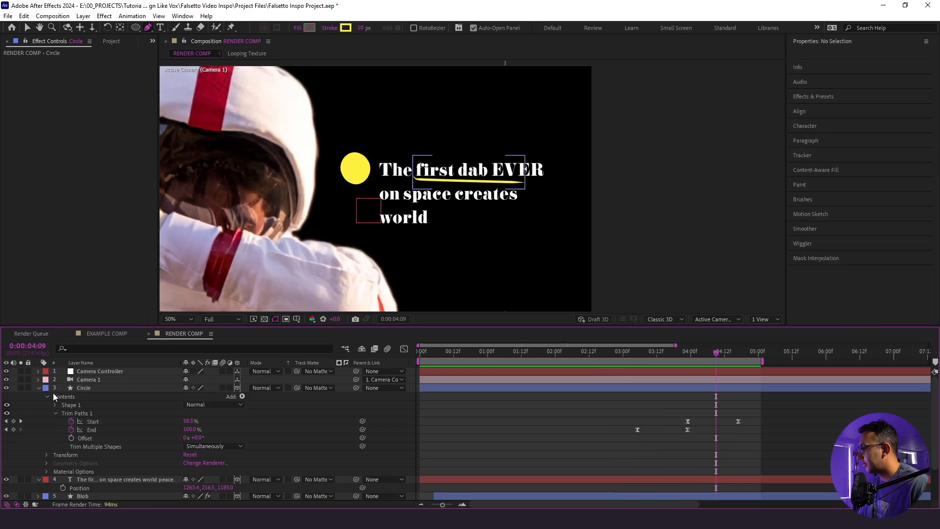
Duplicate the title text layer and set the copy's fill color to black, 000000
click(40, 387)
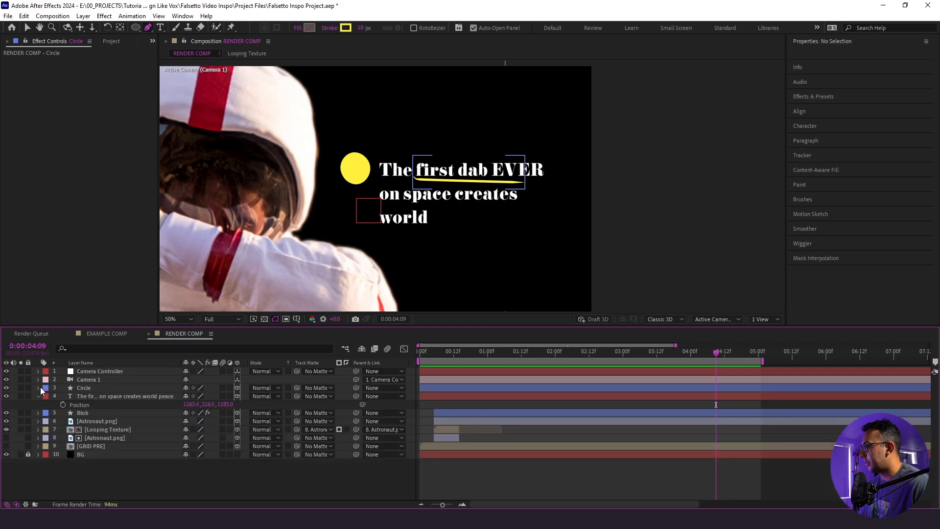
click(114, 395)
key(ctrl+d)
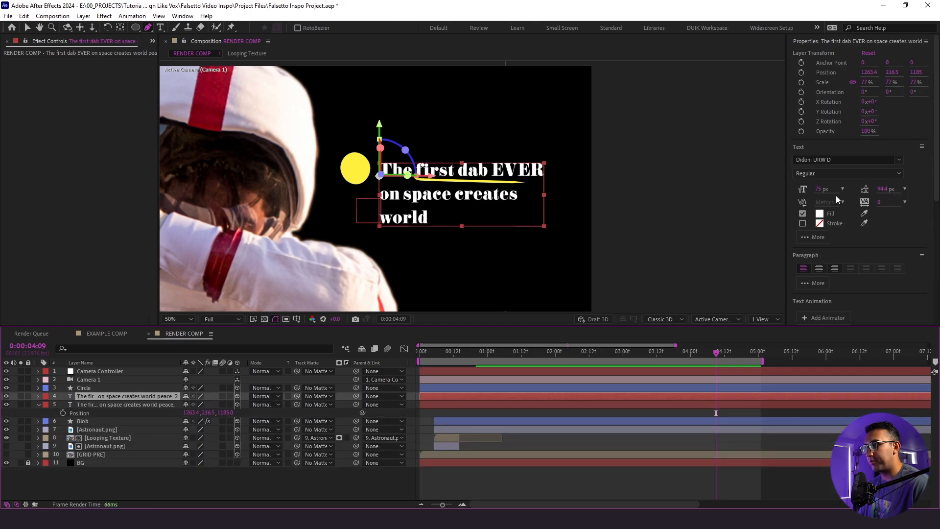
click(820, 215)
drag(612, 235, 453, 383)
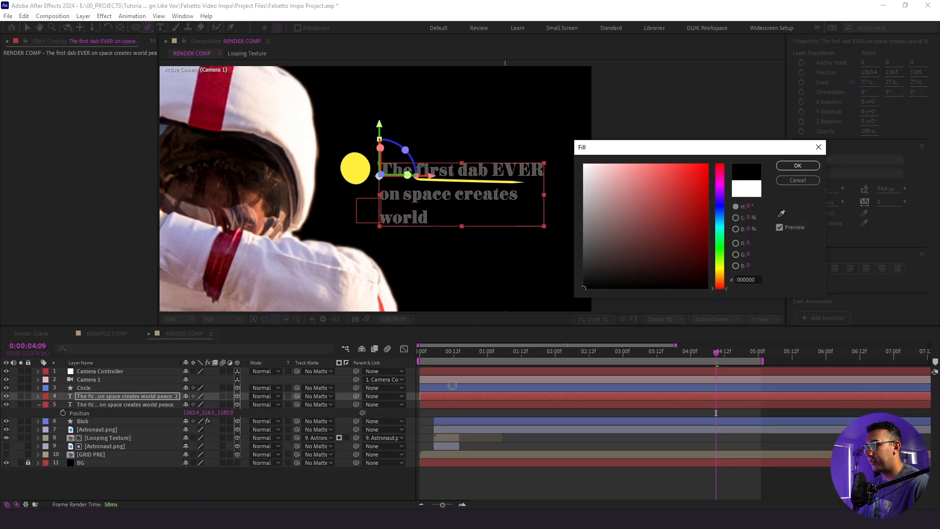
click(785, 165)
Hide the original title and the BG layer, and show the transparency grid behind the scene
click(6, 404)
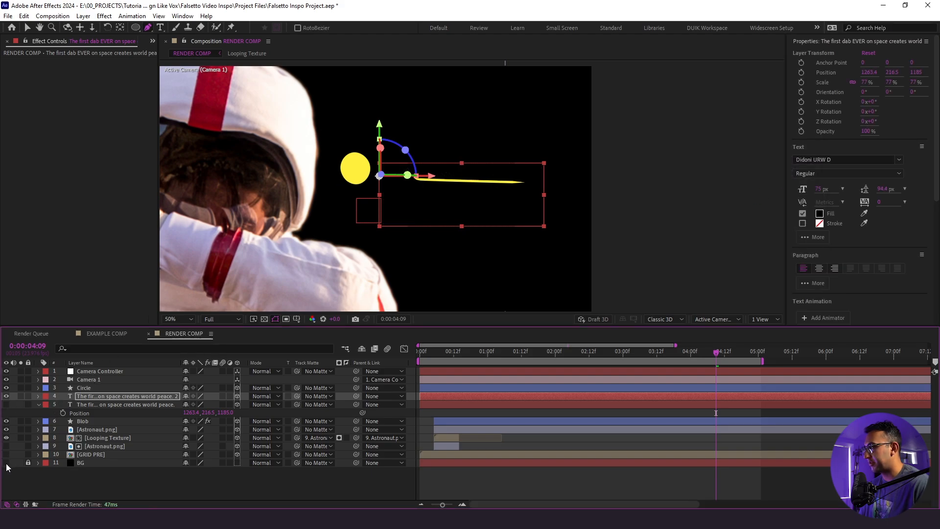
click(263, 319)
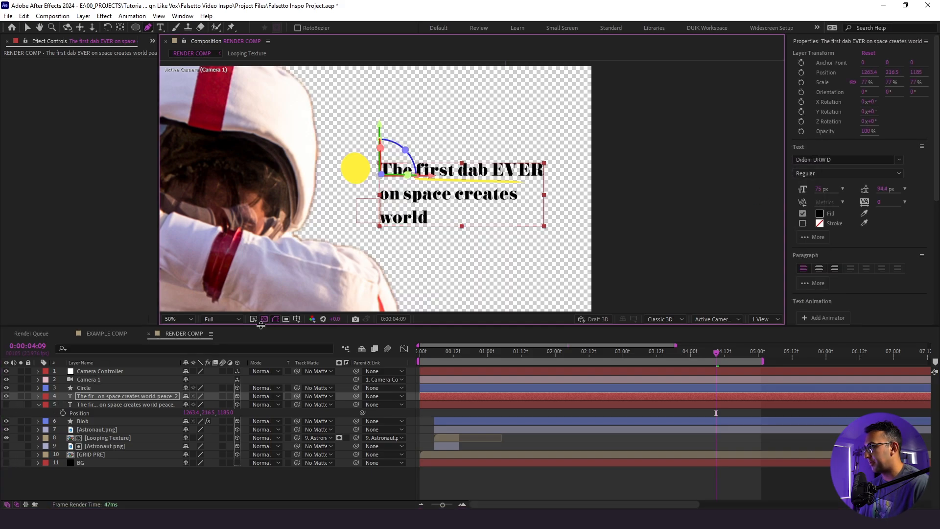
click(27, 412)
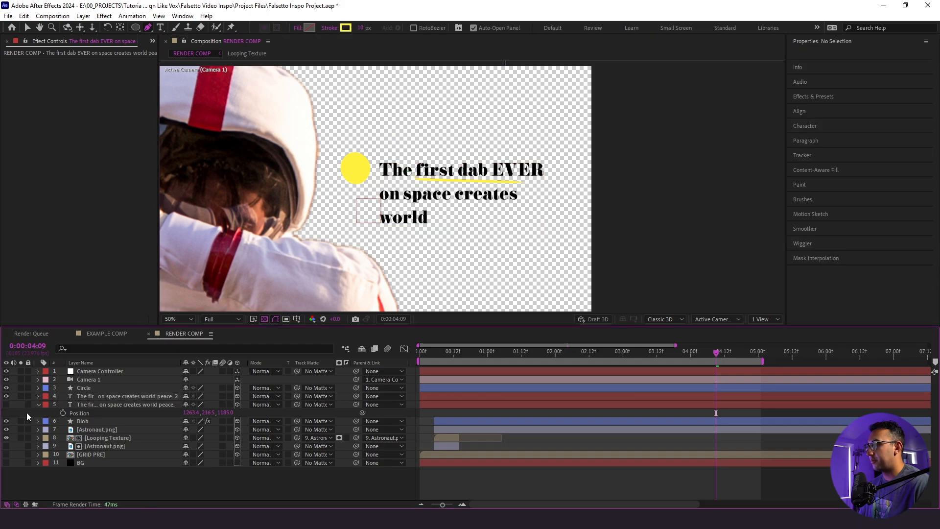
At 0:00:04:18, draw a straight yellow Pen tool line across "world peace." with an 87 px stroke
drag(717, 353, 732, 352)
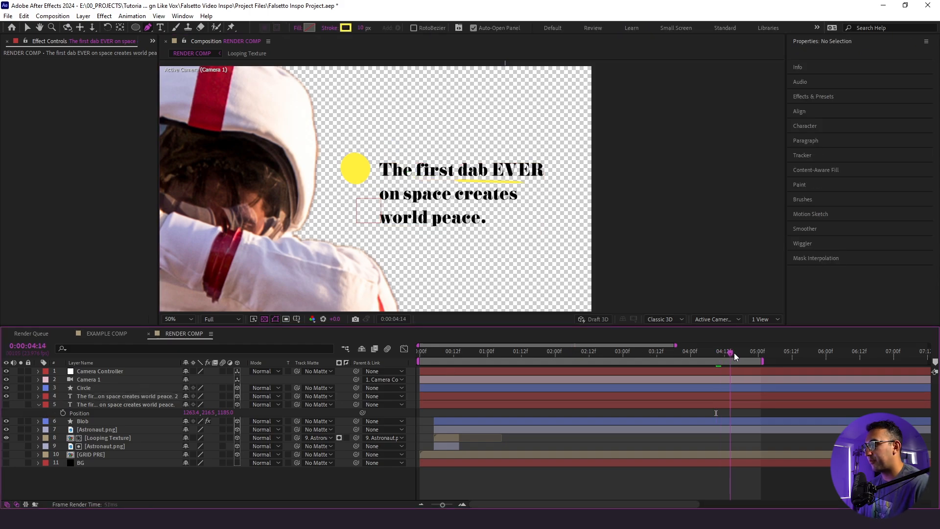
click(357, 199)
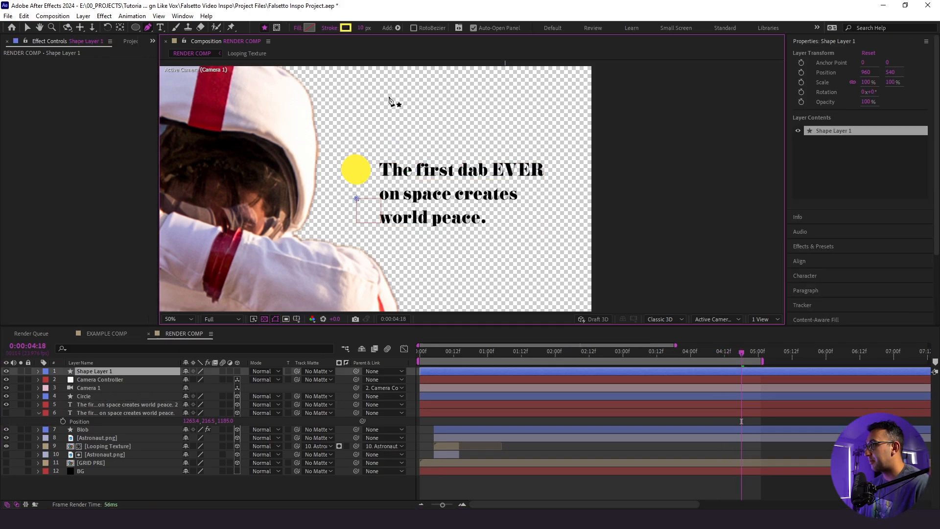
drag(363, 28, 366, 29)
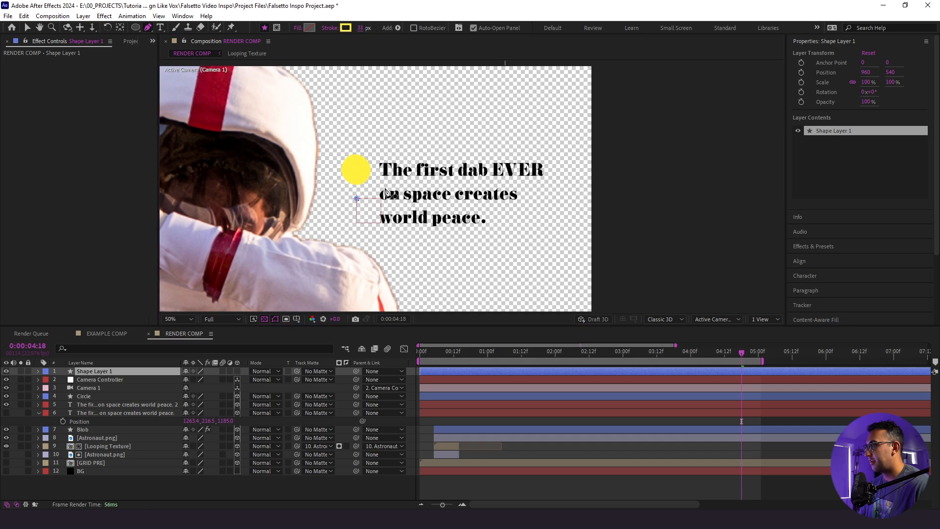
click(375, 219)
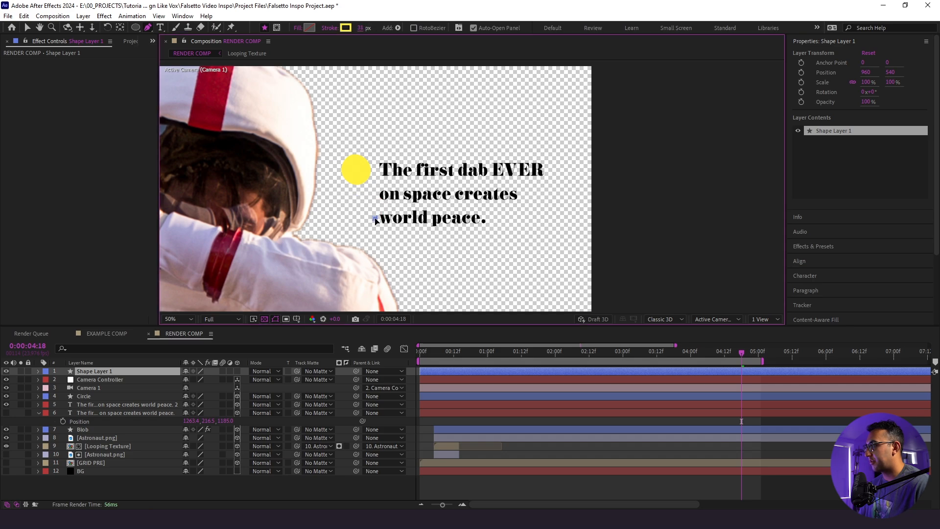
click(491, 218)
drag(363, 28, 396, 28)
Rename the new line's shape layer as Highlighter and make it a 3D layer
key(Return)
text(Highlighter)
key(Return)
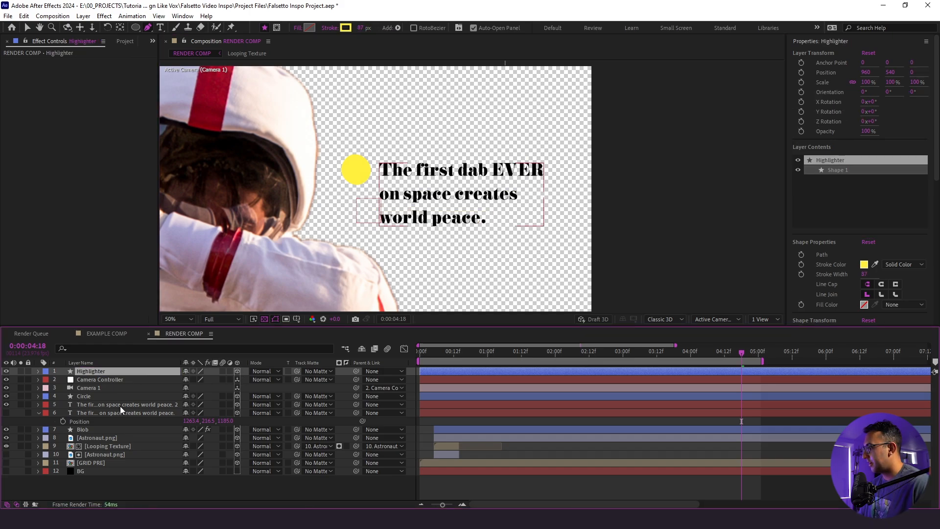
Copy the title's Position onto the Highlighter layer and set its Z position to 1189, behind the text
click(120, 406)
click(122, 413)
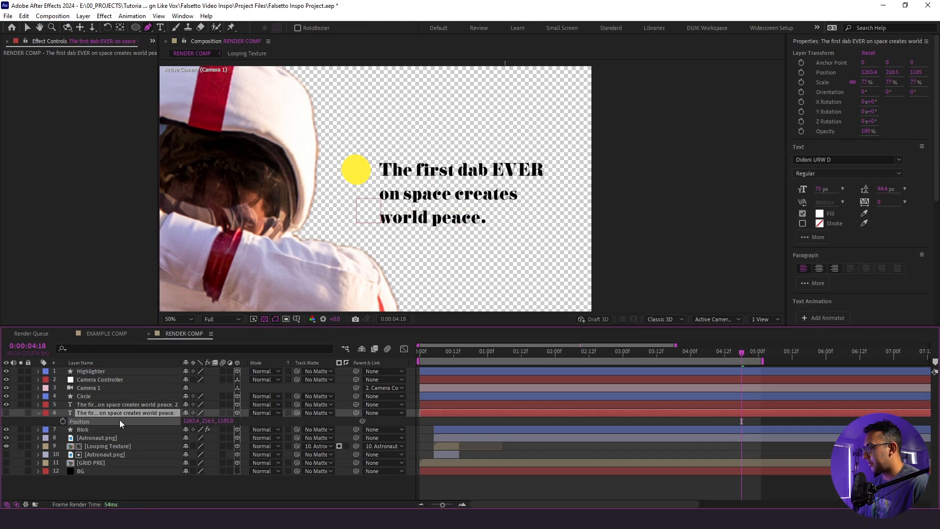
click(104, 371)
key(p)
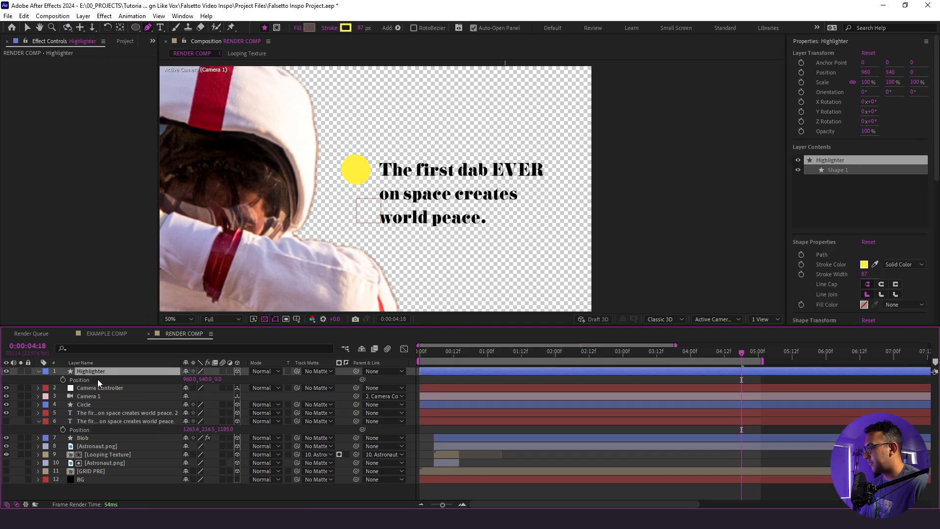
key(ctrl+v)
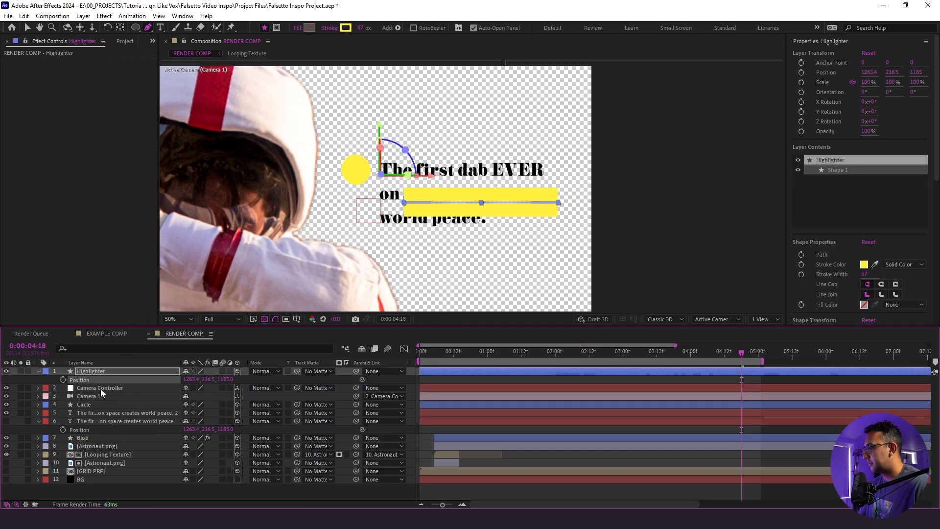
mouse_move(225, 380)
mouse_down()
mouse_move(218, 381)
mouse_move(231, 382)
mouse_up()
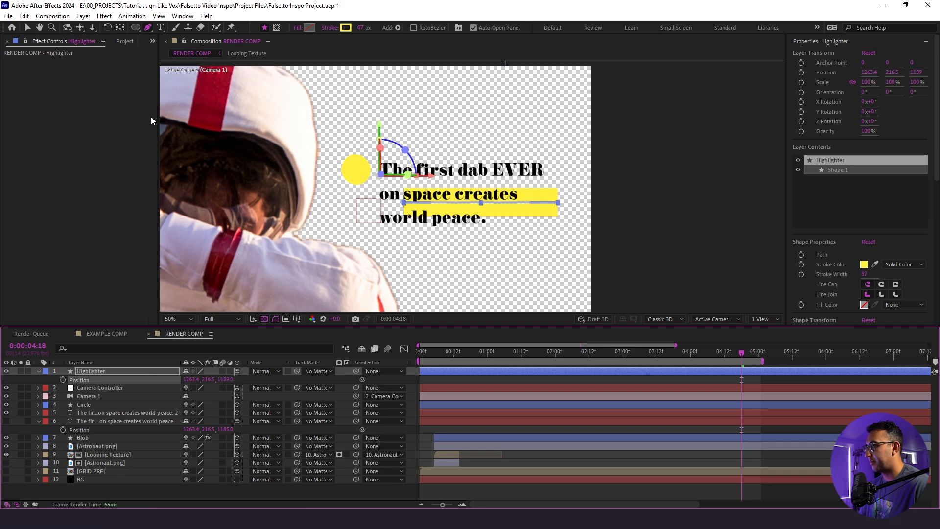
Nudge the Highlighter layer to X 1169.4, Y 264.5 so the bar sits behind "world peace."
click(27, 28)
key(shift+Down)
key(shift+Down)
key(shift+Down)
key(shift+Down)
key(shift+Down)
key(shift+Down)
key(shift+Left)
key(shift+Left)
key(shift+Left)
key(shift+Left)
key(shift+Left)
key(shift+Left)
key(shift+Left)
key(shift+Left)
key(shift+Left)
key(shift+Left)
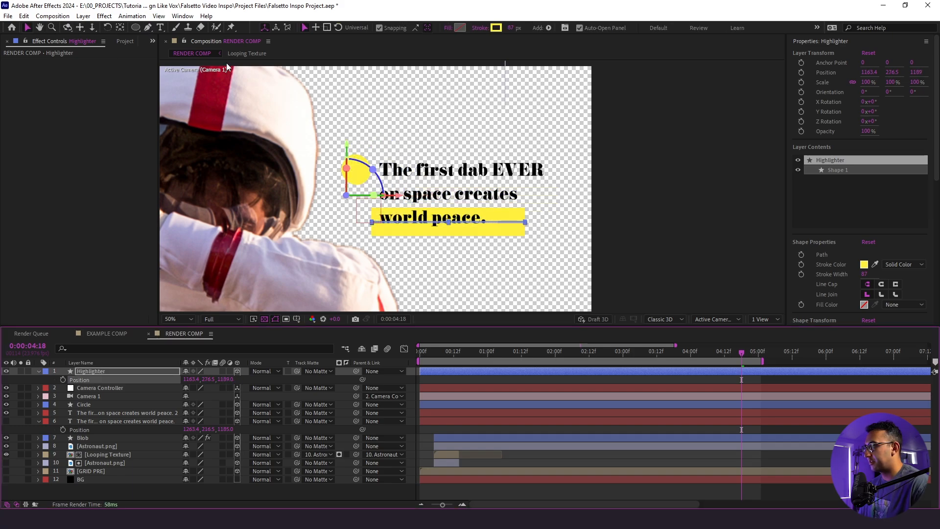
key(shift+Up)
key(shift+Up)
key(Down)
key(Down)
key(Down)
key(Down)
key(Right)
key(Right)
key(Right)
Reduce the highlighter's stroke width to 62 px and shorten its path to end just past "peace."
drag(511, 27, 495, 33)
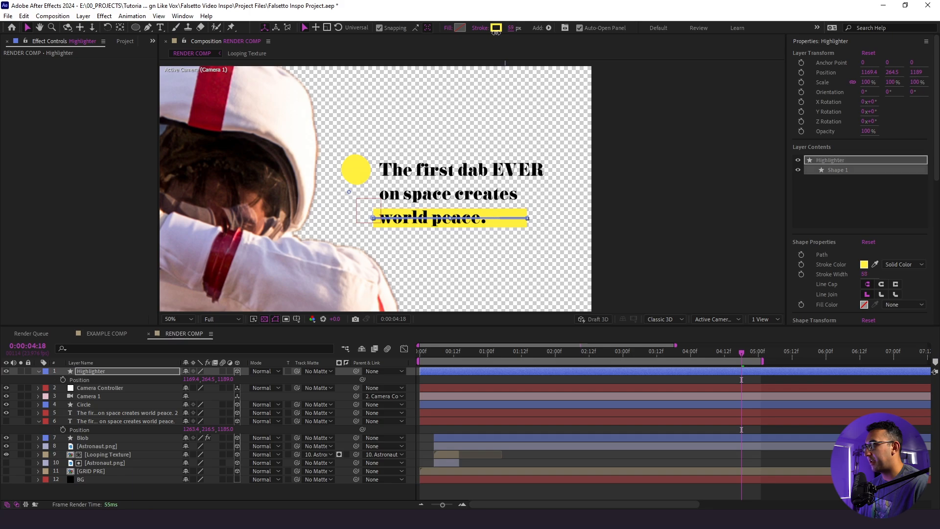
click(148, 28)
drag(527, 218, 496, 218)
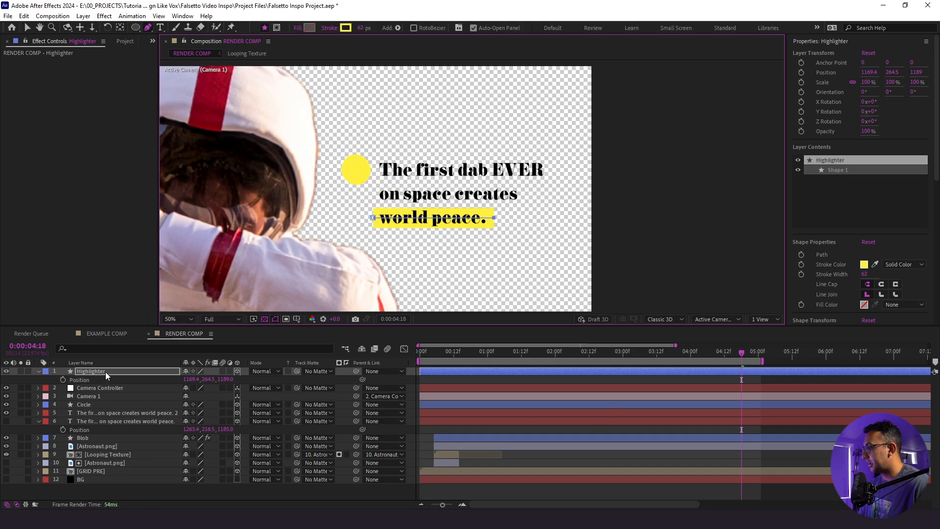
Copy the Circle layer's keyframed Trim Paths onto the Highlighter layer at 0:00:03:23 and reveal its keyframes
click(101, 405)
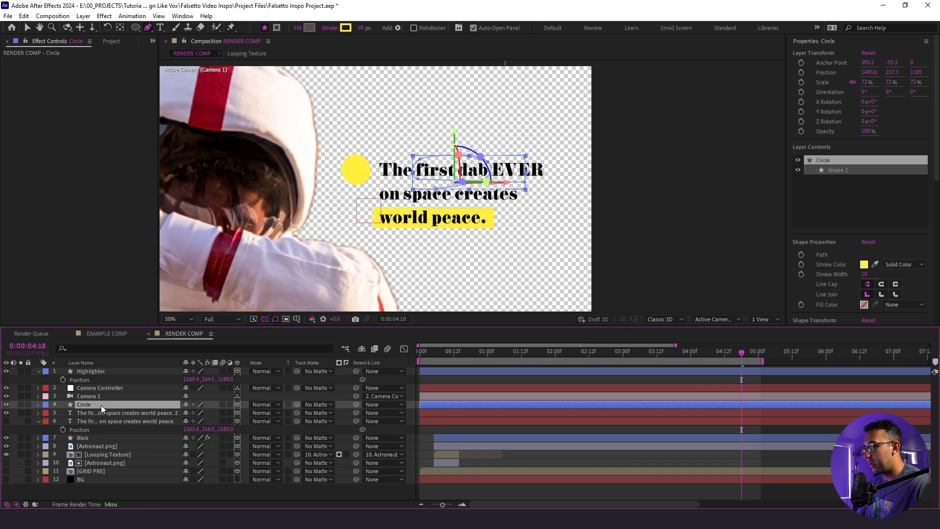
key(u)
click(39, 404)
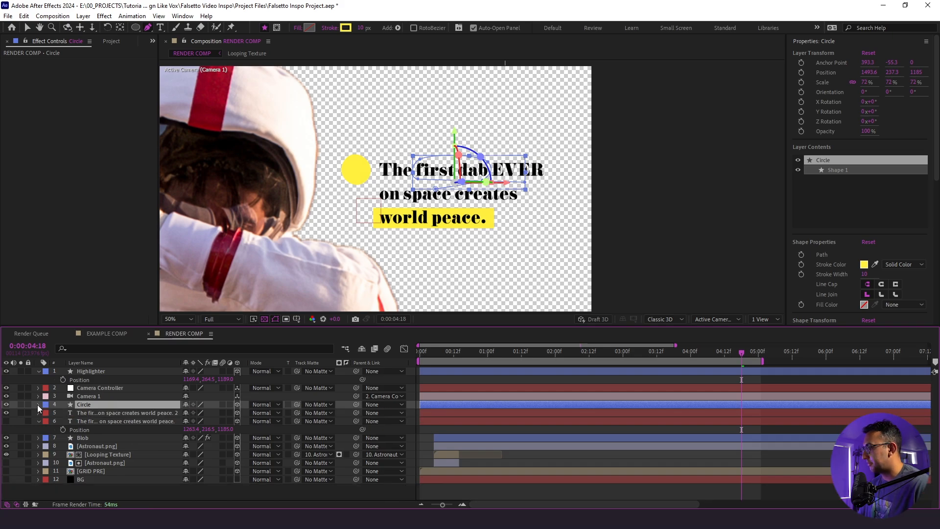
click(38, 404)
click(74, 429)
click(688, 352)
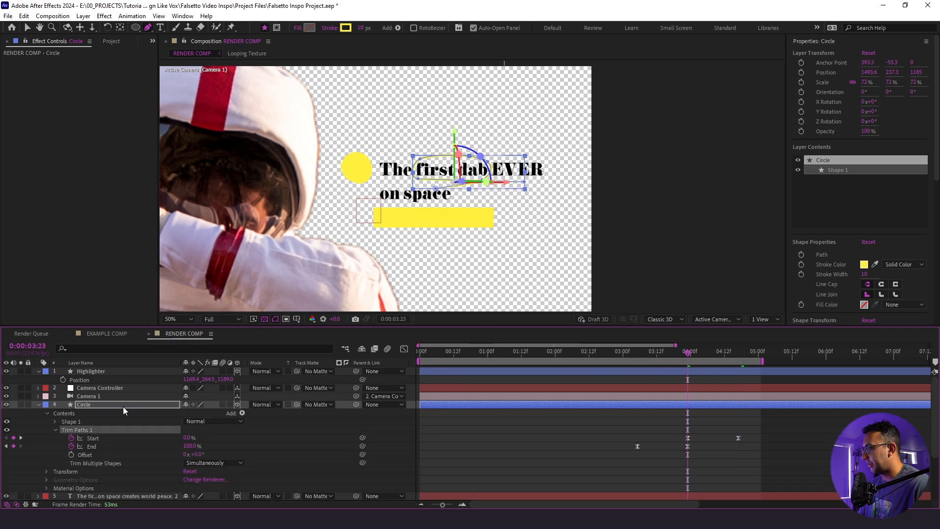
click(116, 374)
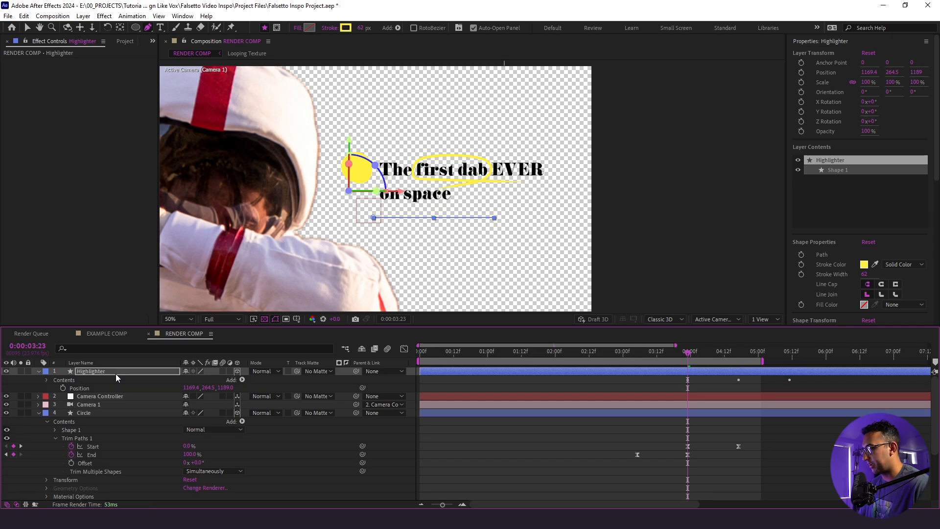
key(u)
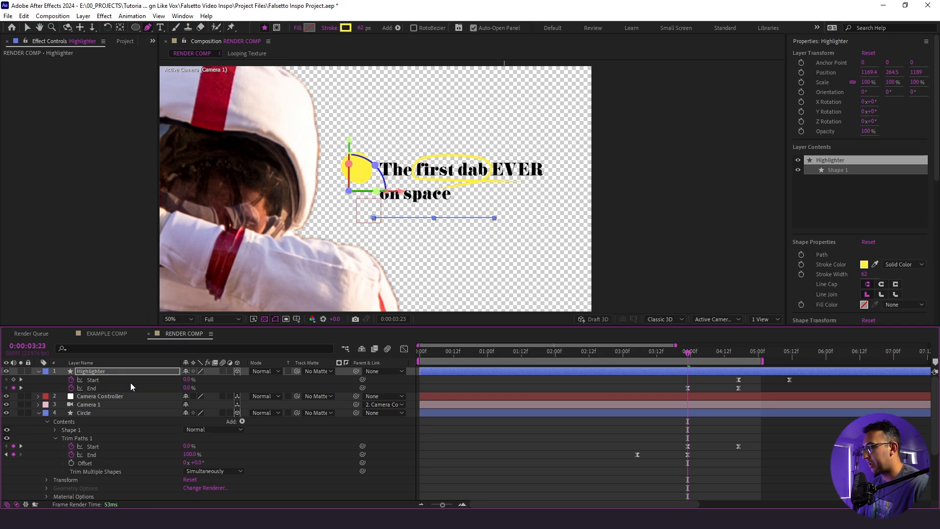
Remove the Highlighter's Trim Paths Start animation so only End draws the bar on, and preview it
click(72, 381)
click(809, 384)
key(space)
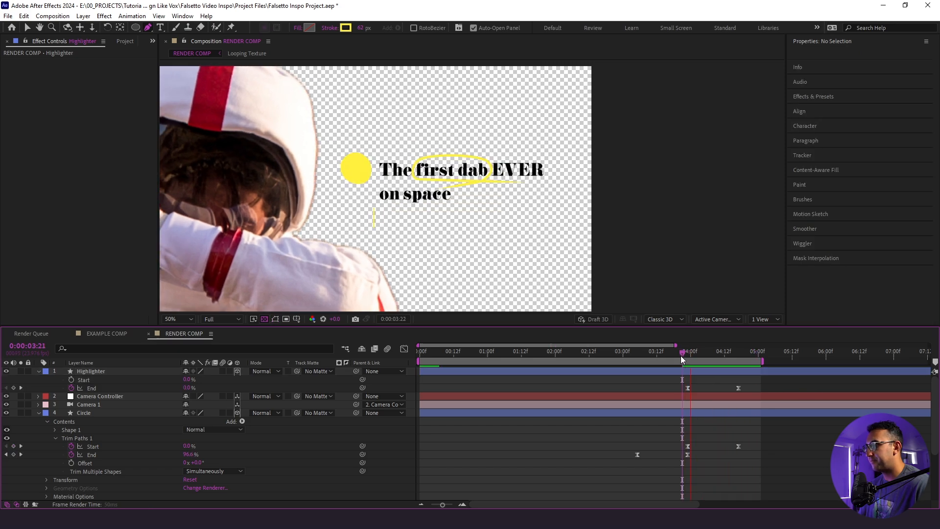
drag(689, 361, 707, 365)
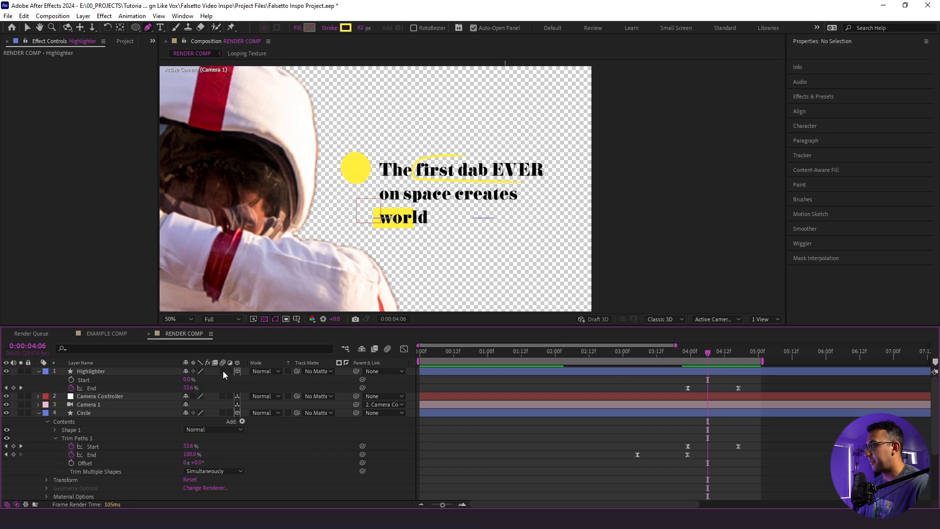
Rename the black title layer as Black Text and the white title layer as White Text
click(39, 413)
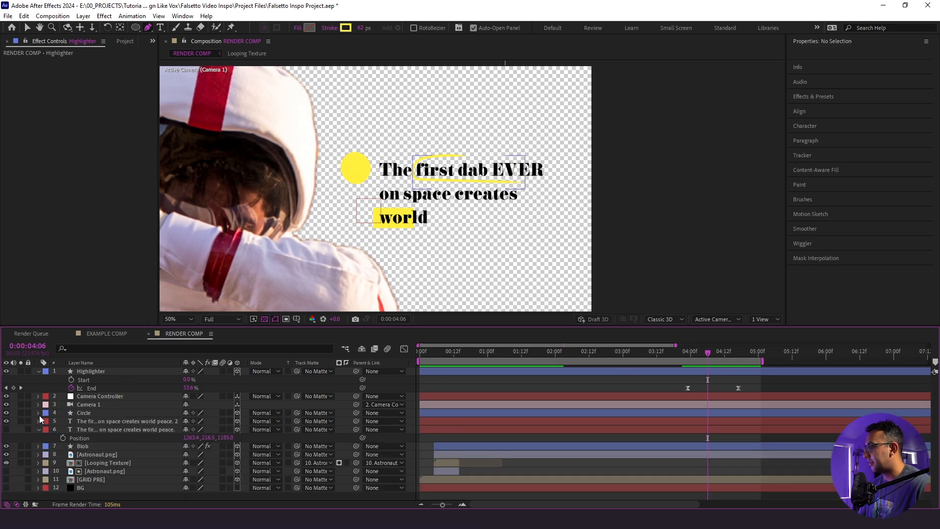
click(98, 422)
key(Return)
text(Black Text)
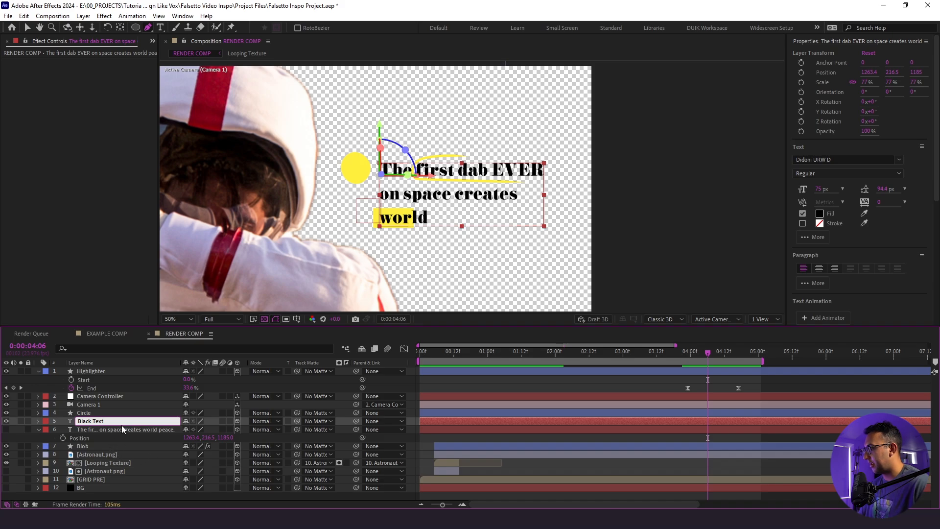
click(125, 429)
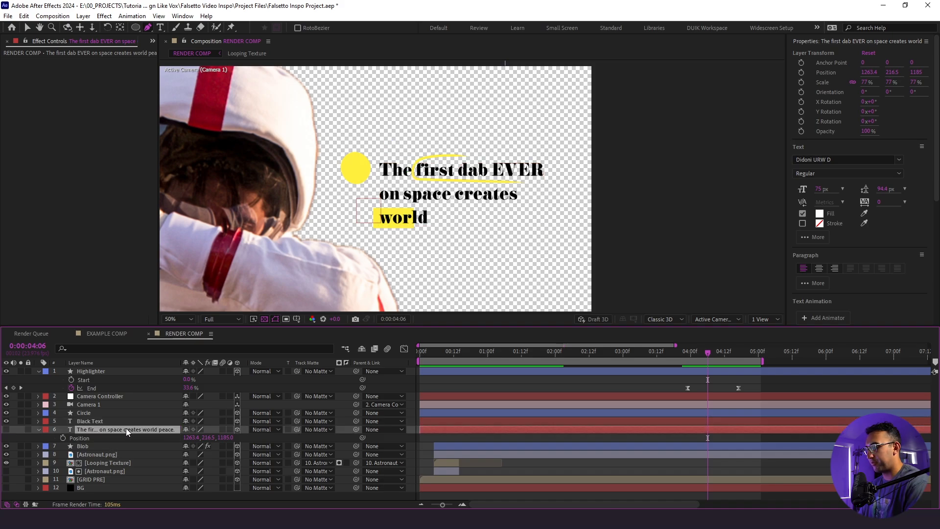
click(110, 412)
click(104, 363)
Move the Highlighter layer directly above Black Text, set it as Black Text's track matte and turn its visibility back on
click(110, 372)
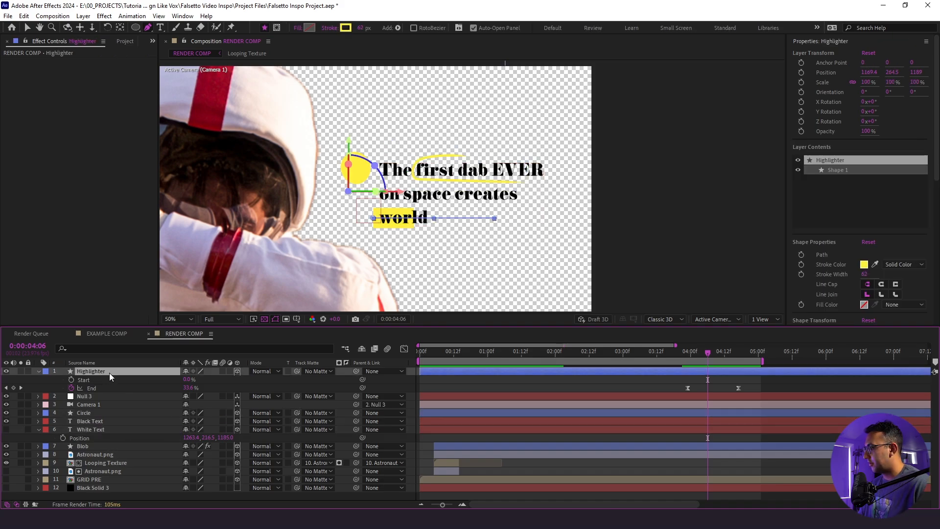
drag(110, 372, 142, 416)
click(144, 420)
drag(298, 421, 124, 395)
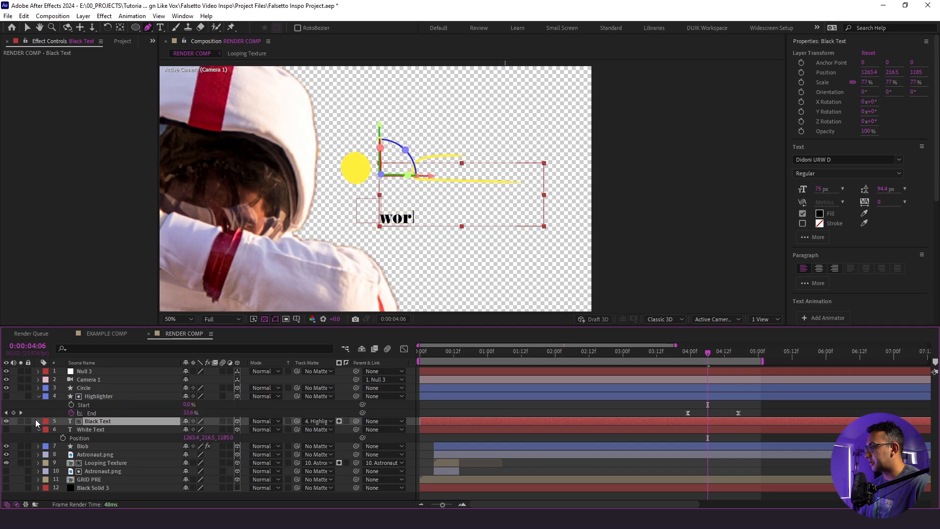
click(6, 396)
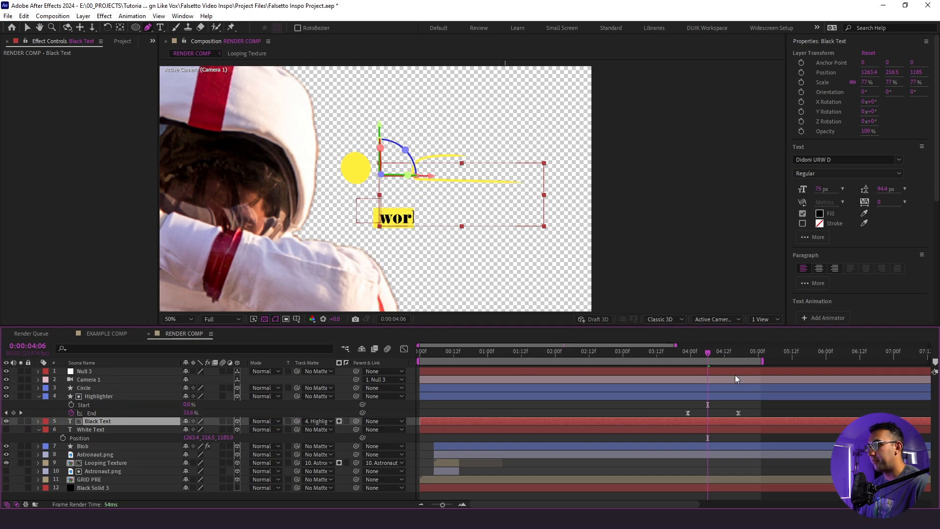
Preview the highlight reveal and shift the Highlighter layer earlier so its End animation starts at about 0:00:03:15
click(680, 354)
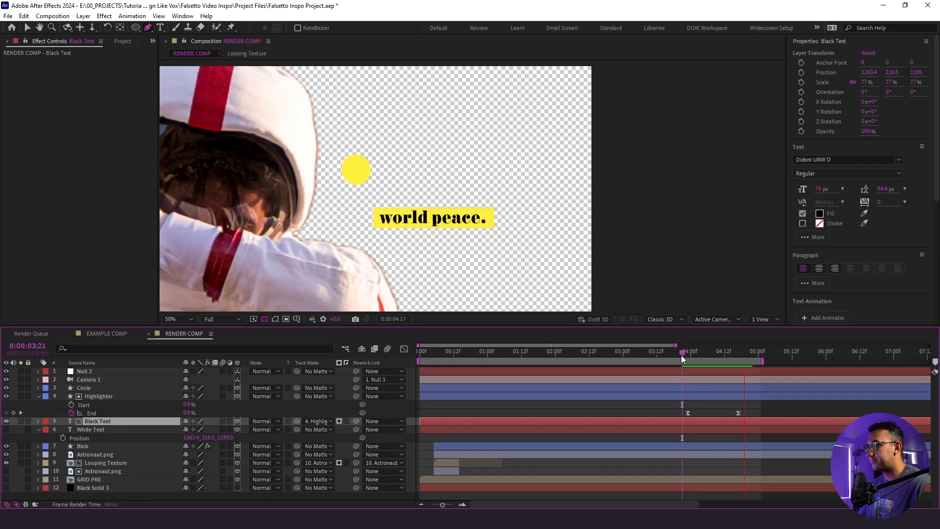
key(space)
key(space)
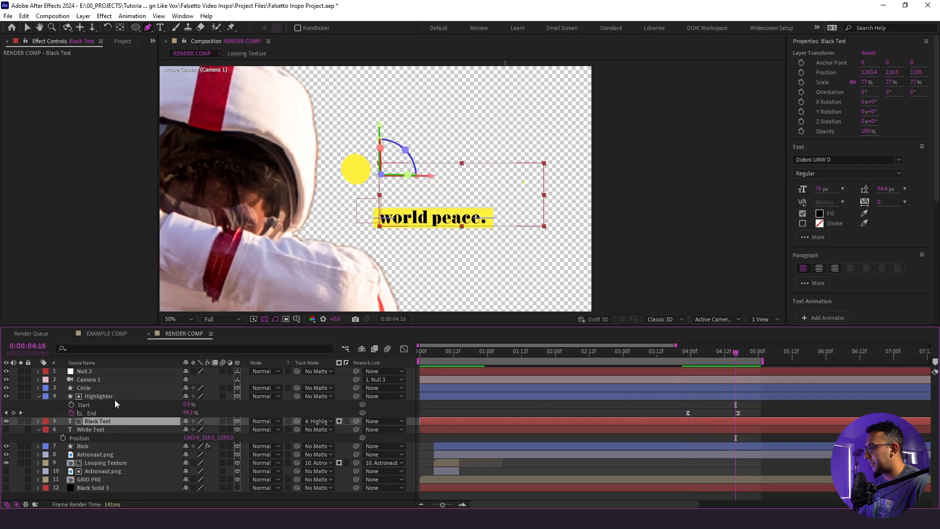
click(115, 396)
drag(695, 398, 712, 398)
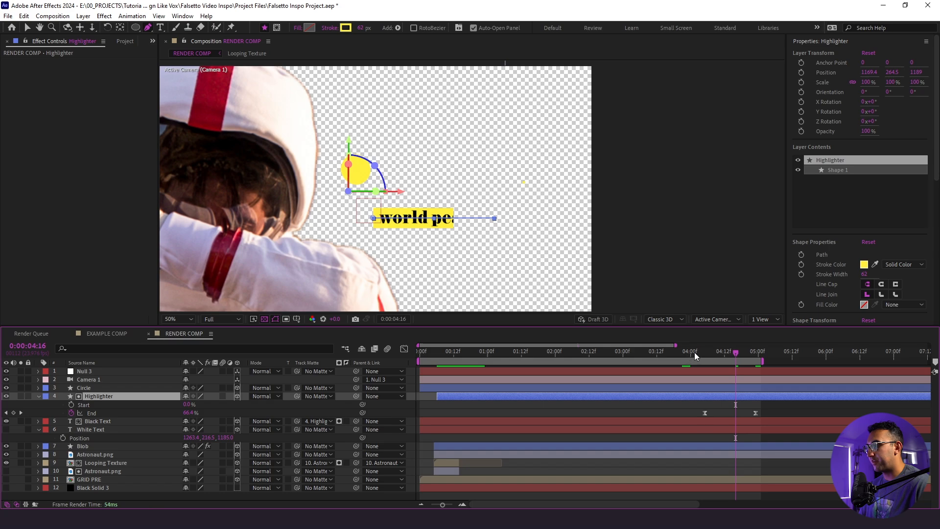
key(space)
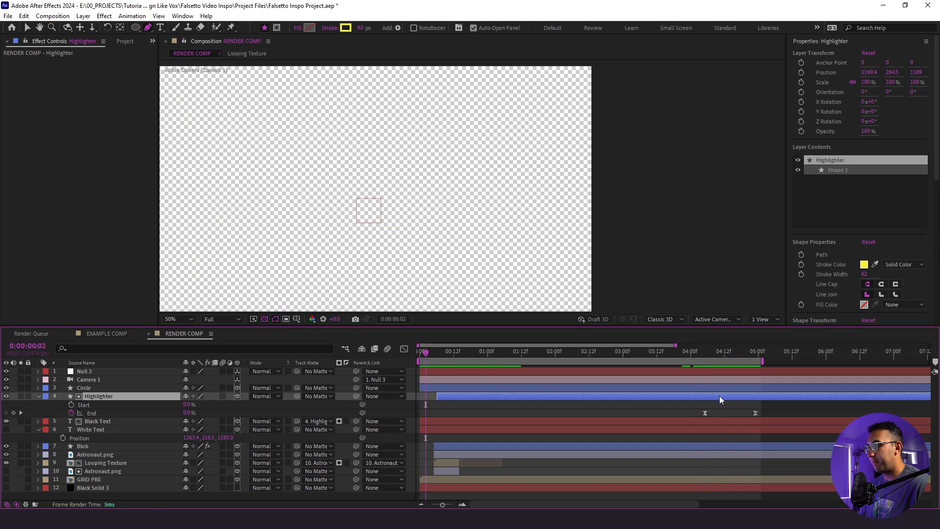
drag(718, 395, 679, 397)
click(666, 355)
key(space)
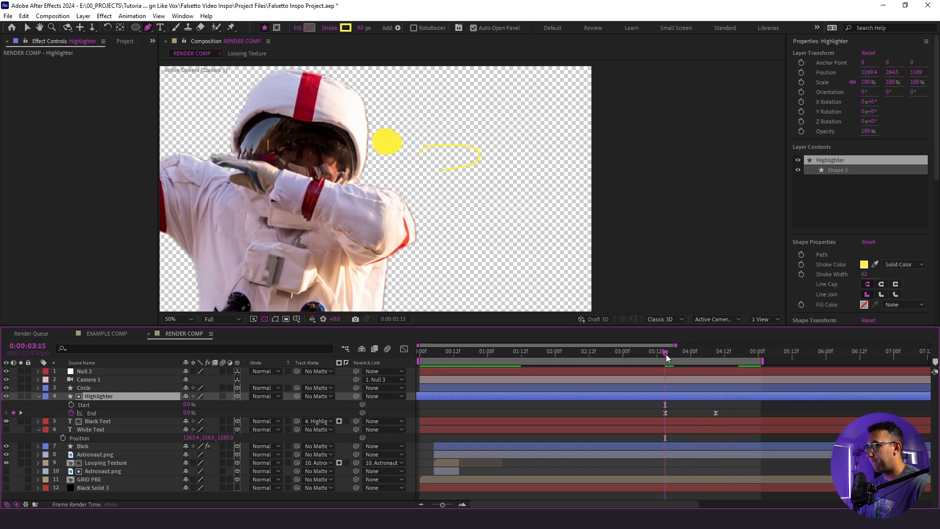
click(667, 354)
key(space)
key(space)
Show the White Text layer, turn off the transparency grid and preview the title with its highlight
click(6, 430)
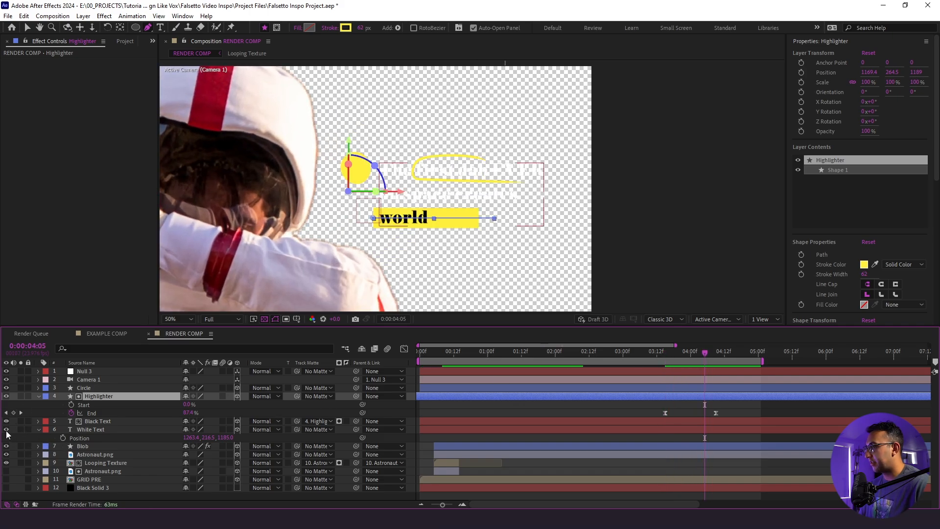
click(265, 319)
drag(697, 359, 617, 365)
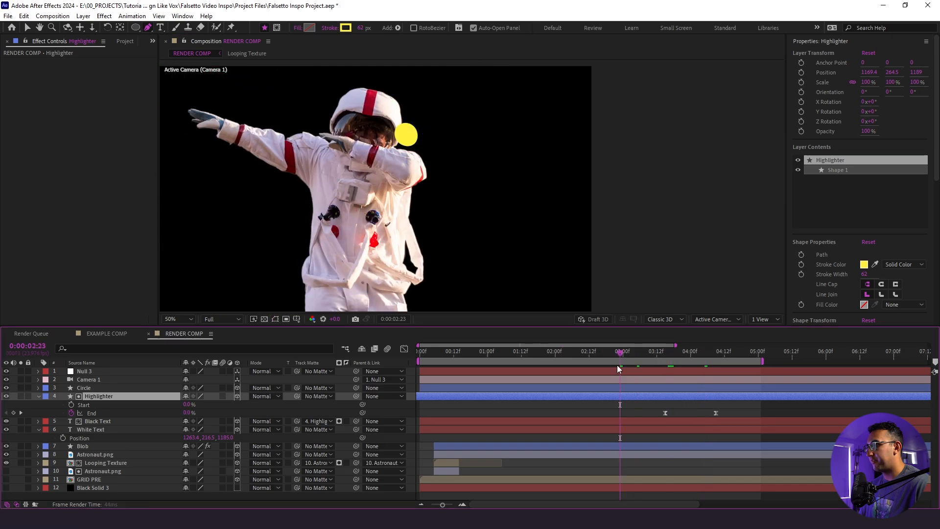
key(space)
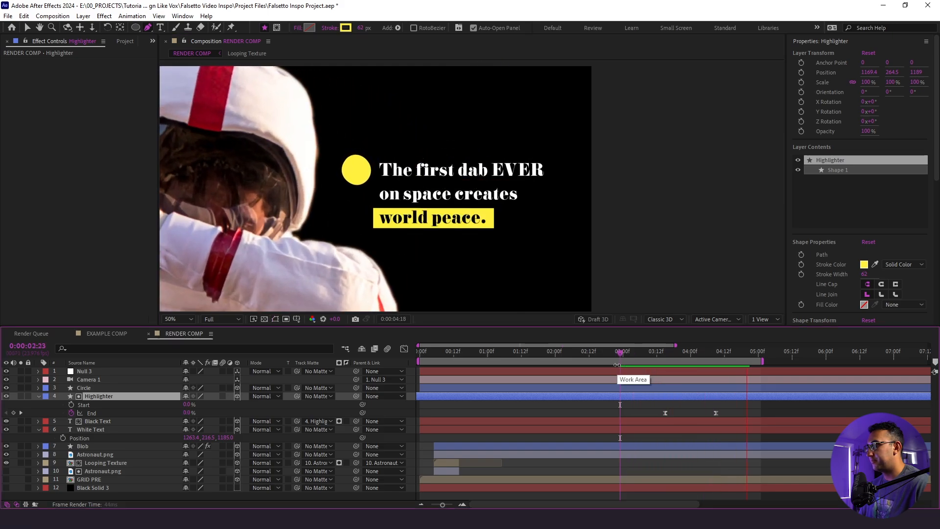
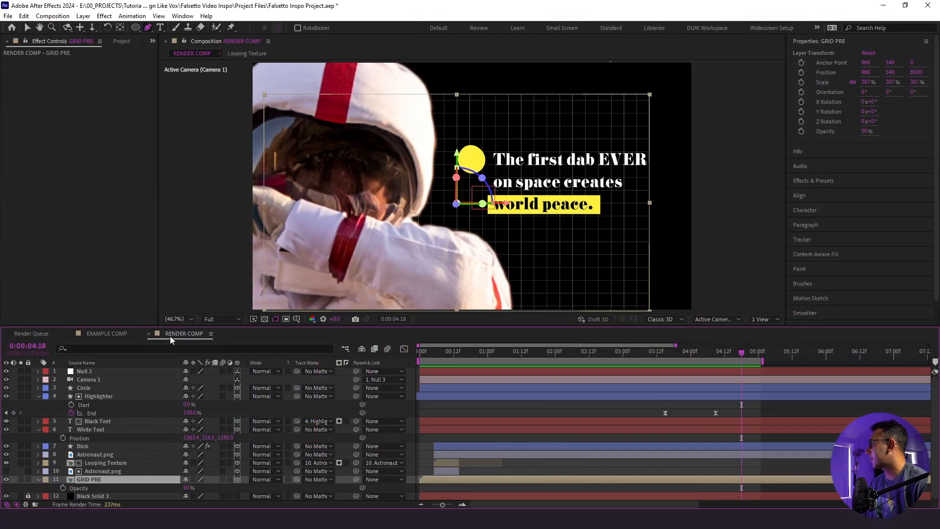
Change the background solid's color to dark gray 212121 and play back the opening of the scene
click(78, 495)
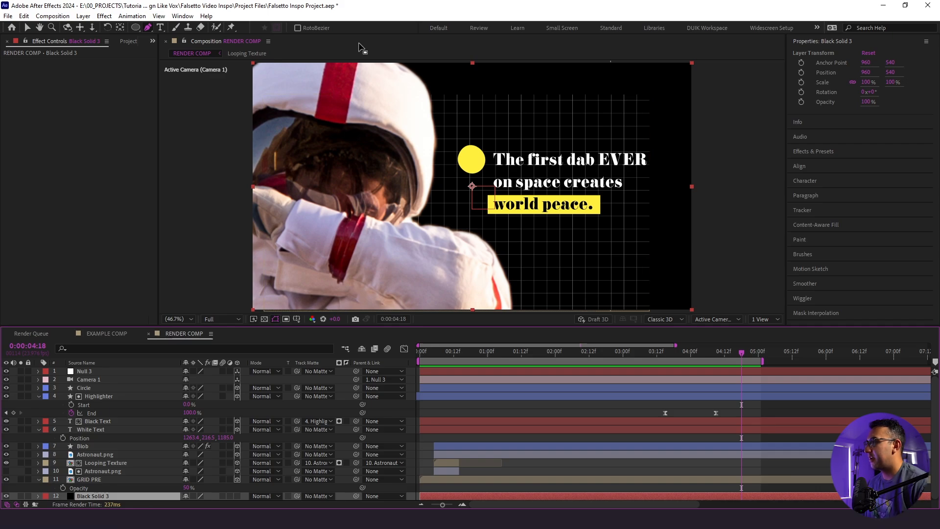
click(84, 16)
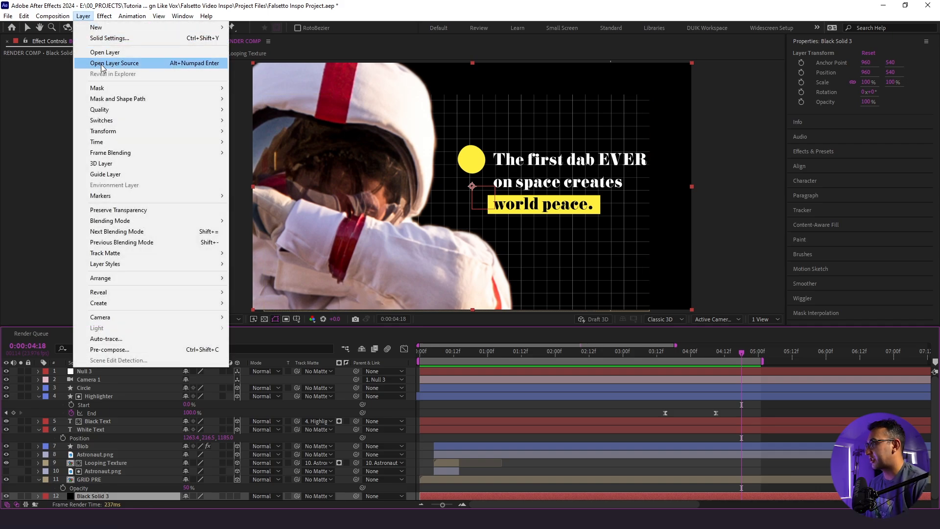
click(106, 40)
click(752, 204)
text(212121)
click(815, 166)
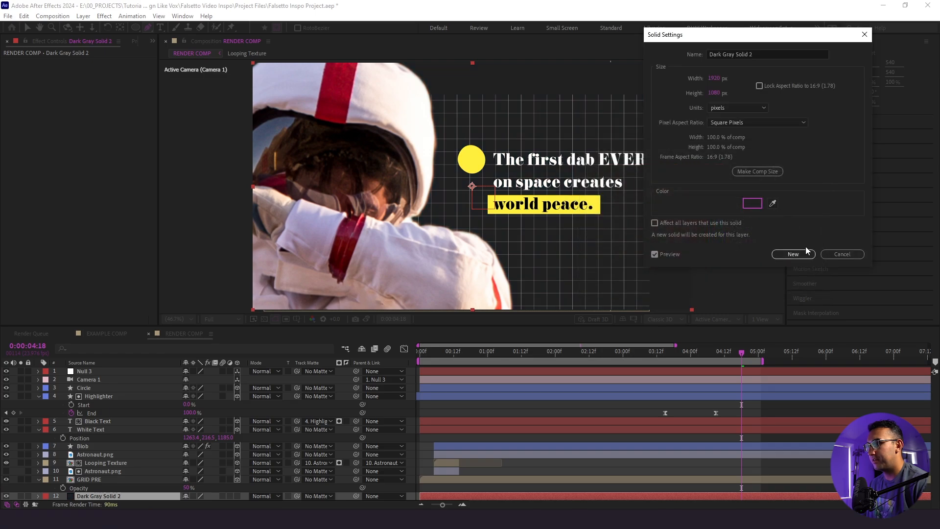
click(804, 254)
click(426, 354)
key(space)
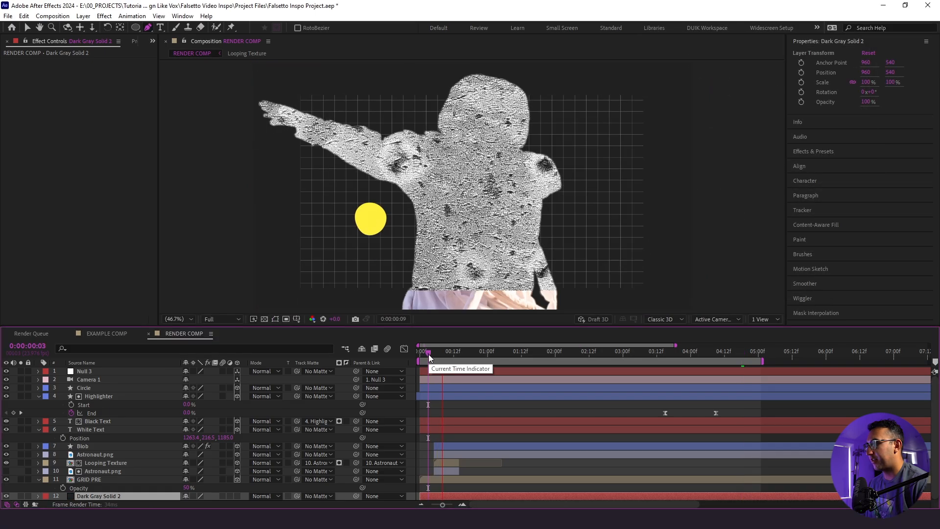
key(space)
Set the Blob layer's blending mode to Screen and preview it over the astronaut
click(89, 446)
click(272, 448)
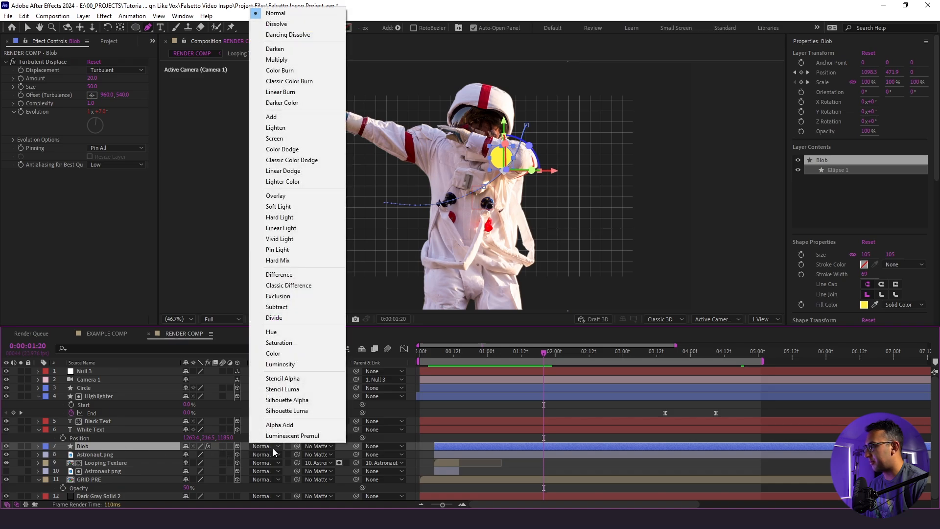
click(304, 140)
key(space)
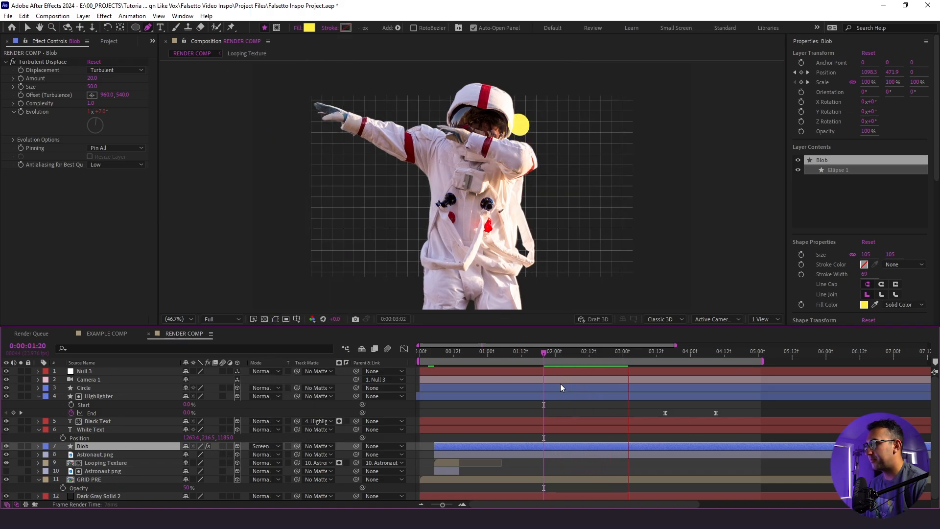
click(588, 355)
key(space)
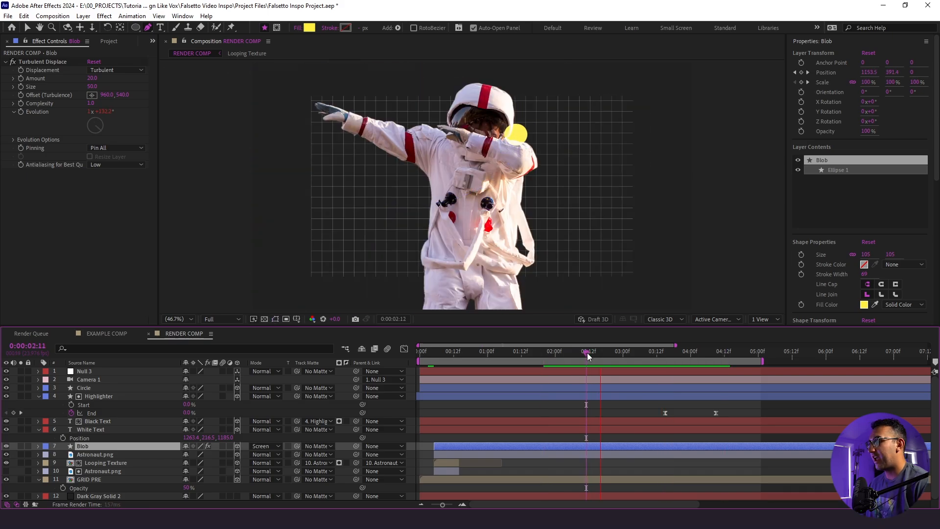
key(space)
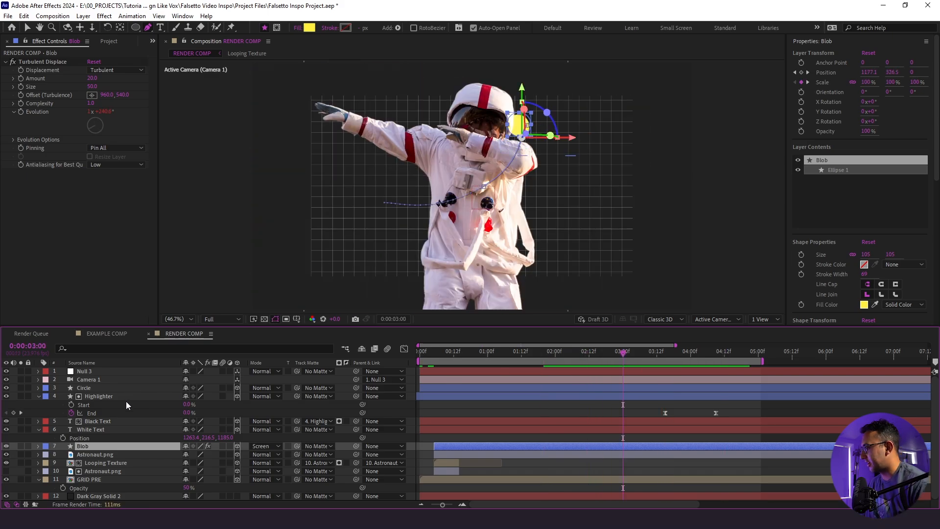
Apply Levels to the visible Astronaut.png layer, with Input White 25828.9 and Gamma 0.67 for more contrast
click(104, 455)
key(ctrl+space)
text(lev)
key(Return)
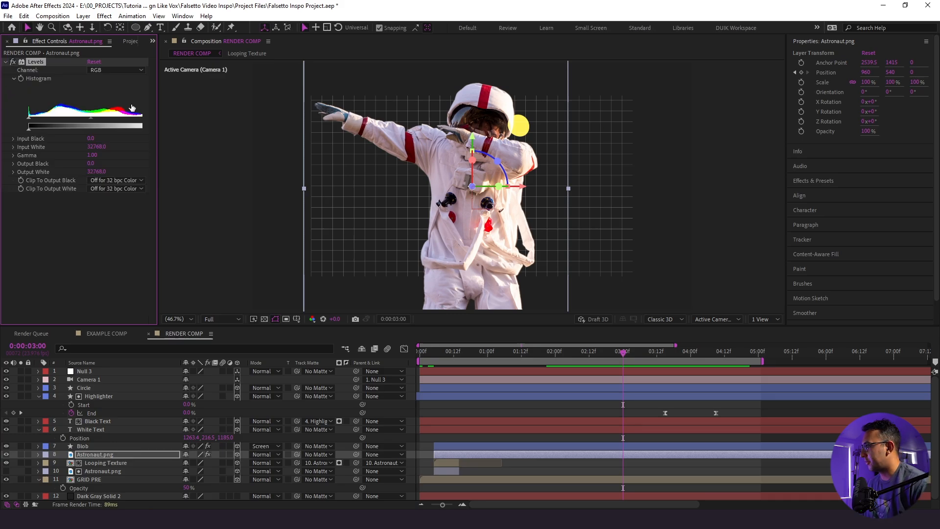
drag(158, 109, 91, 118)
Apply the Tritone effect to the same astronaut layer
click(95, 452)
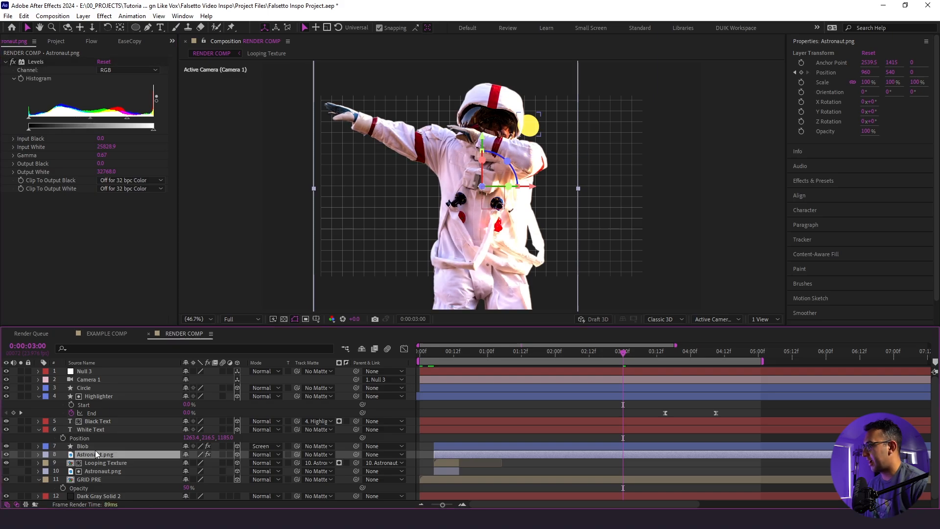
key(ctrl+space)
text(tri)
key(Return)
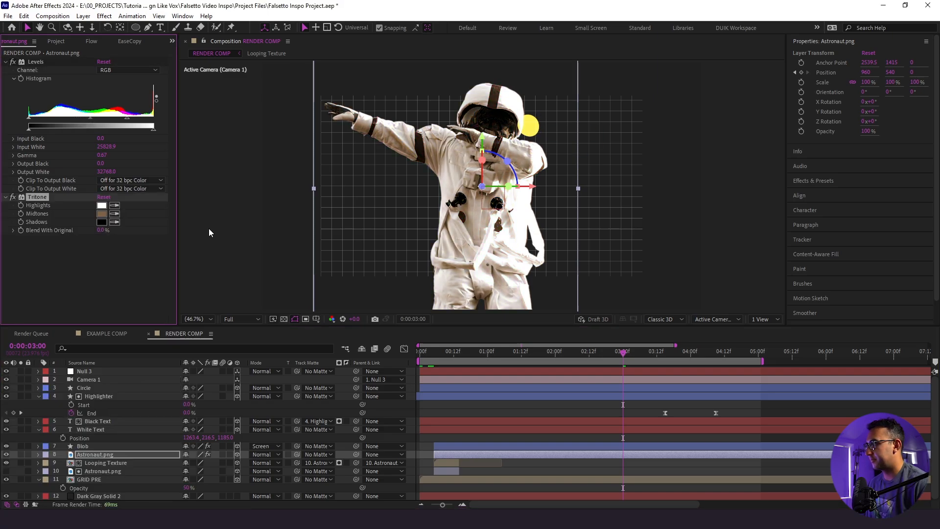
Make Tritone's Midtones color slightly grayer and raise Blend With Original to bring back some of the astronaut's color
drag(618, 220, 616, 220)
click(785, 172)
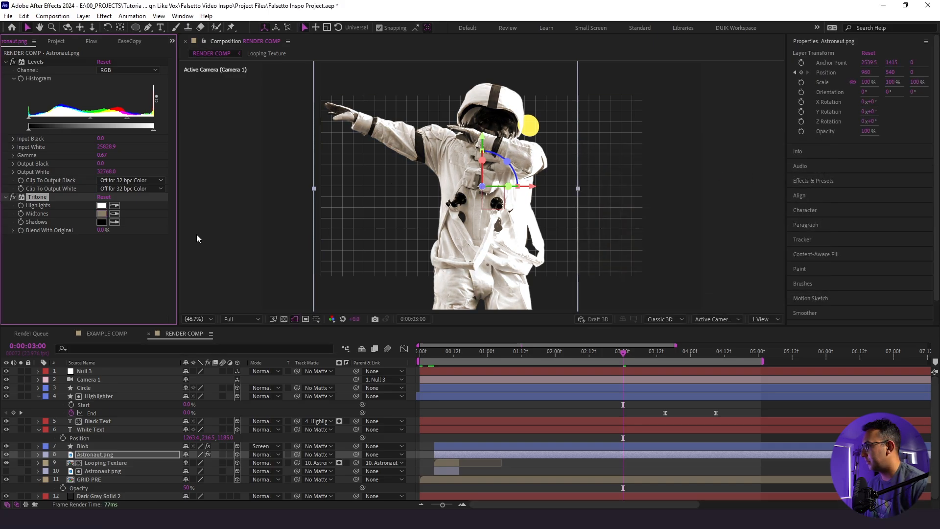
drag(100, 230, 108, 232)
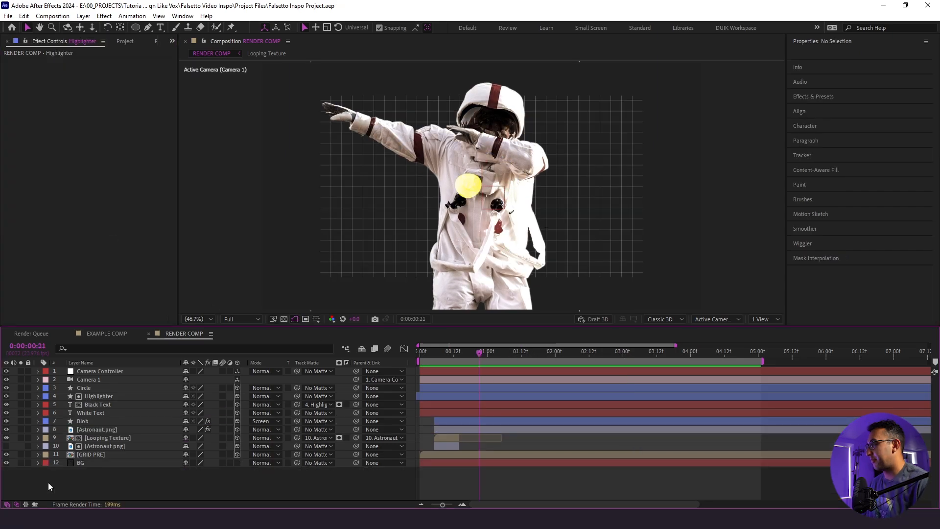
Add a new adjustment layer to RENDER COMP and name it Posterize
click(83, 16)
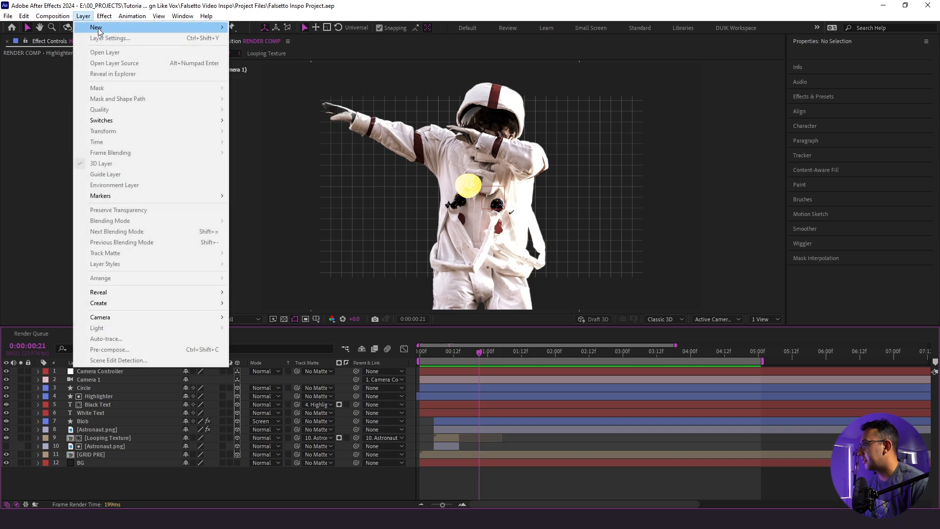
mouse_move(98, 27)
click(298, 91)
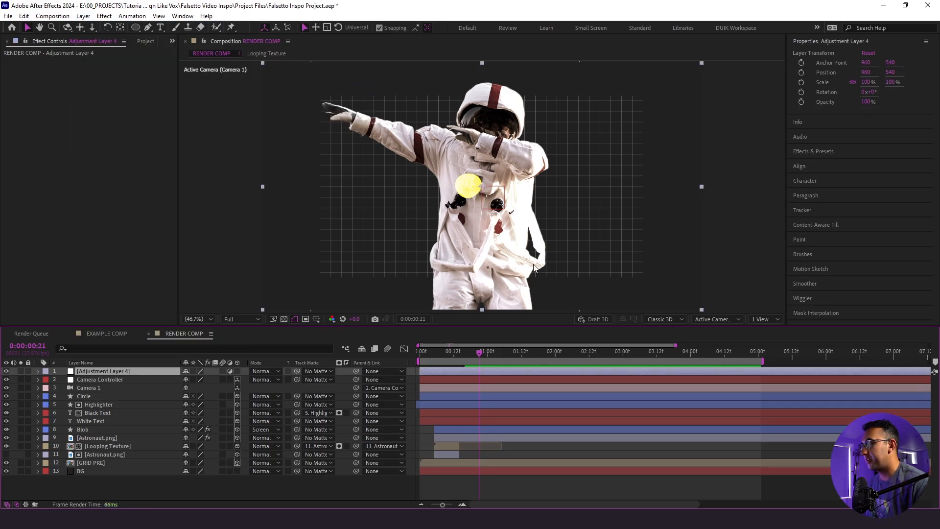
key(Return)
text(Posterize)
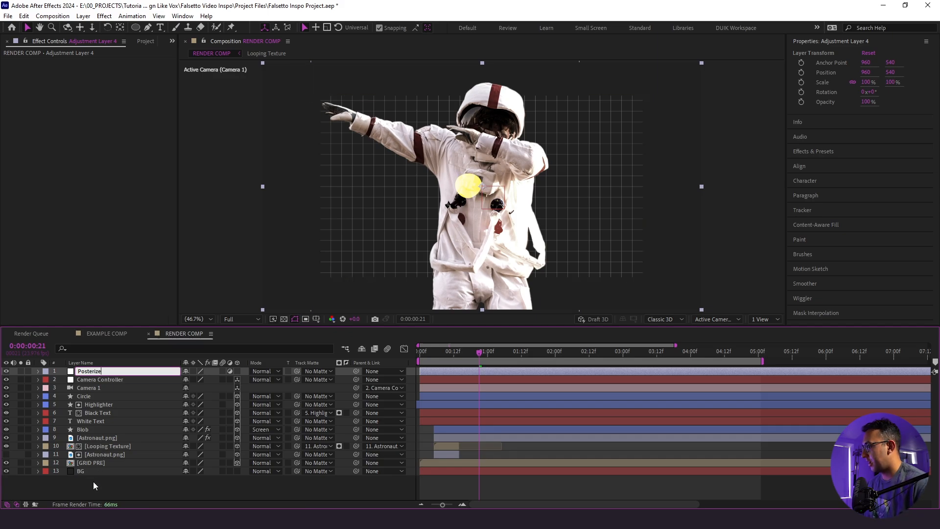
key(Return)
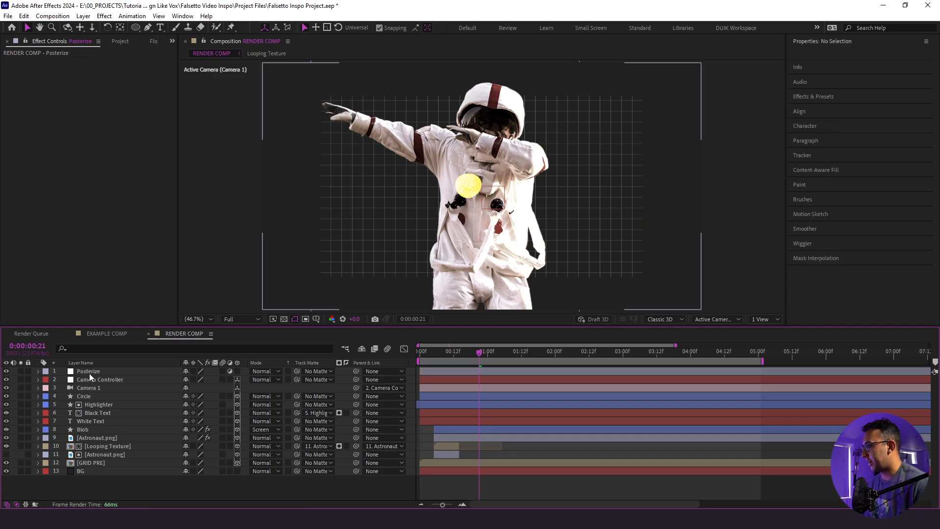
Apply Posterize Time to the Posterize layer with a Frame Rate of 12 and preview the composition
key(ctrl+space)
text(post)
key(Down)
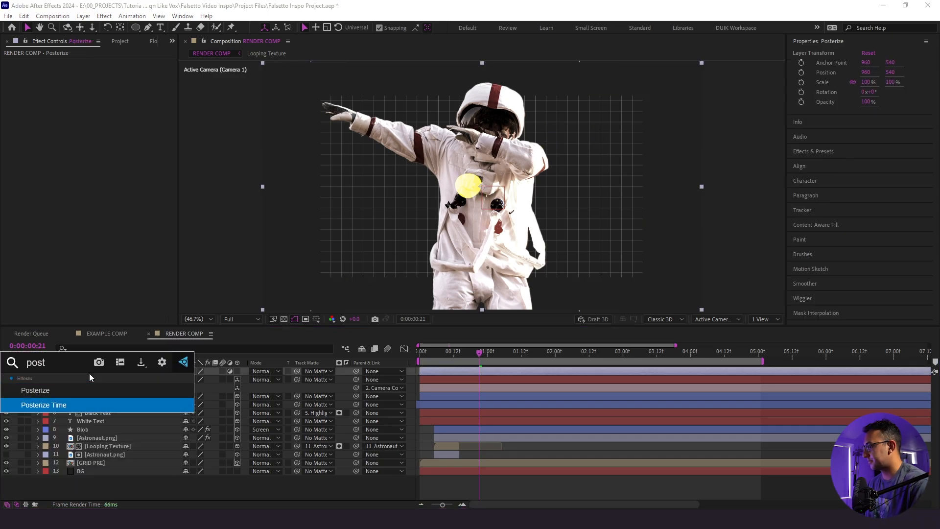
key(Return)
click(103, 70)
click(112, 242)
drag(445, 355, 404, 366)
key(space)
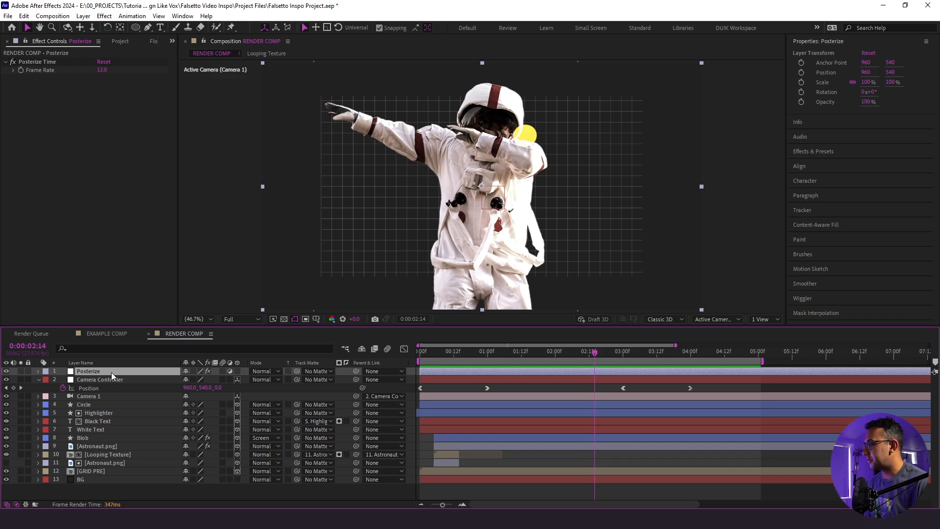
Duplicate the Posterize adjustment layer and name the copy Camera Lens Blur
key(ctrl+d)
key(Return)
text(Camera Lens Blur)
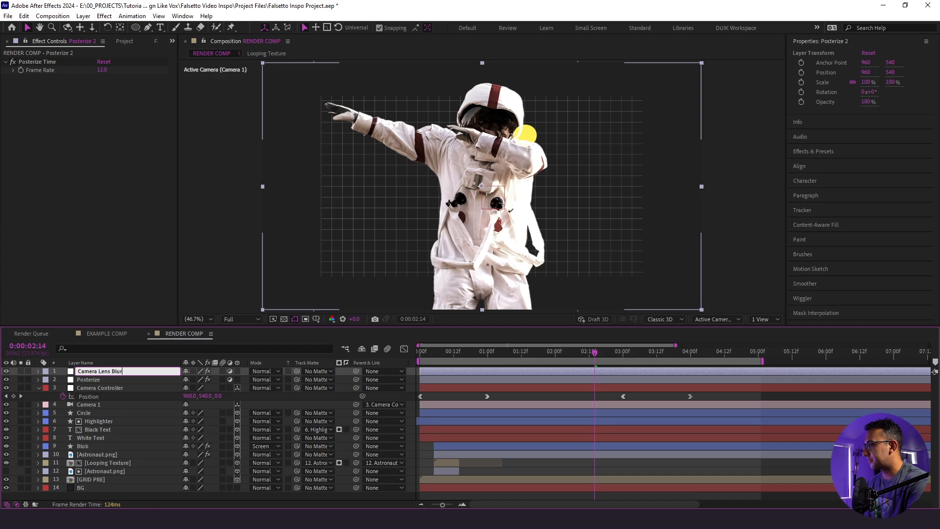
key(Return)
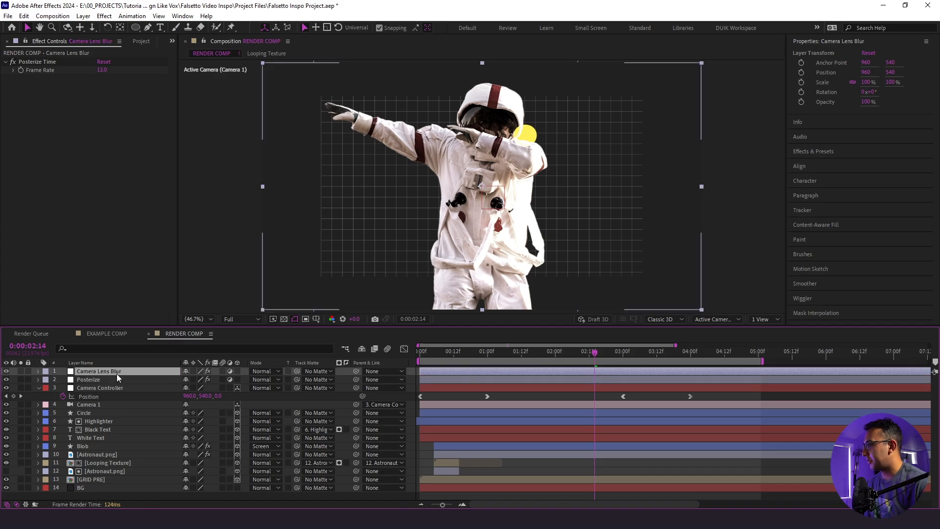
Replace the Posterize Time effect on the Camera Lens Blur layer with the Camera Lens Blur effect
click(36, 62)
key(Delete)
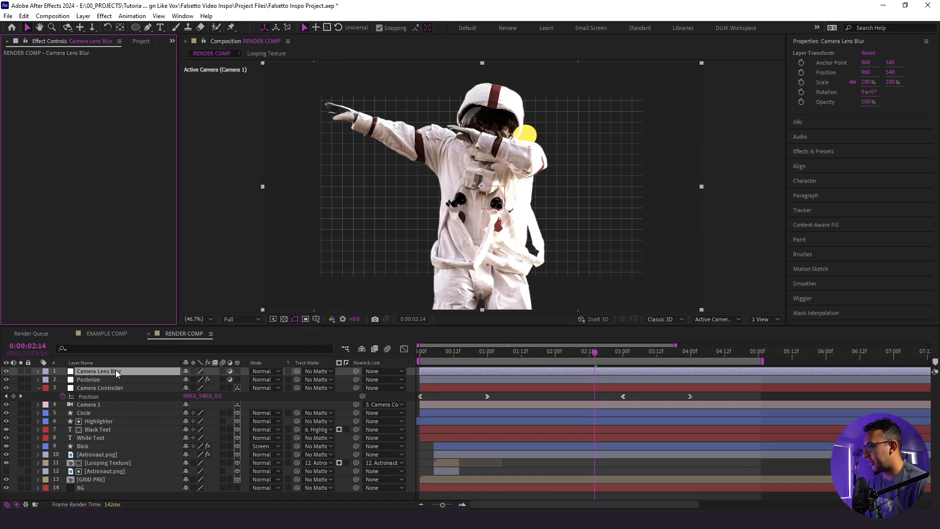
key(ctrl+space)
text(lens)
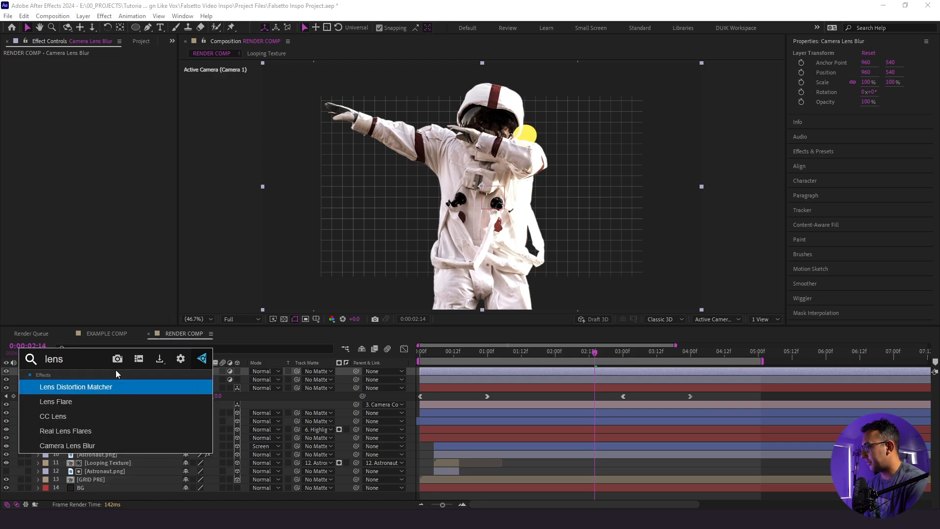
key(Down)
key(Down)
key(Down)
key(Down)
key(Return)
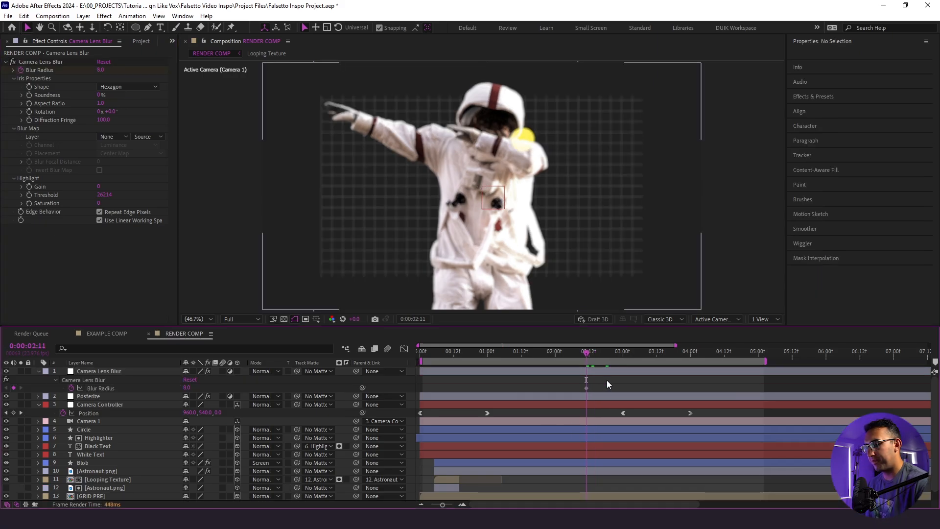
Add another Blur Radius keyframe on the Camera Lens Blur layer a few frames after the first and advance the playhead
key(space)
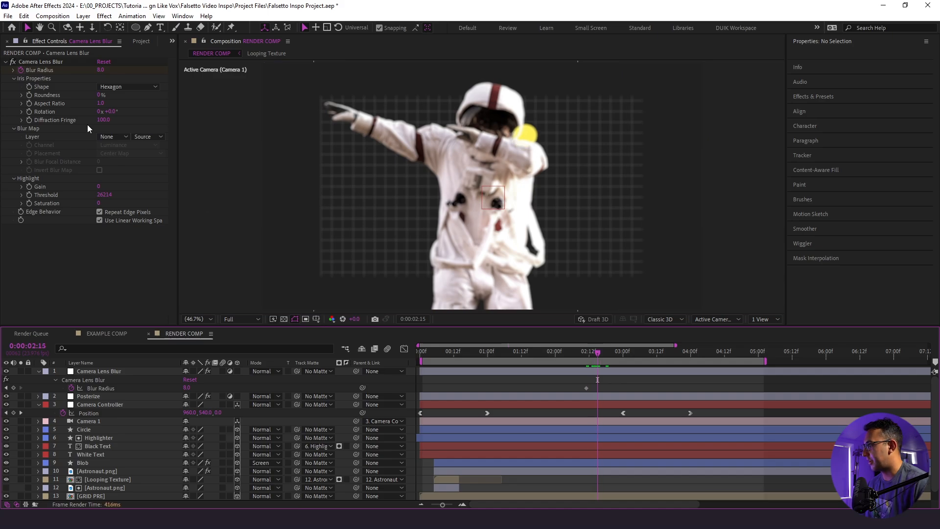
click(14, 388)
click(607, 383)
key(Page_Down)
key(Page_Down)
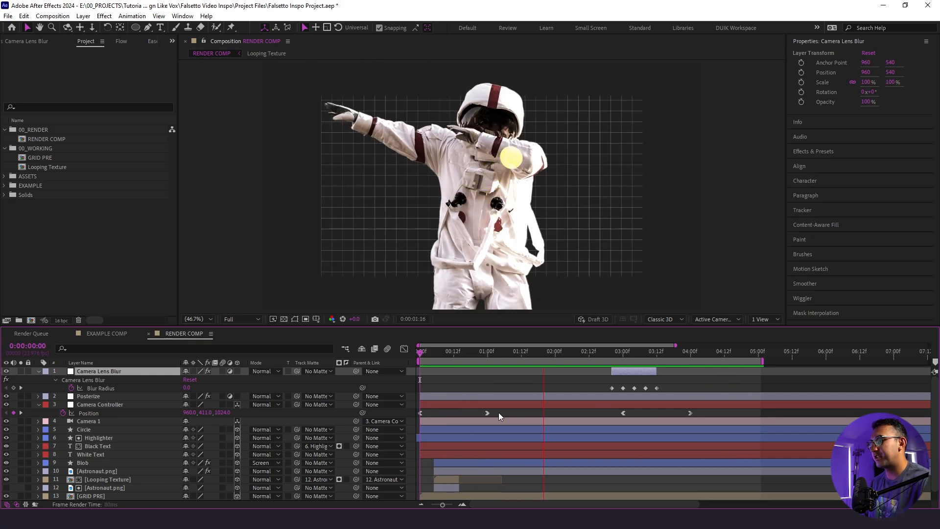
Duplicate the GRID PRE composition in the project and open the copy, GRID PRE 2
click(79, 225)
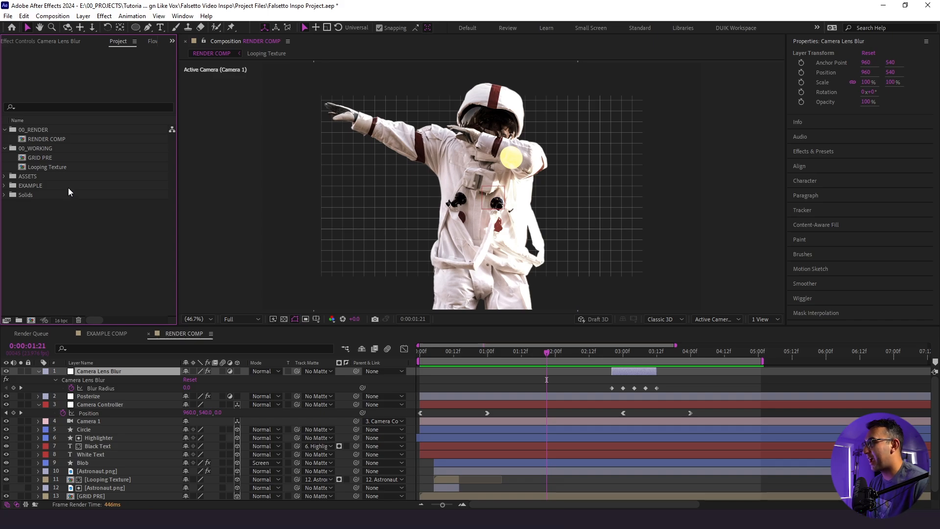
click(53, 155)
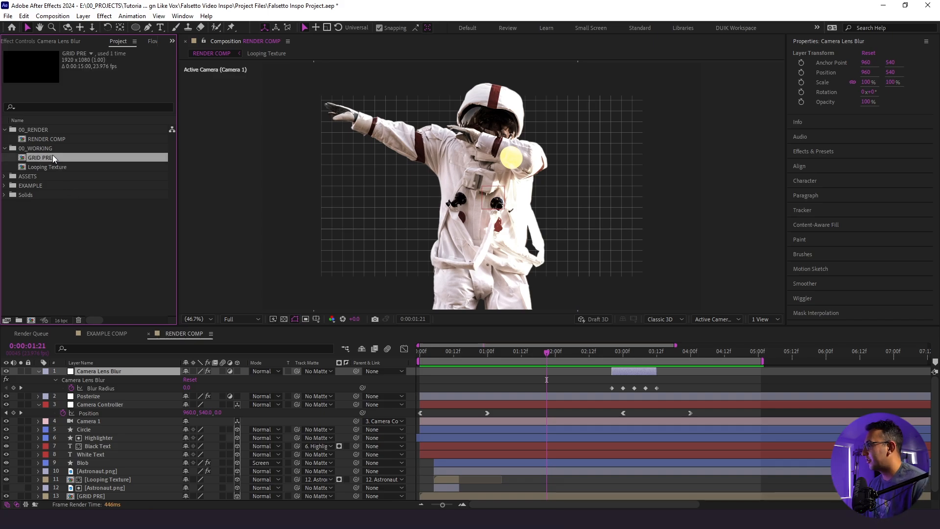
key(ctrl+d)
double_click(45, 167)
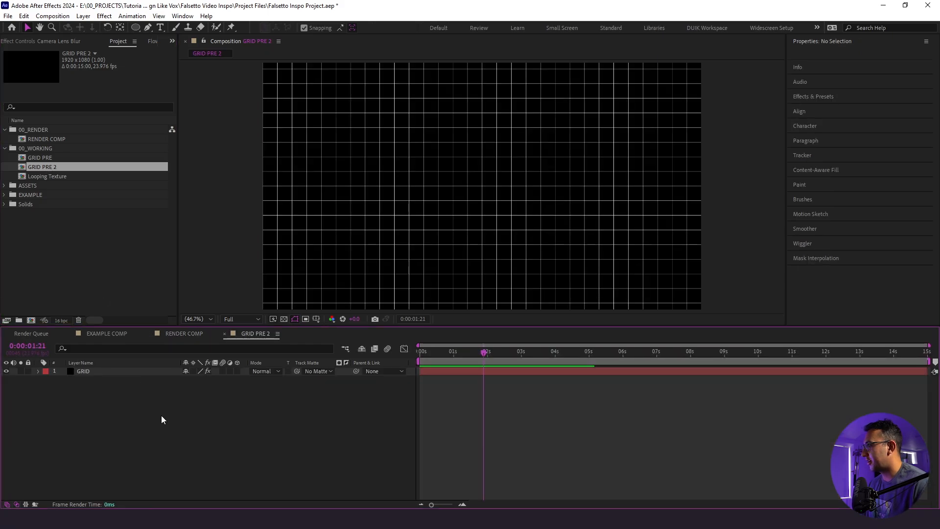
Change the GRID solid's color to white in GRID PRE 2
click(121, 372)
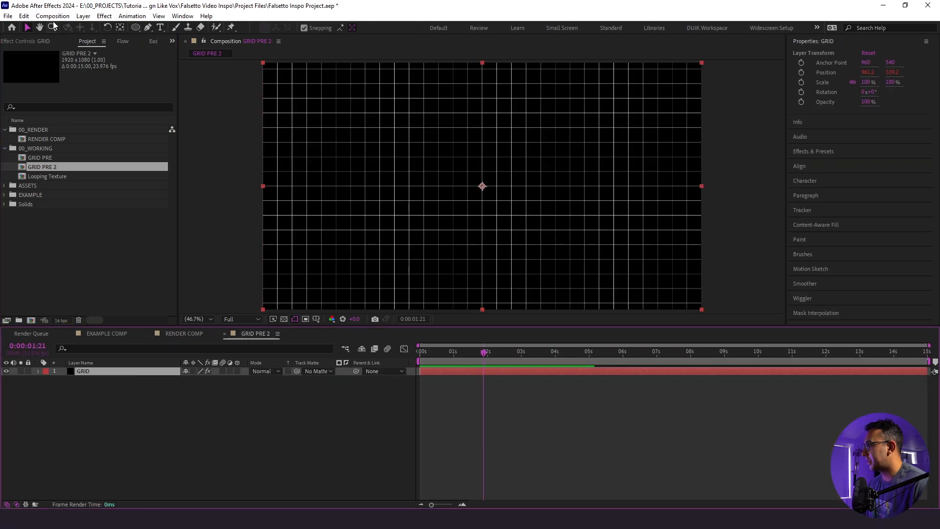
click(83, 15)
click(115, 36)
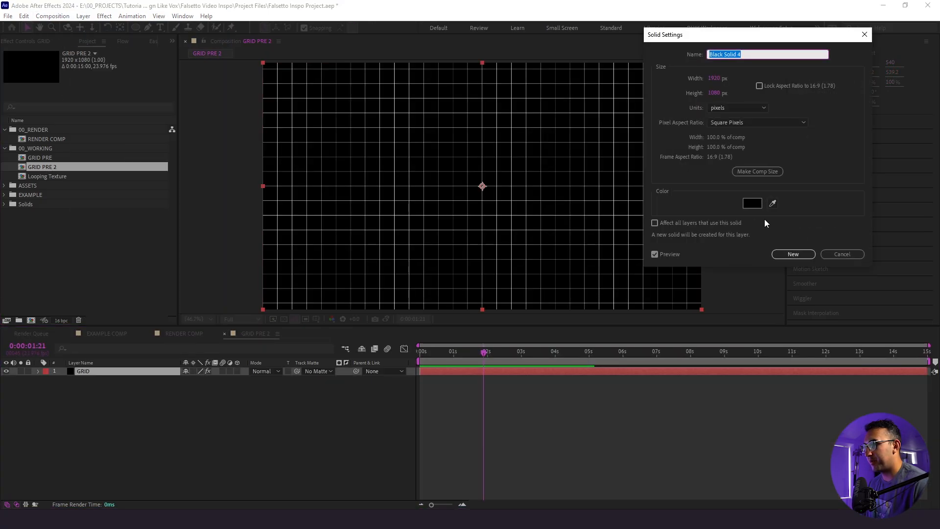
click(754, 205)
drag(637, 196, 486, 95)
Replace the Grid effect on the white GRID solid with CC Ball Action
click(34, 62)
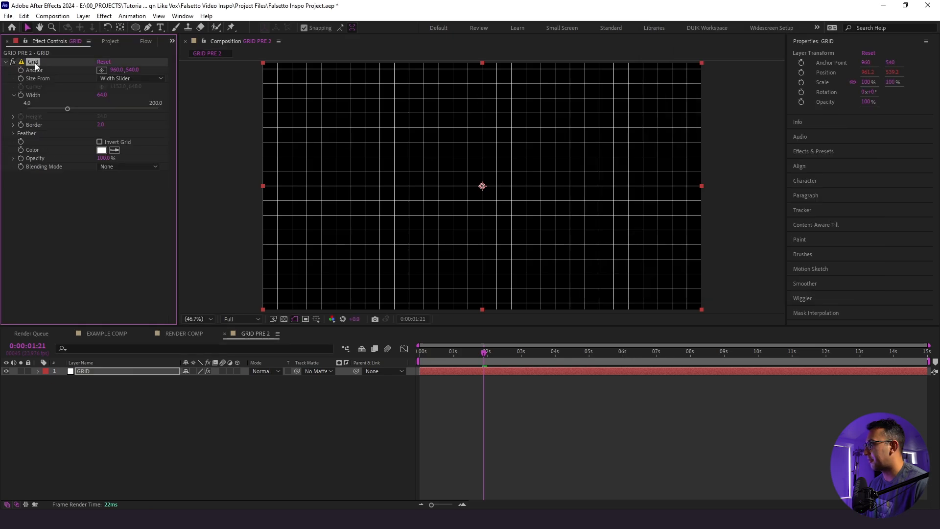
key(Delete)
click(101, 370)
key(ctrl+space)
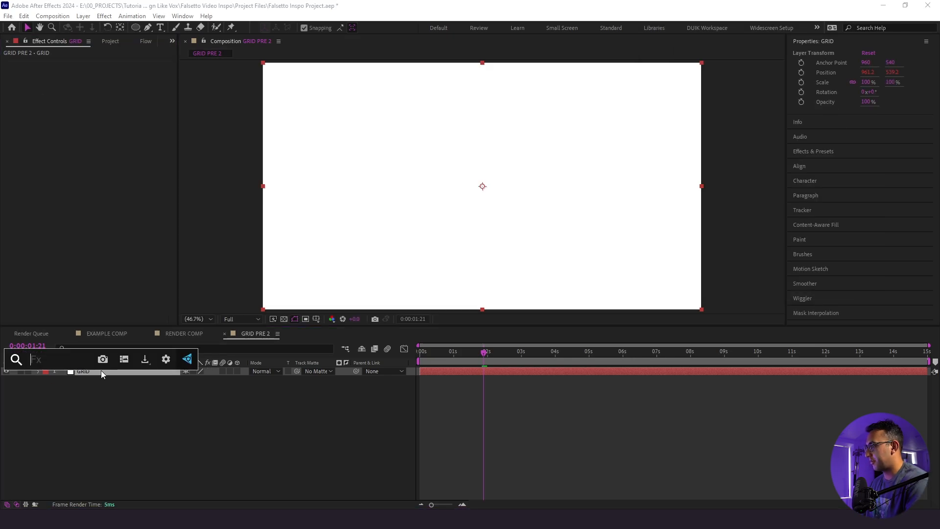
text(cc ball)
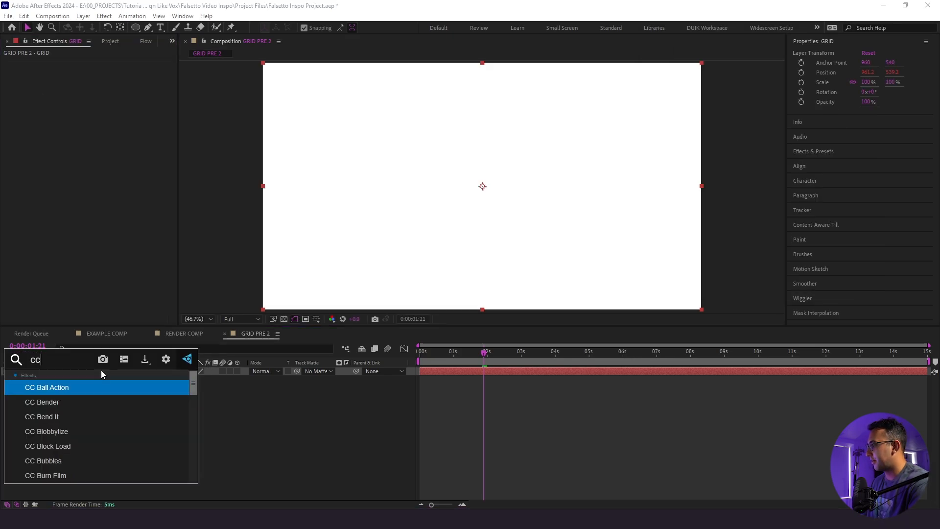
key(Return)
Set CC Ball Action's Ball Size to 34
click(103, 78)
text(34)
key(Return)
click(260, 394)
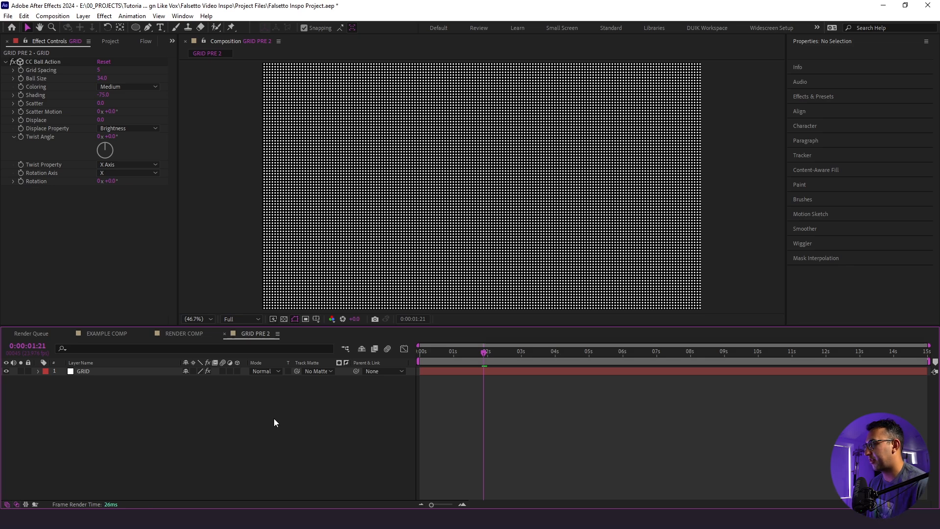
Rename the GRID layer as ball action
click(129, 371)
key(Return)
text(ball action)
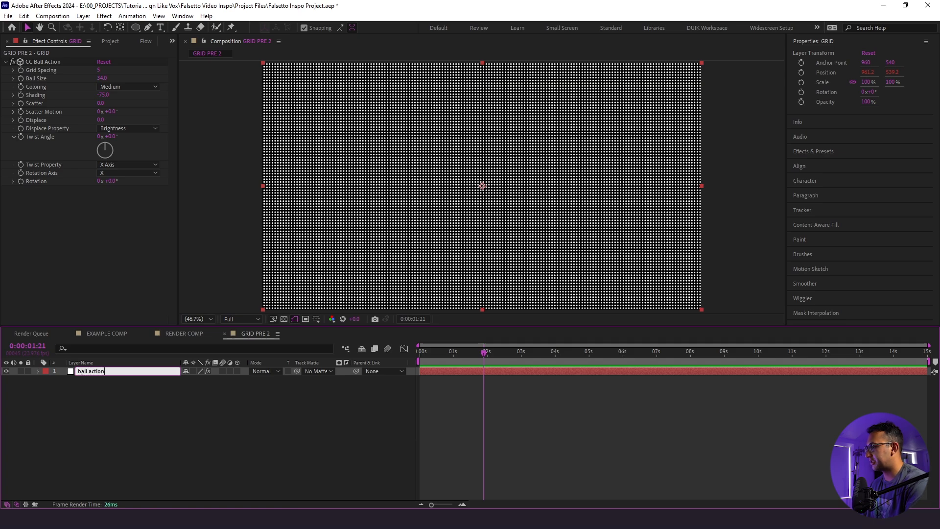
click(90, 454)
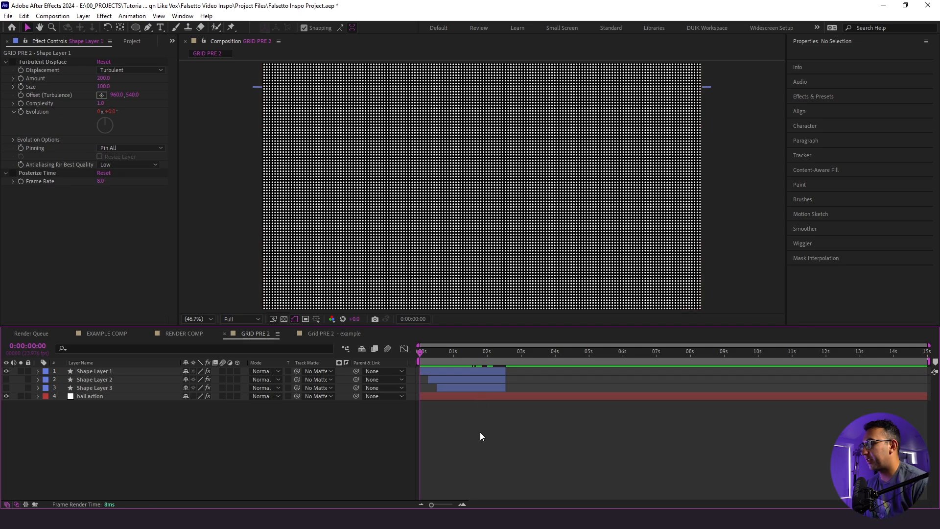
Reveal Shape Layer 1's keyframed properties and preview how its Start and End values animate the thick white stroke
click(454, 375)
key(u)
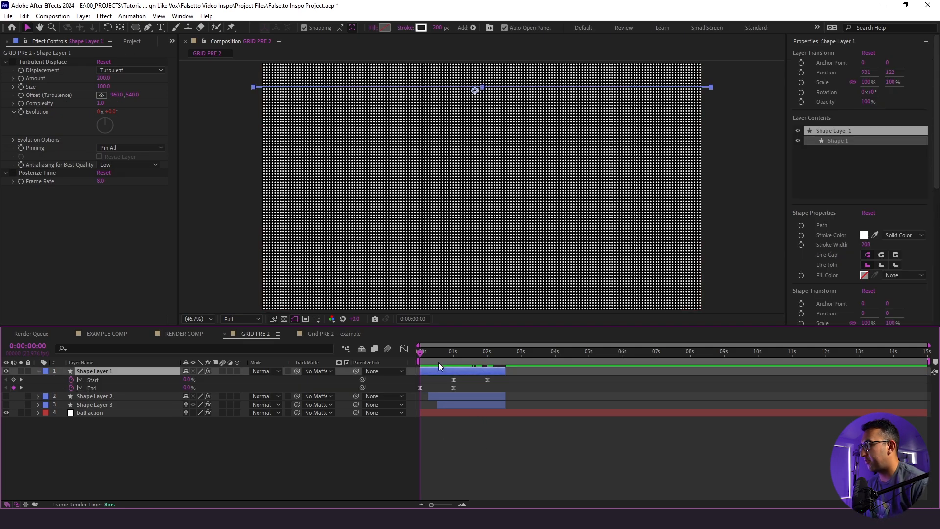
key(space)
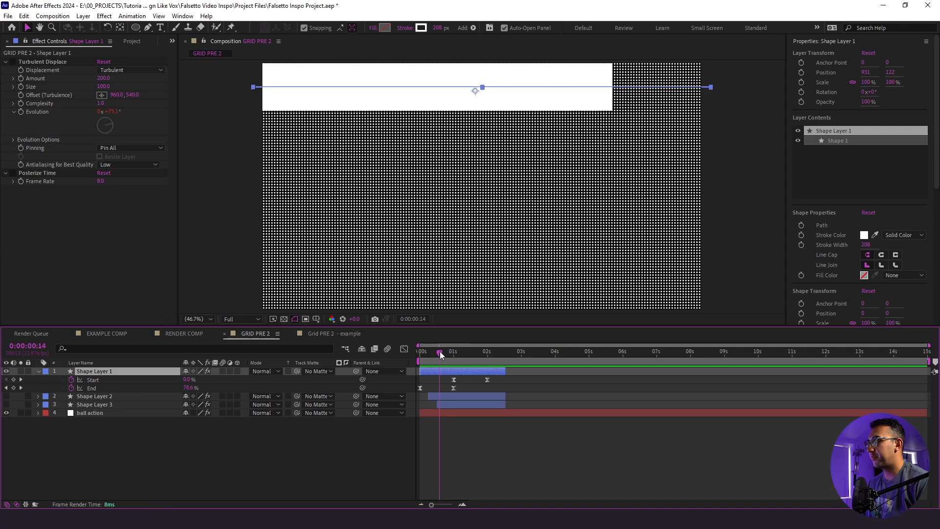
click(448, 353)
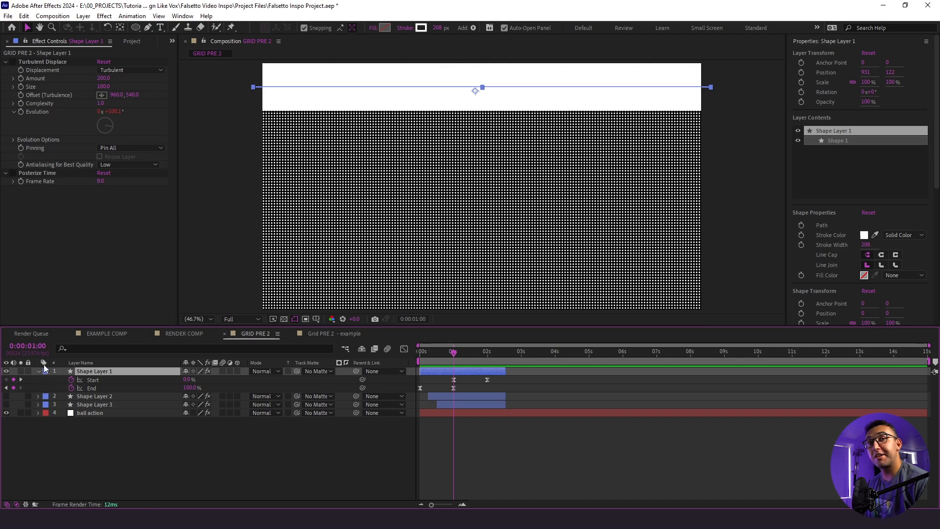
click(437, 354)
key(space)
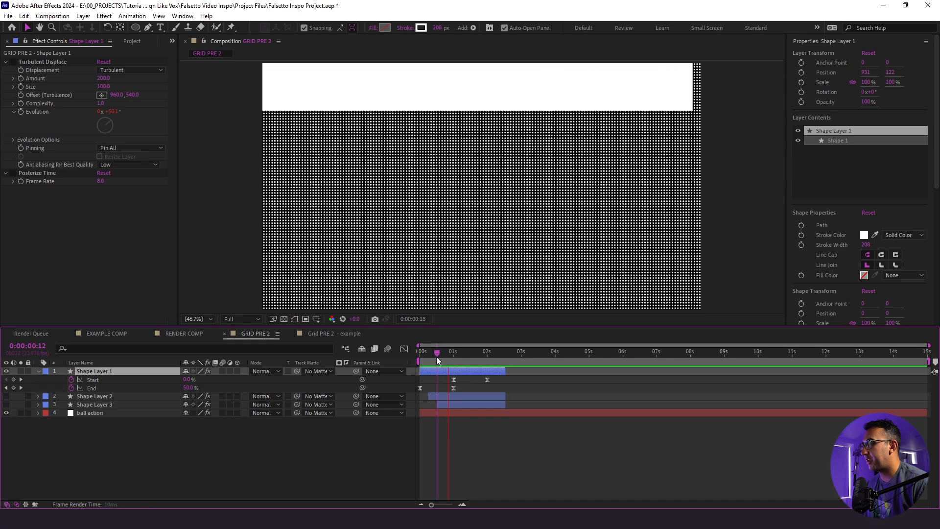
click(444, 353)
key(space)
key(space)
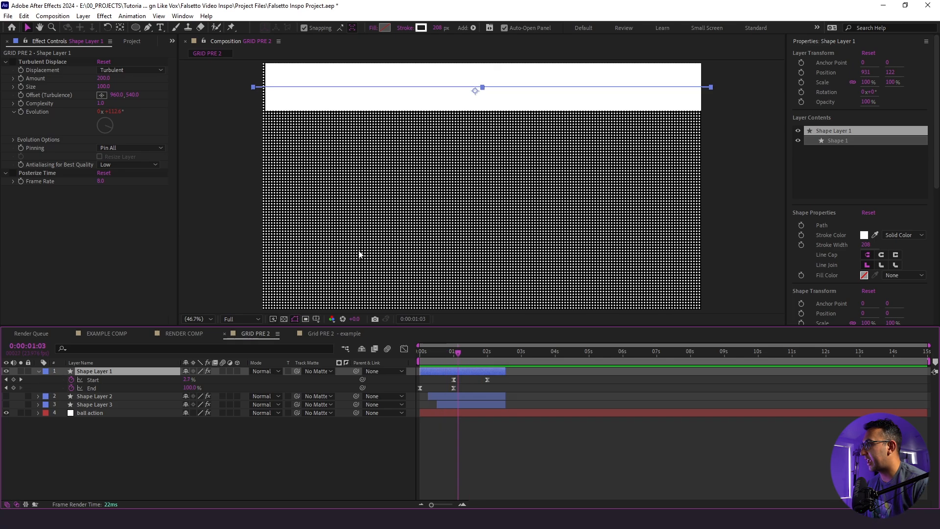
Enable Turbulent Displace on Shape Layer 1 and preview the wavy stroke animation
click(13, 62)
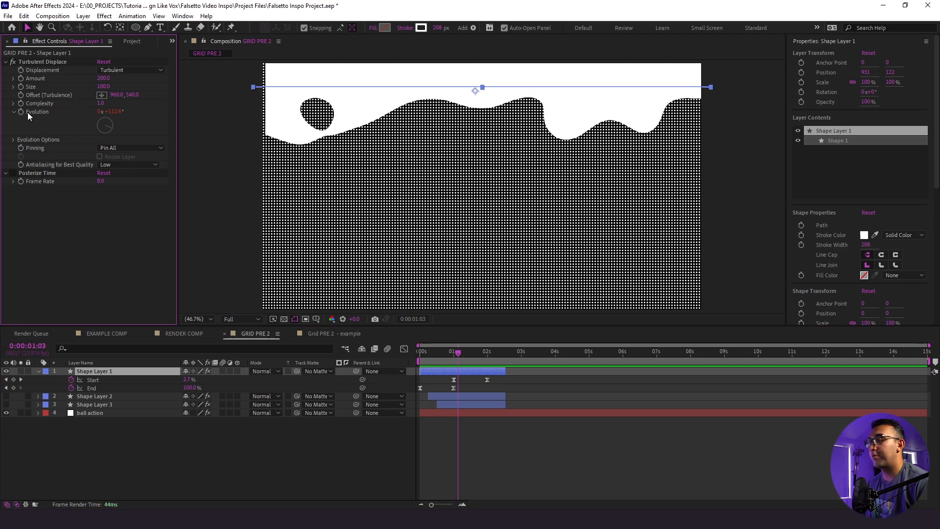
click(442, 355)
key(space)
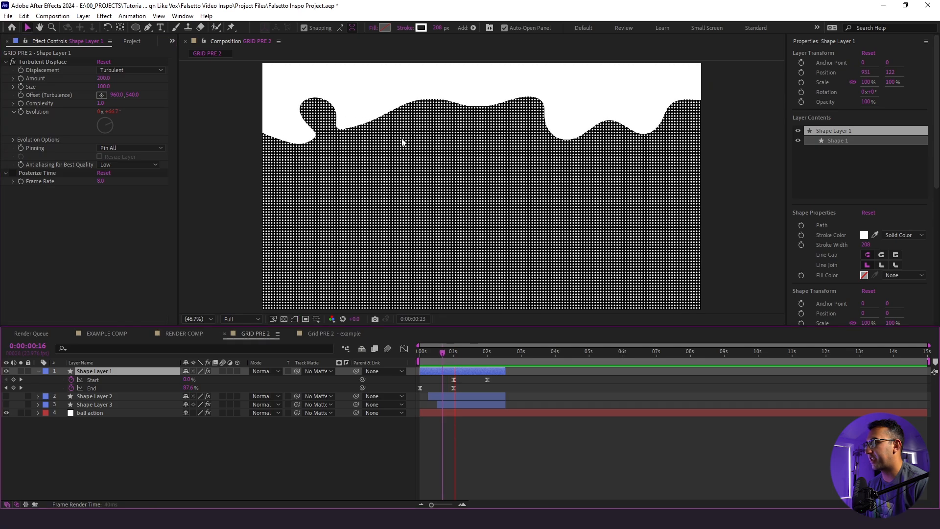
click(434, 361)
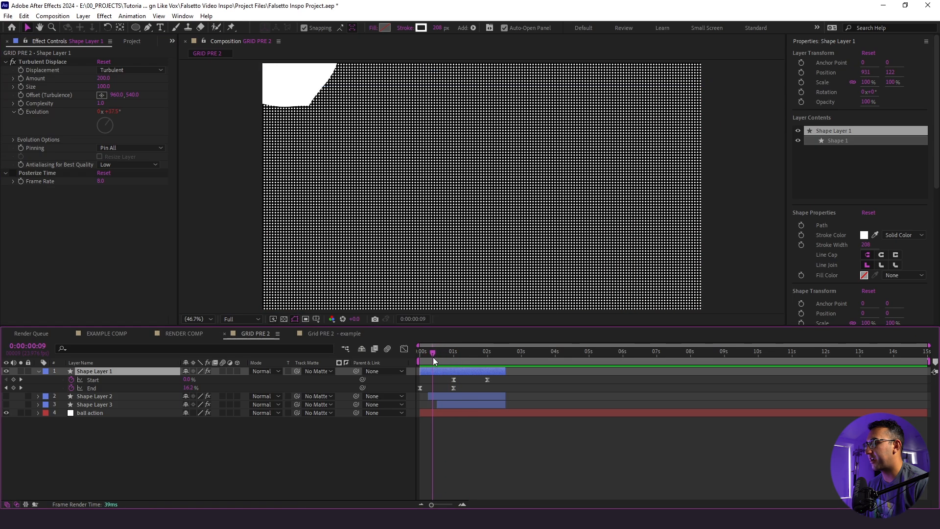
key(space)
key(space)
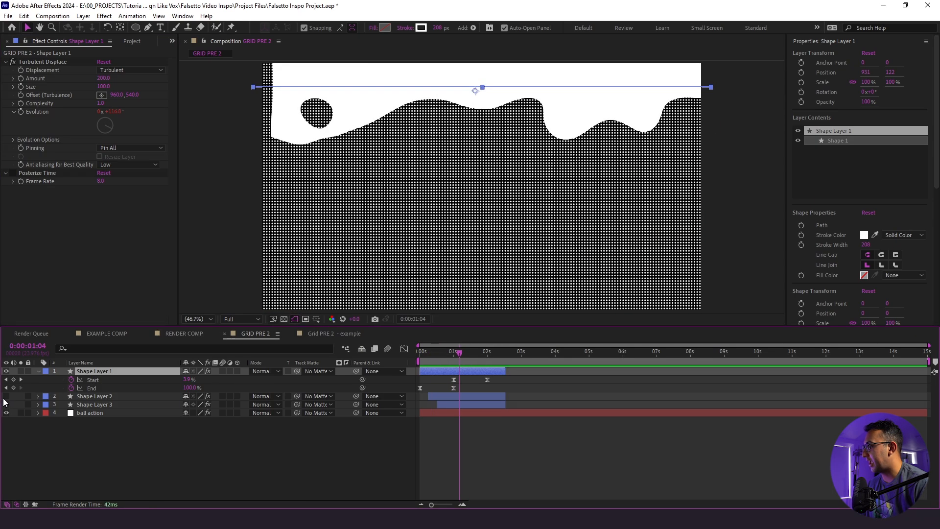
Make Shape Layer 2 and Shape Layer 3 visible, and select both layers
click(6, 396)
click(6, 405)
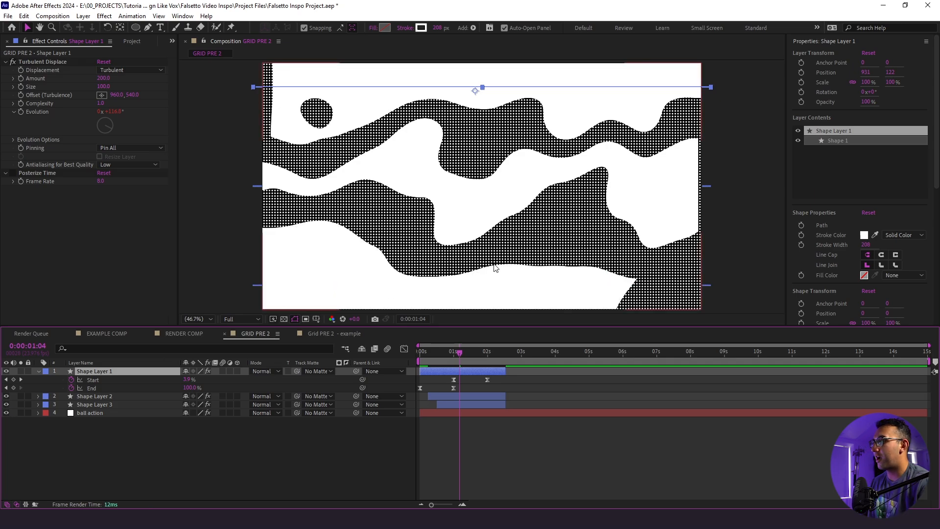
click(474, 398)
shift+click(475, 403)
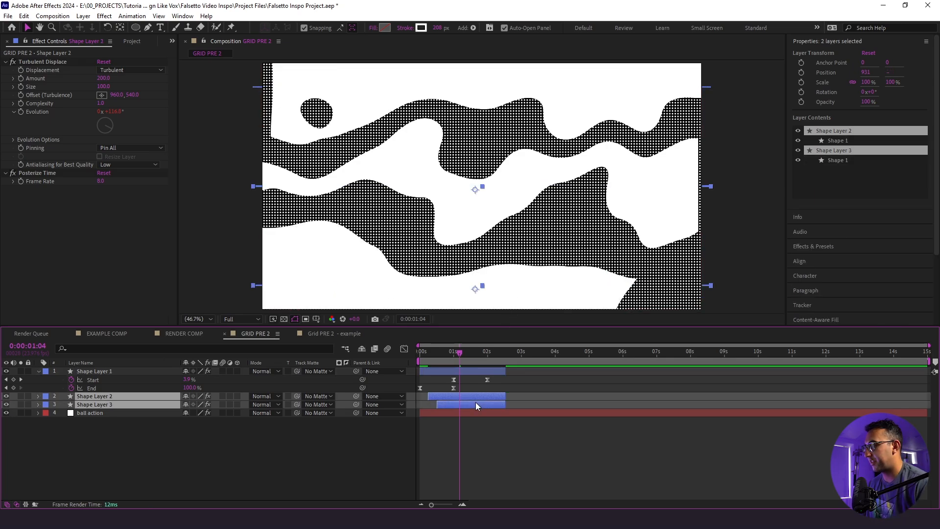
Reveal the keyframes of Shape Layer 2 and Shape Layer 3 and preview the staggered wavy stroke animation from the start
key(u)
click(478, 469)
mouse_move(430, 357)
mouse_down()
mouse_move(441, 365)
mouse_move(426, 371)
mouse_up()
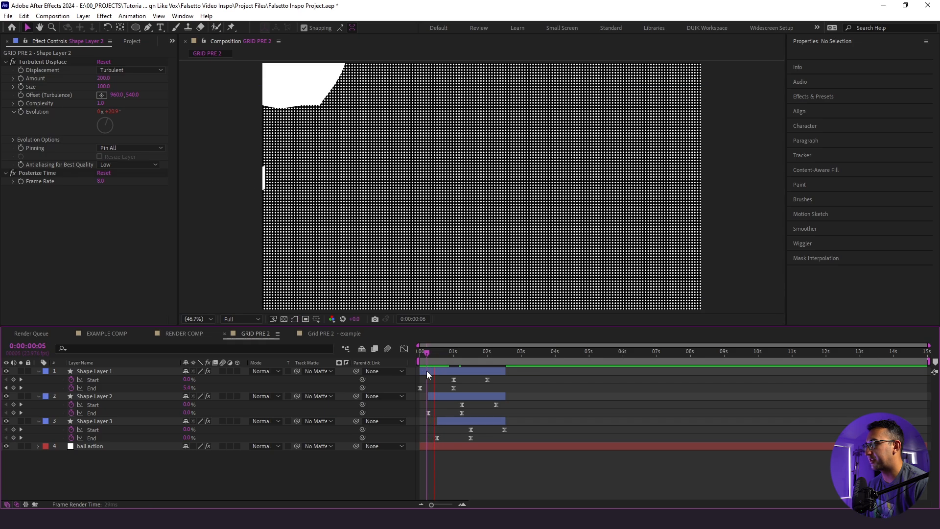
key(space)
click(450, 372)
click(12, 174)
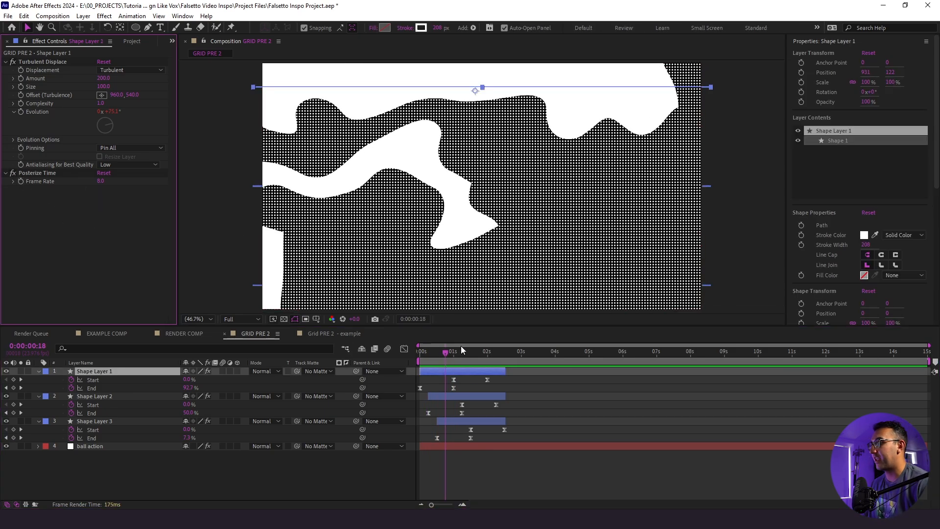
click(401, 366)
key(Home)
key(space)
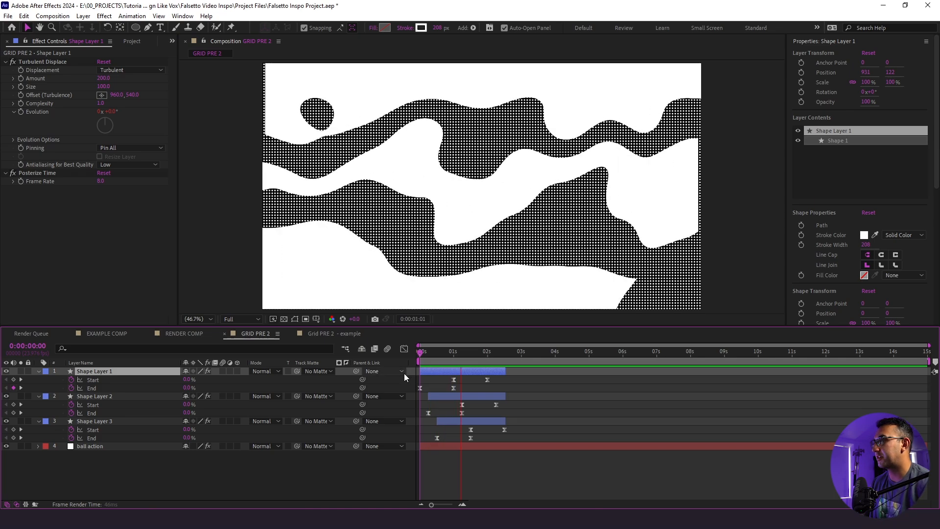
key(space)
key(space)
Collapse the layer properties, duplicate the three shape layers, and shift the copies to start at about 3 seconds
key(ctrl+a)
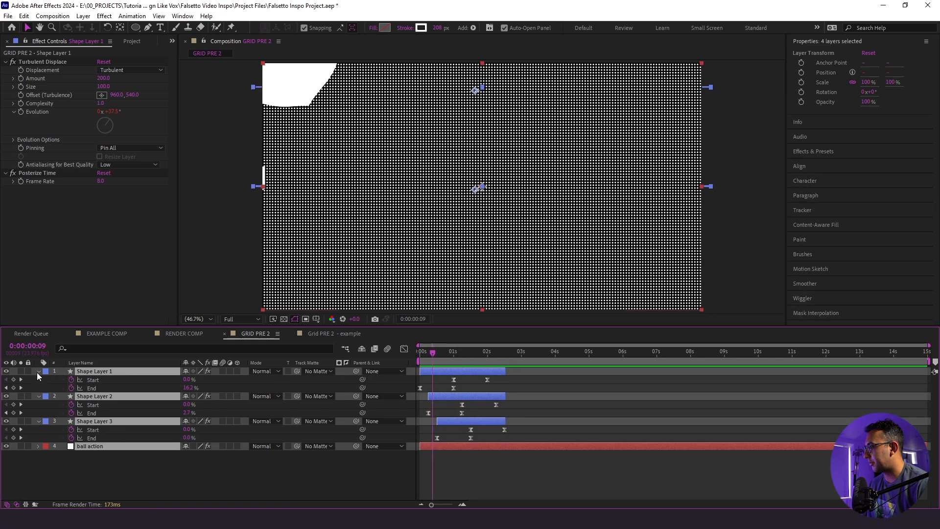
click(38, 372)
click(104, 432)
click(96, 388)
shift+click(95, 375)
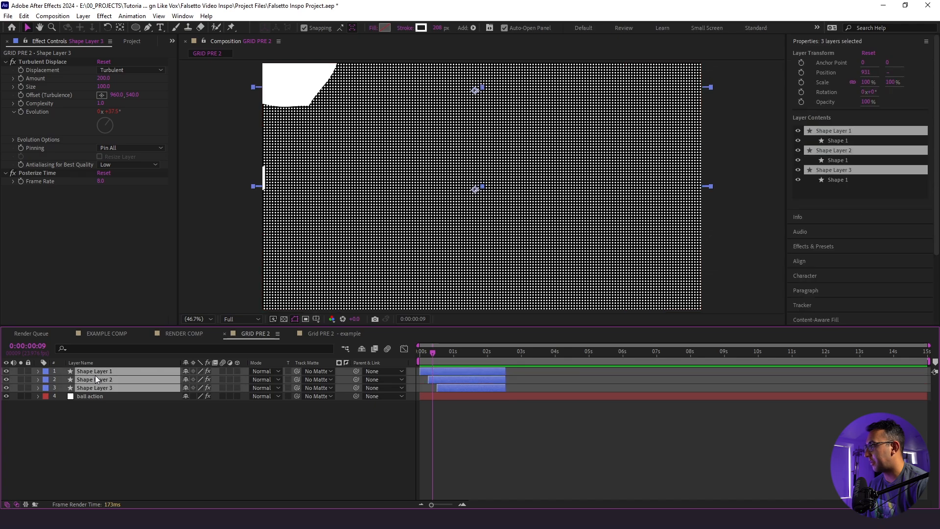
key(ctrl+d)
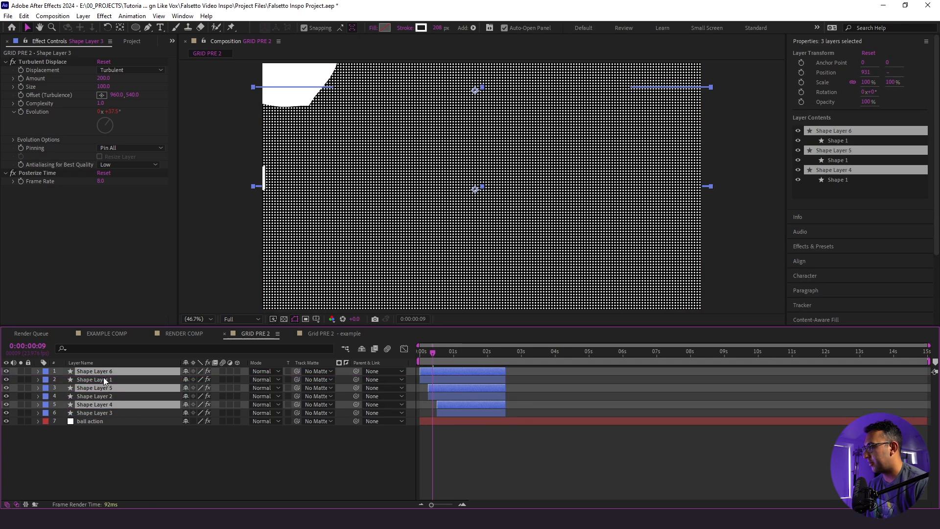
drag(470, 388, 569, 386)
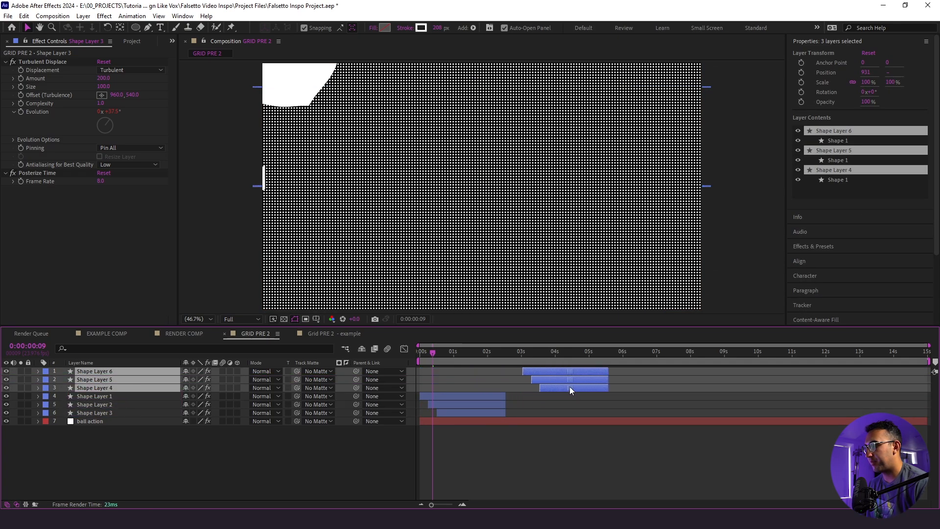
Duplicate the groups of three shape layers repeatedly, offsetting each set by about 3 seconds to fill the 15-second timeline, and preview
key(ctrl+d)
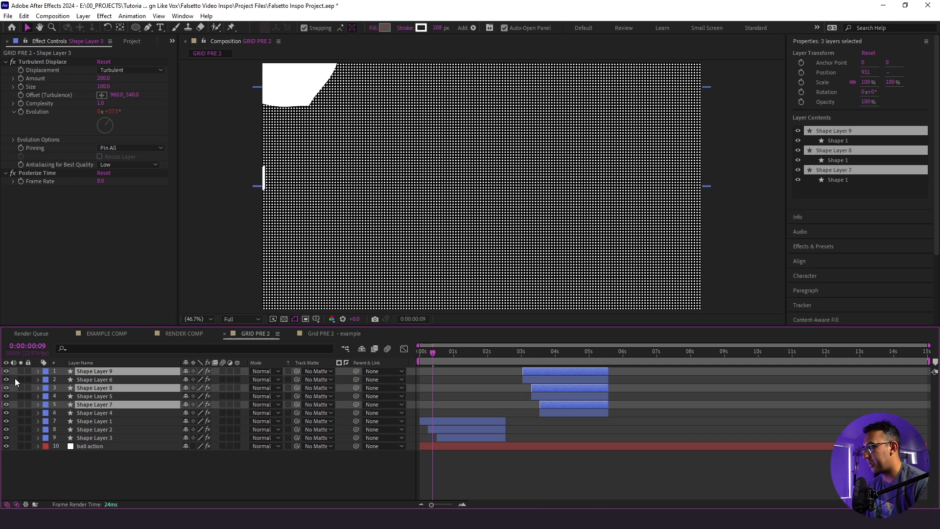
drag(96, 375, 101, 382)
shift+click(119, 371)
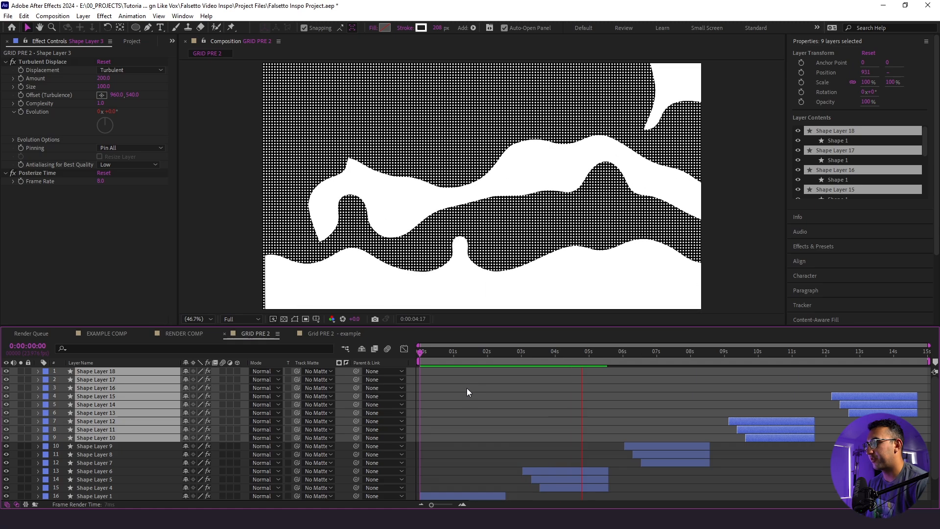
key(space)
Set ball action as the track matte of all Shape Layers 1 to 18 and preview the animation from the start
click(125, 445)
click(109, 373)
scroll(109, 392, down, 1)
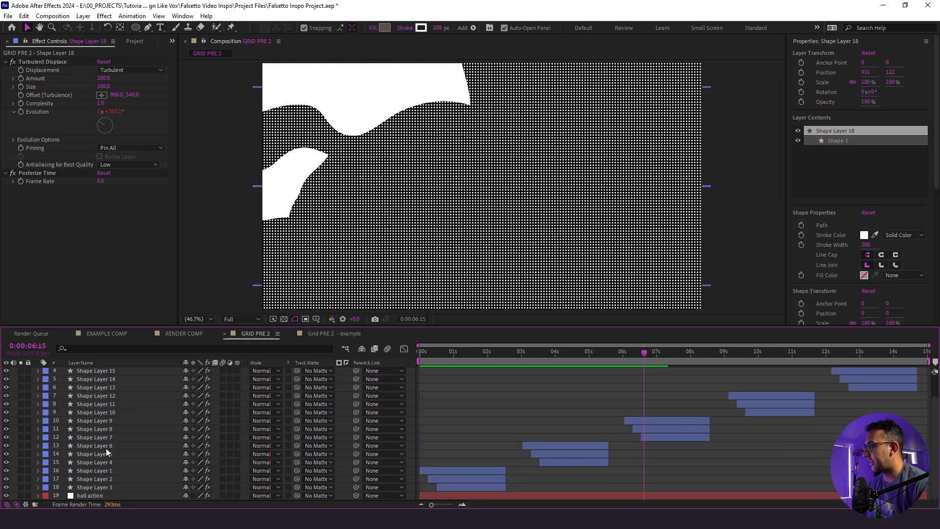
shift+click(105, 486)
drag(301, 489, 140, 494)
key(space)
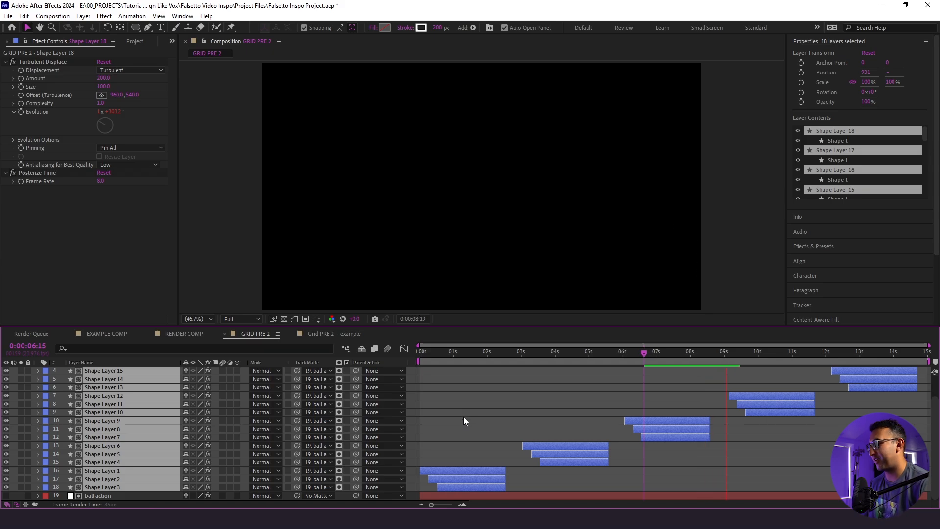
key(space)
drag(458, 351, 380, 369)
key(space)
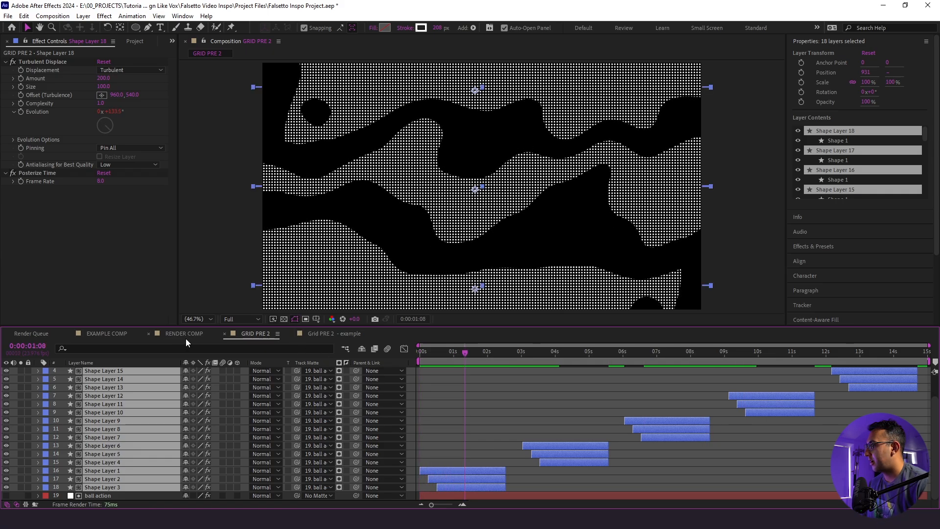
In RENDER COMP, duplicate the GRID PRE layer and replace the copy's source with the GRID PRE 2 composition
click(179, 333)
click(172, 41)
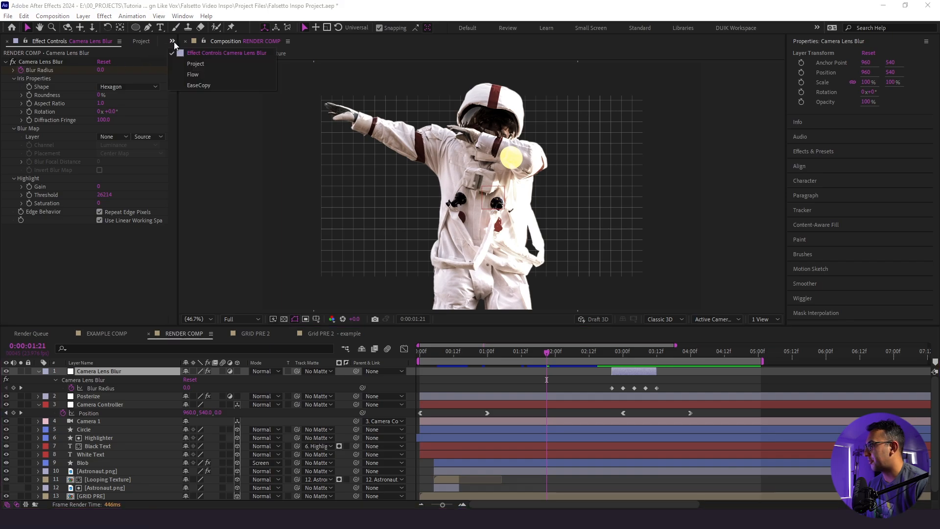
click(192, 63)
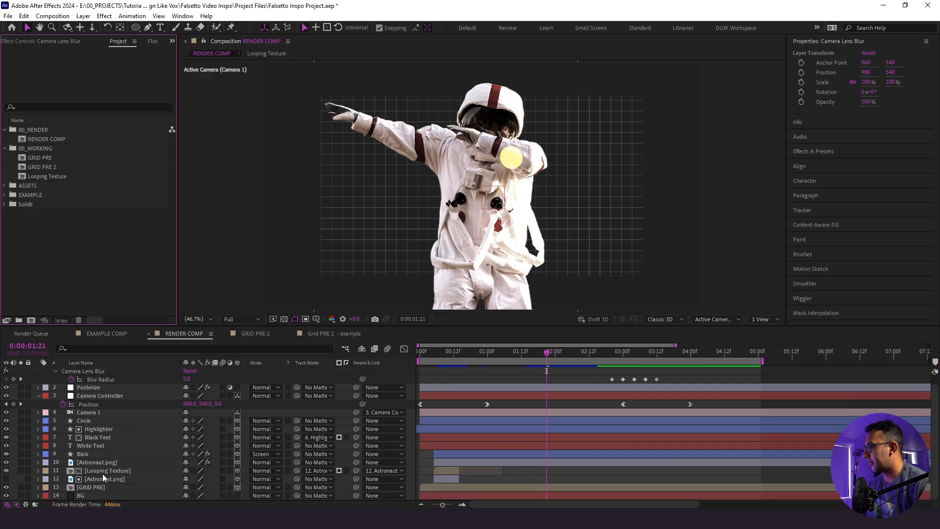
click(99, 485)
key(ctrl+d)
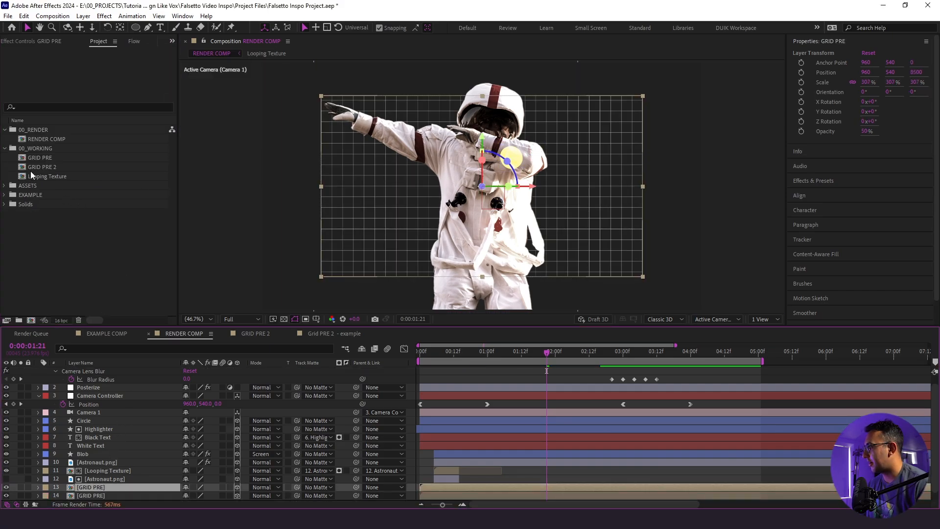
click(45, 167)
drag(48, 165, 99, 485)
click(446, 351)
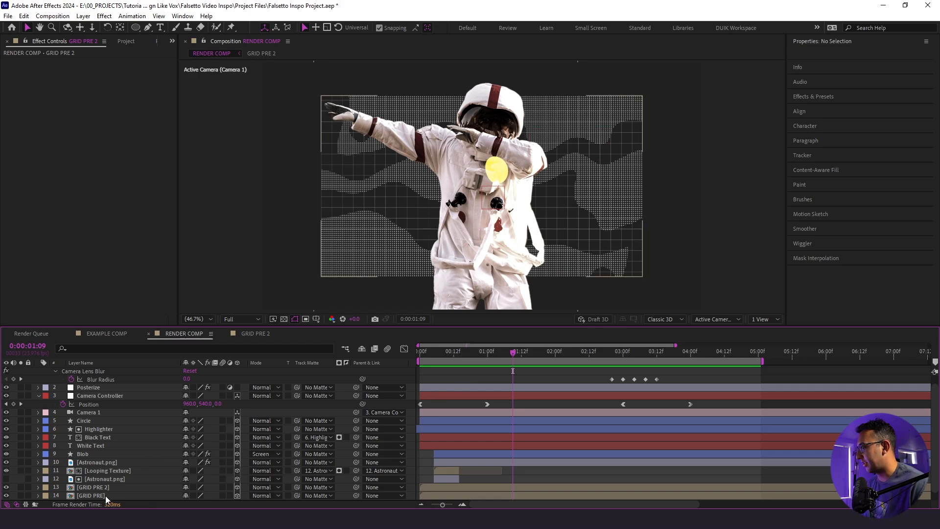
Paste the RGB Separation effect onto the GRID PRE 2 layer and add Deep Glow with Exposure 0.4
click(96, 487)
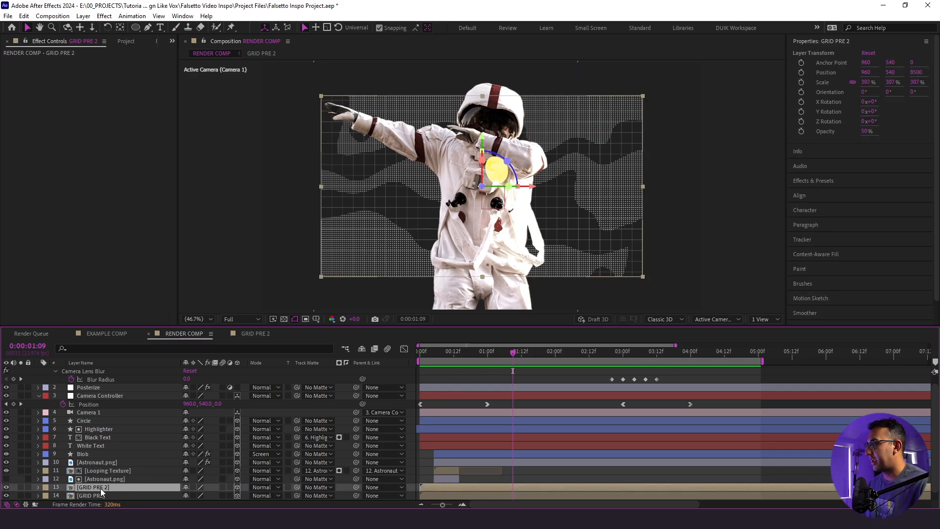
key(ctrl+v)
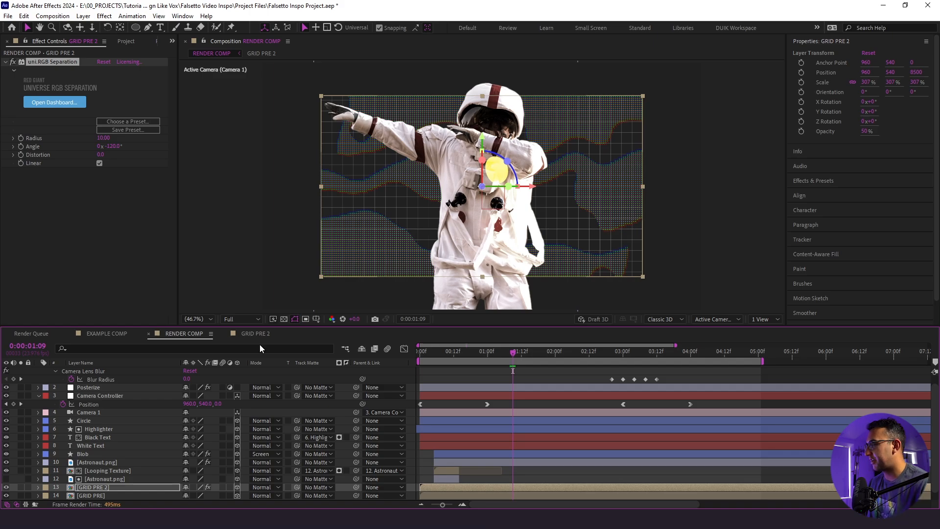
click(112, 487)
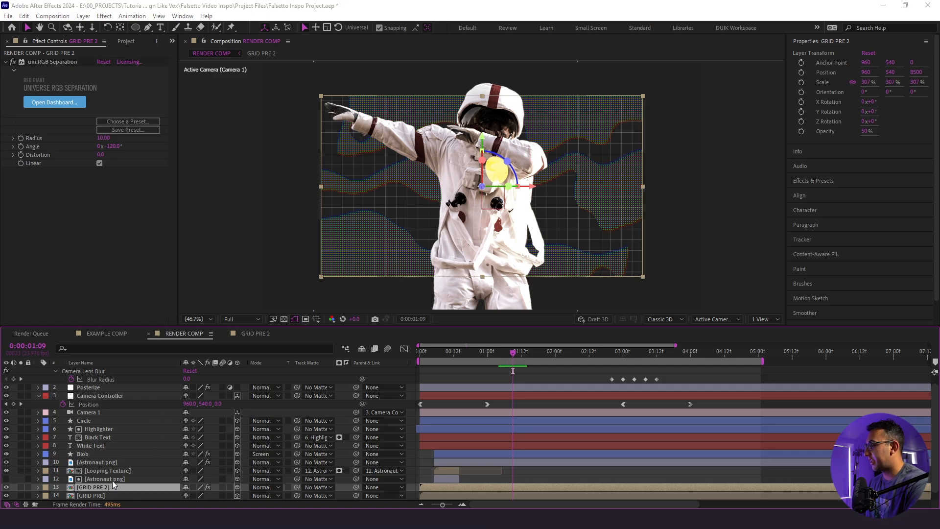
key(ctrl+space)
text(glow)
key(Return)
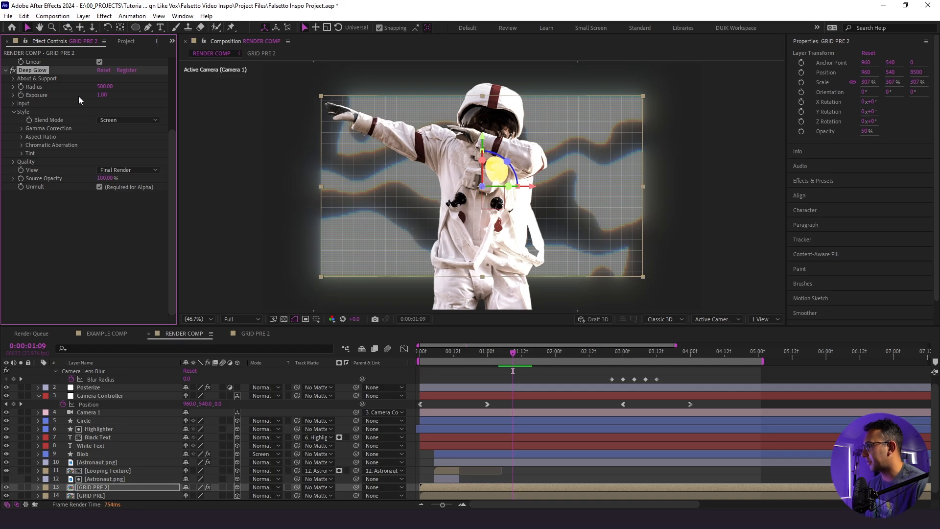
click(102, 94)
text(.4)
key(Return)
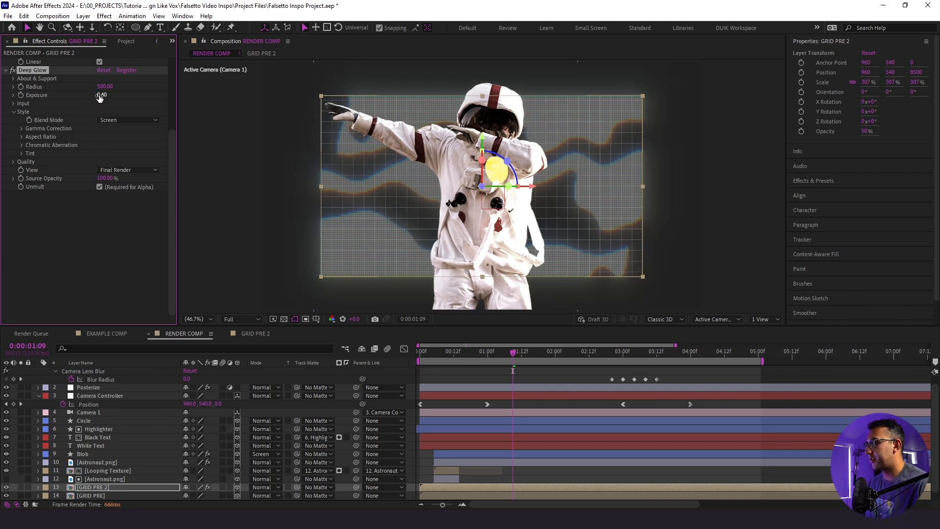
click(475, 349)
Copy RGB Separation from GRID PRE 2 to the GRID PRE layer and preview the scene
click(36, 62)
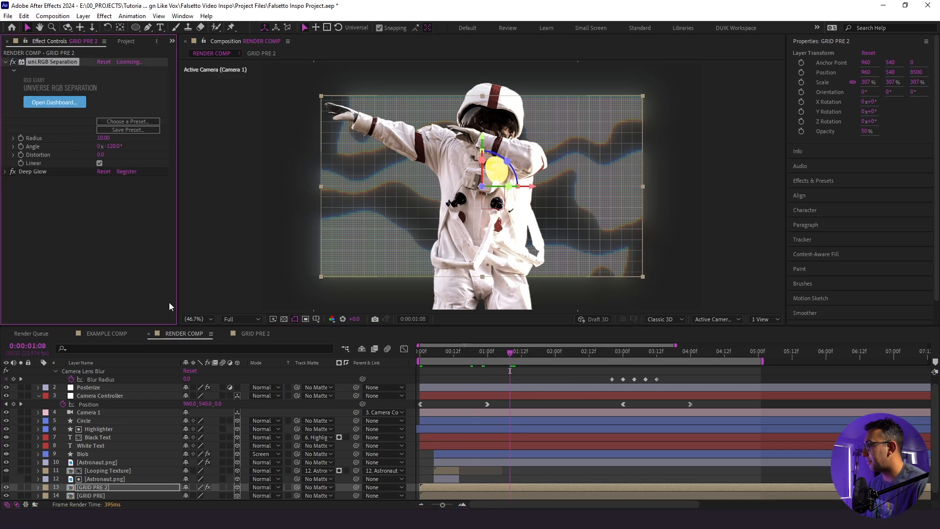
scroll(100, 457, down, 1)
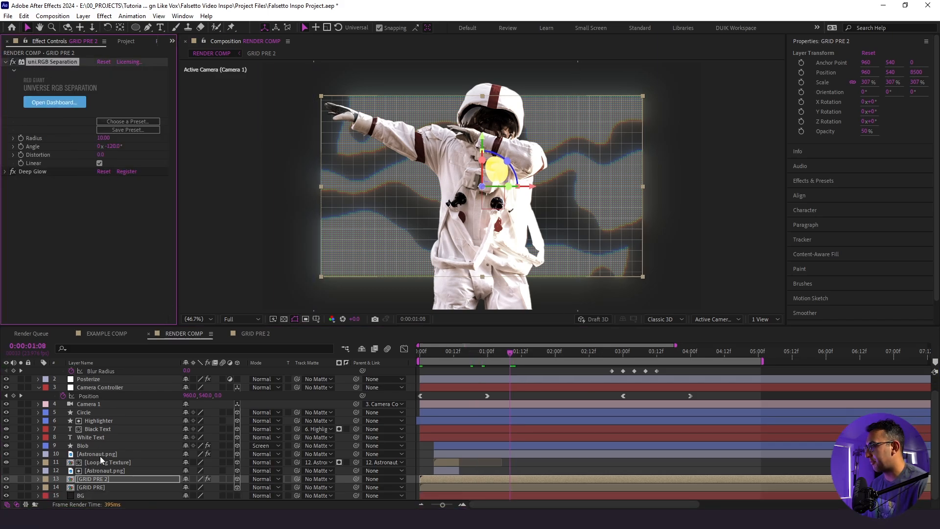
click(96, 488)
key(space)
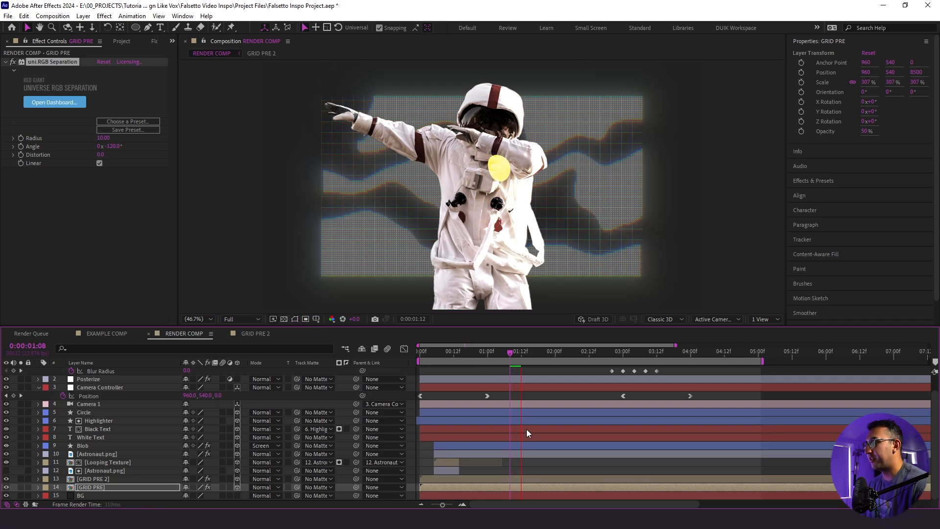
Duplicate the BG layer and turn the copy into a new white (FFFFFF) solid
click(85, 496)
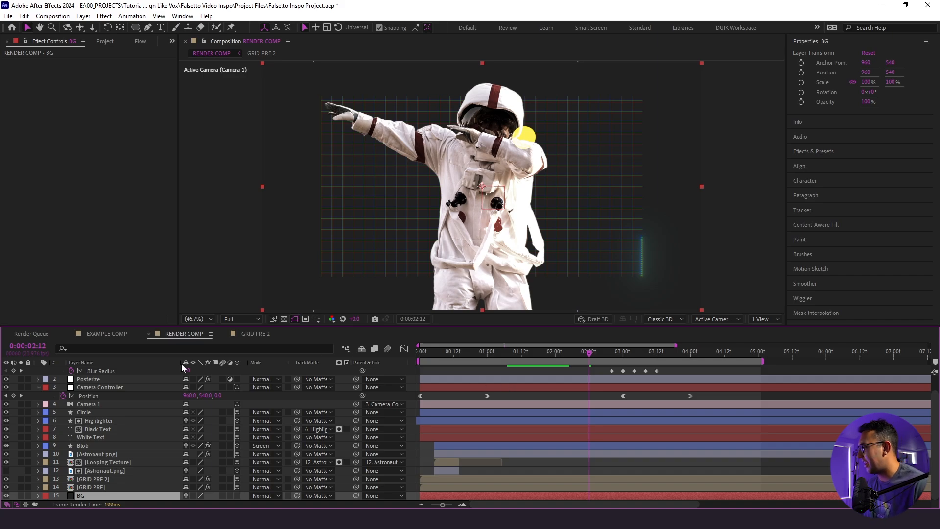
key(ctrl+d)
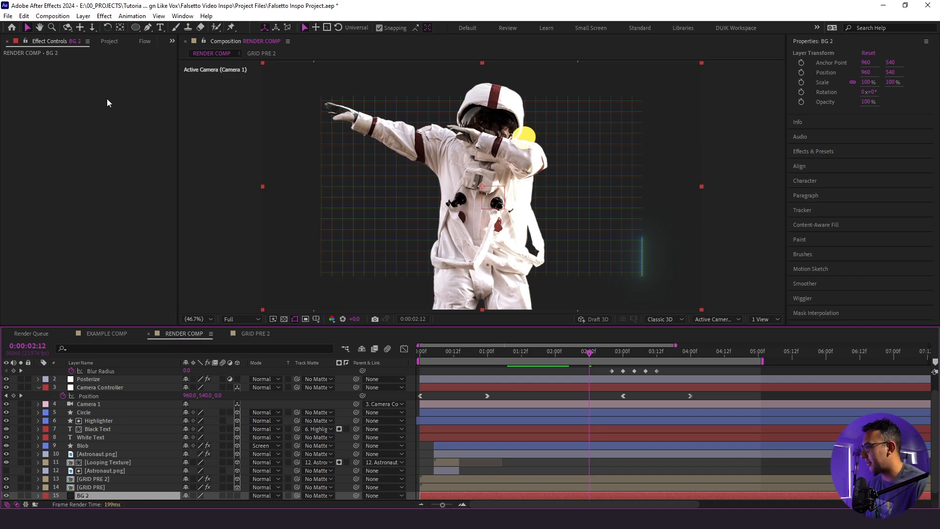
click(83, 17)
click(105, 38)
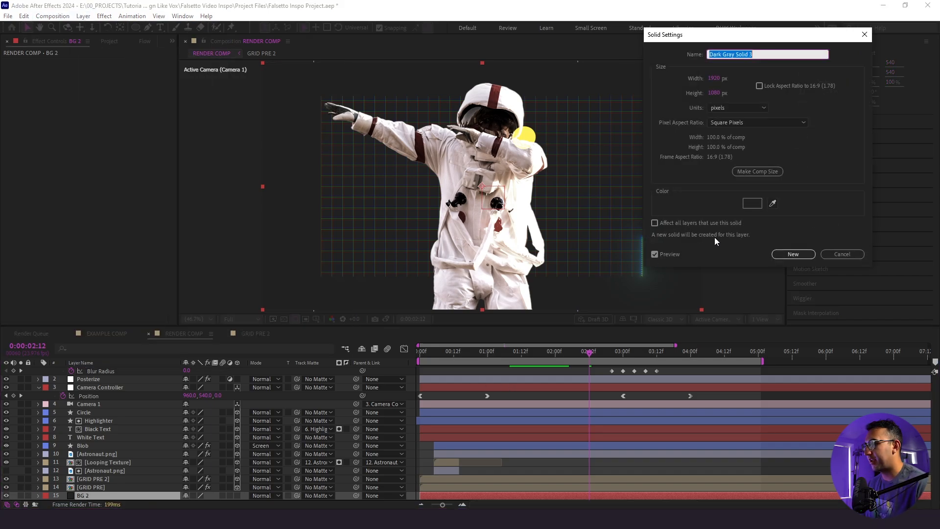
click(753, 204)
click(587, 166)
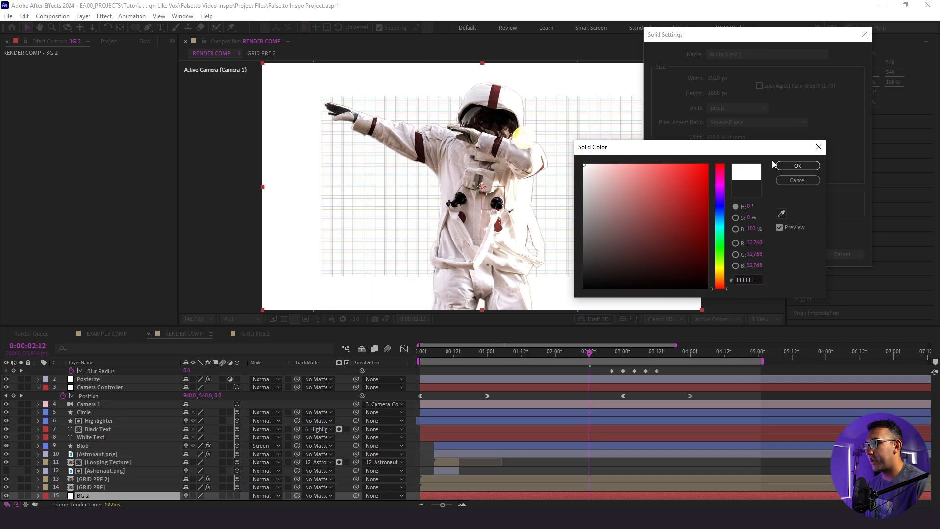
click(794, 167)
click(807, 254)
Solo the white BG 2 layer and apply the CC Star Burst effect to it
scroll(73, 489, down, 1)
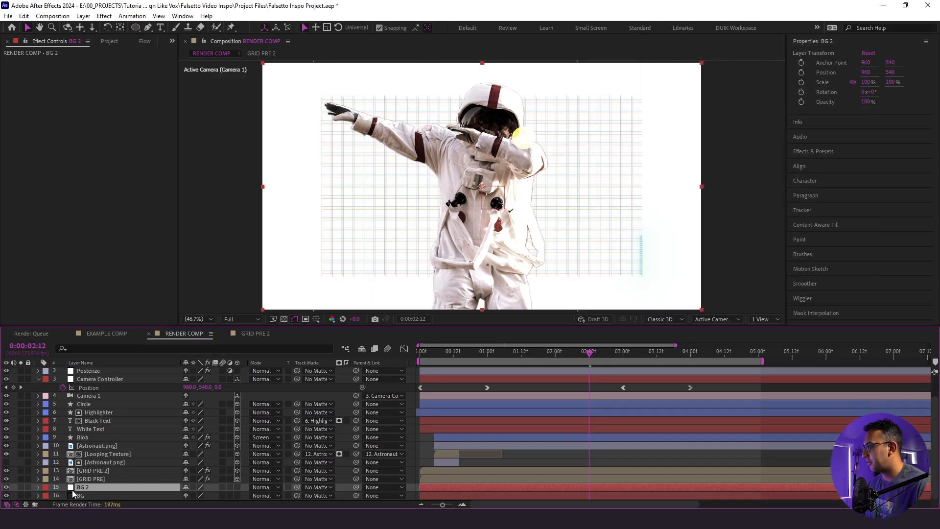
click(20, 487)
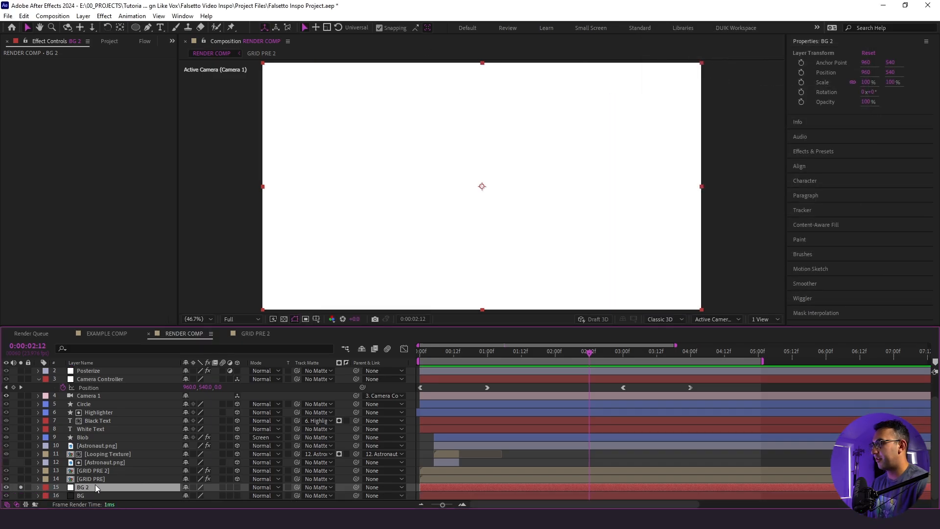
key(ctrl+space)
text(cc star)
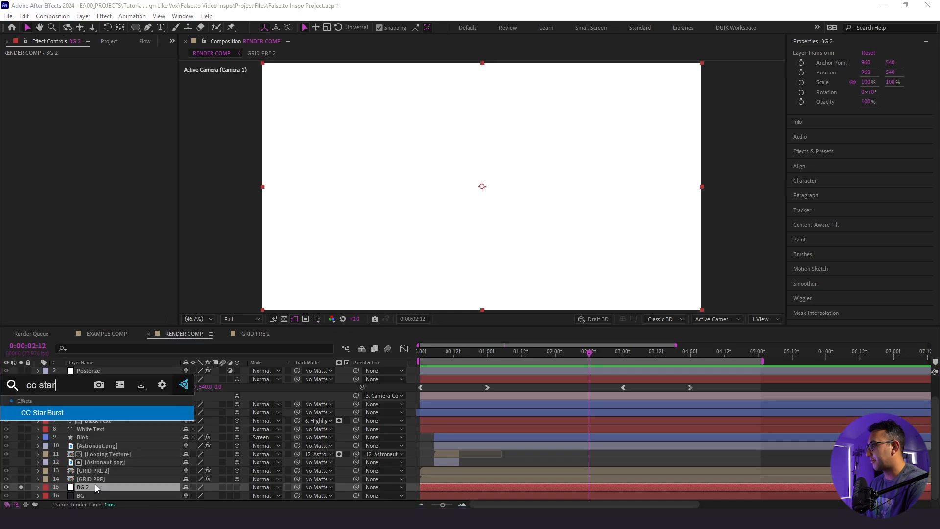
key(Return)
Rename the BG 2 layer as Starburst
click(95, 483)
key(Return)
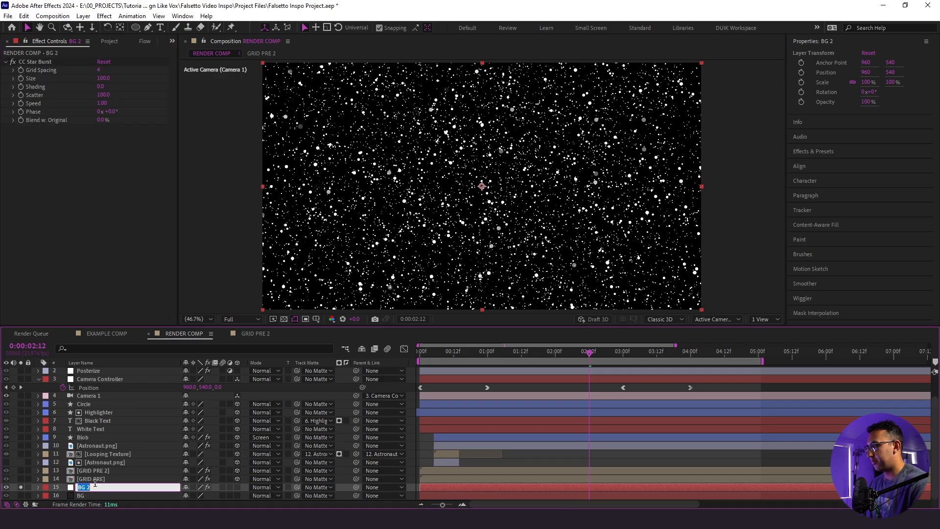
text(Starburst)
key(Return)
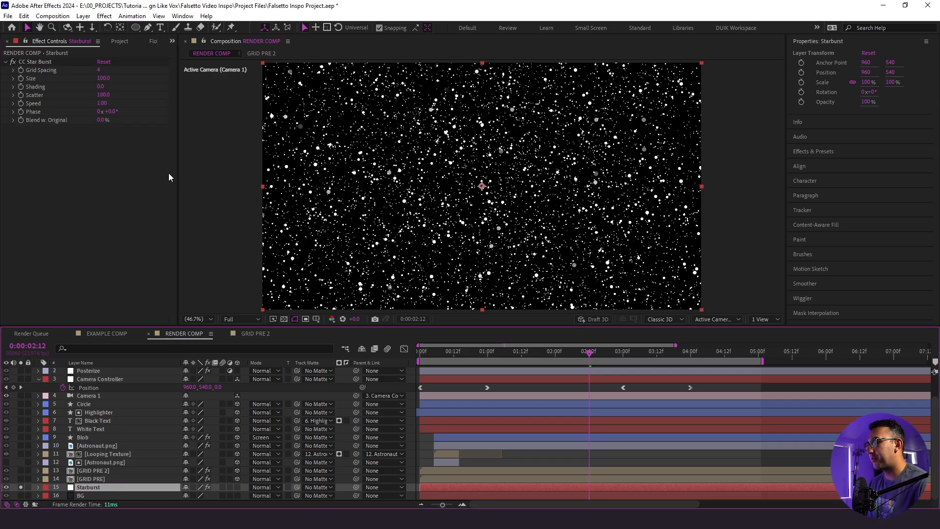
Set CC Star Burst's Grid Spacing to 2 and Size to 50 on the Starburst layer
click(99, 71)
text(2)
click(107, 175)
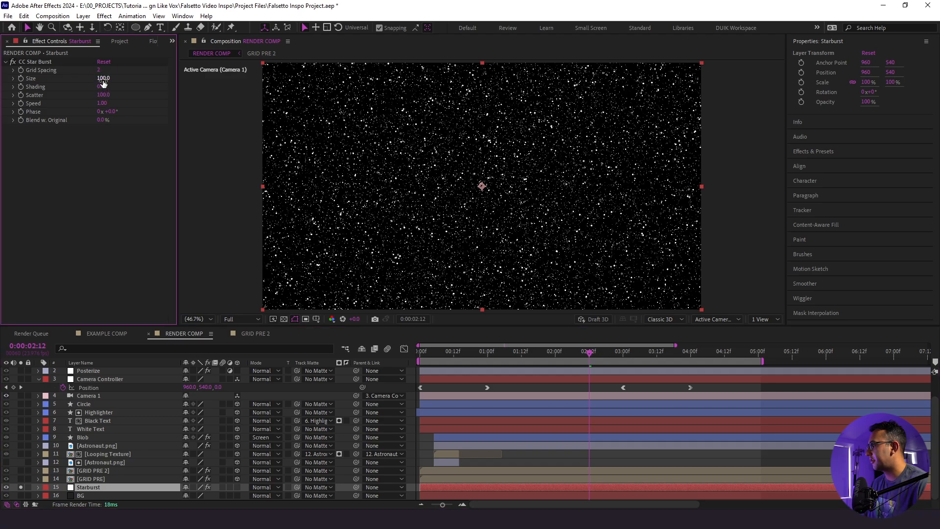
click(103, 78)
text(50)
key(Return)
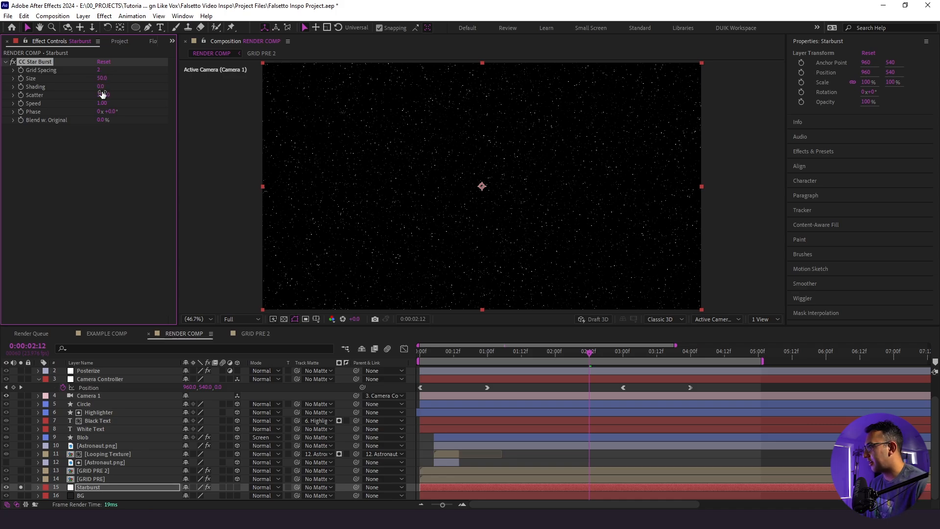
Set CC Star Burst's Scatter to 675 and Speed to 0.05 on the Starburst layer
click(101, 95)
text(675)
key(Return)
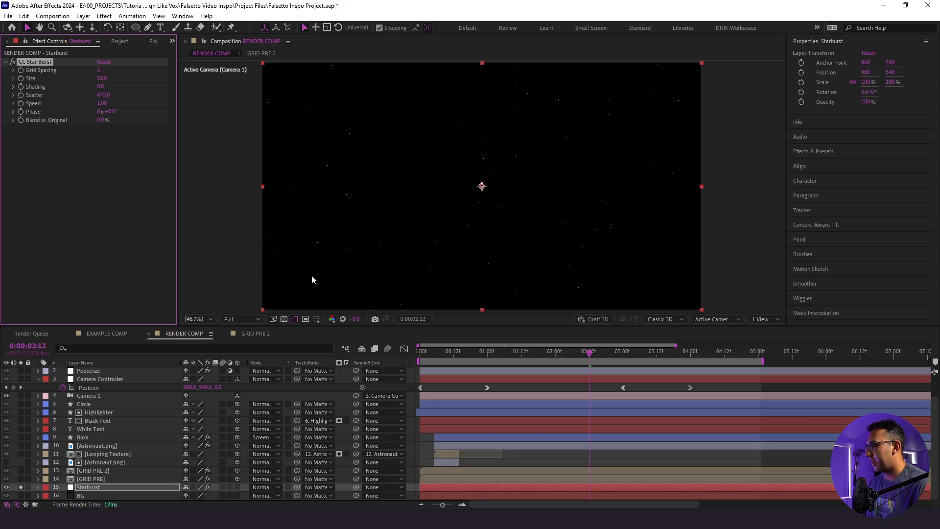
click(101, 103)
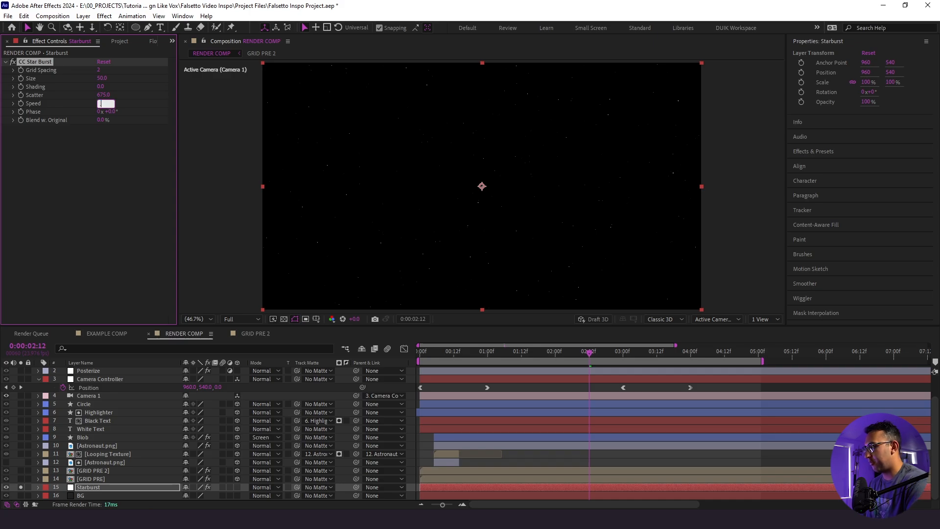
text(.05)
key(Return)
Preview the star motion, unsolo the Starburst layer and play back the full composition
key(space)
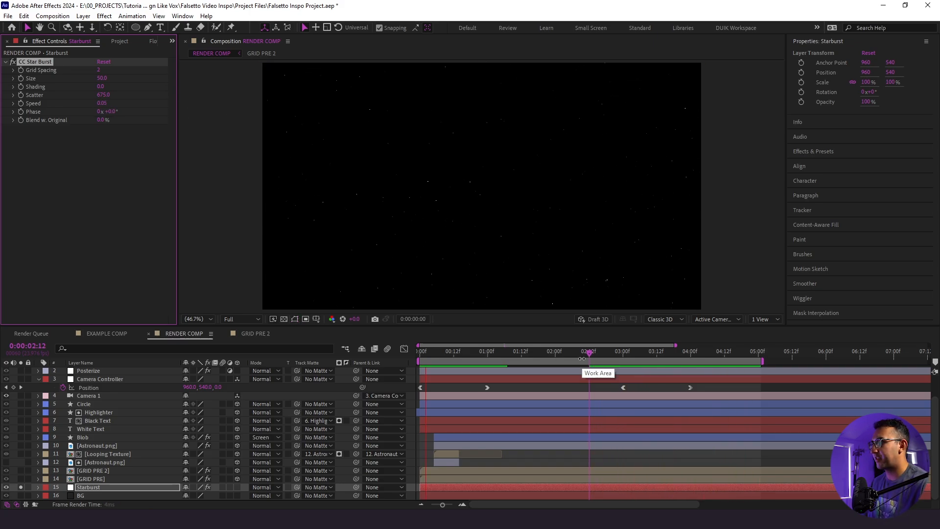
key(space)
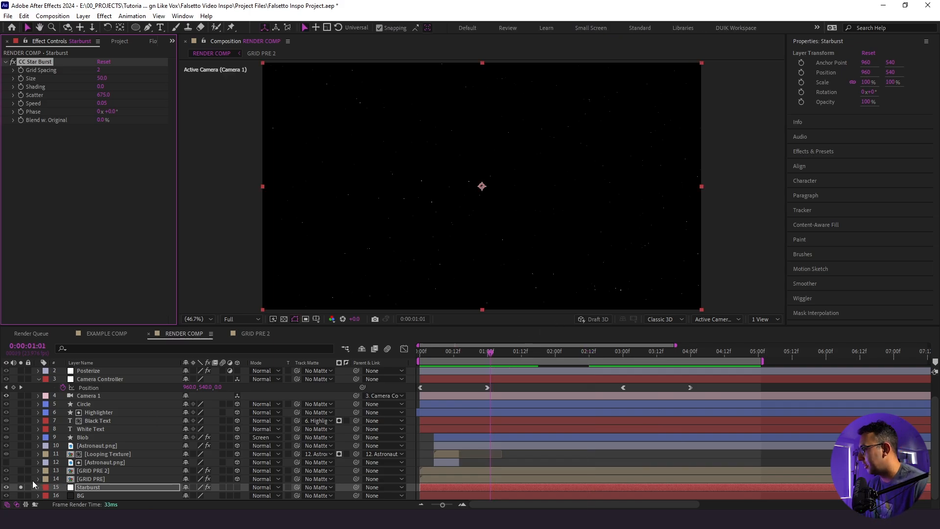
click(21, 486)
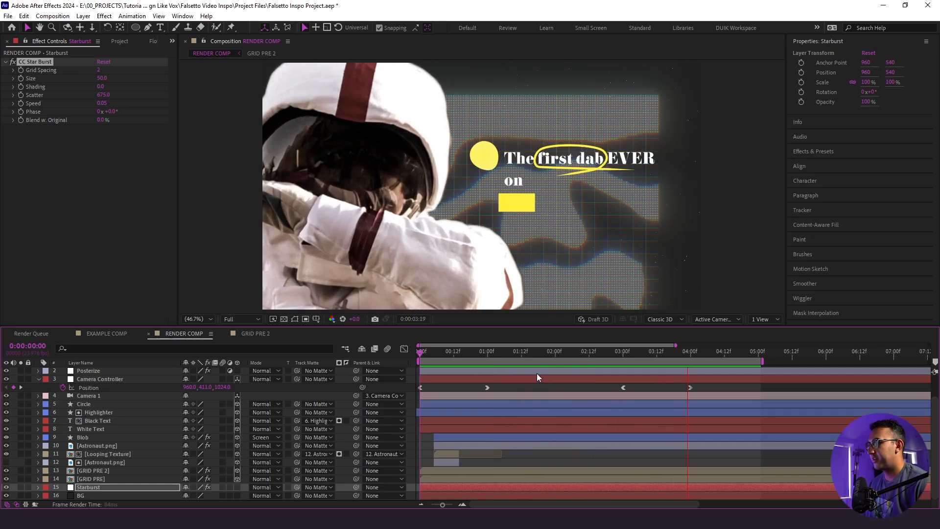
key(space)
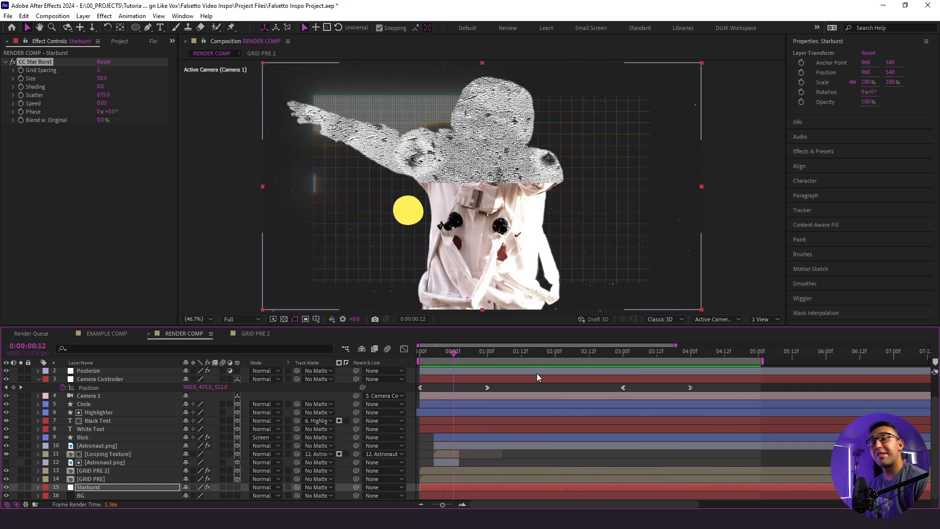
Create a new composition called GRAIN PRE with a duration of 10 seconds
click(52, 16)
click(67, 28)
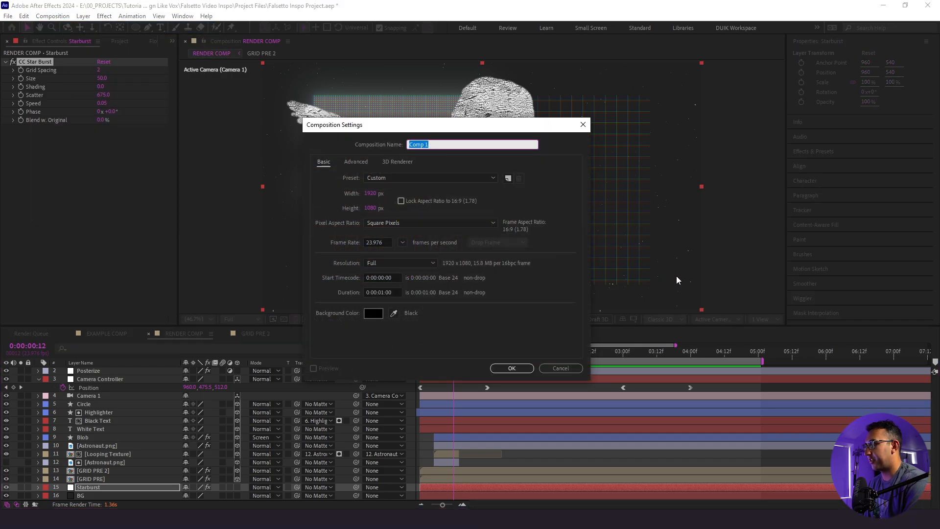
key(Caps_Lock)
text(GRAIN PRE)
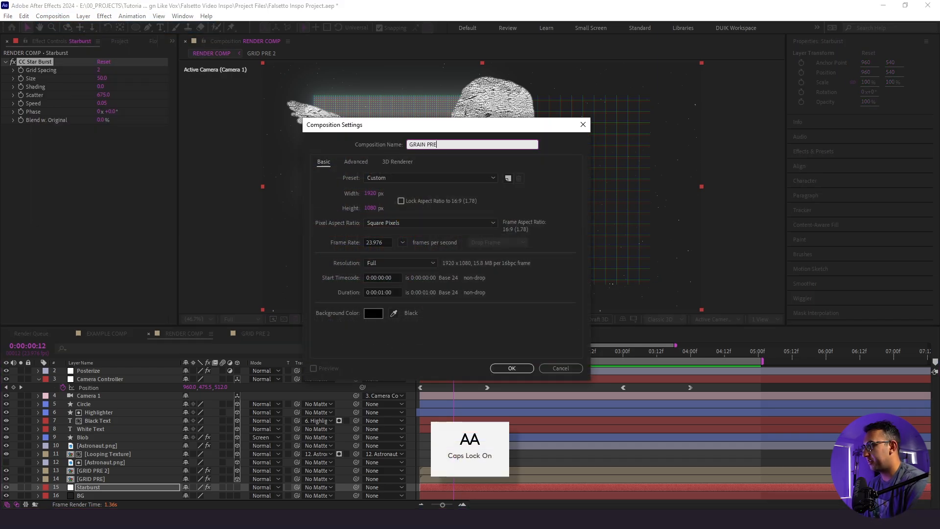
click(382, 293)
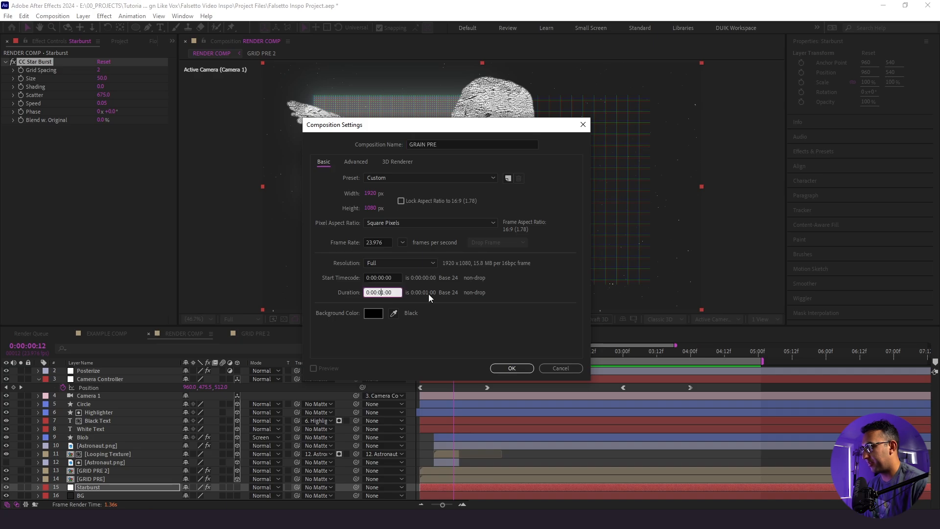
key(shift+Left)
key(shift+Left)
text(10)
key(Return)
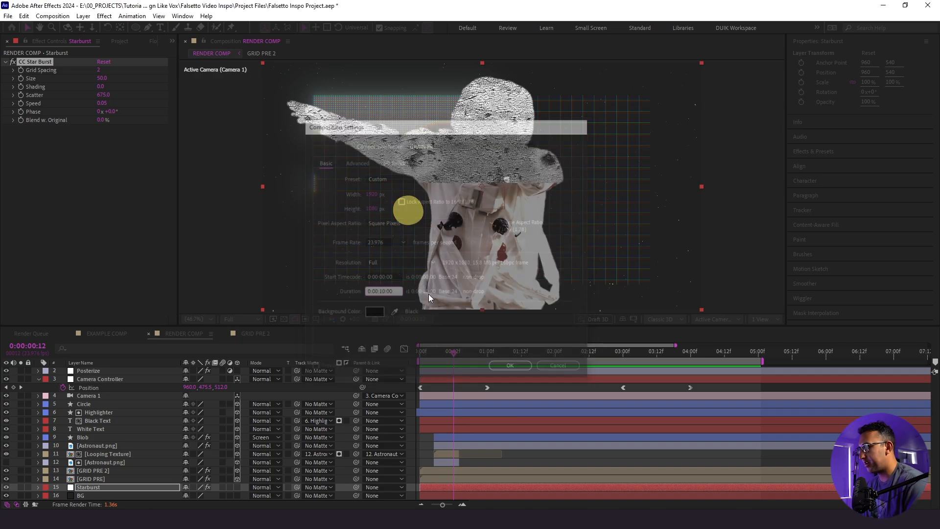
key(Caps_Lock)
Add a gray solid with the color 808080 to the GRAIN PRE composition
key(ctrl+y)
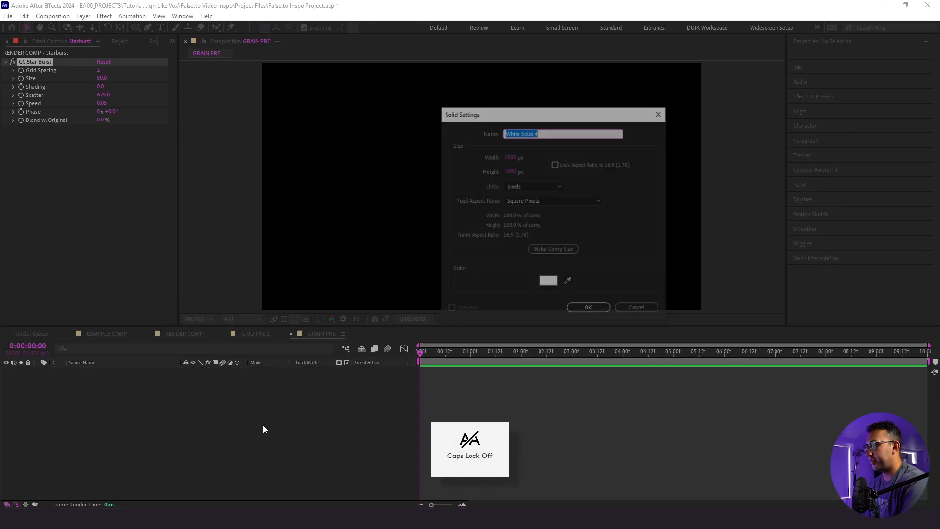
click(551, 283)
text(808080)
key(Return)
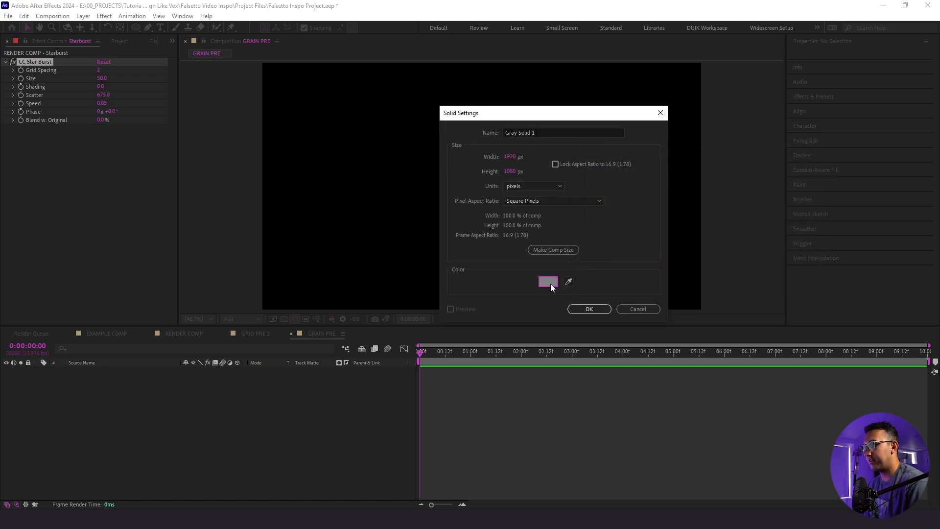
click(583, 309)
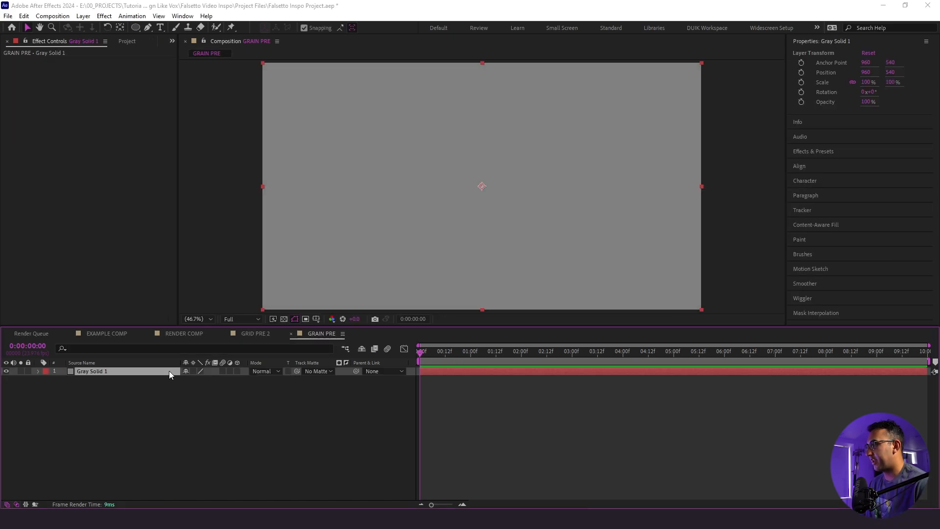
Apply Add Grain to the gray solid with Final Output viewing mode and the Kodak Vision 250D preset
key(ctrl+space)
text(add)
key(Return)
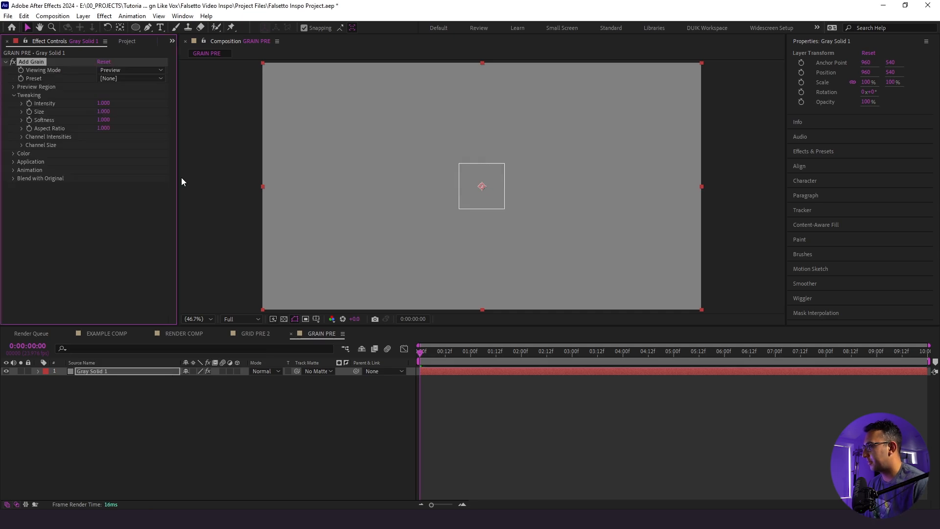
click(106, 70)
click(111, 101)
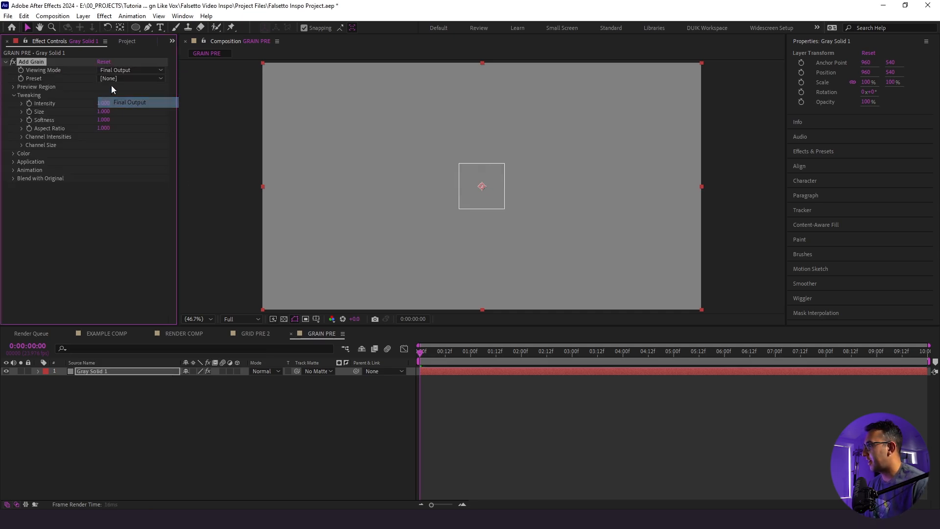
click(111, 78)
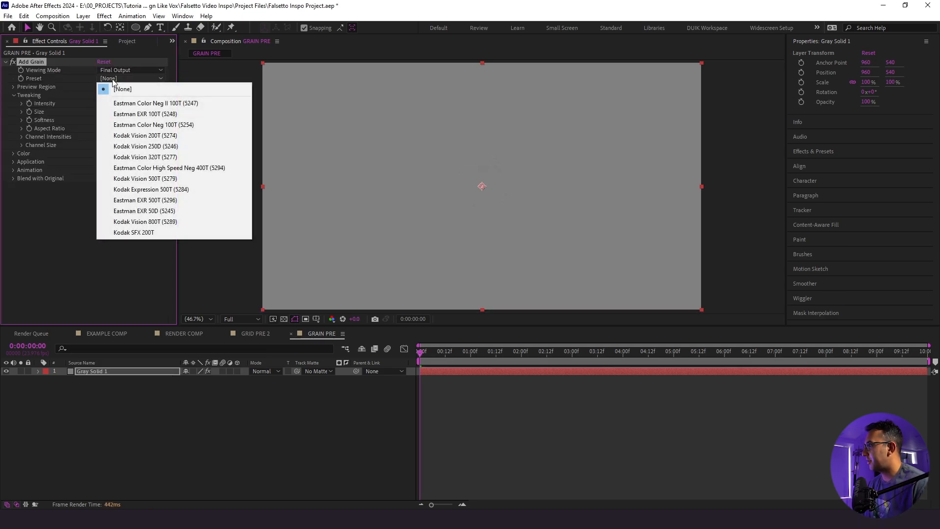
click(126, 146)
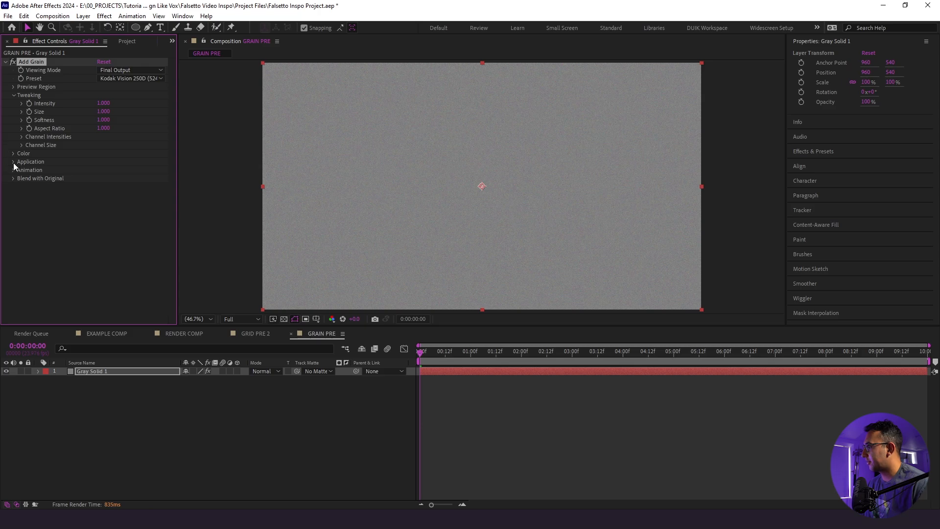
Set Add Grain's Intensity to 1.2, Size to 1.3 and Animation Speed to 0.3
click(103, 104)
text(1.2)
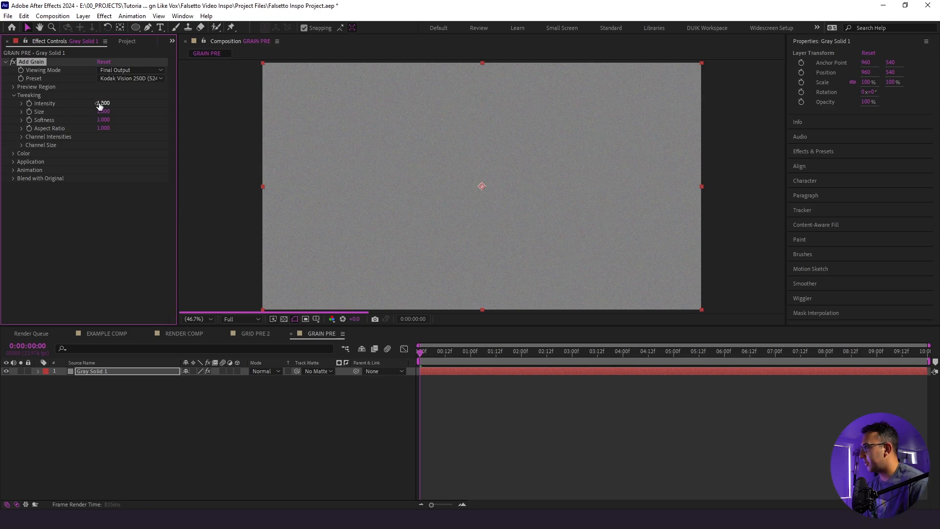
click(102, 111)
text(1.3)
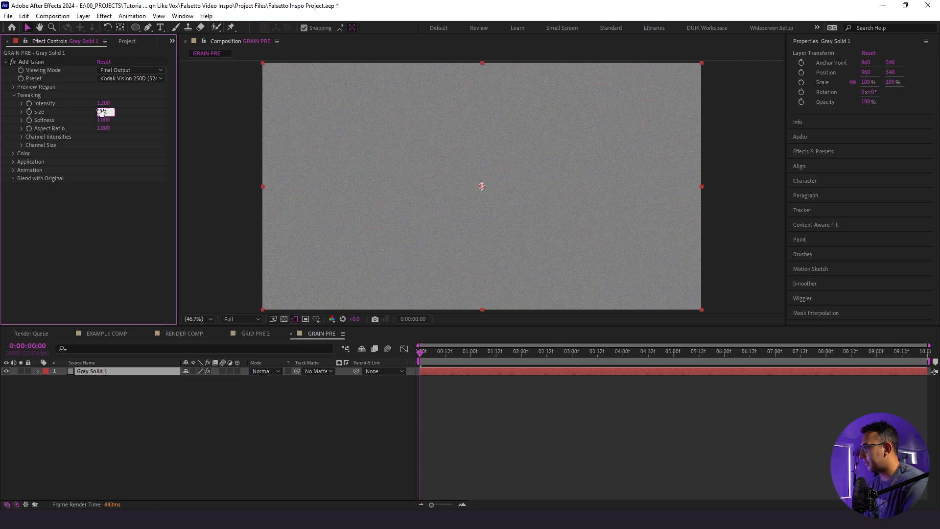
key(Return)
click(14, 169)
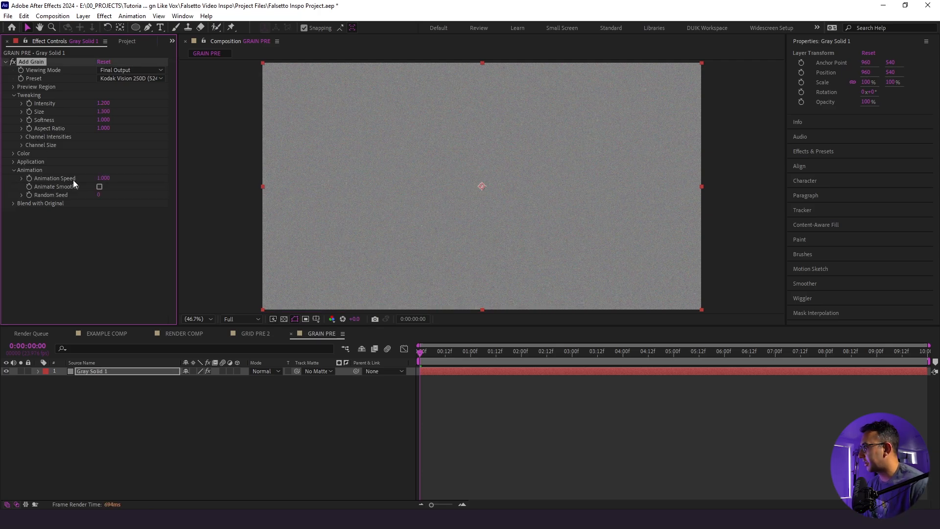
click(102, 179)
text(.3)
key(Return)
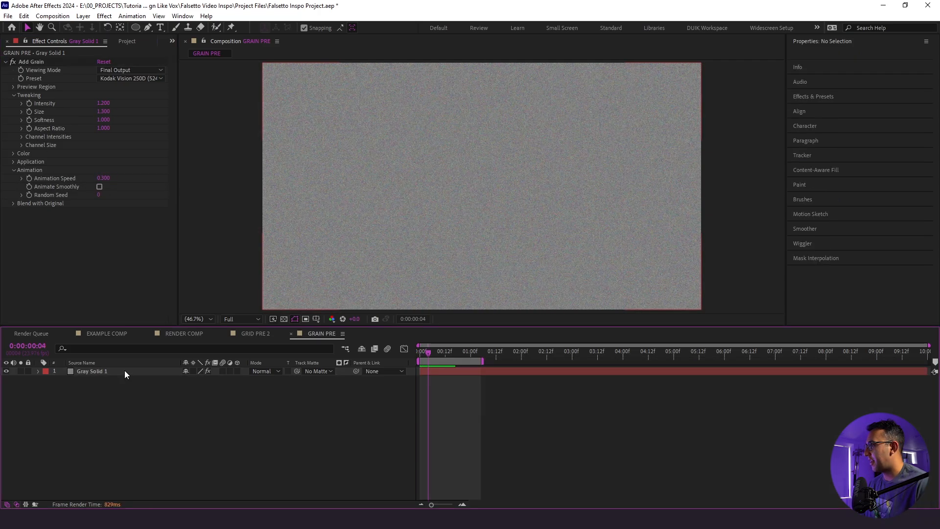
Apply the Tint effect to the gray solid in GRAIN PRE
click(124, 370)
key(ctrl+space)
text(tint)
key(Return)
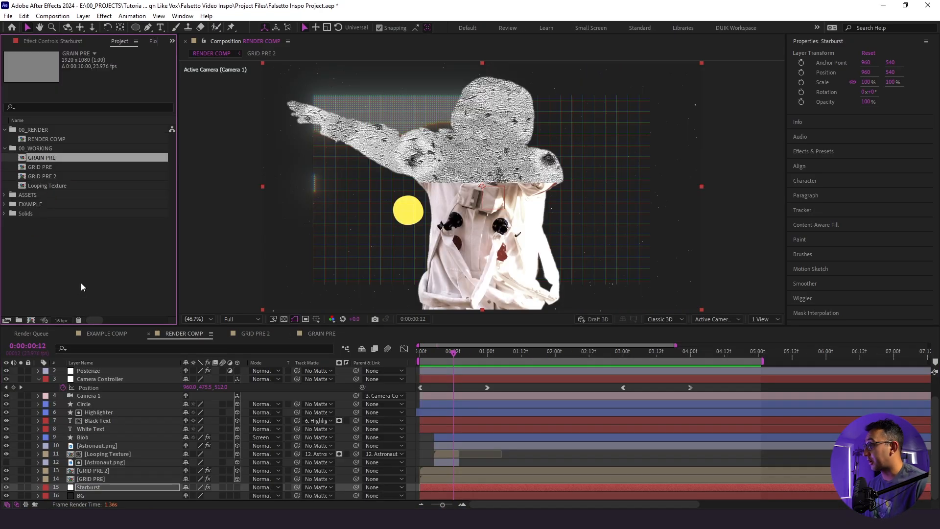
Place the GRAIN PRE composition in RENDER COMP directly above the Camera Controller layer
click(63, 167)
drag(64, 159, 116, 399)
click(38, 371)
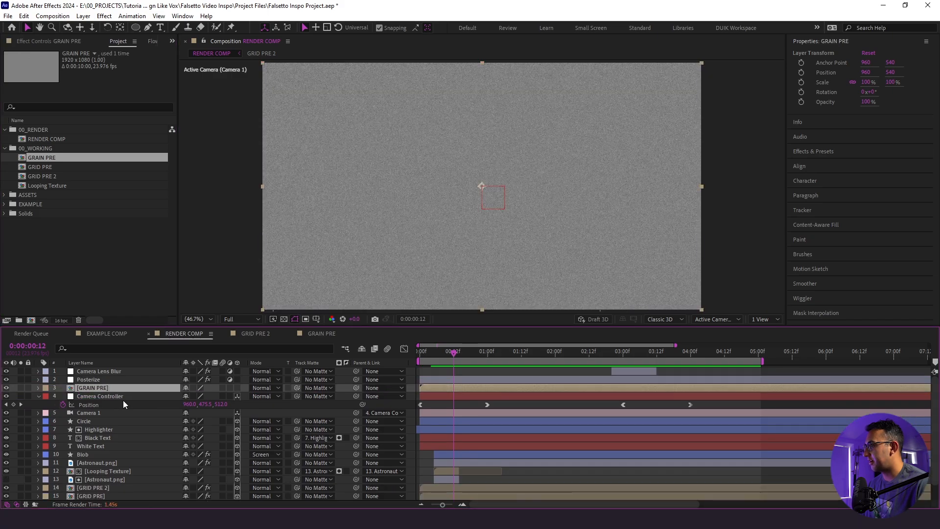
Set the GRAIN PRE layer's blending mode to Overlay and its opacity to 30%
click(263, 388)
click(300, 263)
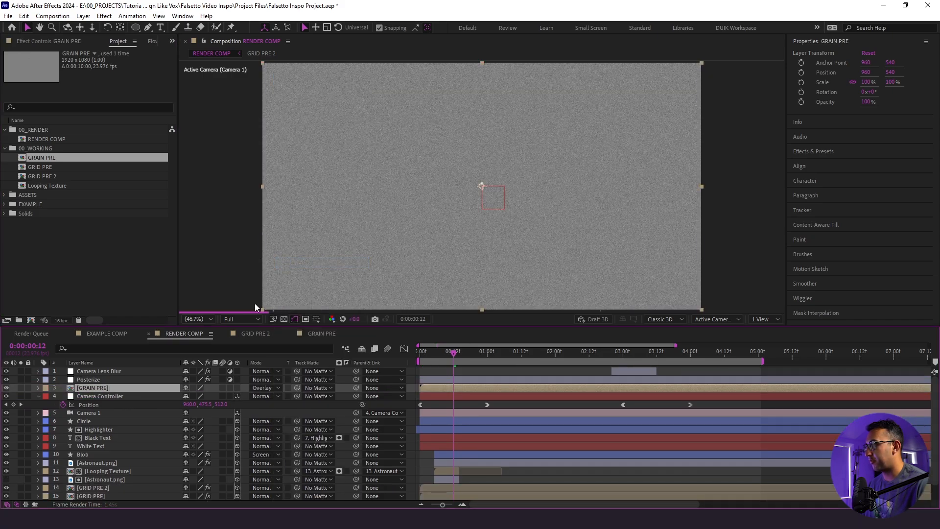
key(t)
click(191, 396)
text(30)
key(Return)
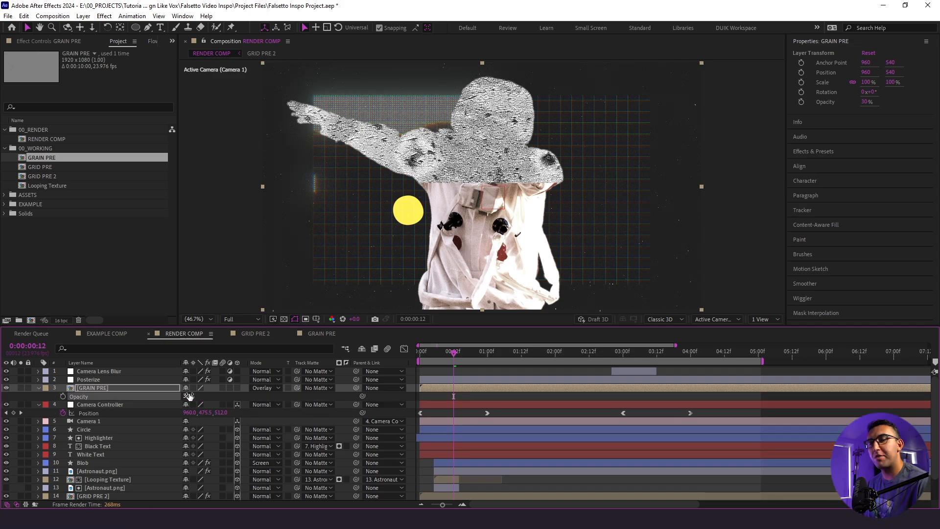
Move the playhead to 3 seconds and turn on Depth of Field for Camera 1
click(608, 354)
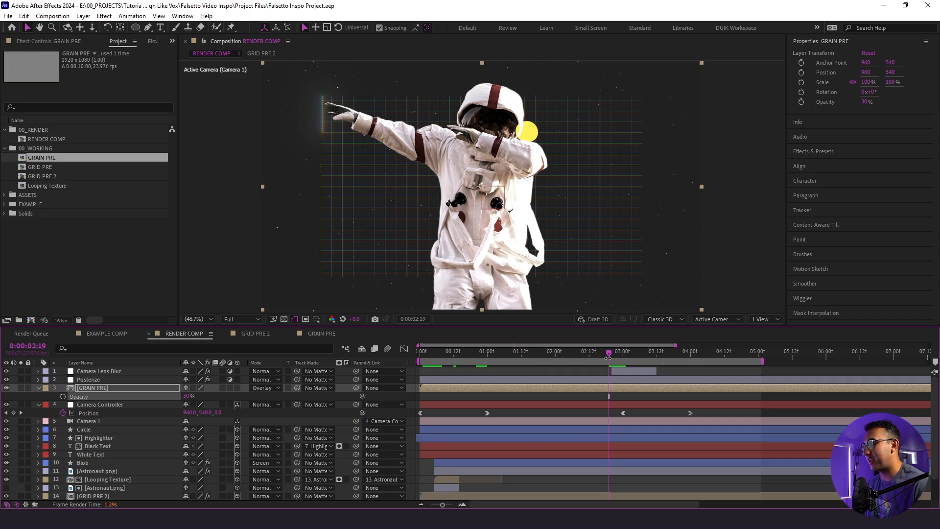
drag(607, 357, 623, 354)
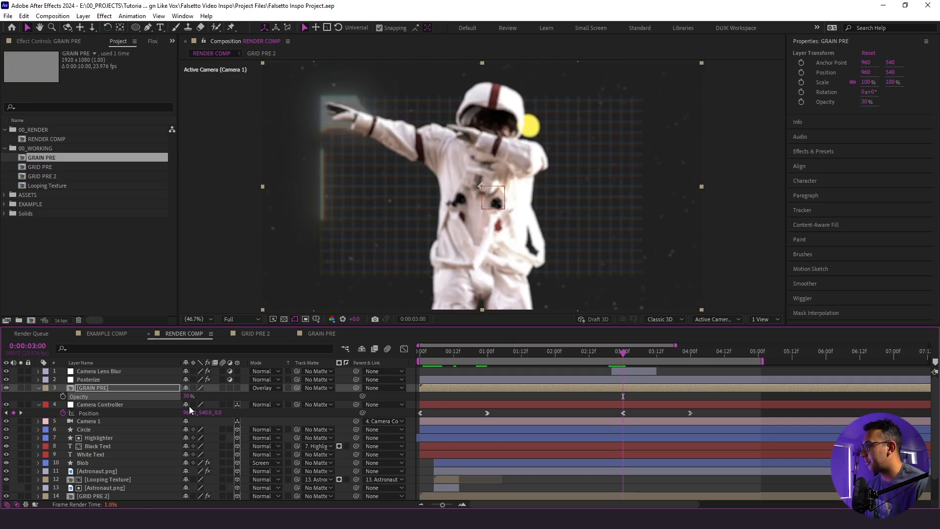
click(127, 406)
click(108, 421)
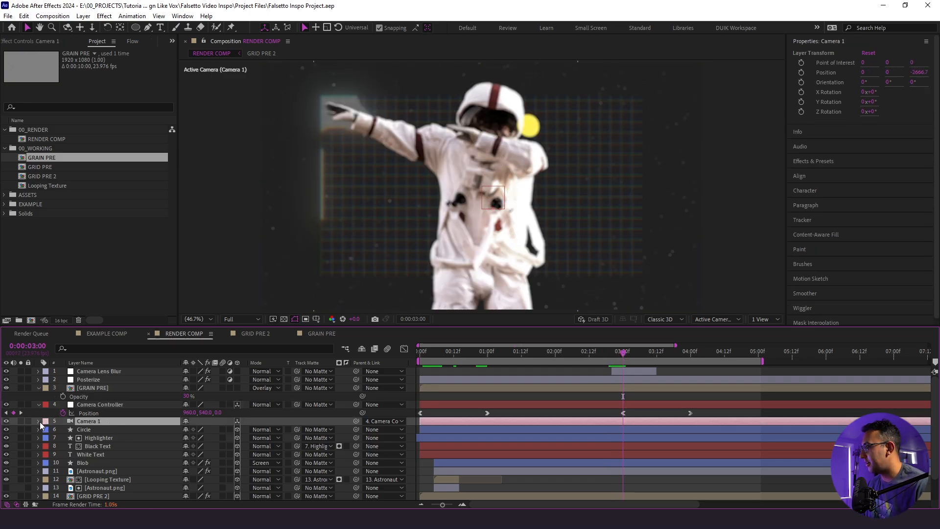
click(40, 421)
click(46, 430)
click(46, 429)
click(47, 438)
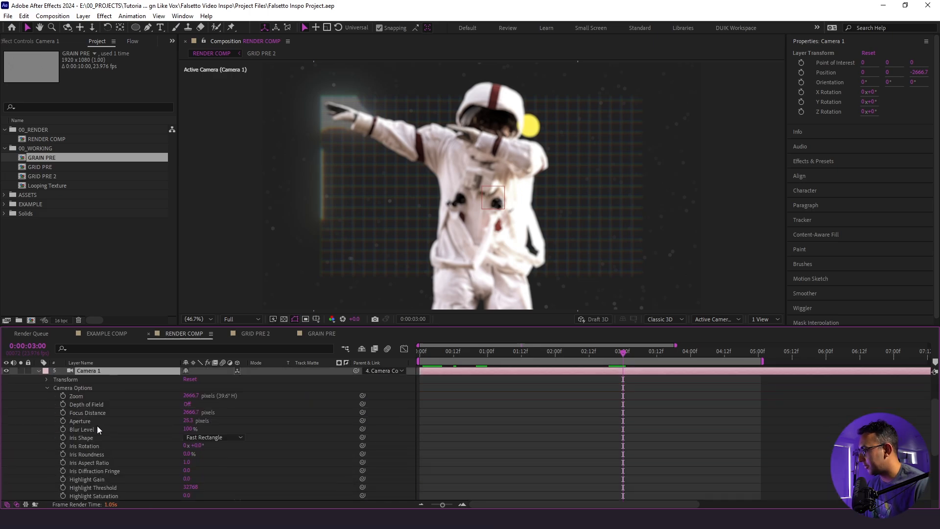
click(187, 404)
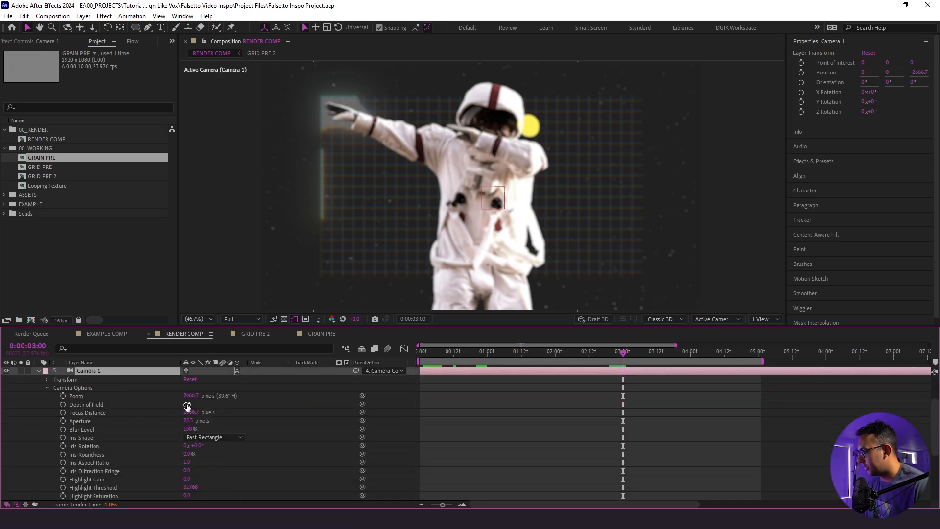
Show the composition in two views and add a Focus Distance keyframe for Camera 1 at 3 seconds
click(761, 319)
click(761, 343)
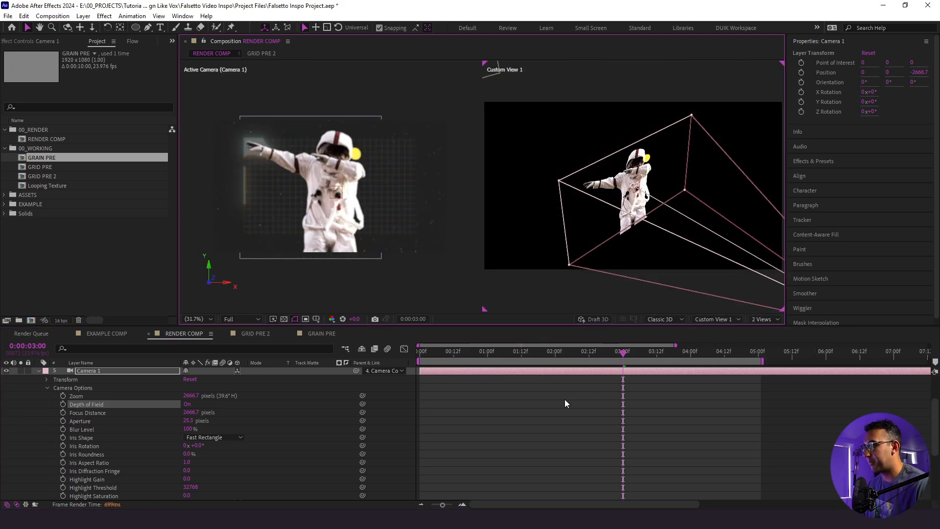
scroll(593, 400, up, 2)
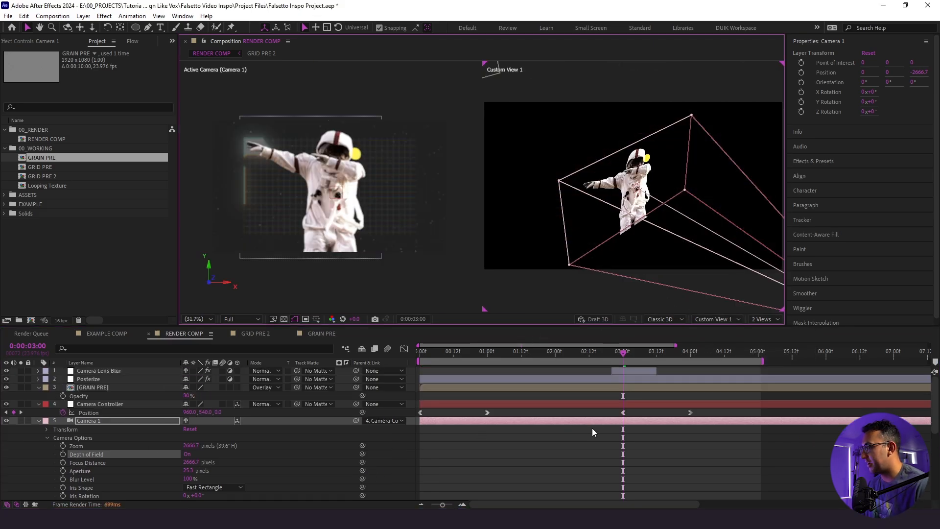
click(62, 462)
Move the playhead to 4 seconds and select the Black Text layer as the focus target
drag(680, 351, 690, 353)
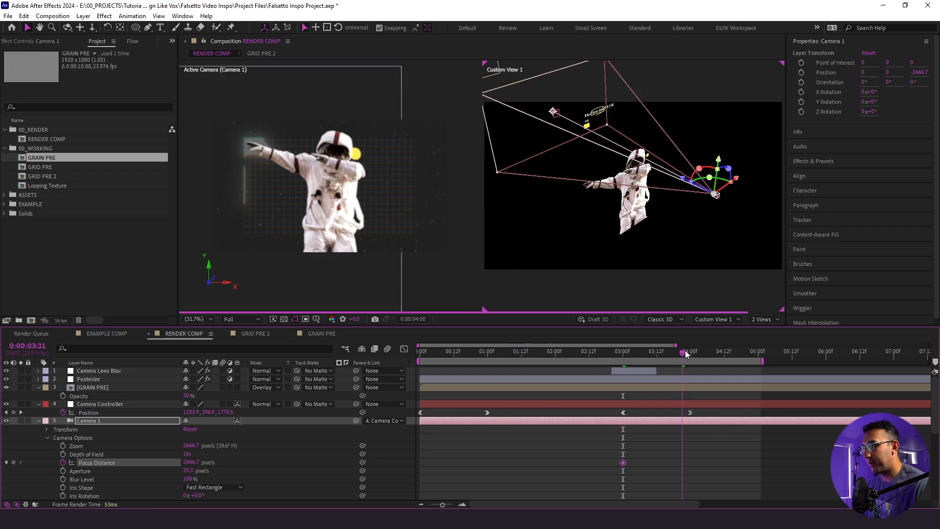
click(689, 404)
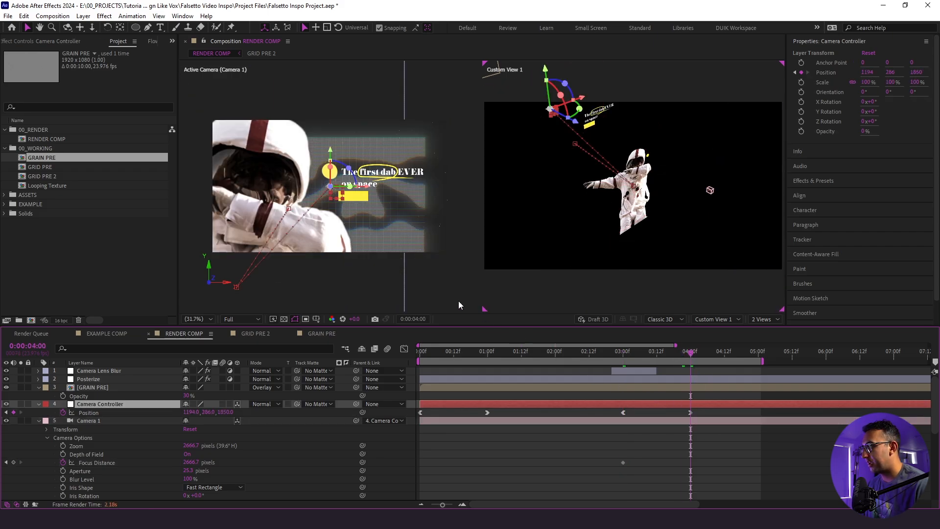
scroll(119, 393, down, 5)
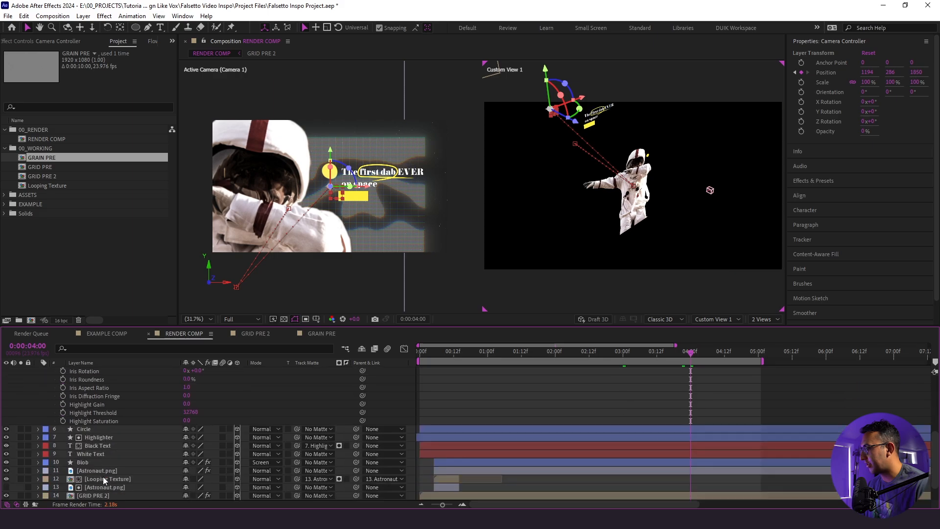
scroll(106, 480, down, 1)
scroll(111, 468, up, 6)
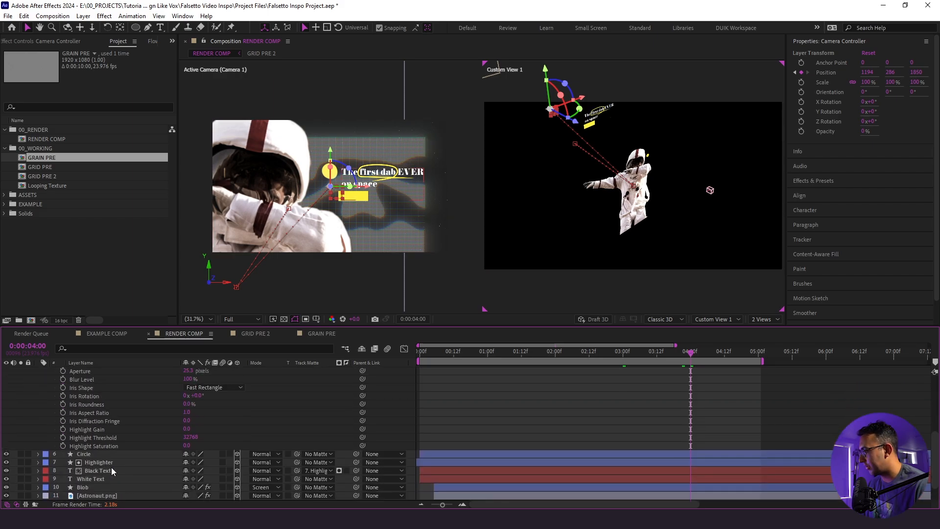
scroll(108, 461, down, 4)
click(107, 470)
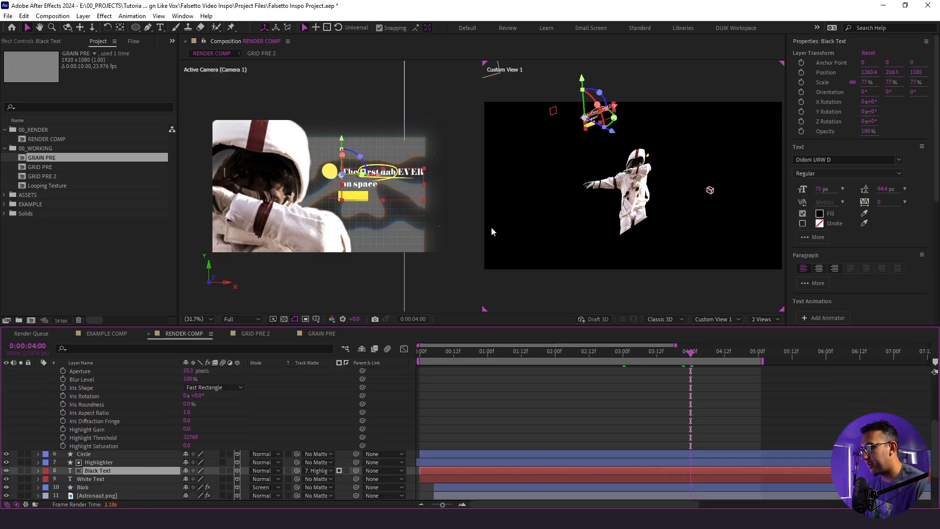
Switch the second view from Custom View 1 to Top and select the Black Text layer to locate it in depth
click(737, 319)
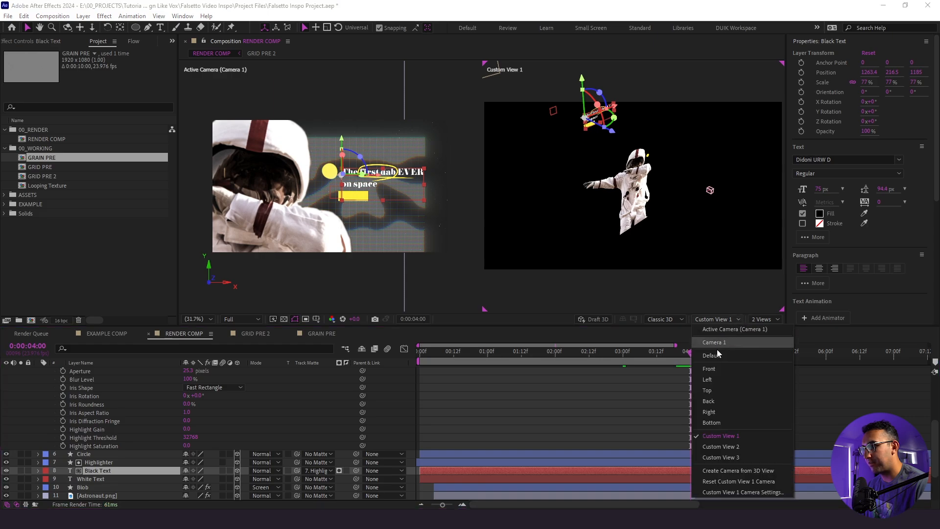
click(713, 389)
scroll(642, 237, down, 4)
scroll(636, 205, up, 2)
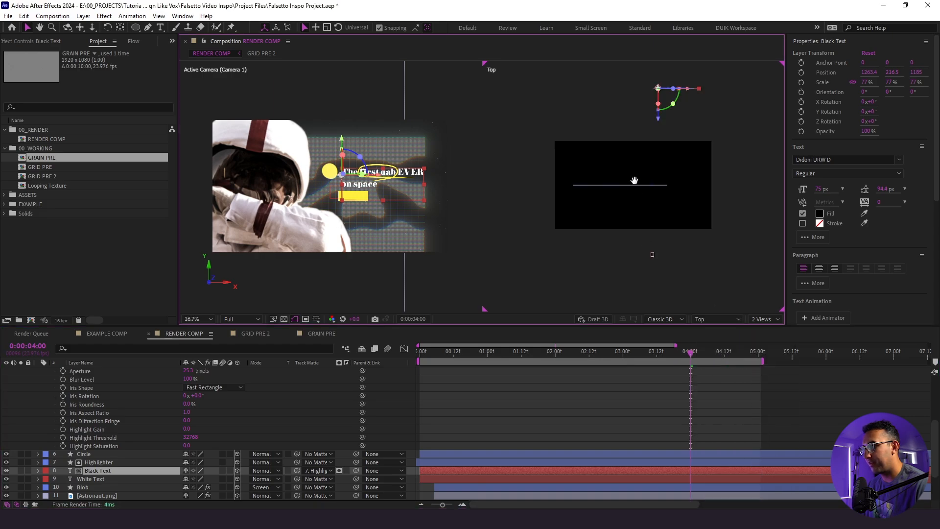
click(101, 478)
click(99, 469)
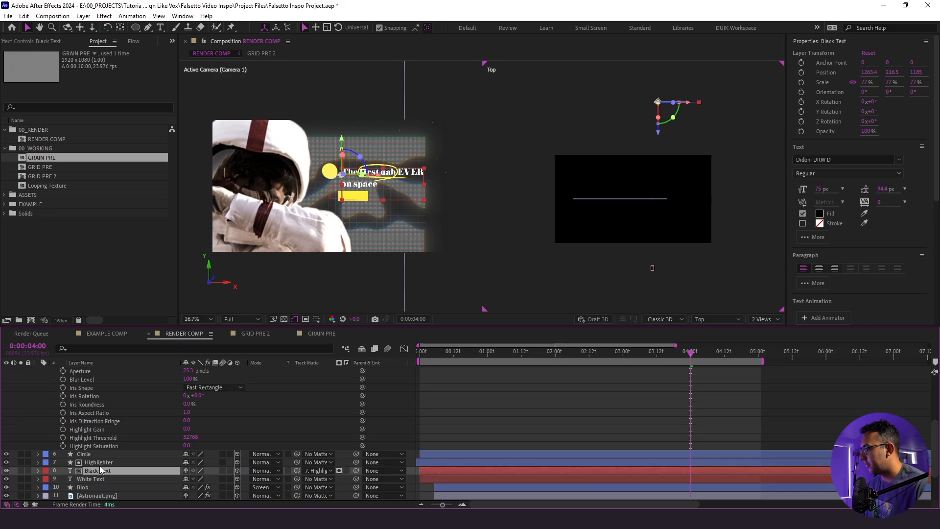
Keyframe Camera 1's Focus Distance at 4 seconds with 2029.7 pixels, bringing the focus plane close to the title text
scroll(99, 442, up, 2)
drag(183, 413, 192, 412)
drag(630, 186, 629, 202)
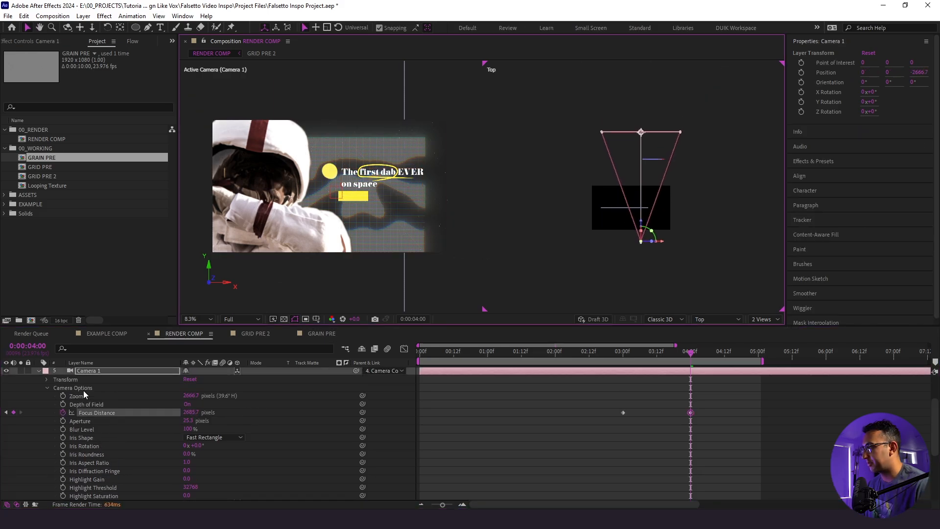
drag(192, 415, 123, 418)
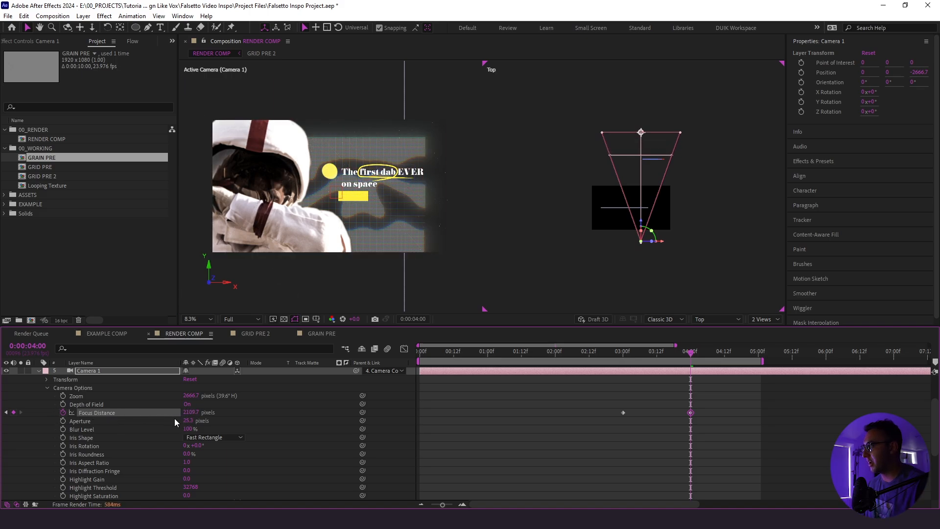
drag(182, 418, 160, 419)
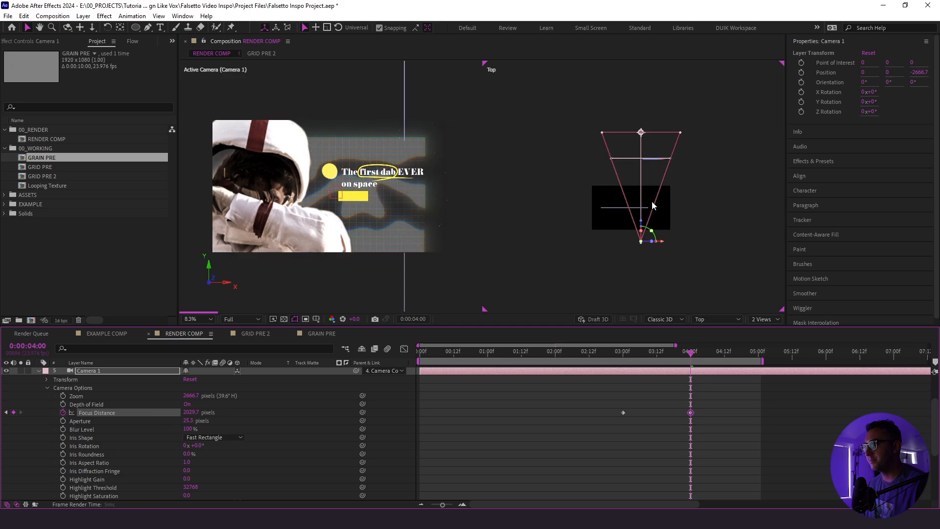
Refine Camera 1's Focus Distance at 4 seconds to 2005.7 pixels using a close-up of the top view
scroll(659, 192, up, 4)
key(space)
drag(662, 114, 636, 186)
scroll(636, 186, up, 3)
drag(192, 412, 182, 415)
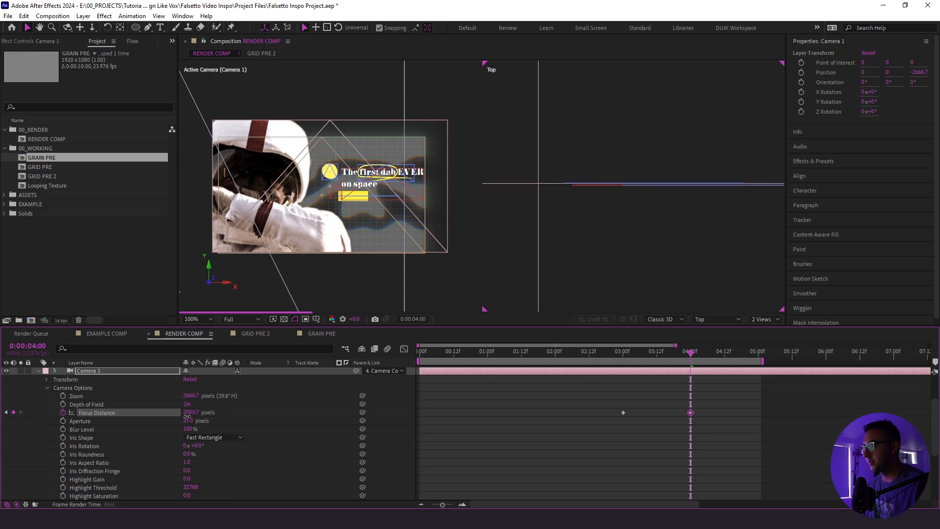
Check the Black Text layer's depth in the top view and fine-tune Camera 1's Focus Distance at 4 seconds to 2001.7 pixels
scroll(122, 418, down, 3)
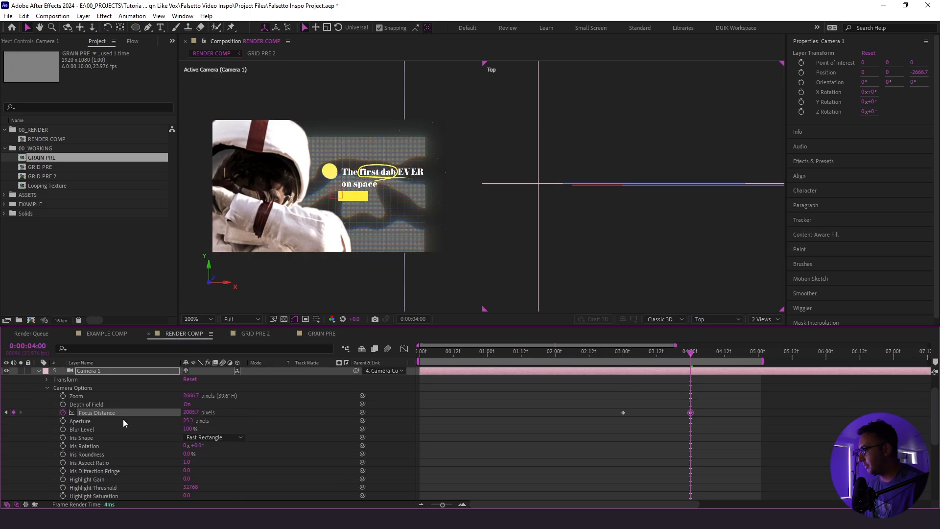
click(107, 470)
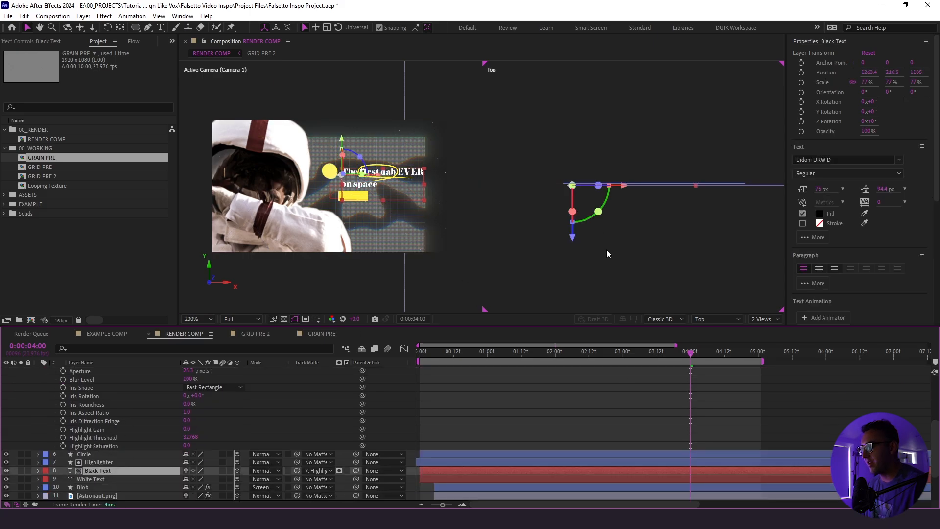
scroll(606, 248, up, 2)
scroll(130, 413, up, 1)
click(125, 387)
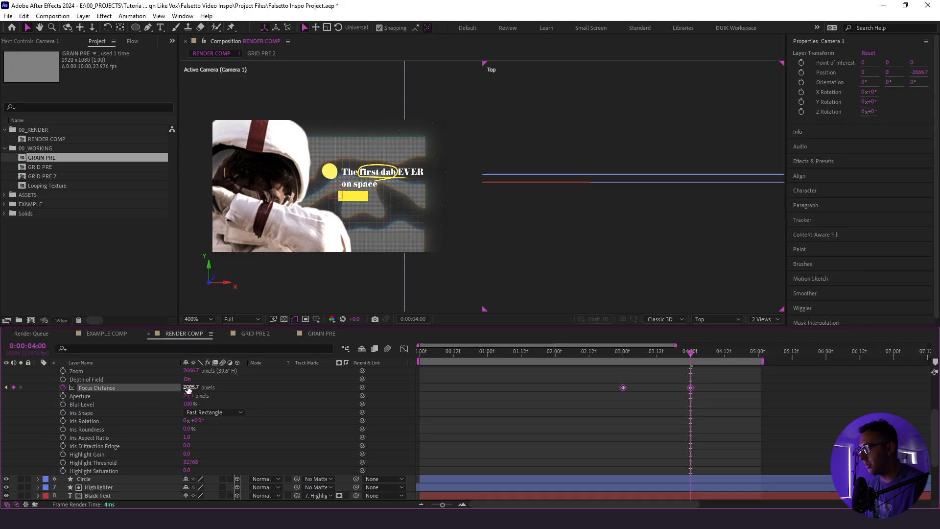
drag(182, 388, 189, 389)
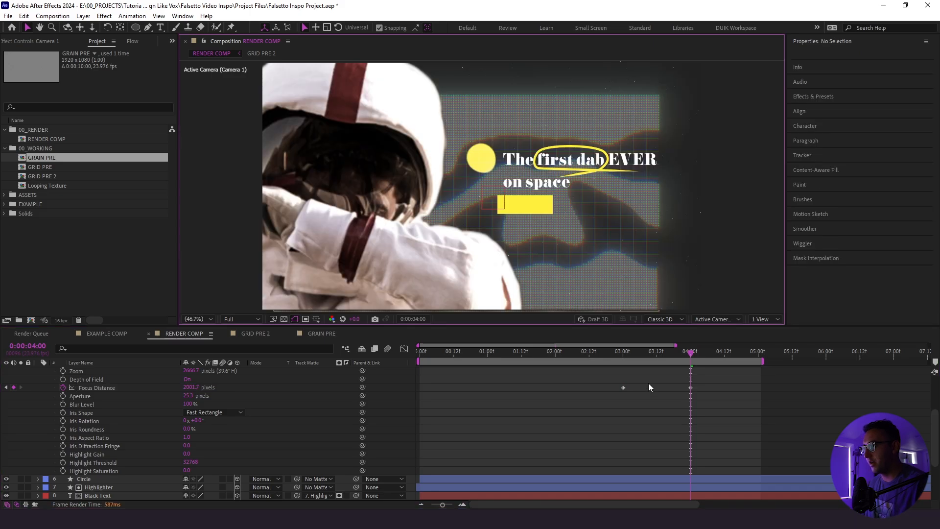
Return the playhead to 3 seconds, show the composition in two views and select Camera 1's Focus Distance
click(624, 351)
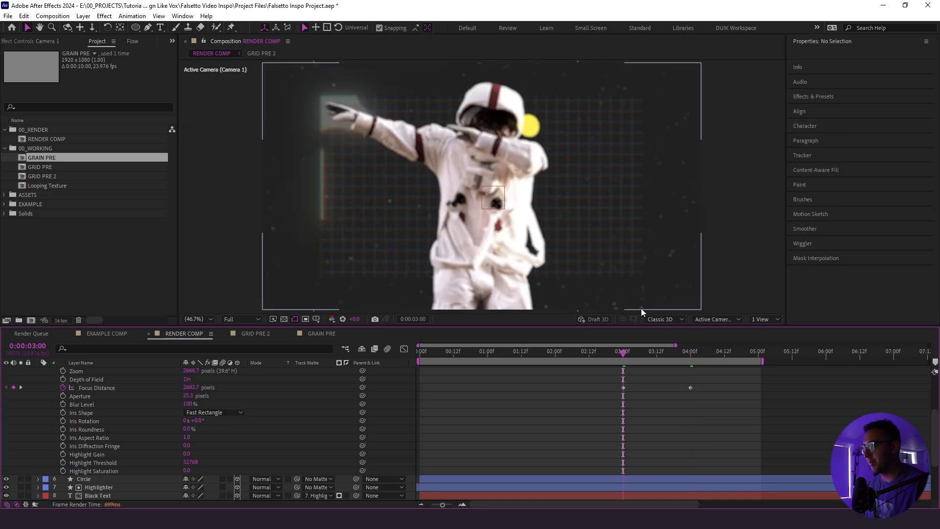
click(754, 319)
click(757, 342)
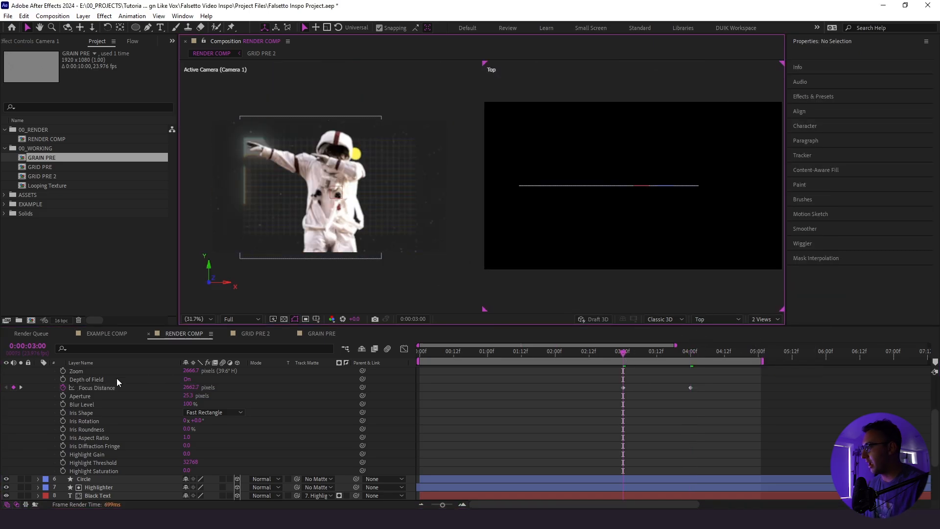
scroll(122, 402, up, 1)
click(104, 413)
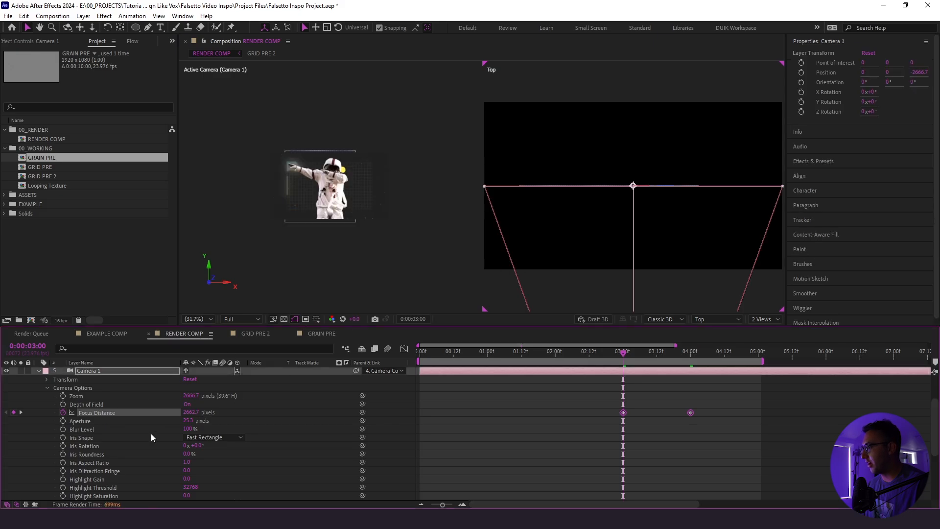
Locate the Astronaut.png layer in the top view and set Camera 1's Focus Distance at 3 seconds to 2666.7 pixels
scroll(169, 431, down, 3)
click(109, 447)
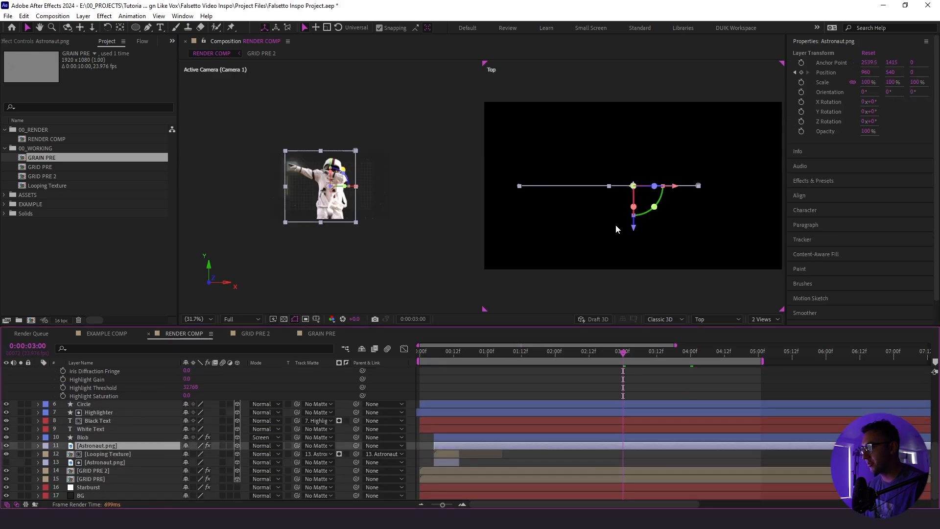
scroll(616, 225, down, 6)
scroll(616, 225, up, 2)
scroll(152, 416, up, 3)
drag(191, 412, 200, 420)
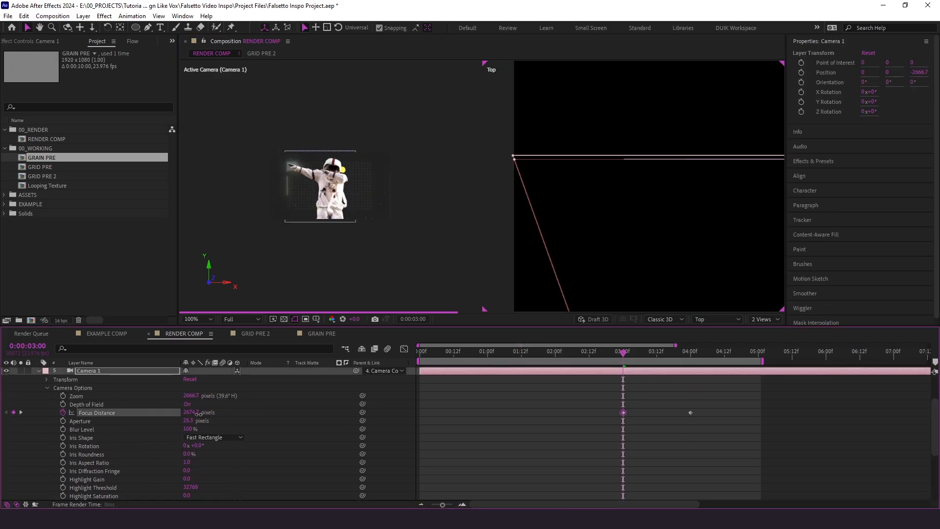
key(F2)
drag(623, 353, 622, 372)
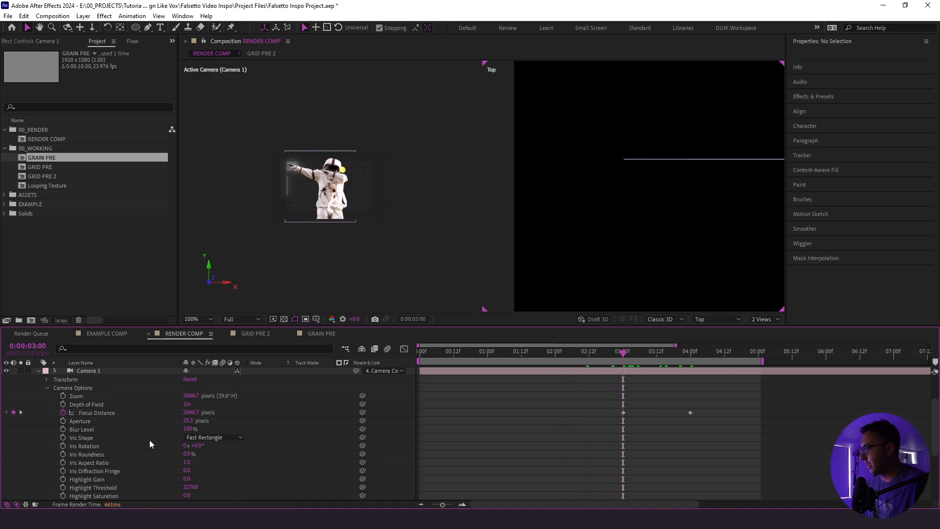
Set Camera 1's Aperture to 95.3 pixels
click(189, 425)
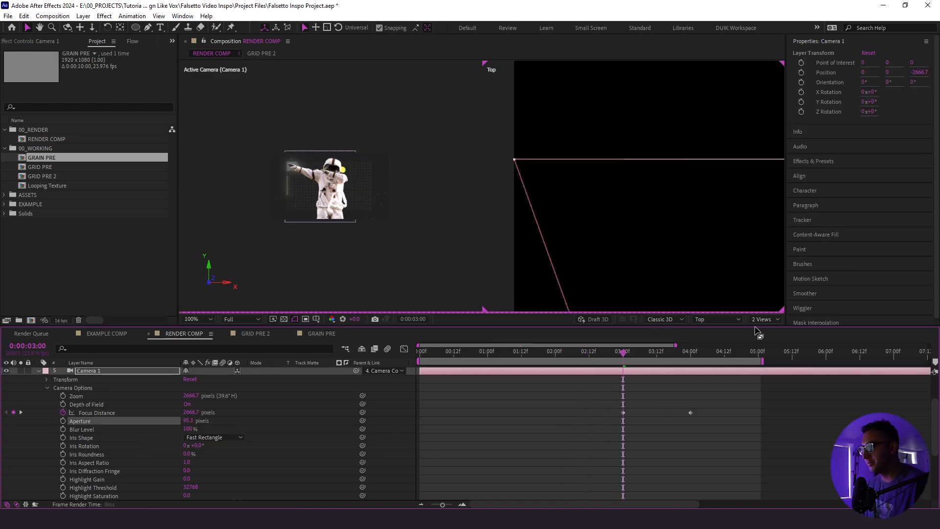